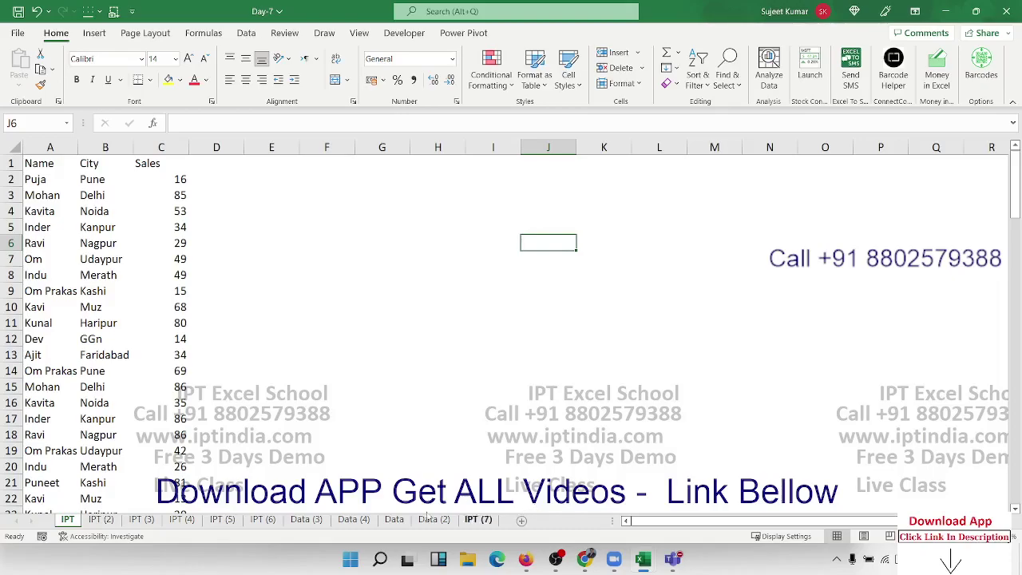
Select the sales data block, then inspect individual sales values such as 53
mouse_move(44, 179)
mouse_down()
mouse_move(154, 298)
mouse_move(159, 380)
mouse_up()
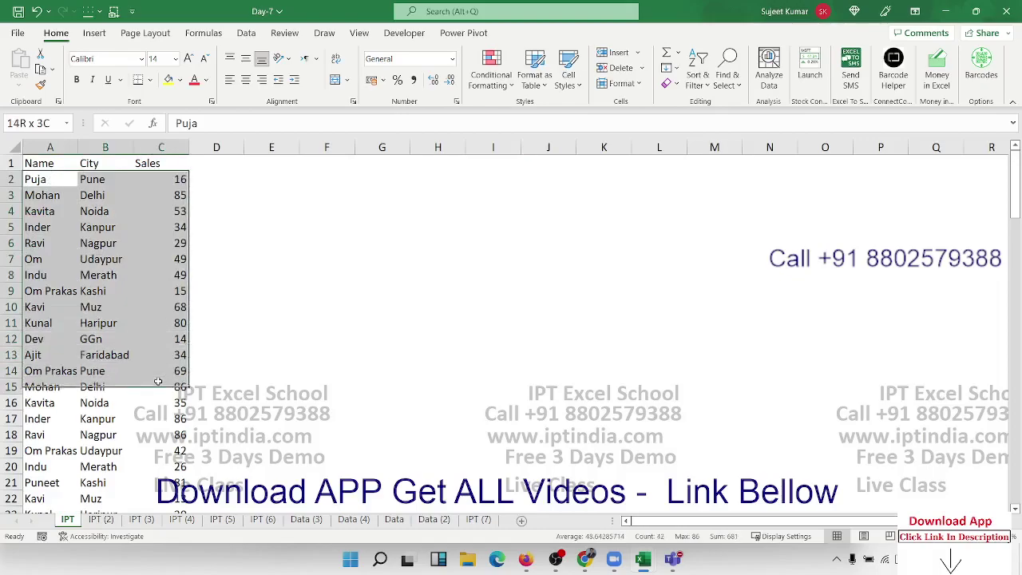
click(172, 294)
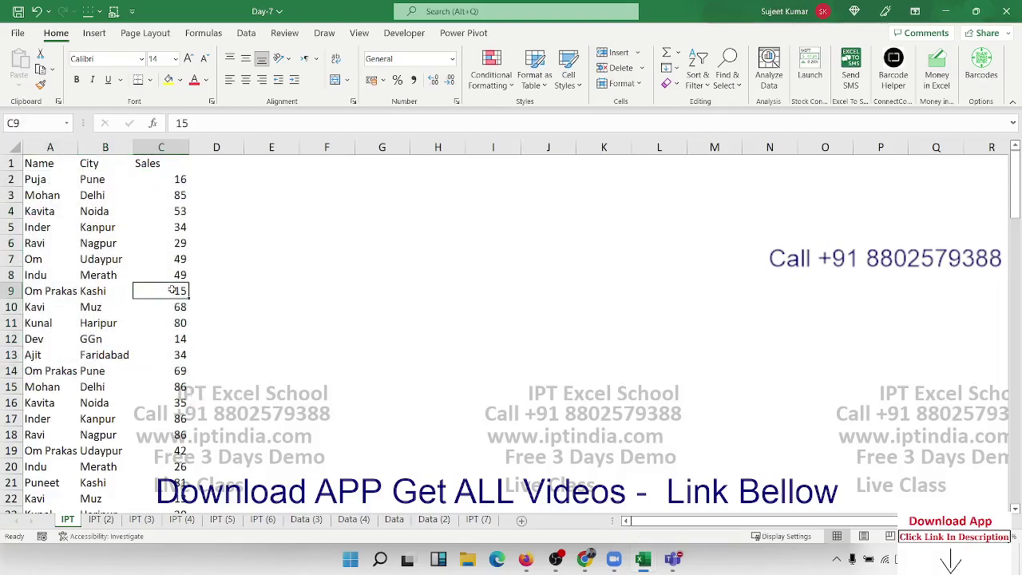
click(104, 212)
click(184, 209)
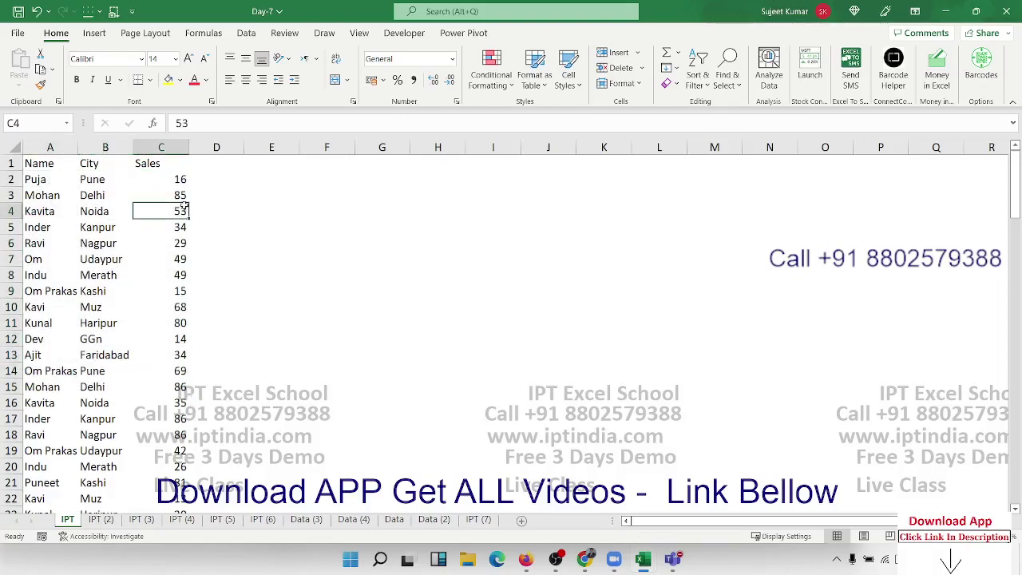
Enter =SUM(C:C) in E2 to total the whole Sales column as 10928
click(248, 181)
text(=s)
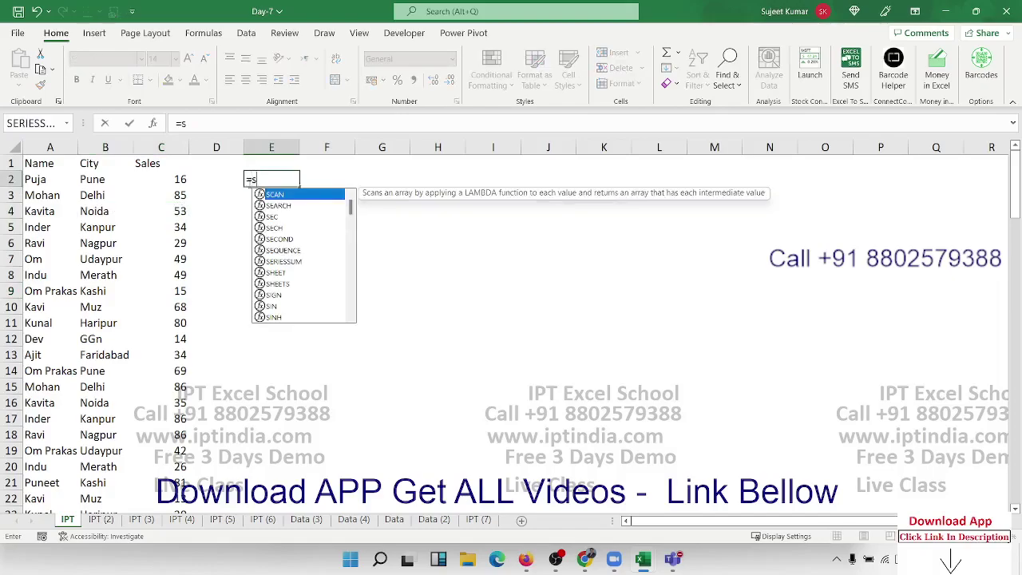
text(um)
key(Tab)
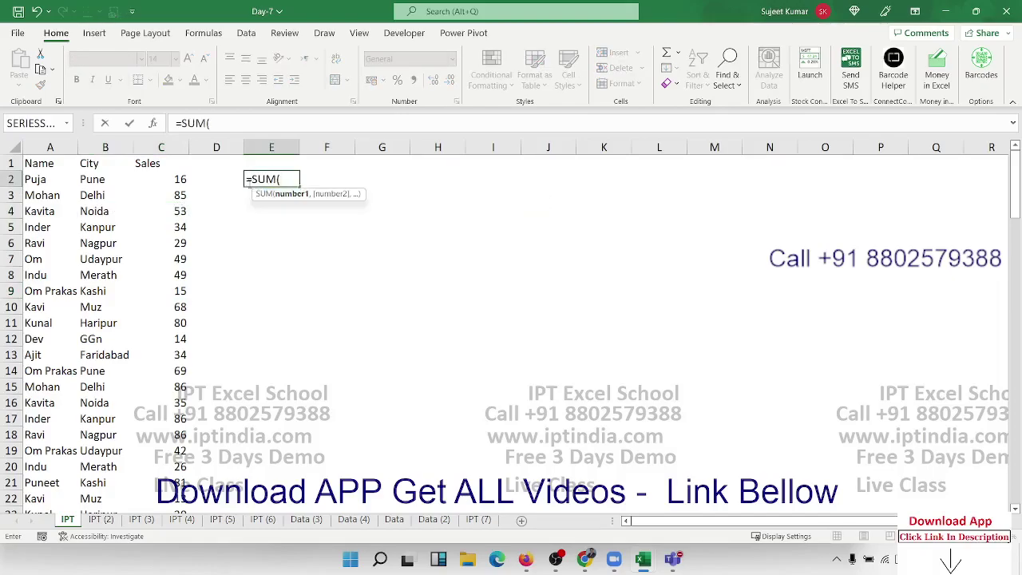
key(Left)
key(Left)
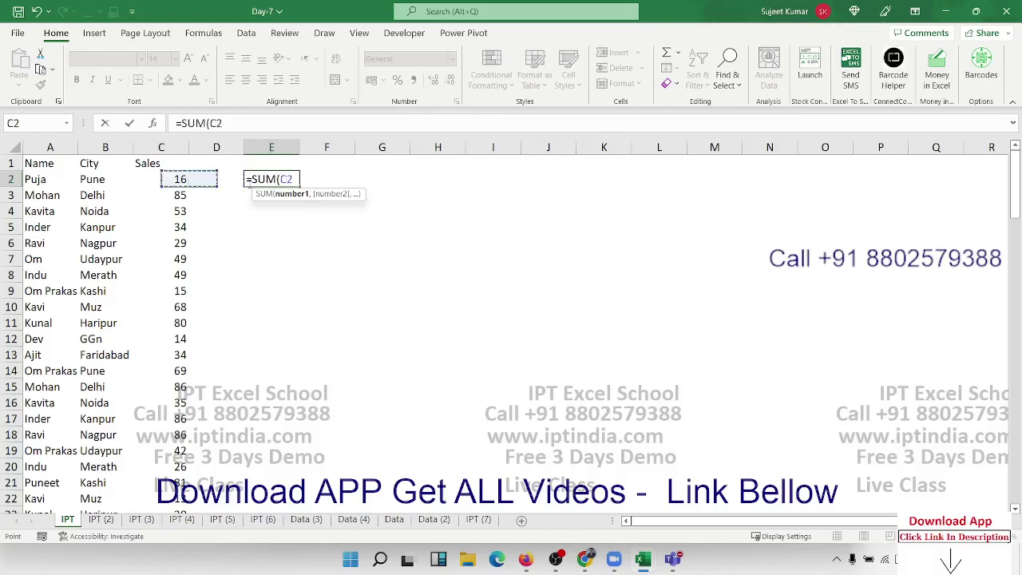
key(Left)
key(Right)
key(ctrl+space)
key(Return)
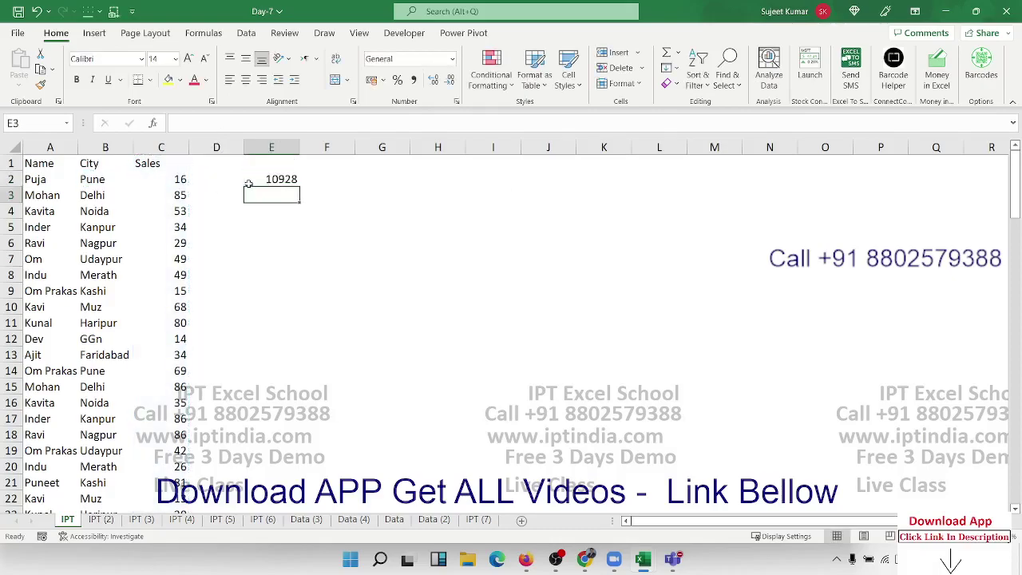
click(248, 183)
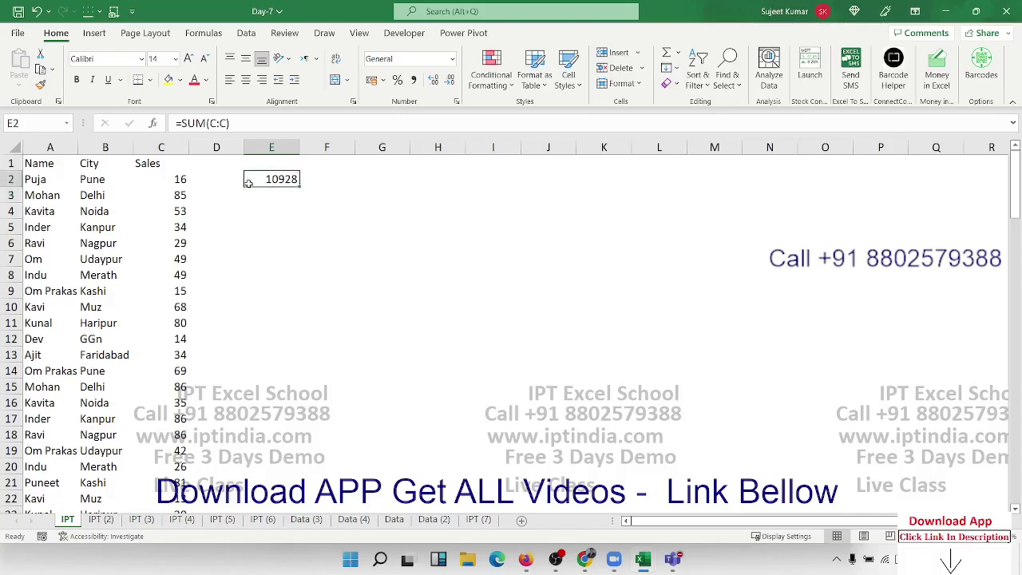
key(Return)
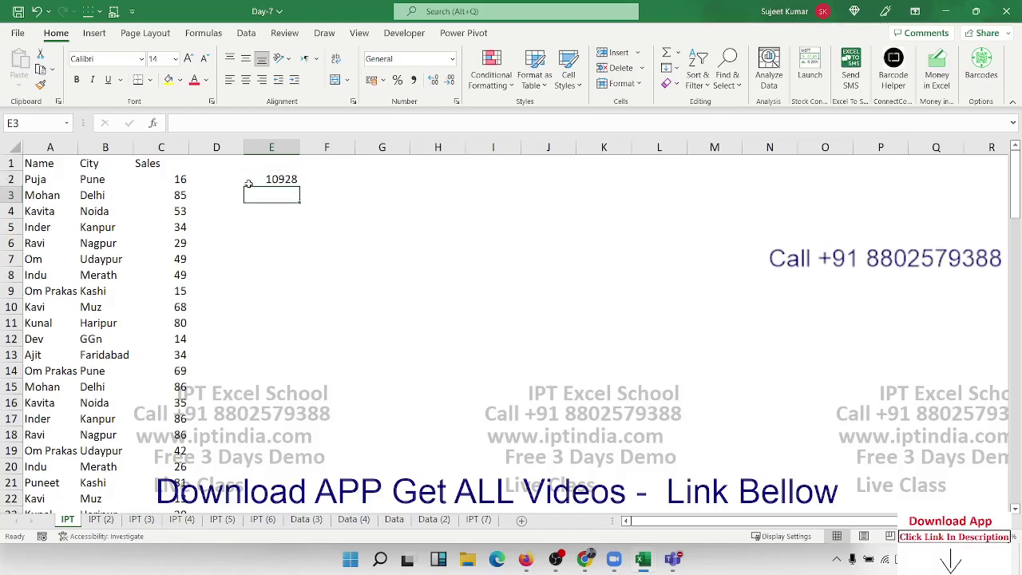
Type the name Puja in E4 and the heading Qty in F3
key(Down)
text(P)
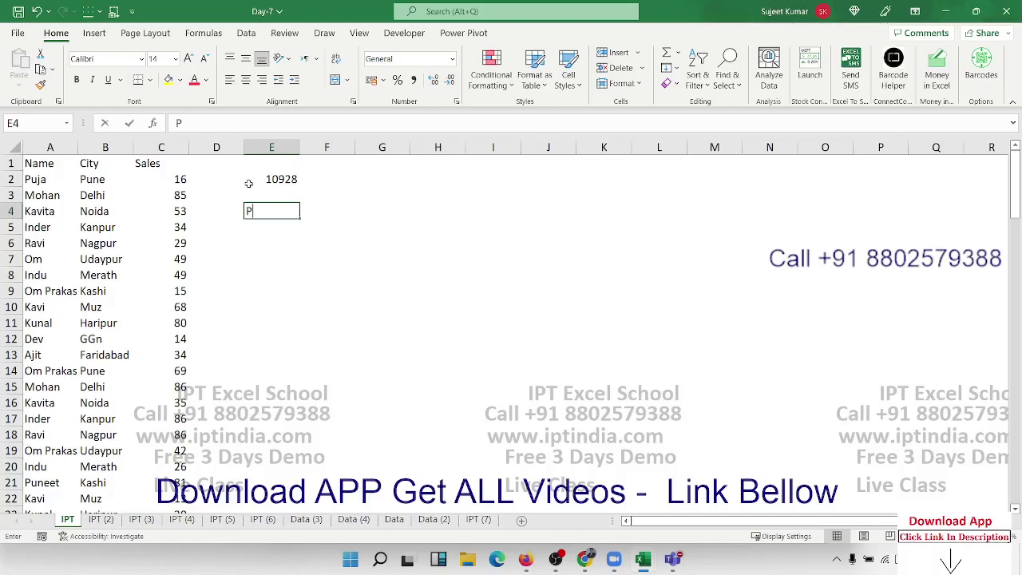
text(uja)
key(Return)
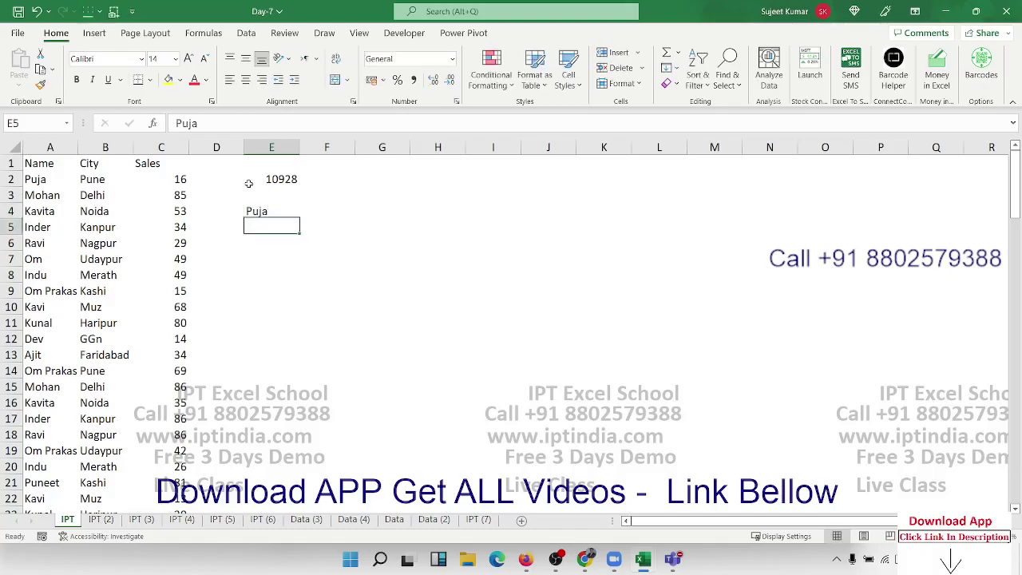
key(Right)
key(Up)
key(Up)
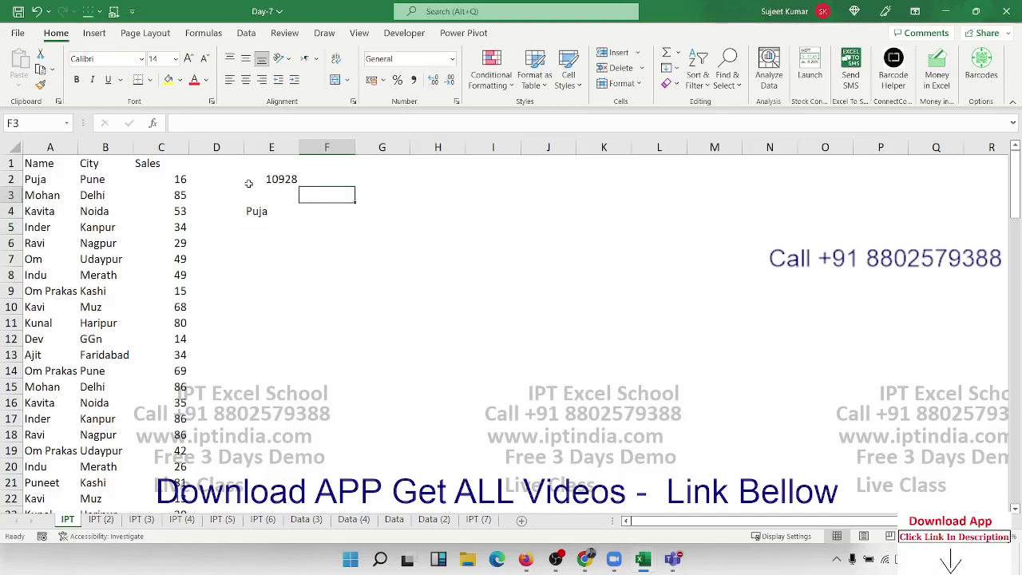
text(Qt)
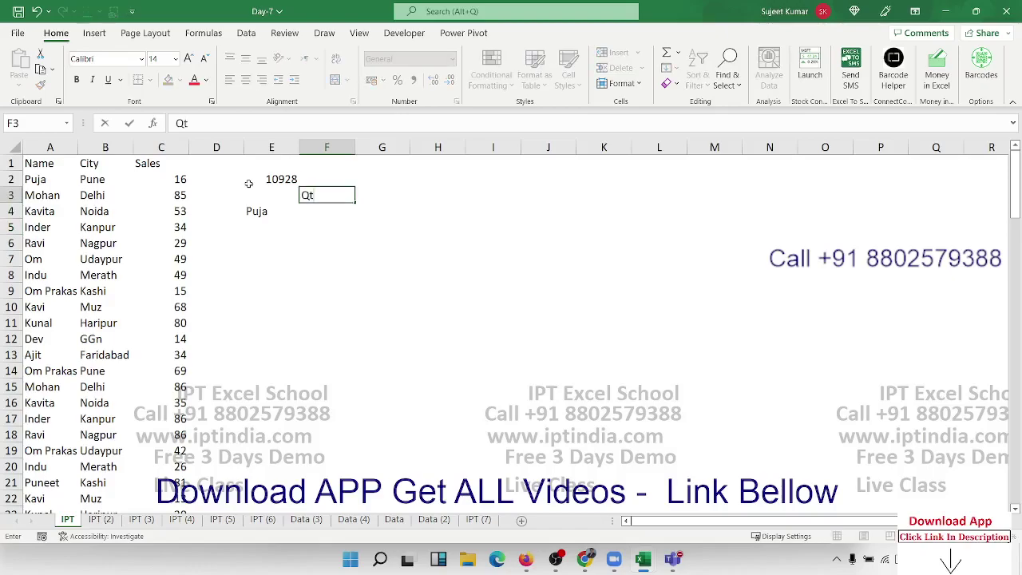
text(y)
key(Return)
Start a SUMIF formula in F4, correcting the mistyped function name
text(=)
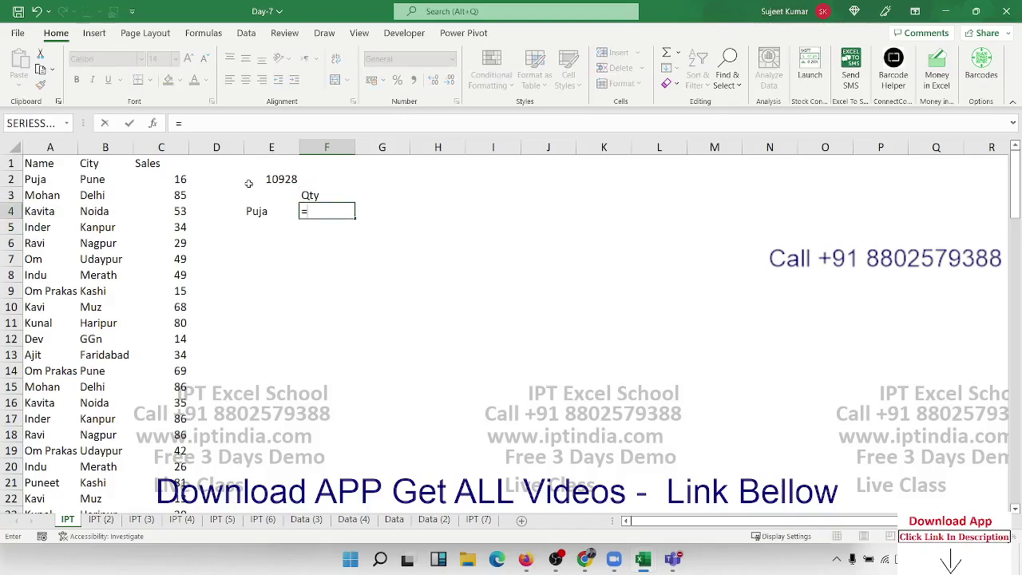
text(sum)
key(BackSpace)
key(BackSpace)
key(BackSpace)
text(a)
key(BackSpace)
text(sum)
key(Down)
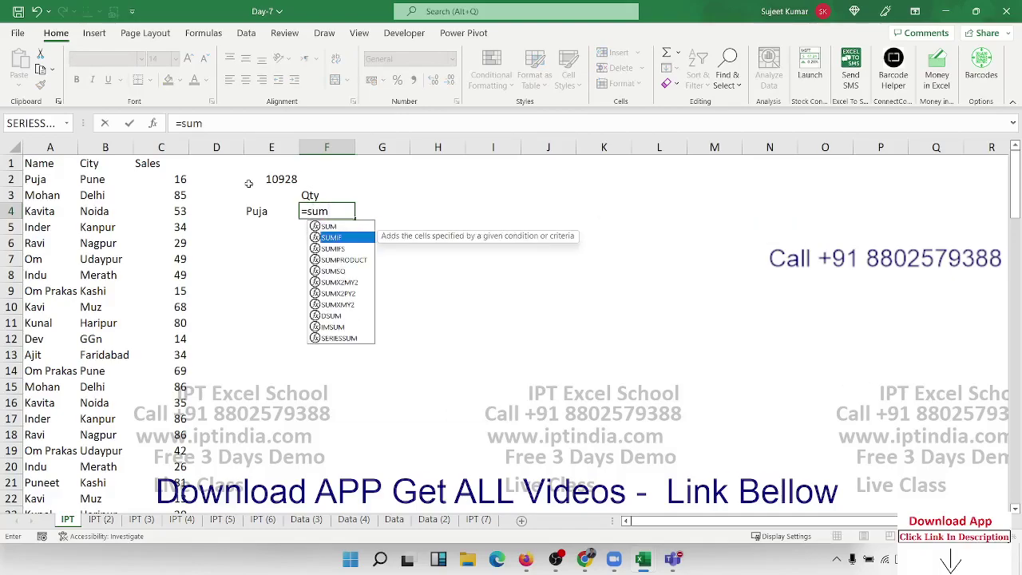
key(Tab)
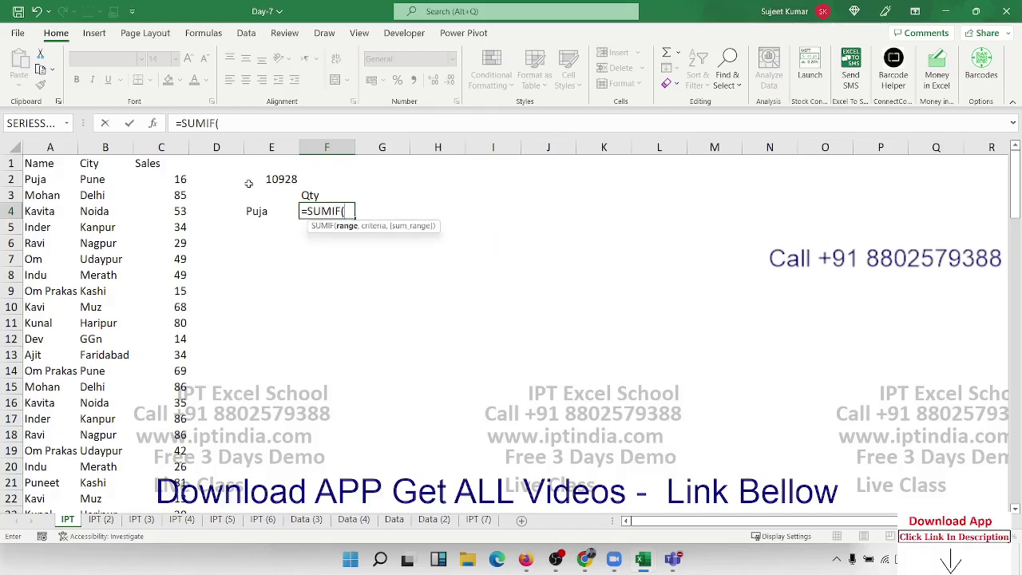
Complete F4 as =SUMIF(A:A,E4,C:C), returning Puja's sales total of 482
click(50, 148)
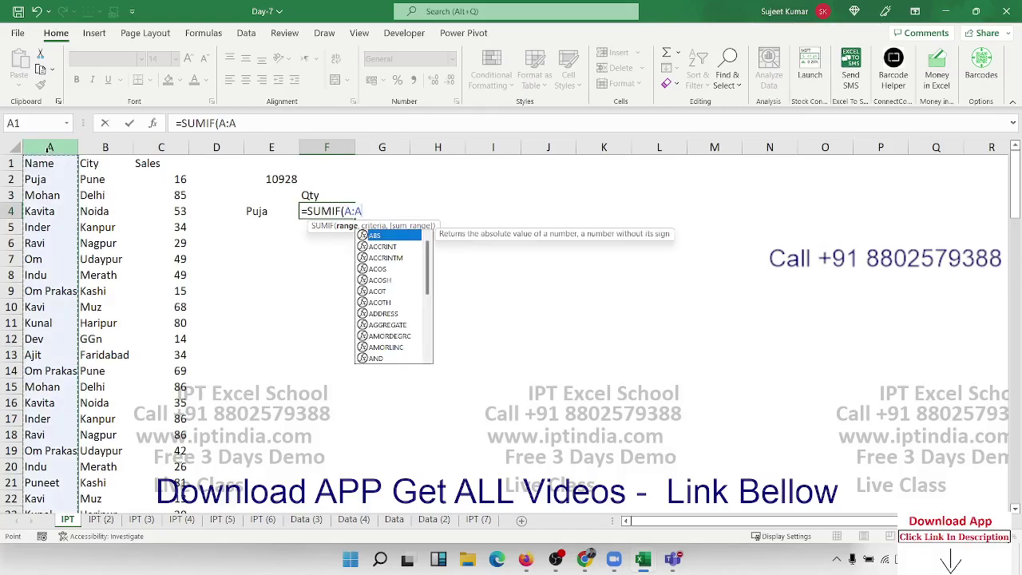
text(,)
click(250, 212)
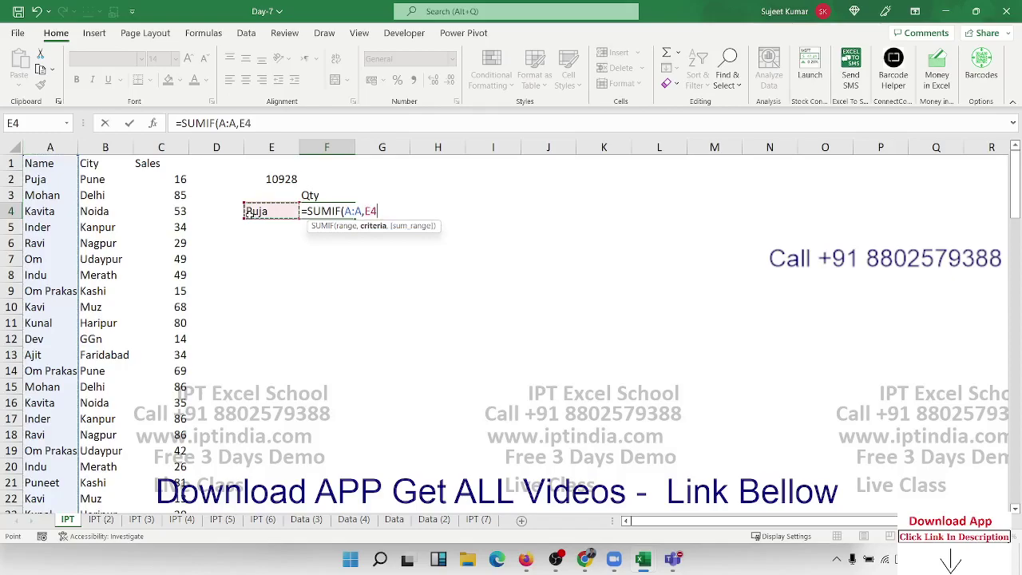
text(,)
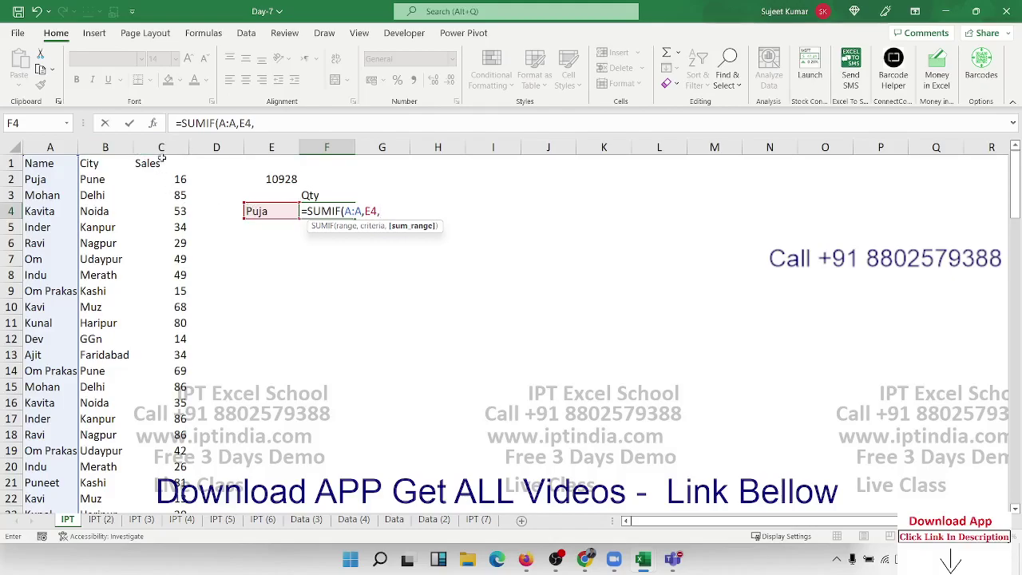
click(161, 148)
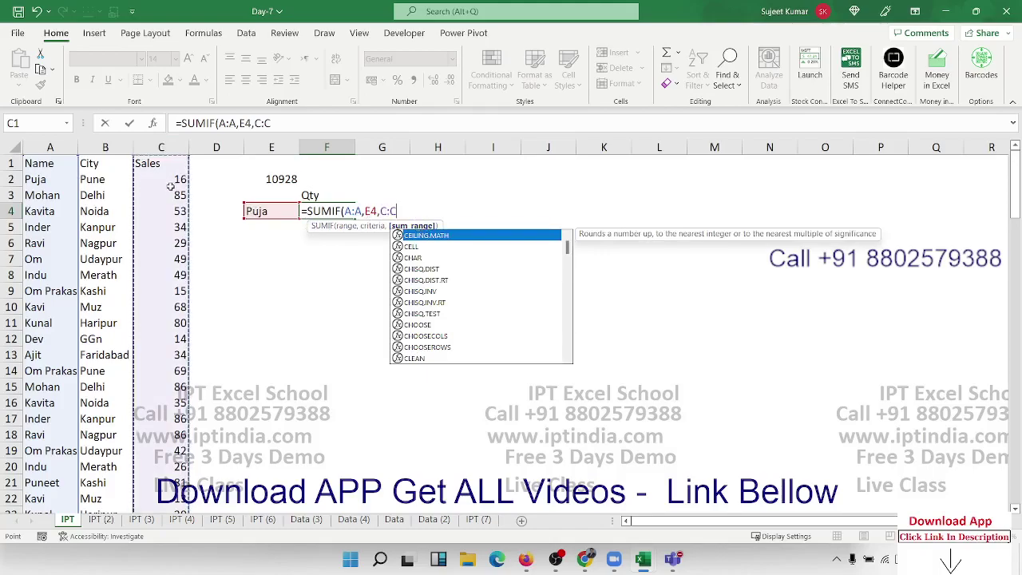
text())
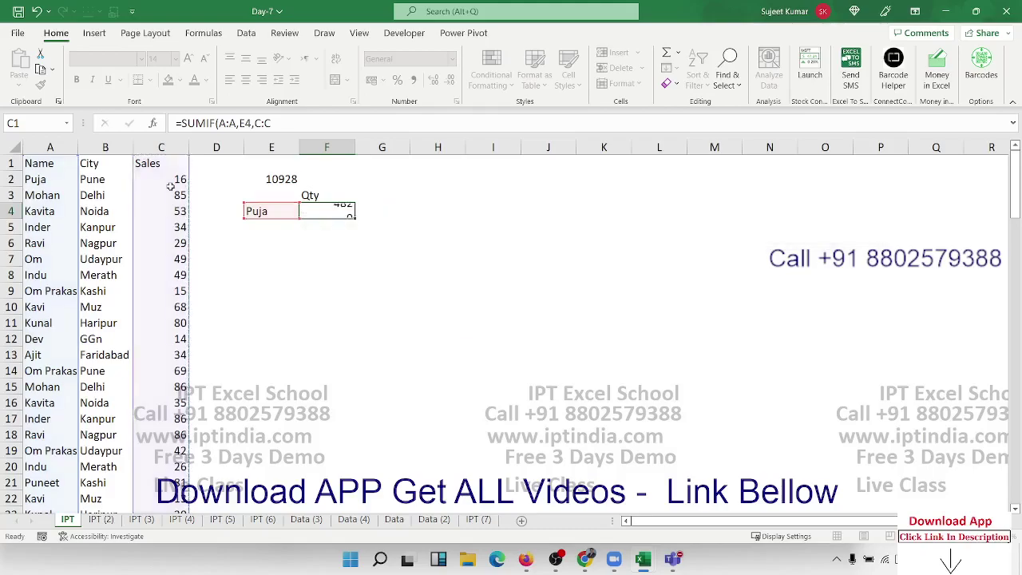
key(Return)
key(Up)
key(Down)
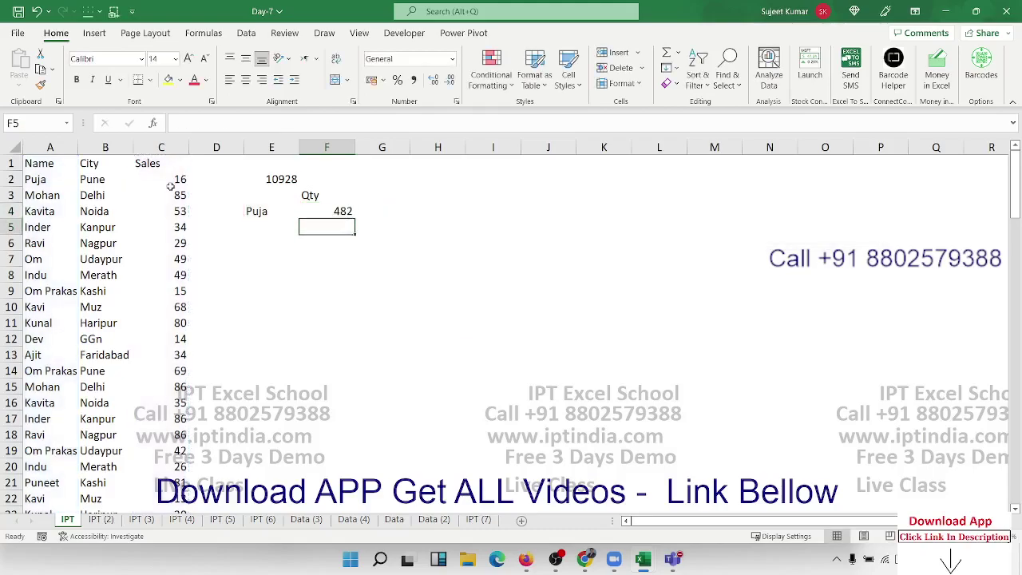
key(Left)
Type the name Mohan in E5
text(Mo)
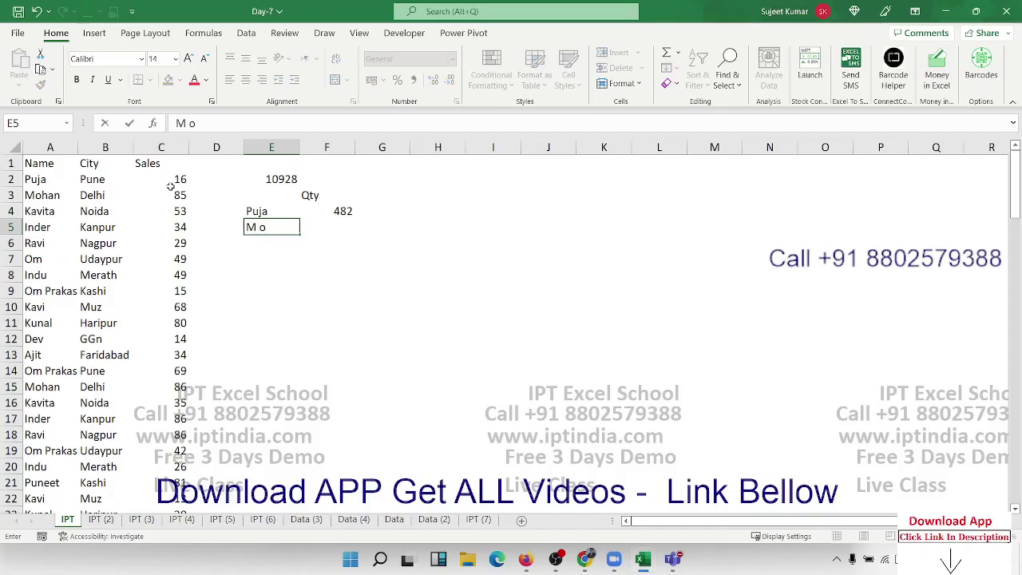
key(BackSpace)
text(o)
text(han)
key(Tab)
Enter =SUMIF(A:A,E5,C:C) in F5, giving Mohan's sales total of 466
text(=su)
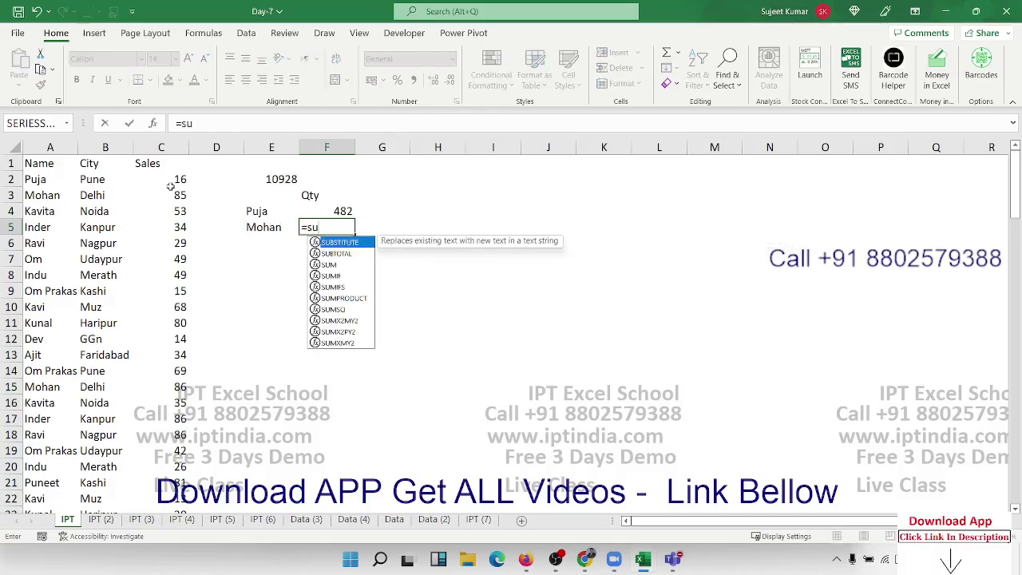
text(m)
key(Down)
key(Tab)
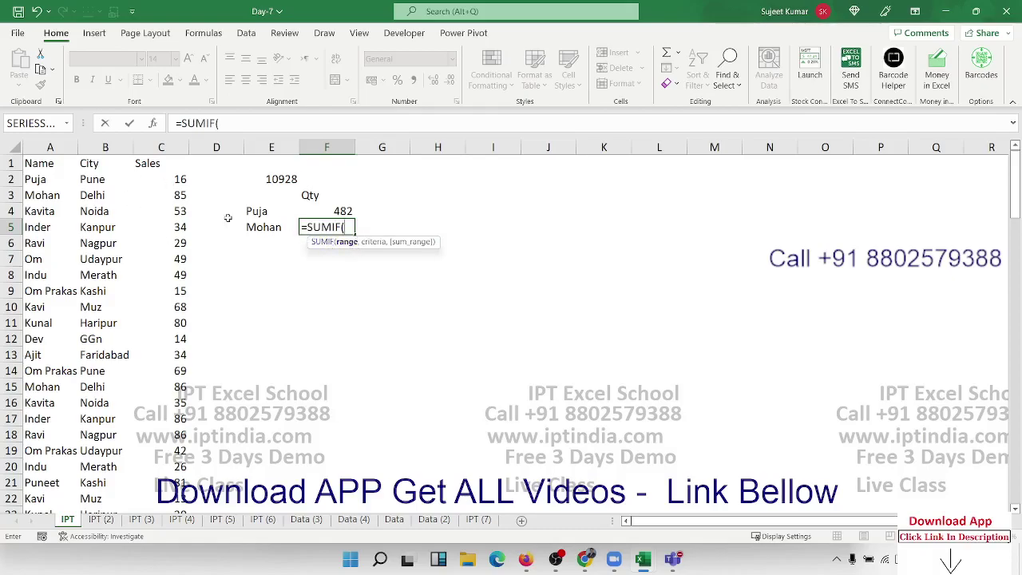
click(63, 149)
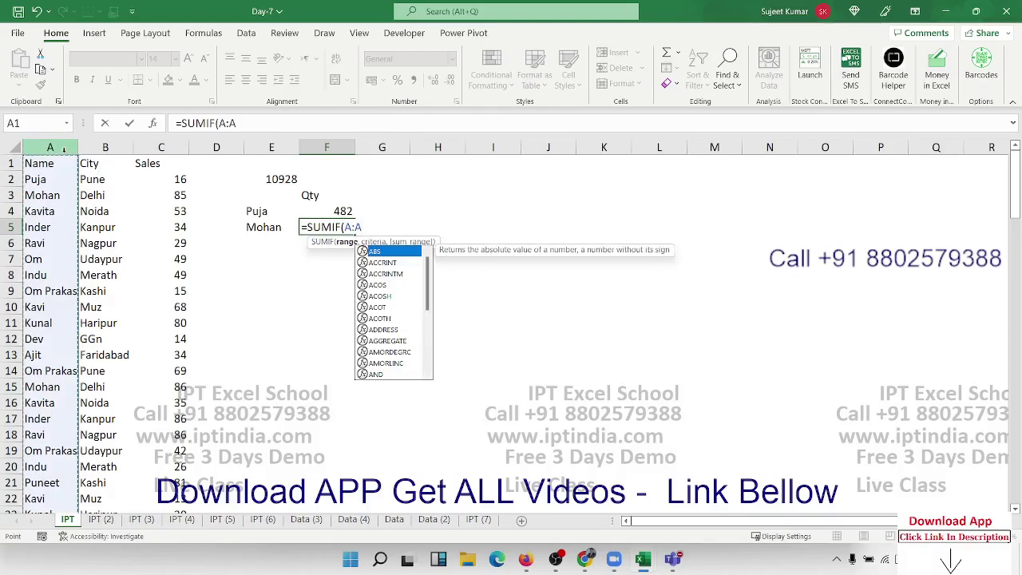
text(,)
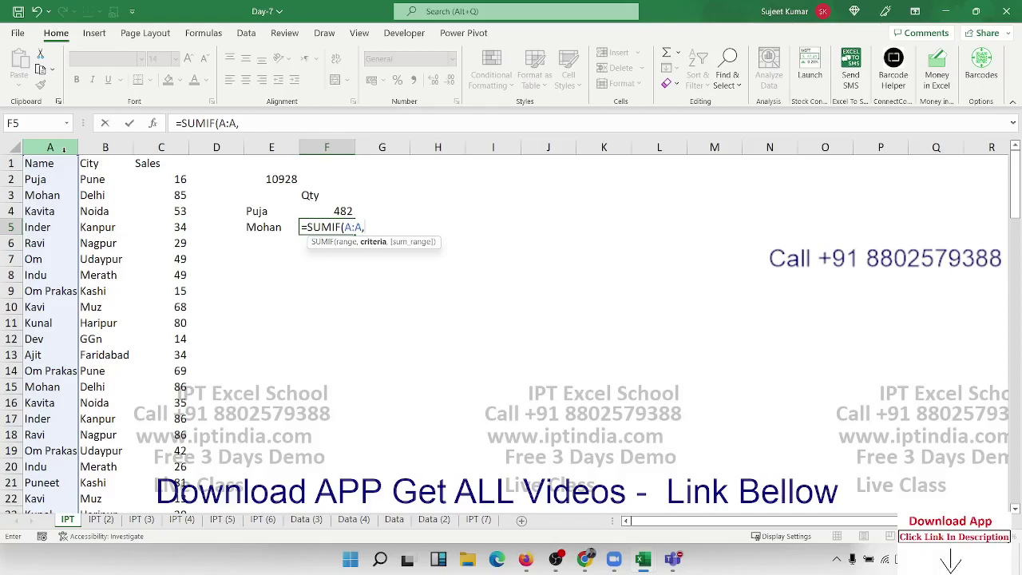
click(254, 233)
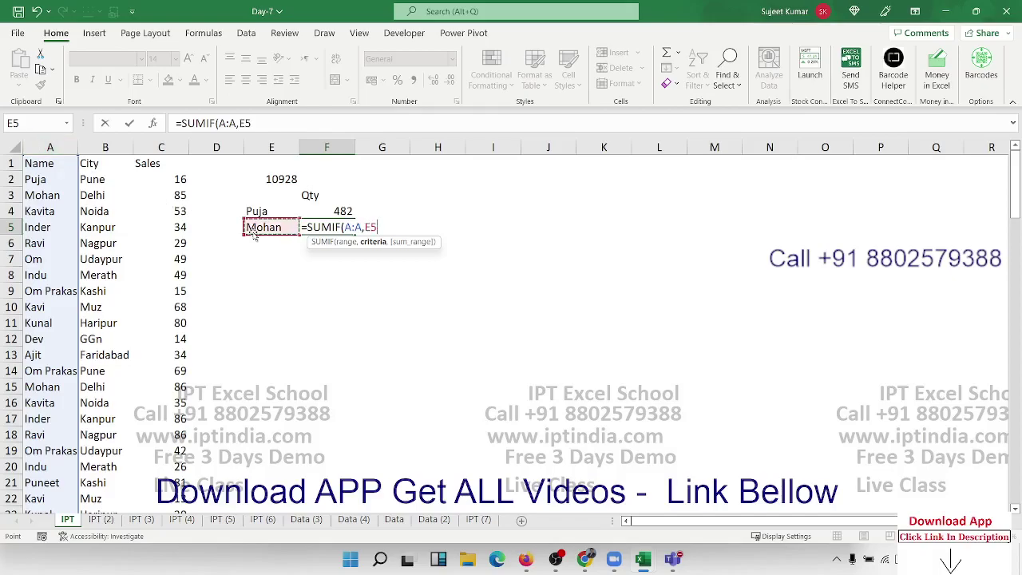
text(,)
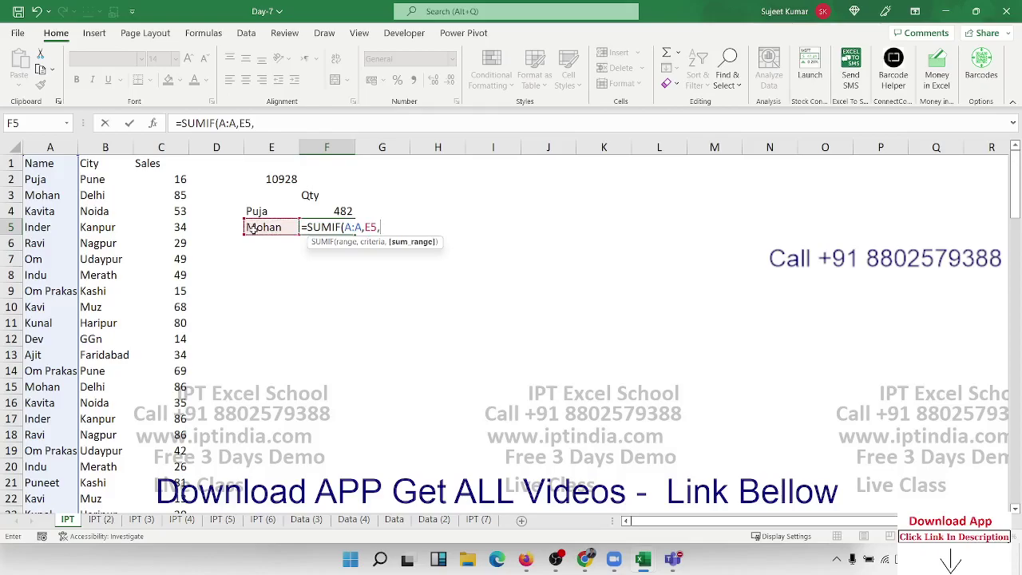
click(160, 147)
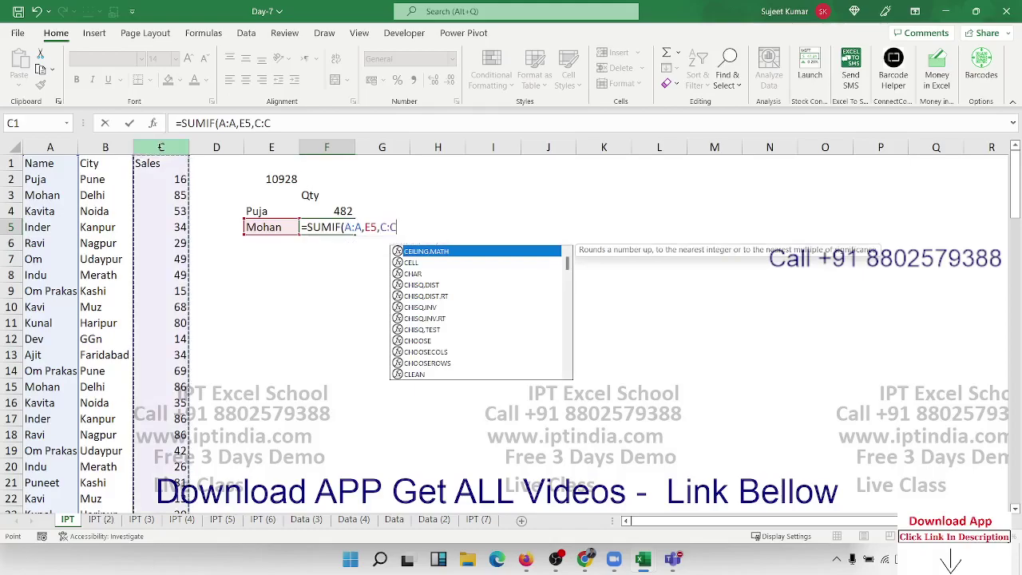
key(Return)
key(Up)
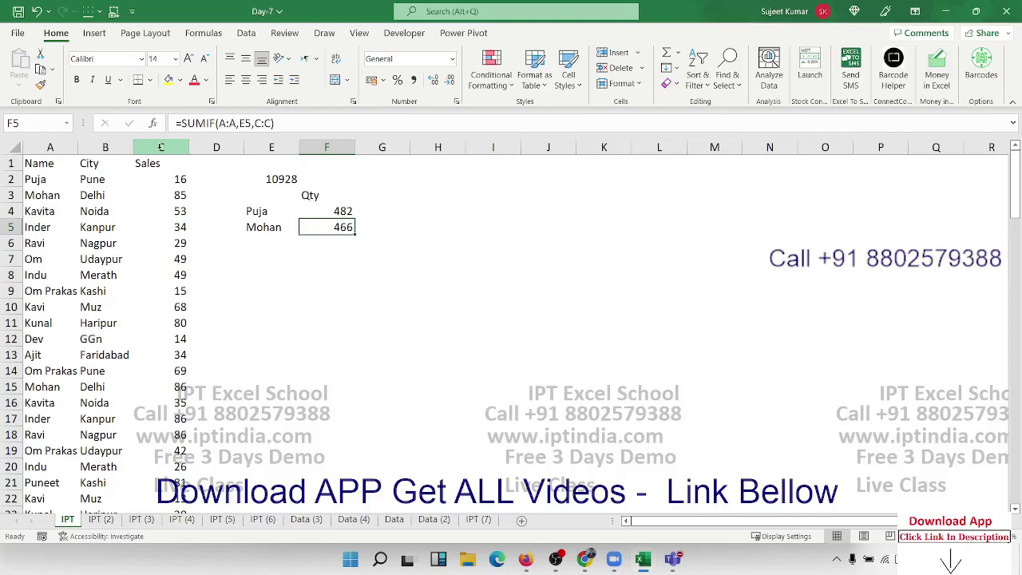
key(Down)
key(Down)
key(Down)
key(Left)
key(Up)
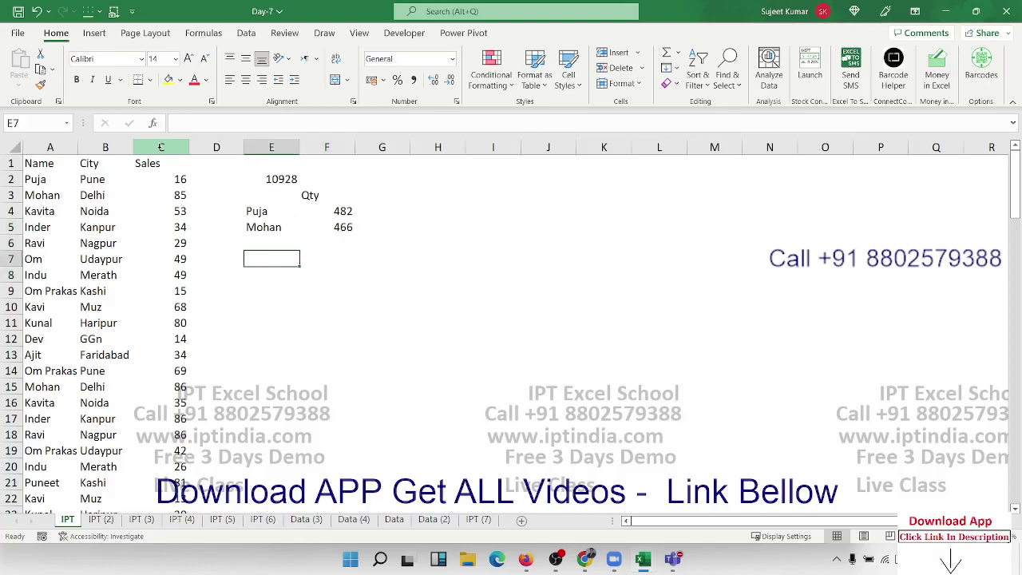
Put the criterion >50 in E7 and =SUMIF(C:C,E7) in F7, returning 9308
text(>50)
key(Tab)
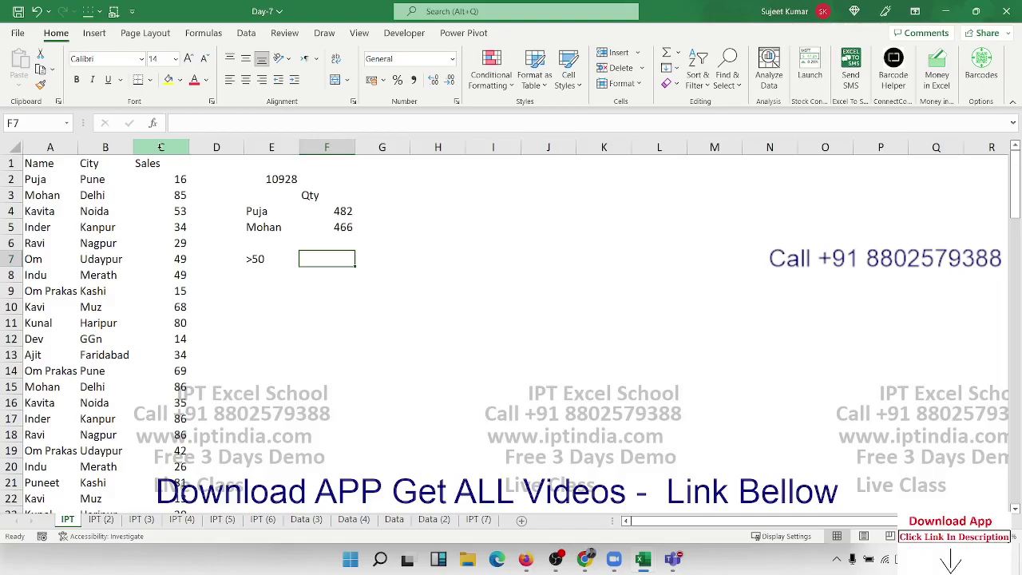
text(=sum)
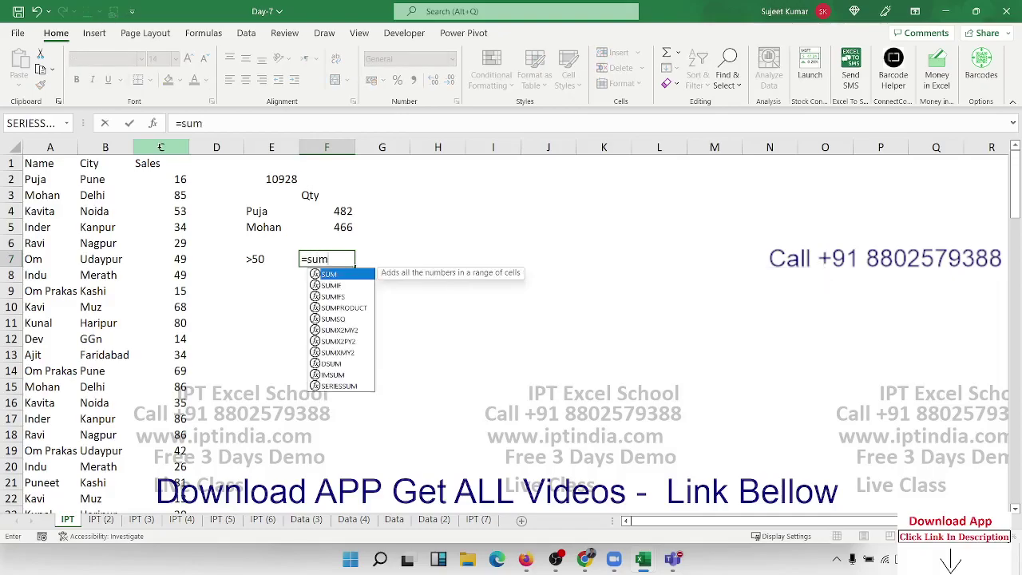
key(Down)
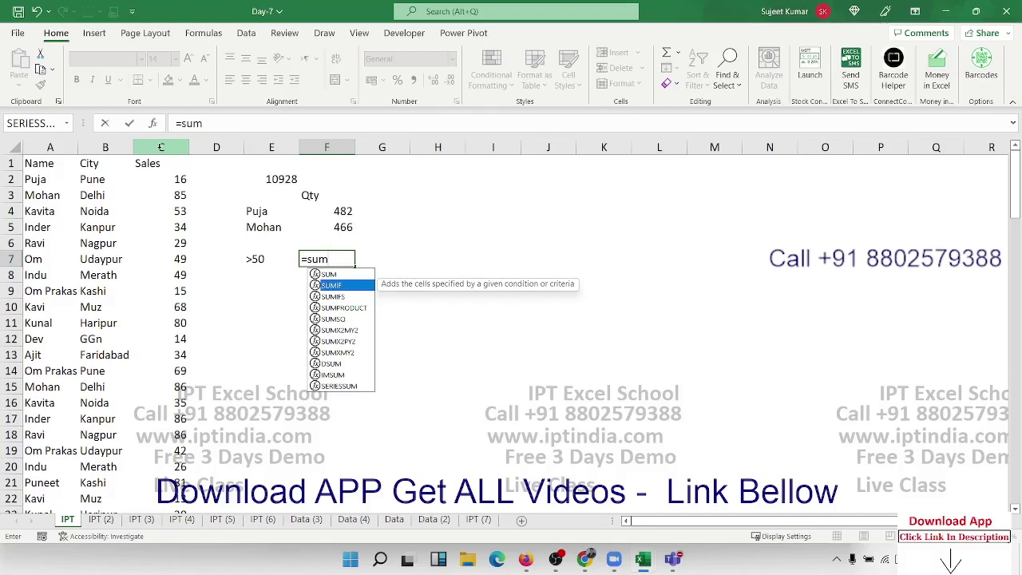
key(Tab)
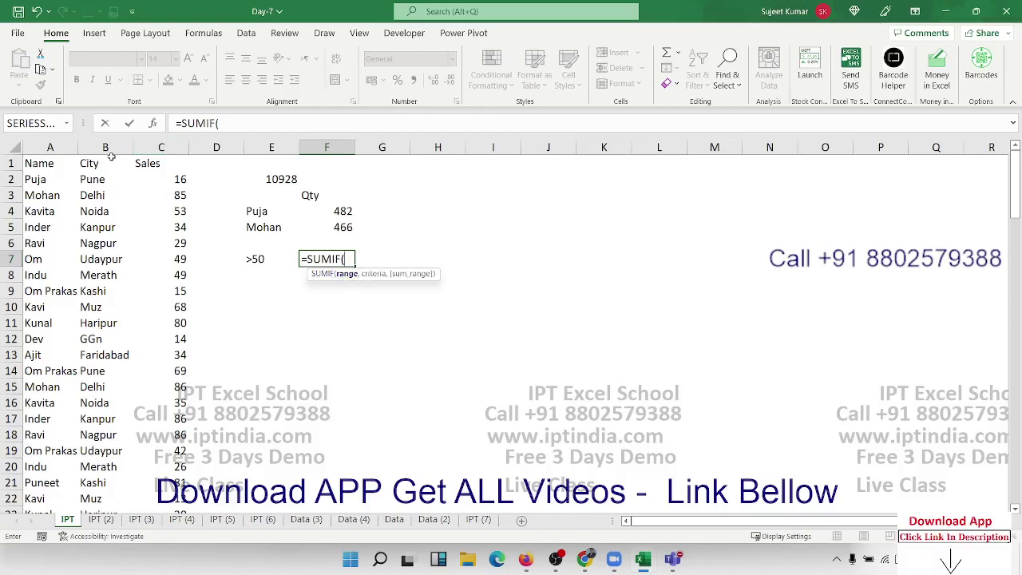
click(171, 145)
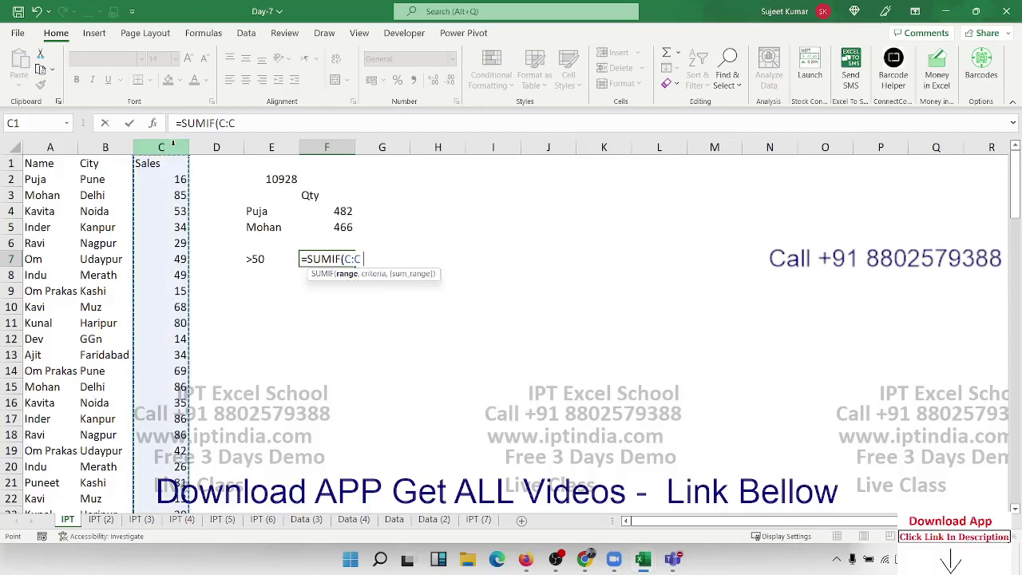
text(,)
click(262, 260)
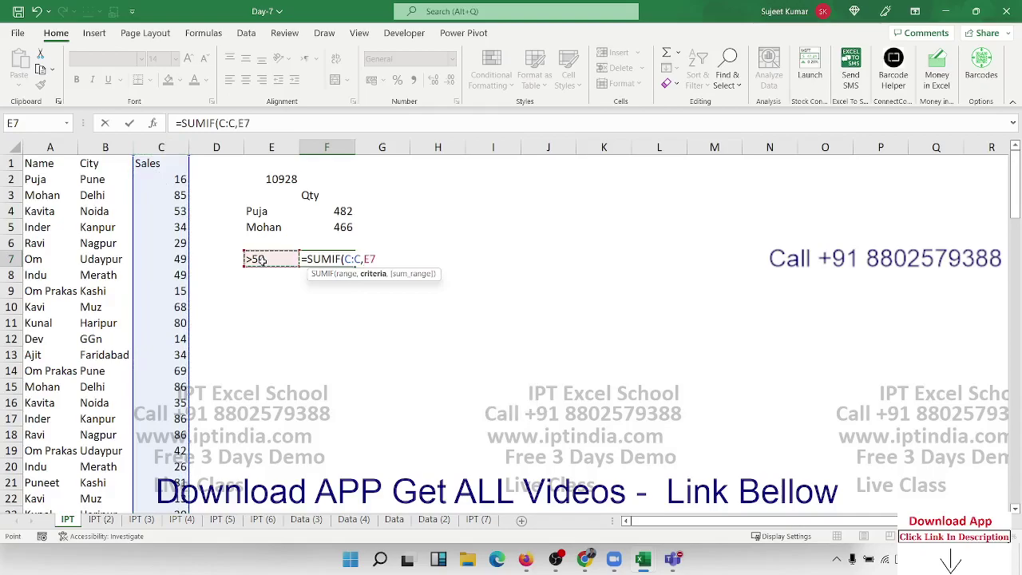
key(Return)
key(Up)
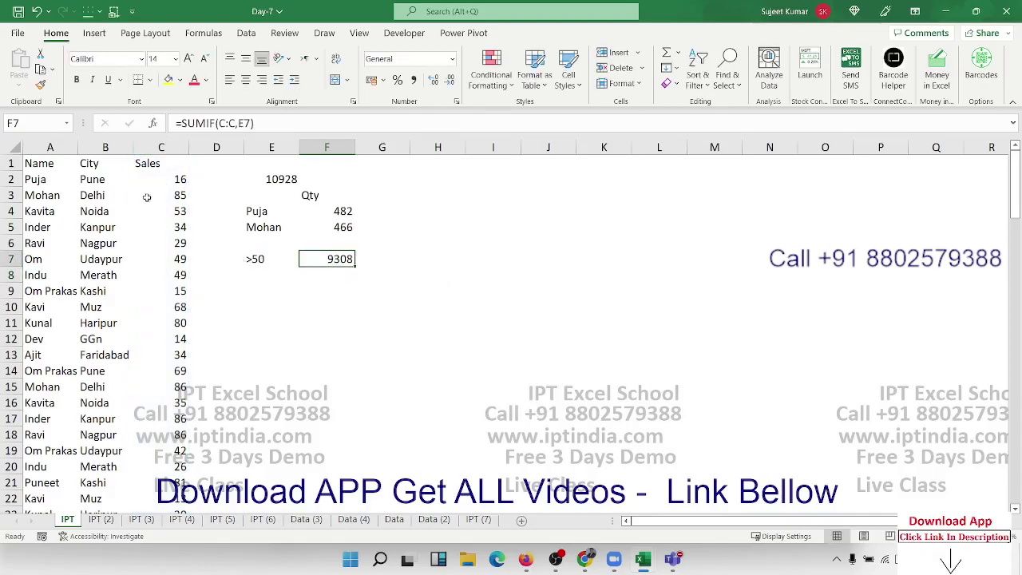
drag(151, 195, 159, 284)
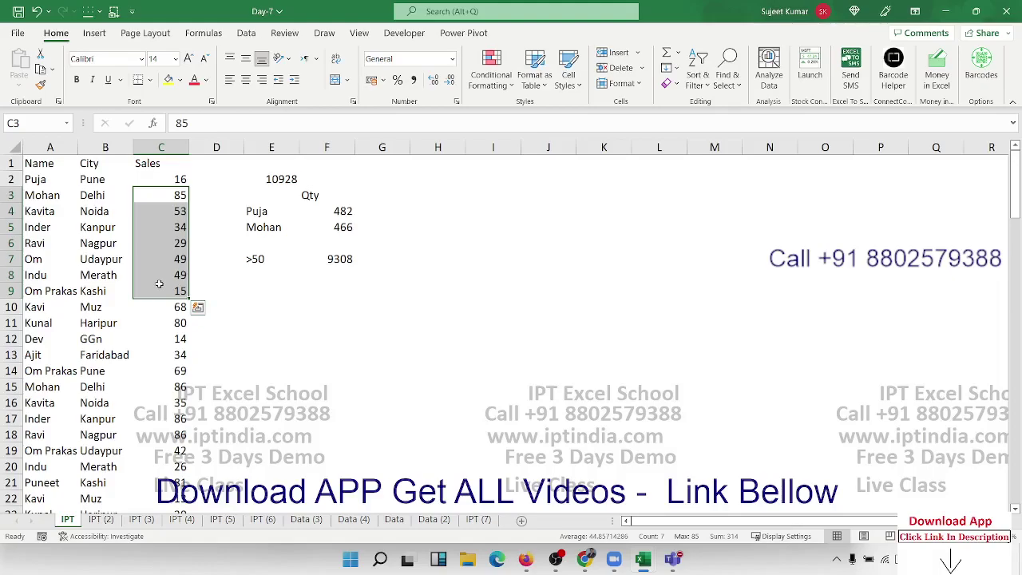
key(Right)
key(Right)
key(Right)
key(Down)
key(Down)
key(Down)
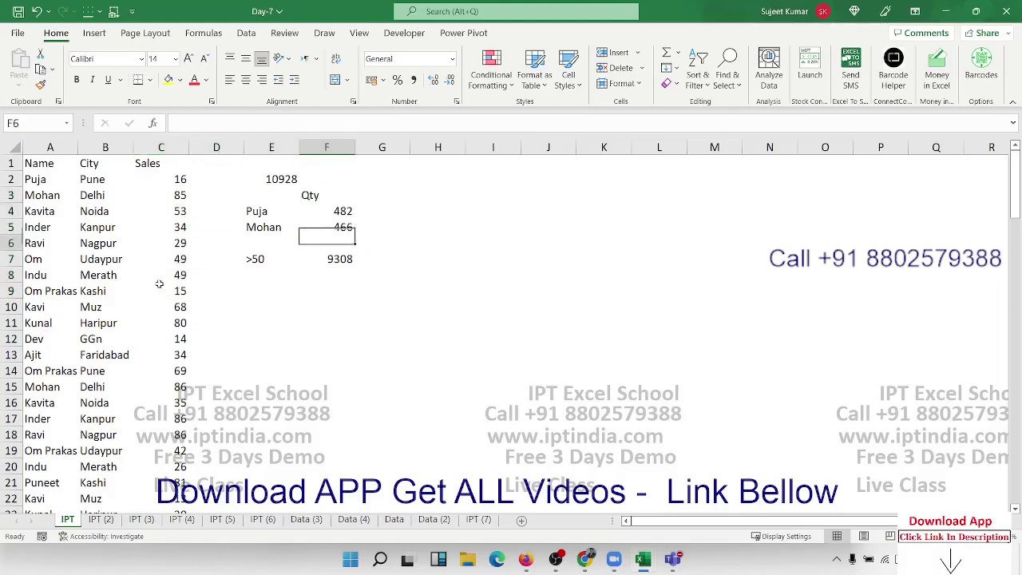
key(Down)
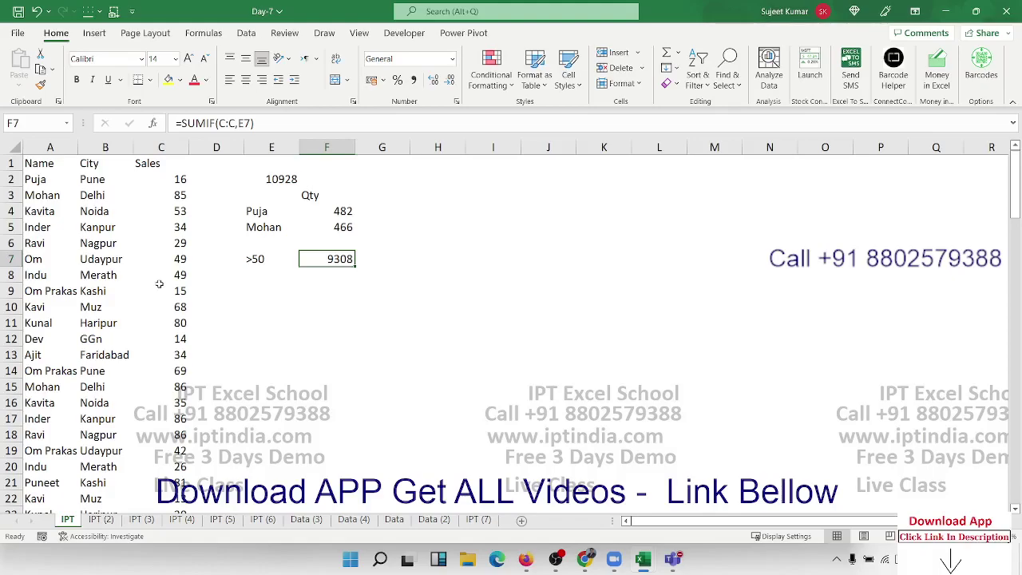
key(F2)
key(Left)
key(Left)
key(Left)
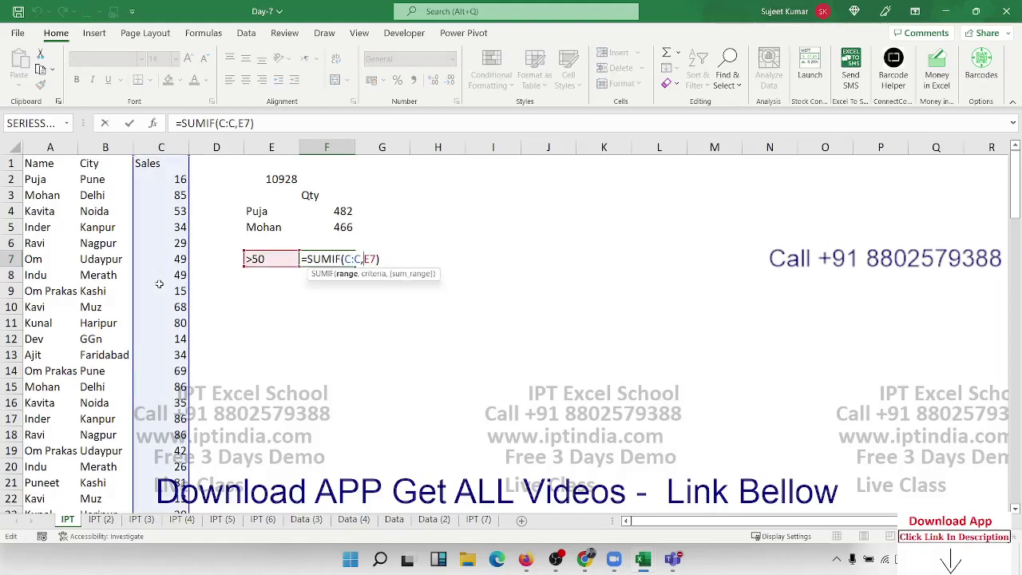
key(End)
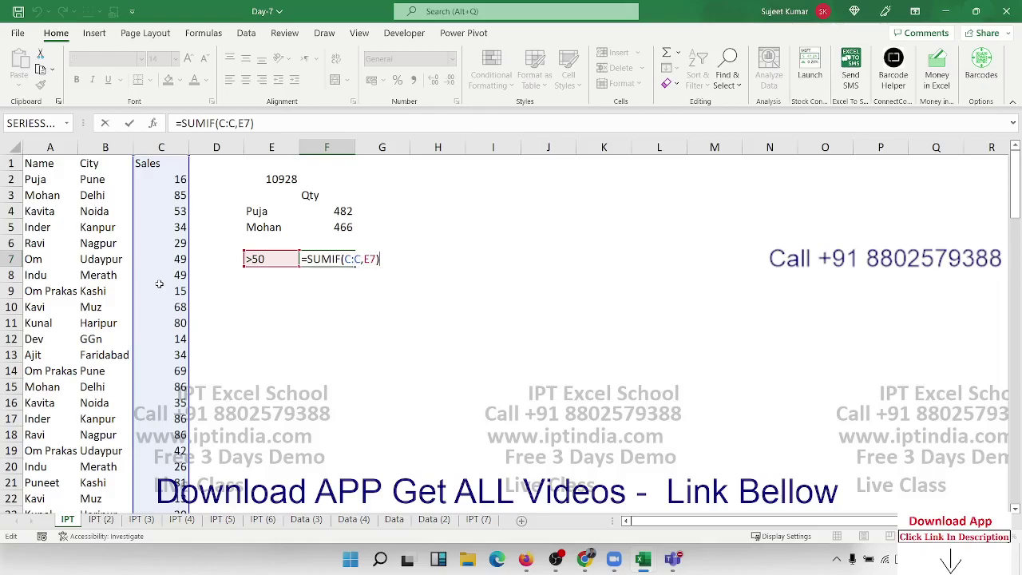
key(Left)
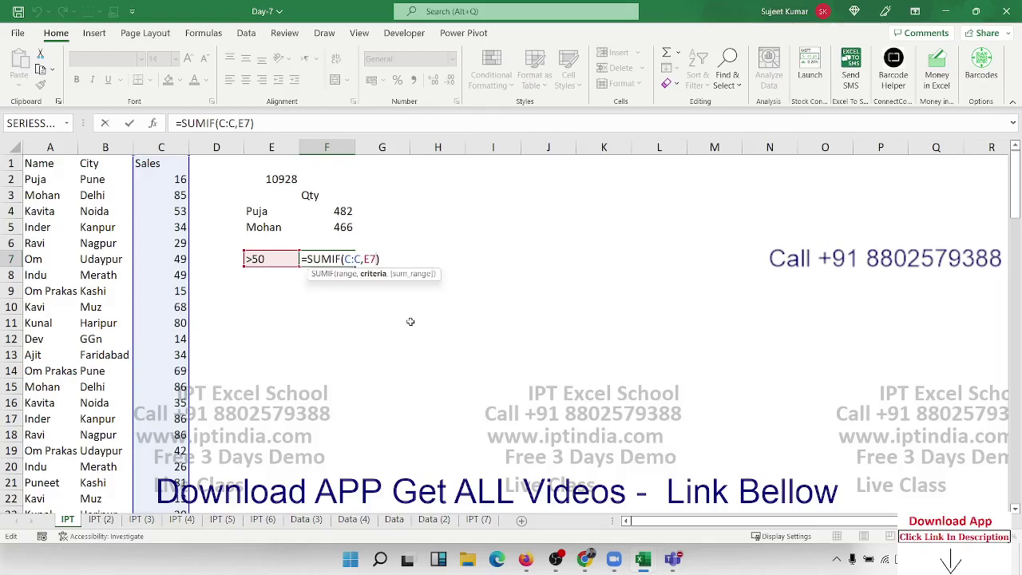
click(422, 270)
key(Return)
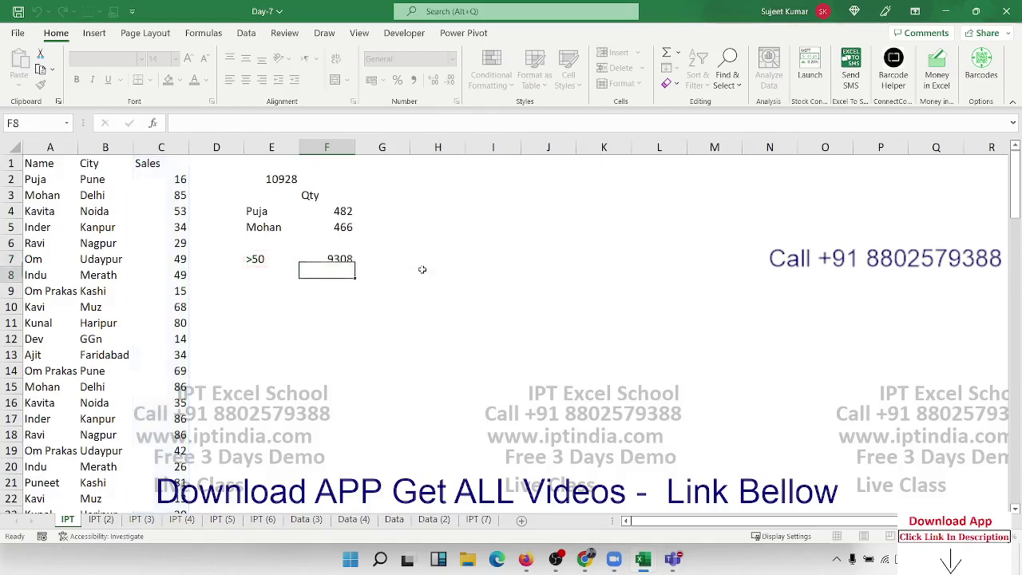
key(Up)
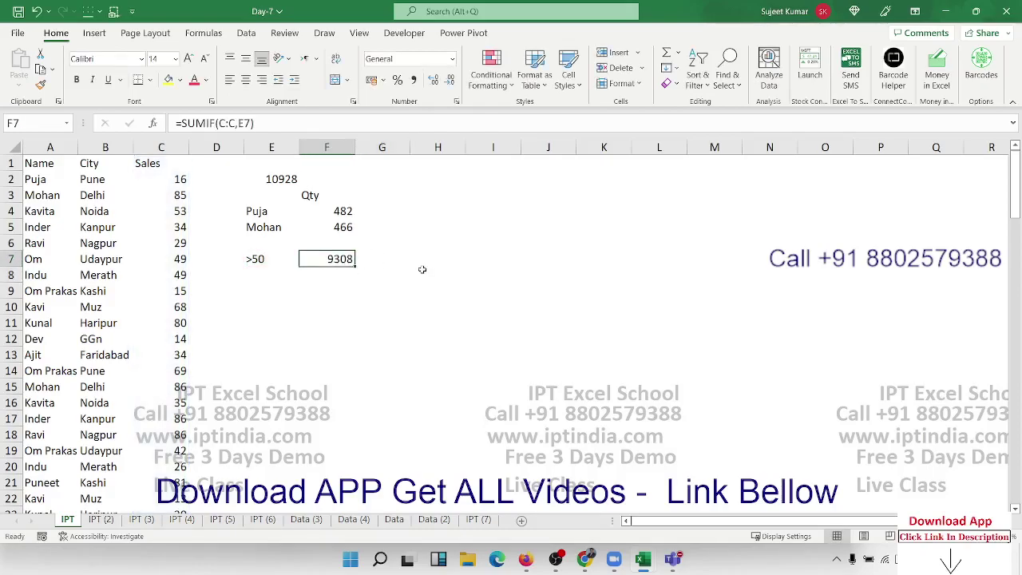
key(Down)
key(Left)
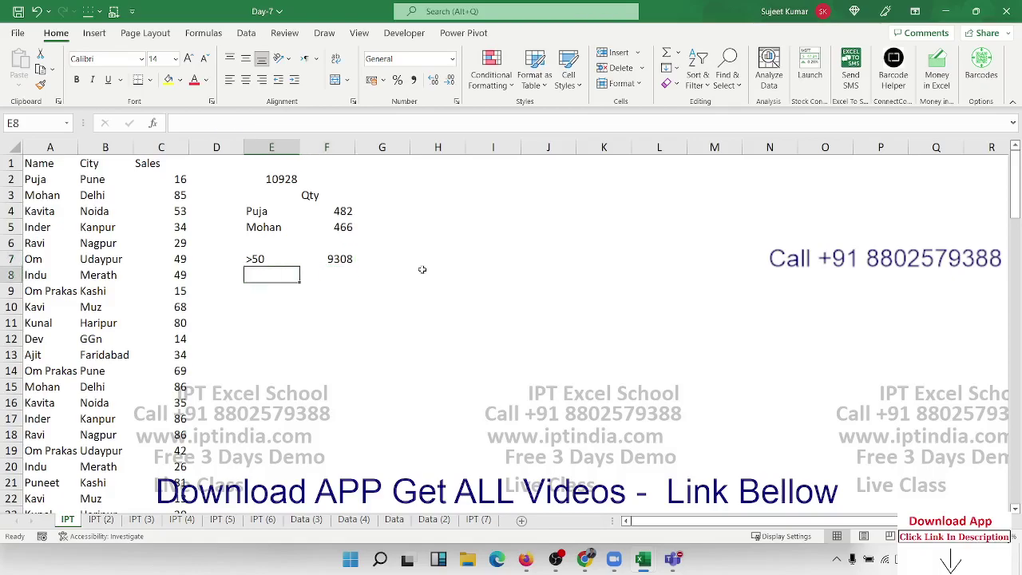
key(Up)
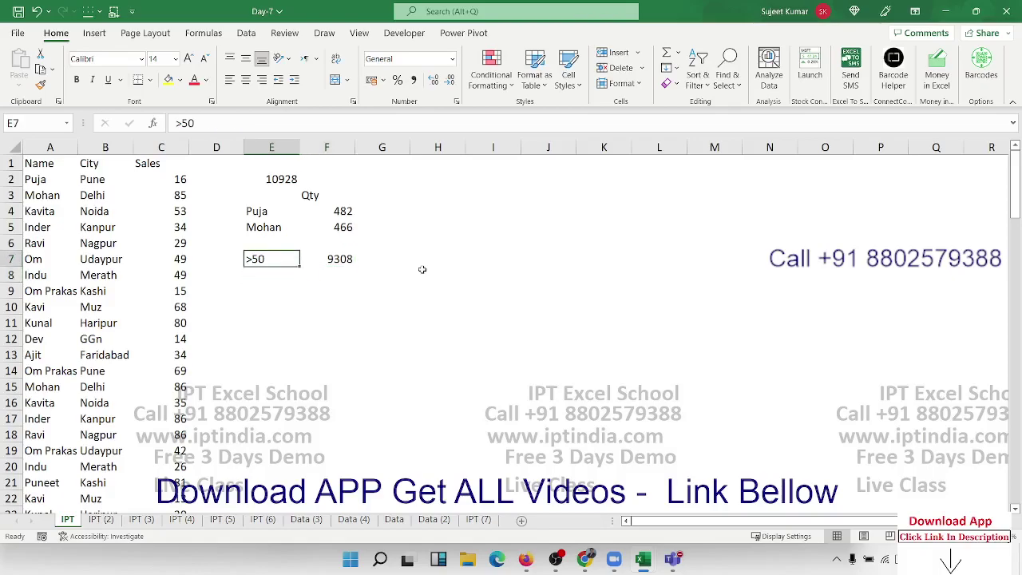
key(Right)
key(F2)
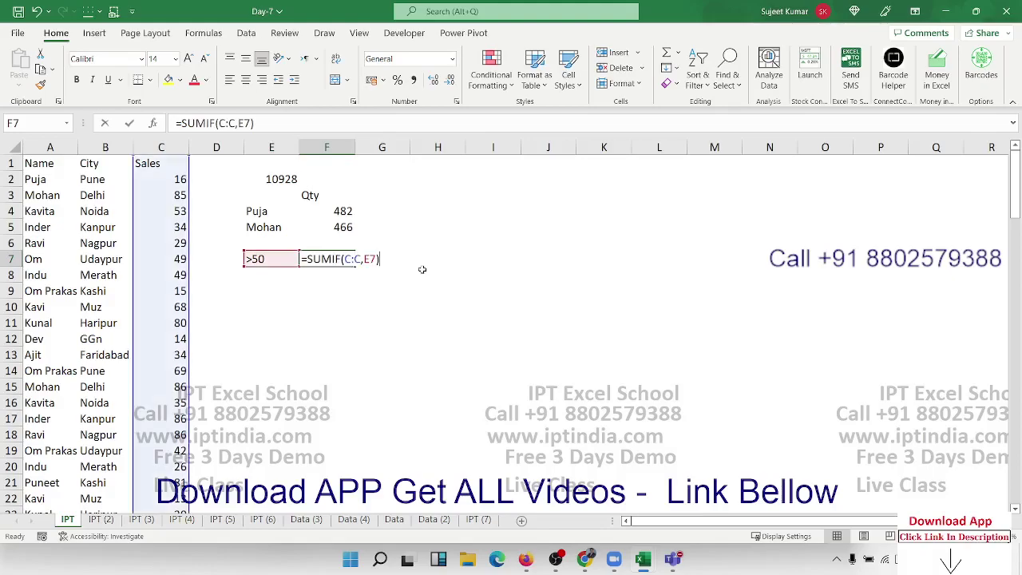
key(Left)
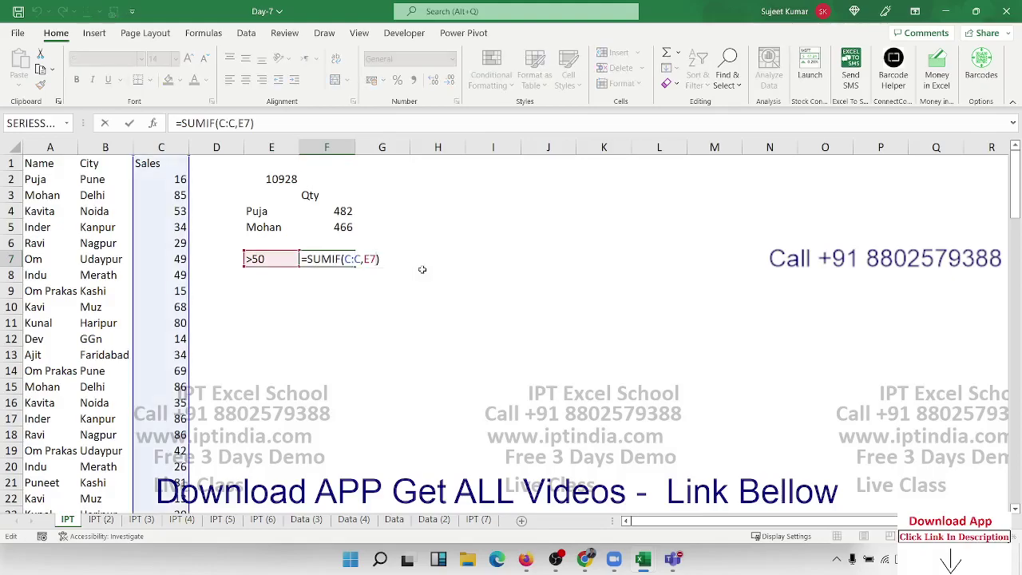
key(Return)
Enter the numbers 50 in E8 and 63 in E9
key(Left)
text(50)
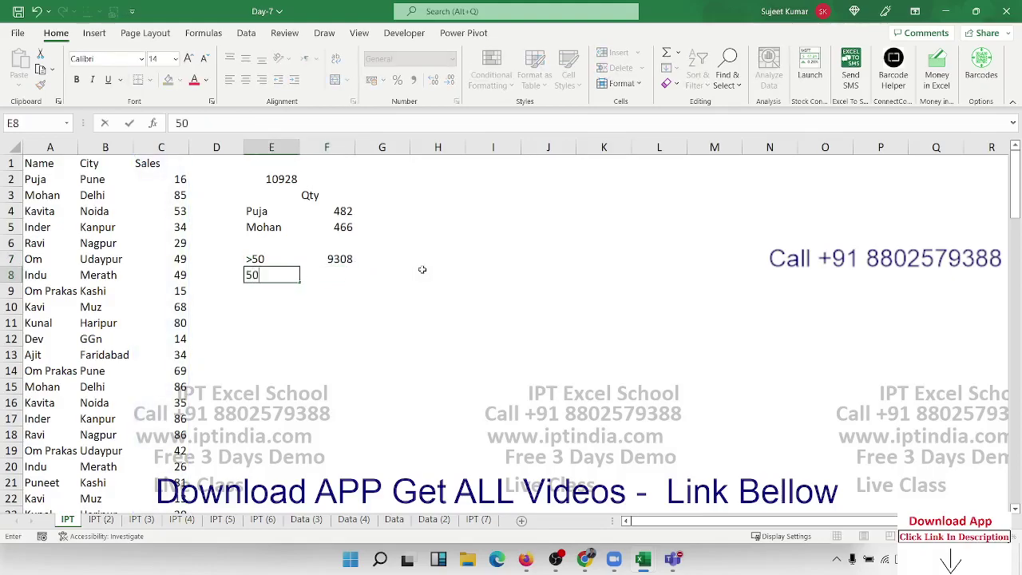
key(Return)
text(63)
key(Return)
key(Up)
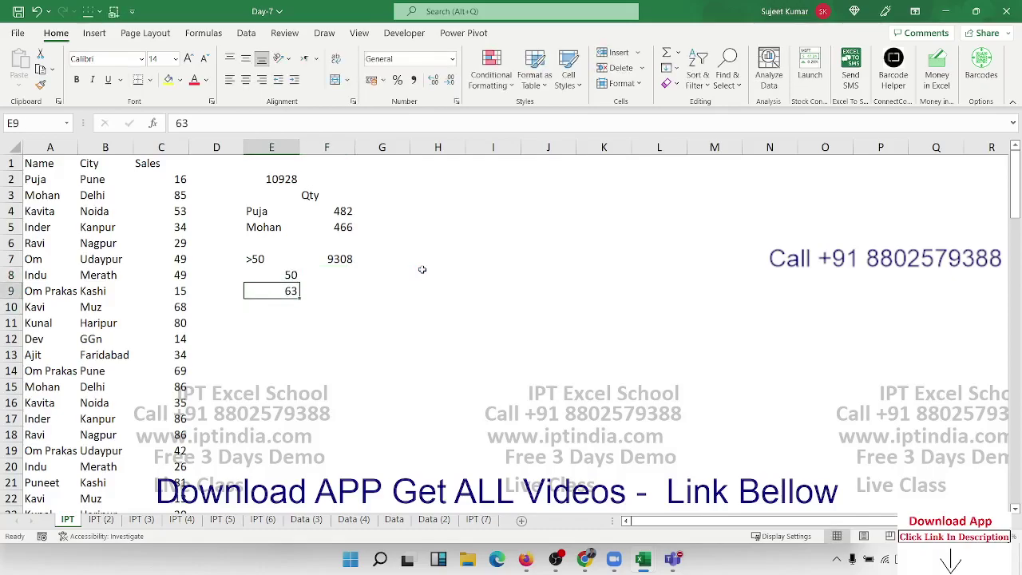
key(Up)
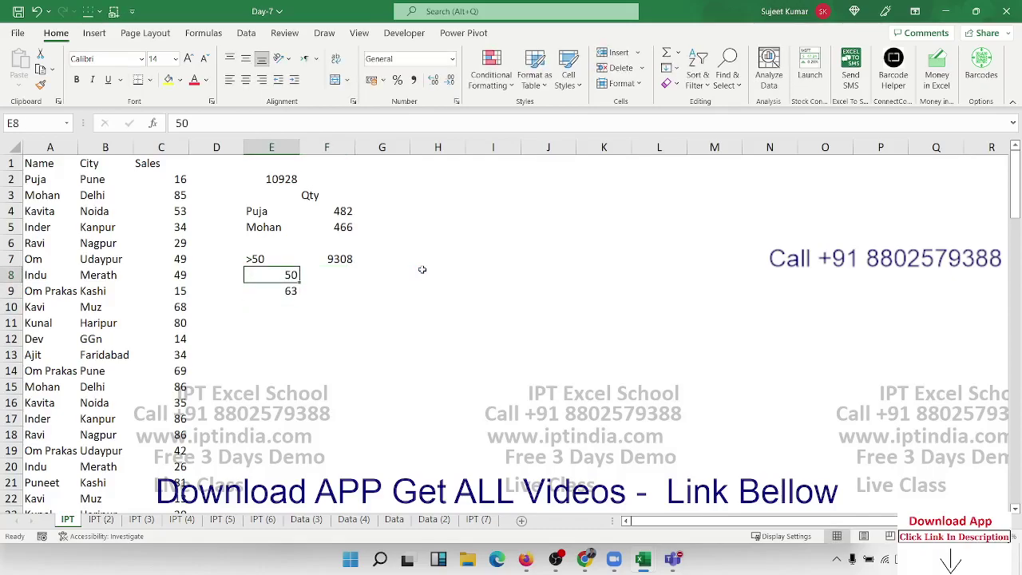
Try changing E8 and E9 to >50 and <63, then clear and undo back
double_click(281, 274)
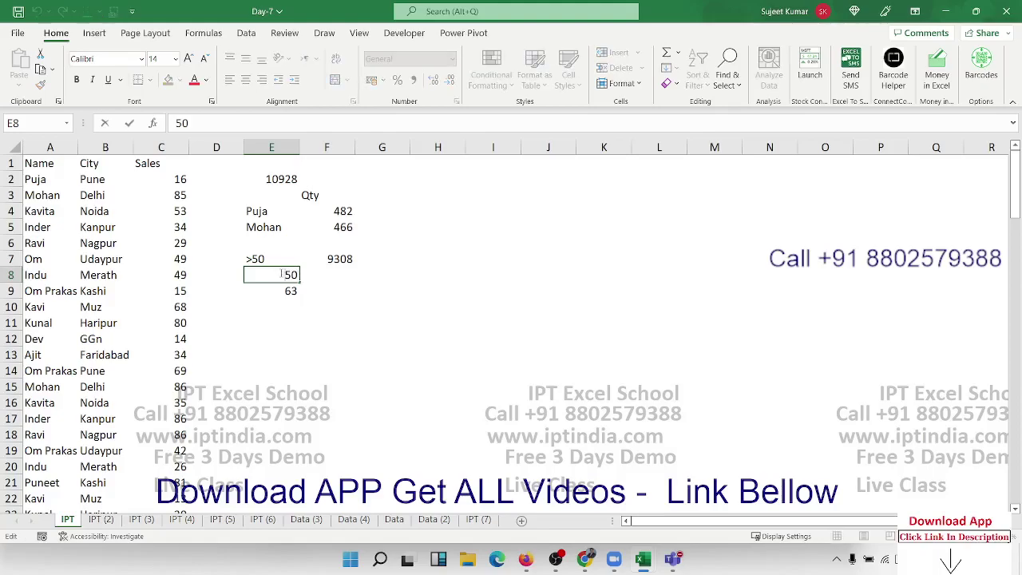
text(>)
key(Return)
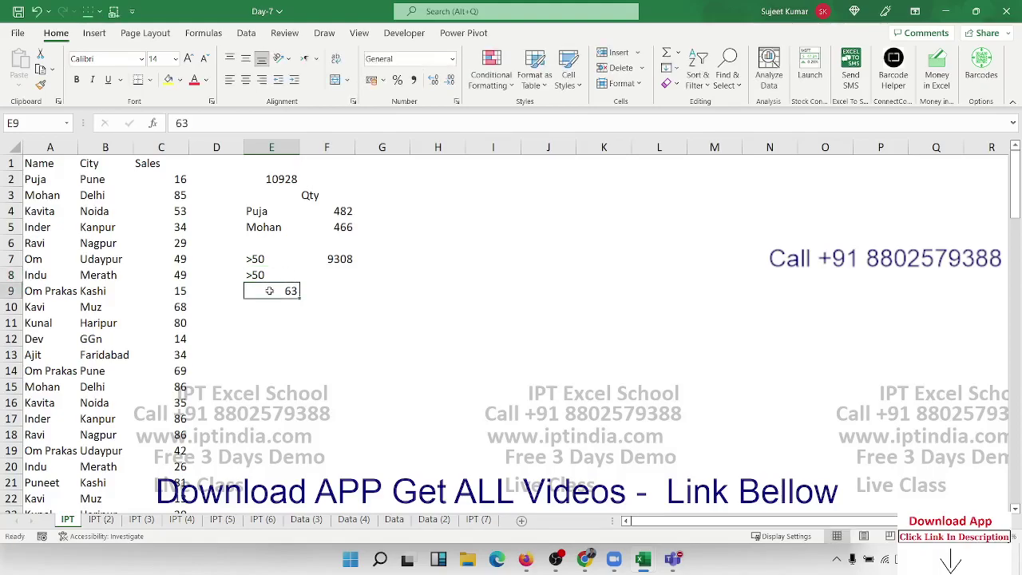
double_click(271, 291)
text(<)
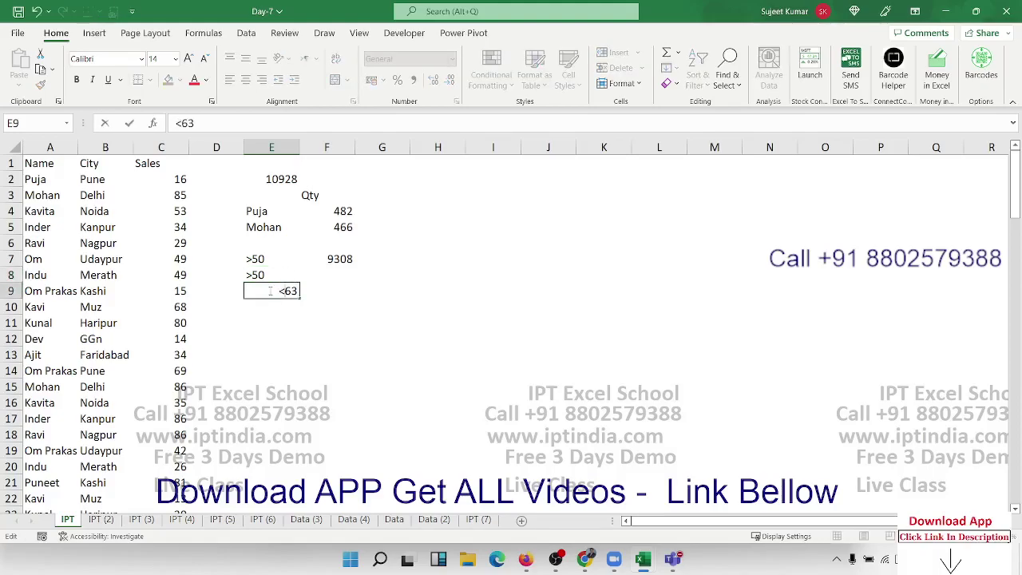
key(Return)
key(Up)
key(Up)
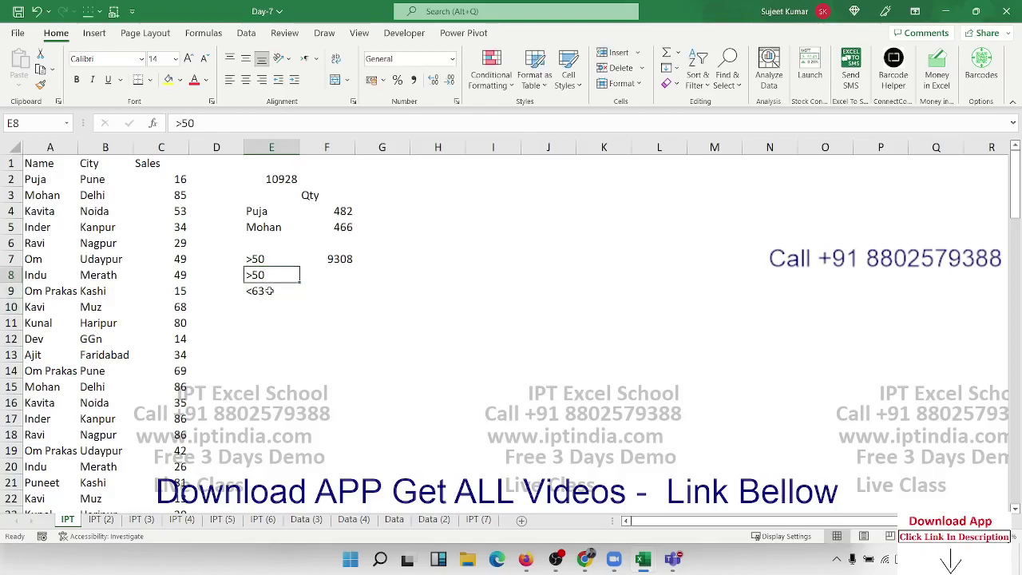
key(shift+Down)
key(Delete)
key(Right)
key(Left)
key(ctrl+z)
key(ctrl+z)
key(ctrl+z)
Enter =SUMIF(C:C,">"&E8) in F8, returning 9308 for sales above 50
key(Right)
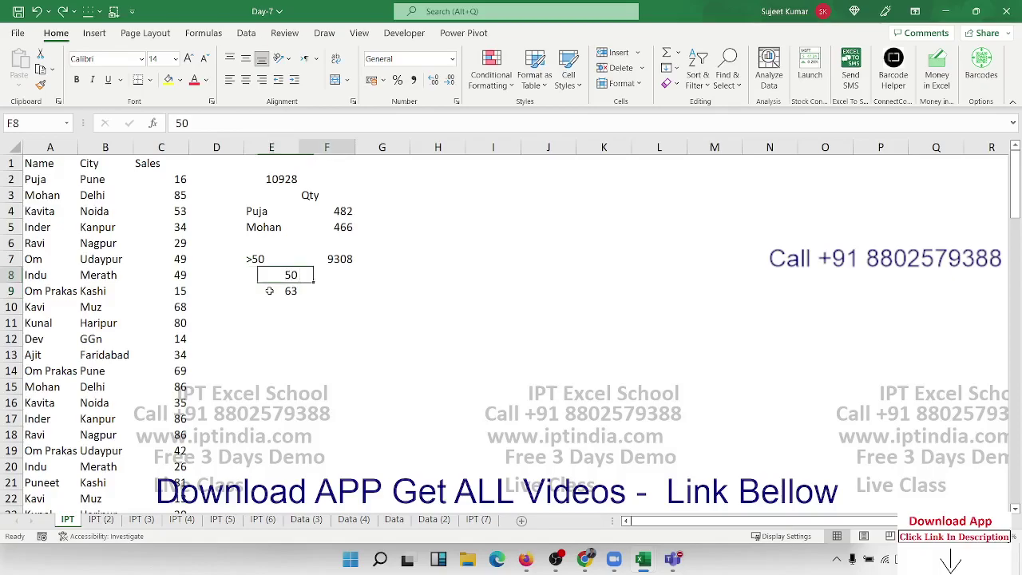
text(=s)
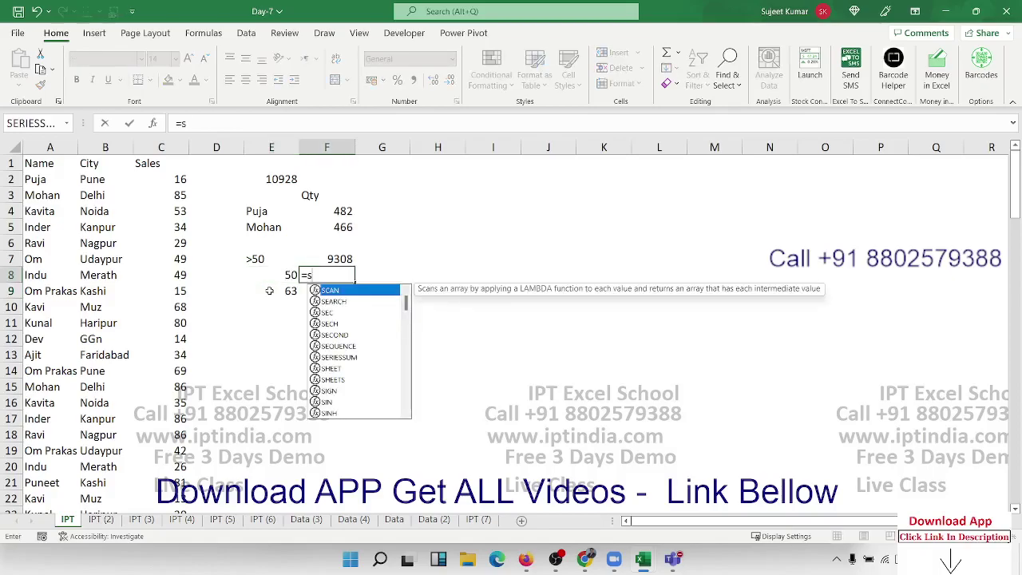
text(umi)
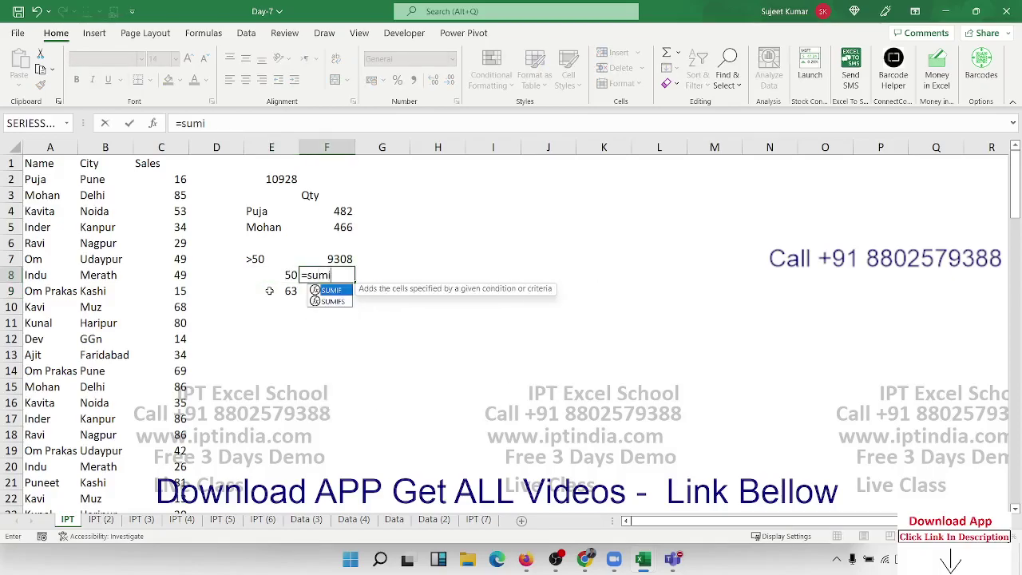
key(Tab)
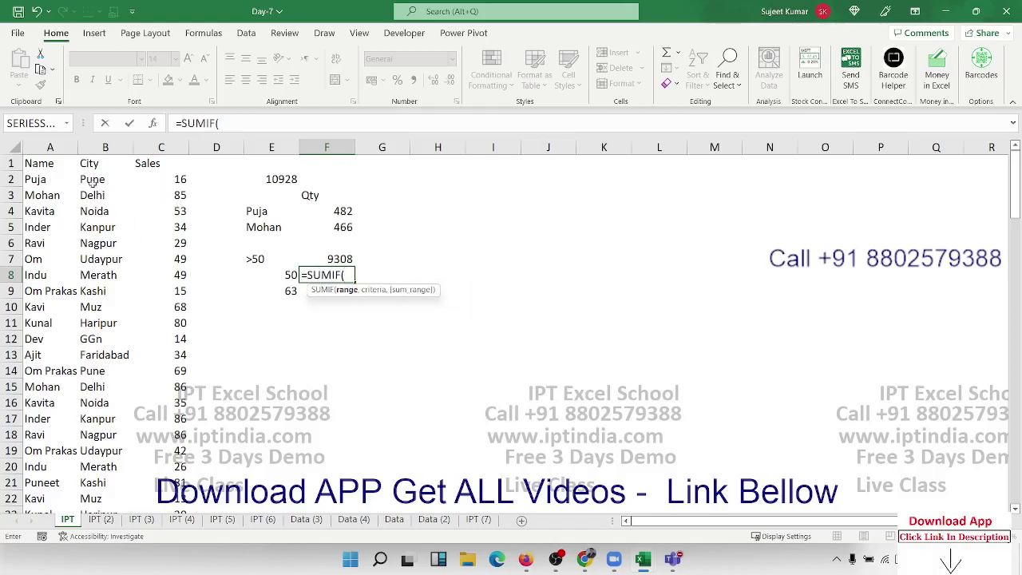
click(177, 148)
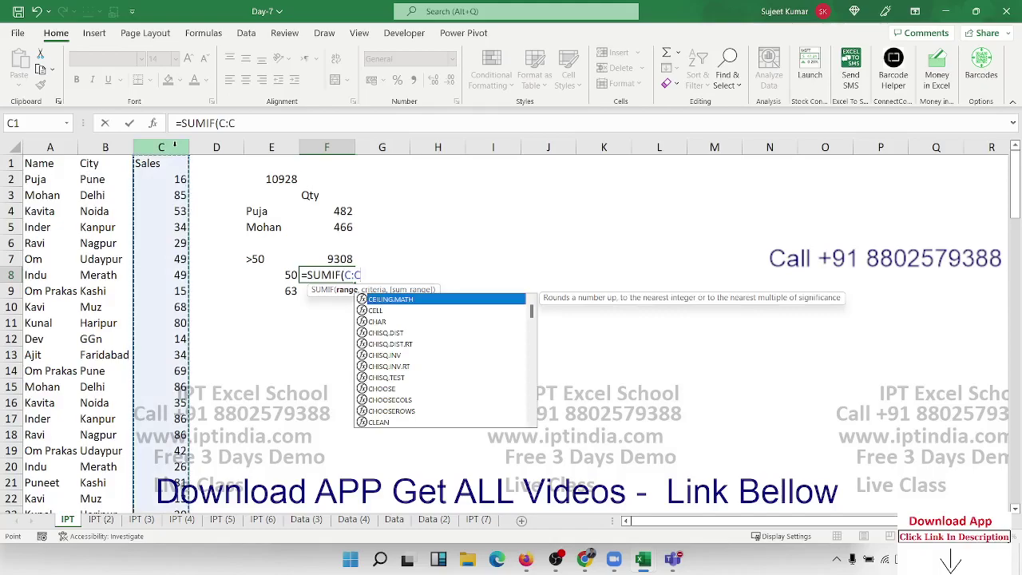
text(,")
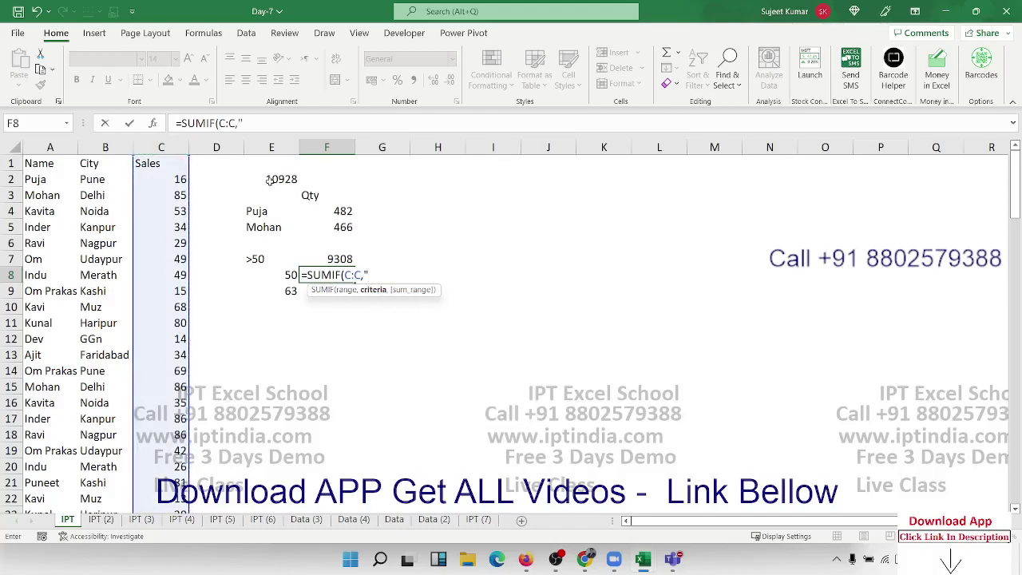
text(>)
text("&)
click(278, 276)
key(Return)
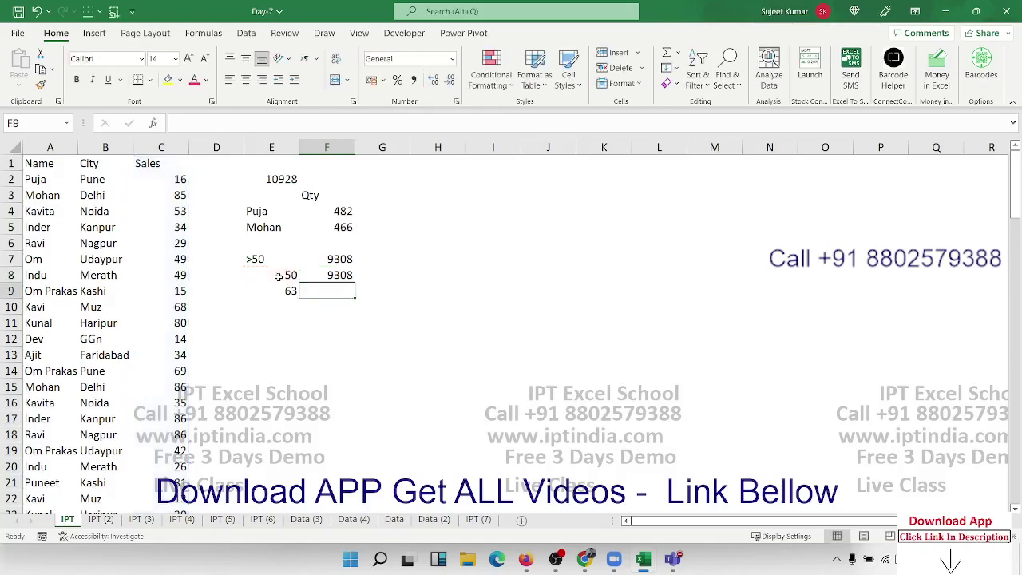
Fill the F8 formula down into F9, giving 8269 for sales above 63
key(Up)
key(shift+Down)
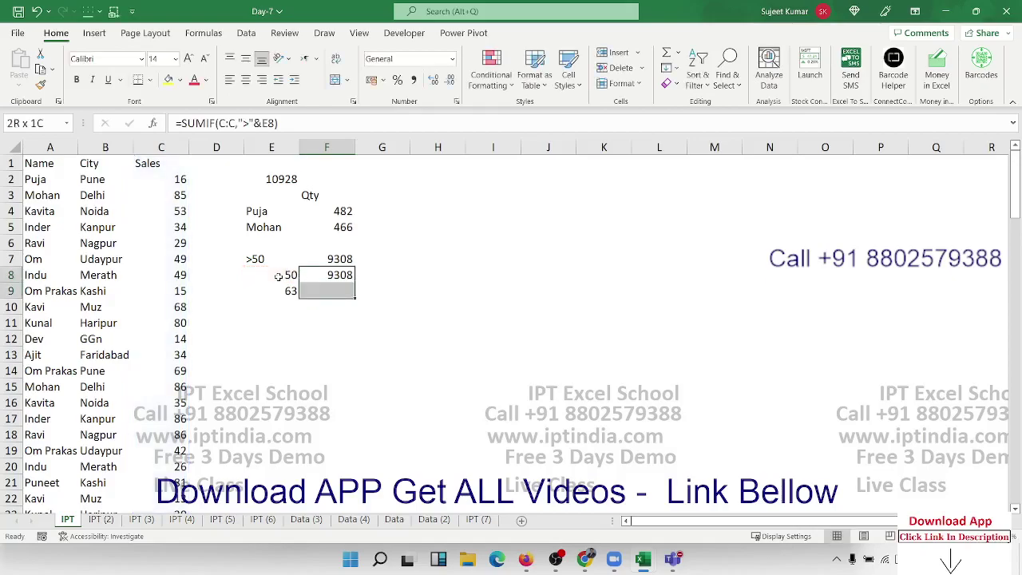
key(ctrl+d)
key(Down)
key(Left)
key(Down)
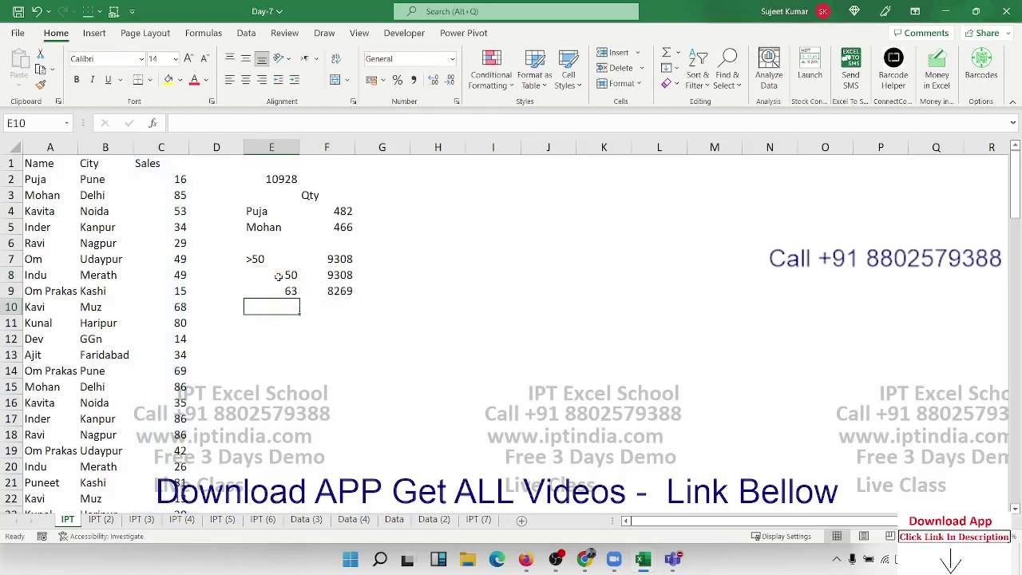
List the operators >, >=, <, <= and <> in E10, F10, E11, F11 and E12
text(>)
key(Tab)
text(>)
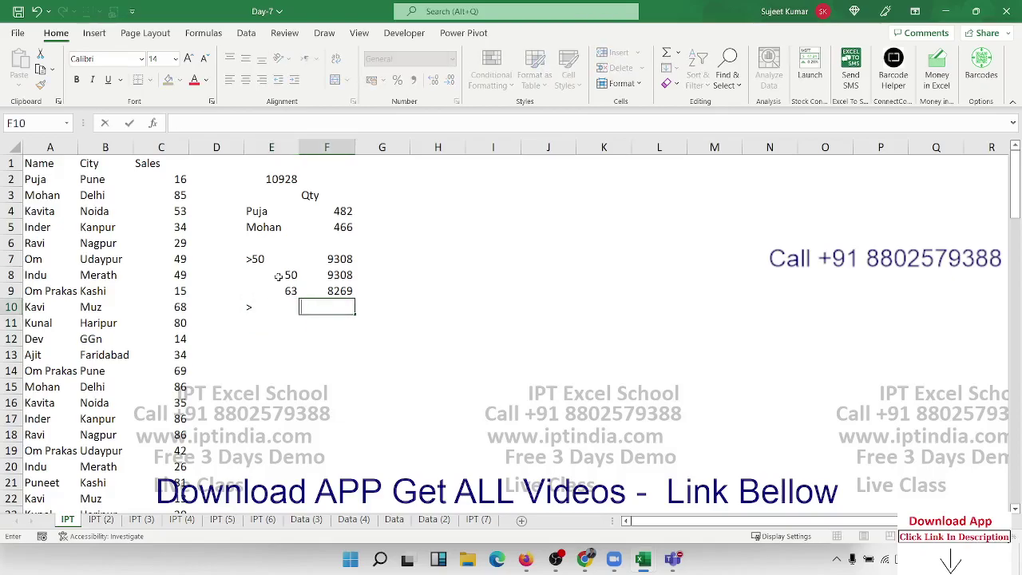
text(=)
key(Return)
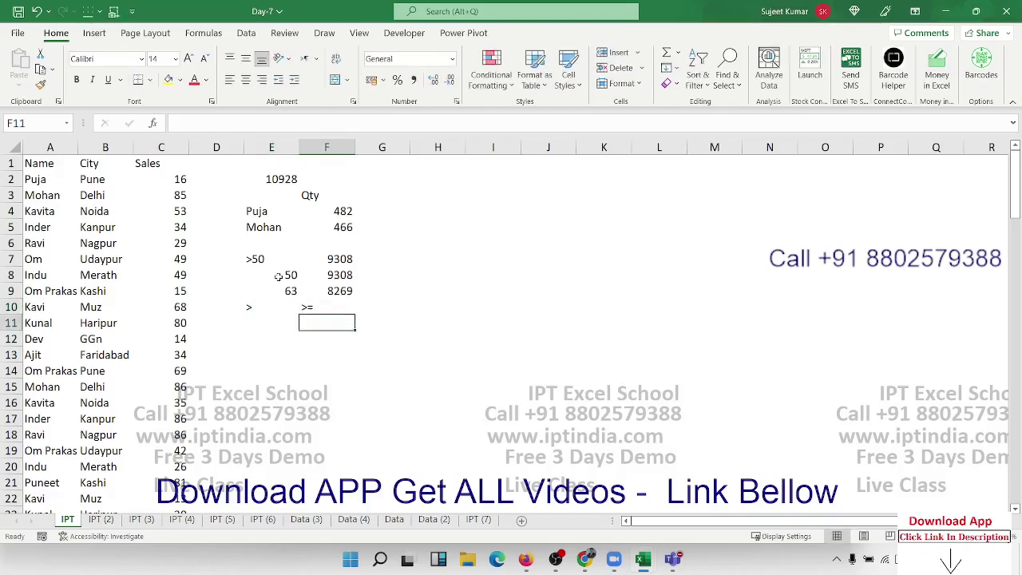
key(Left)
text(<)
key(Return)
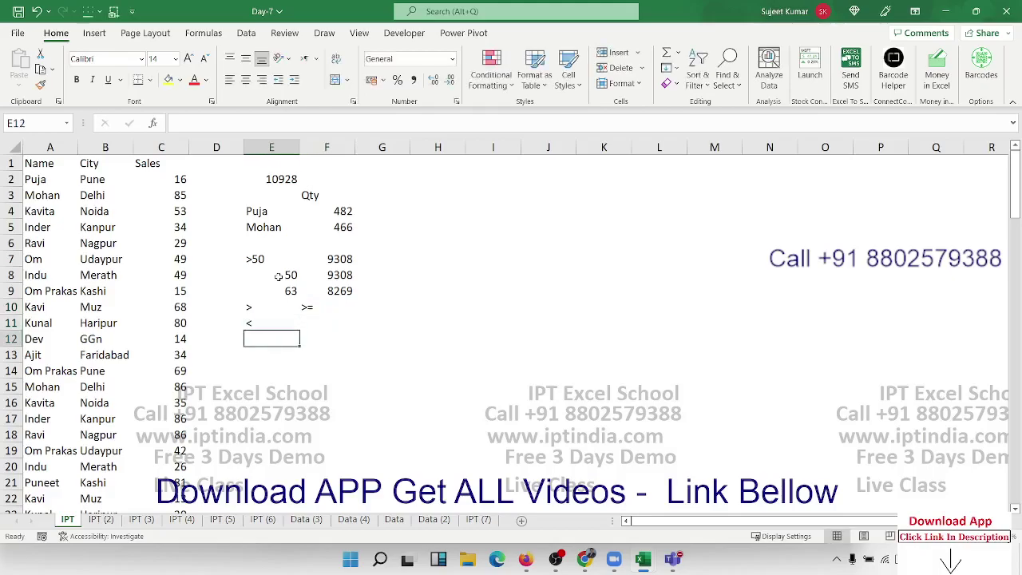
key(Up)
key(Right)
text(<=)
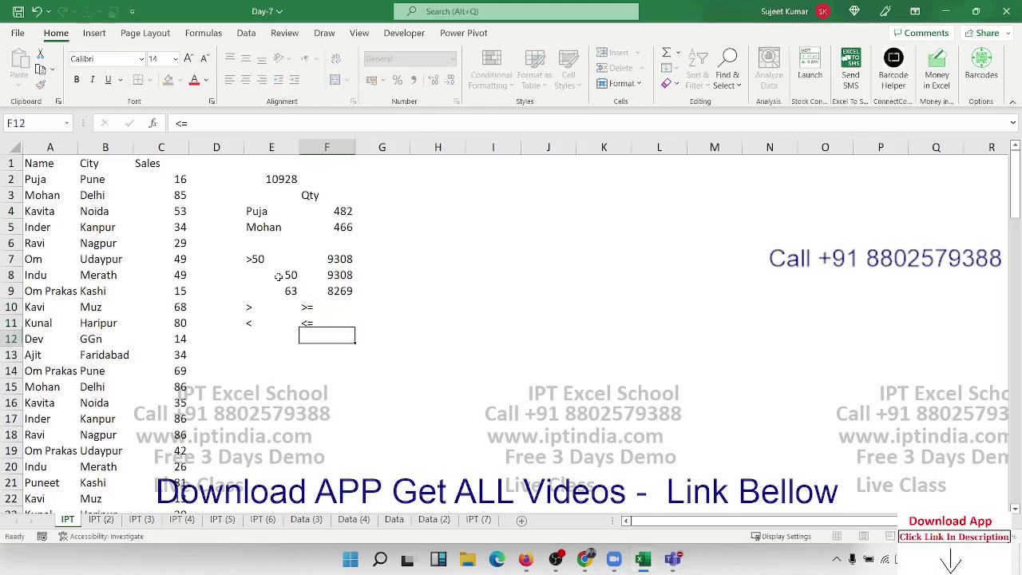
key(Left)
text(<)
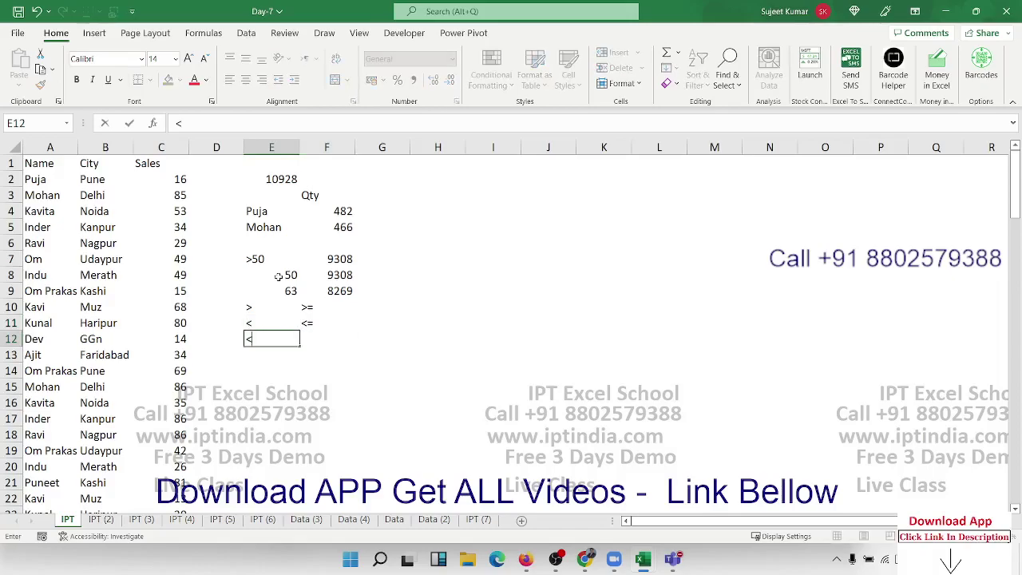
text(>)
key(Right)
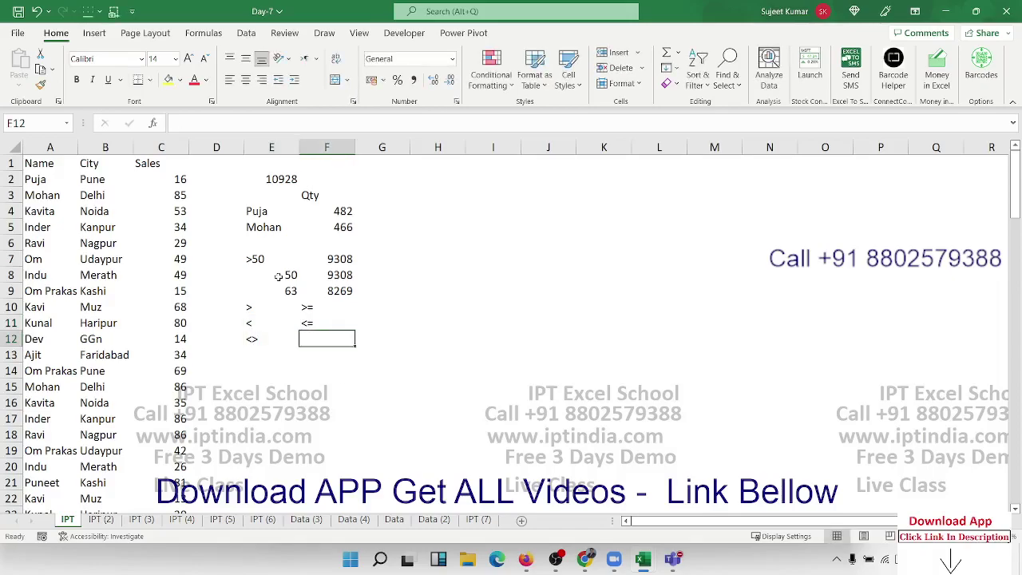
key(Down)
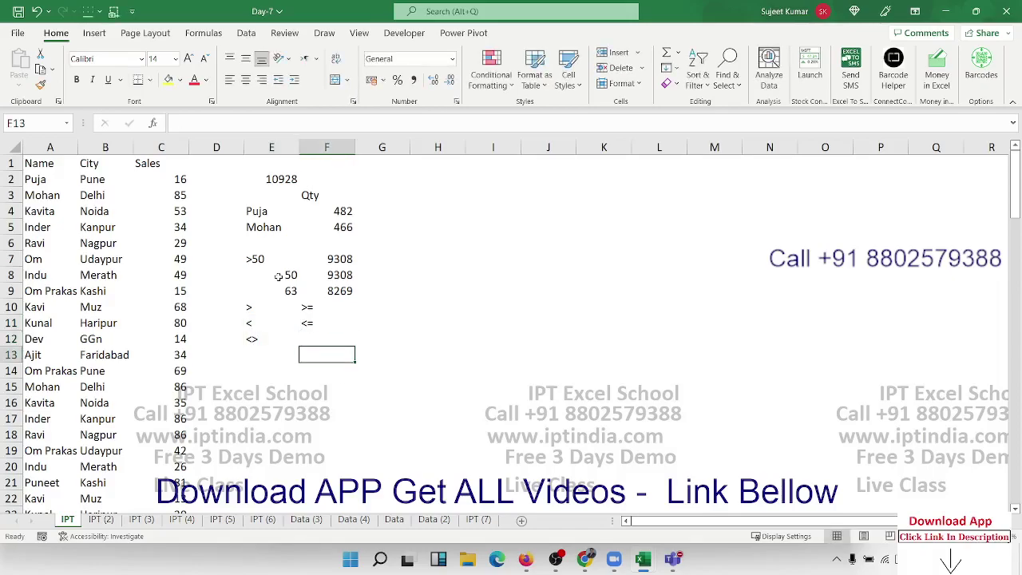
key(Left)
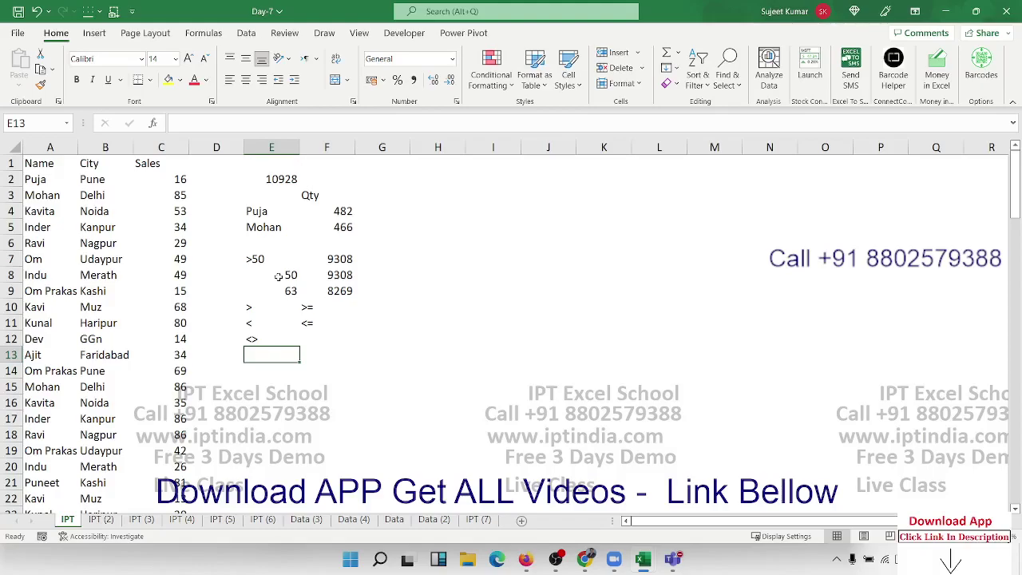
Fill row 14 with the criteria Mohan, Delhi and >50 in E14:G14
key(Down)
text(Moh)
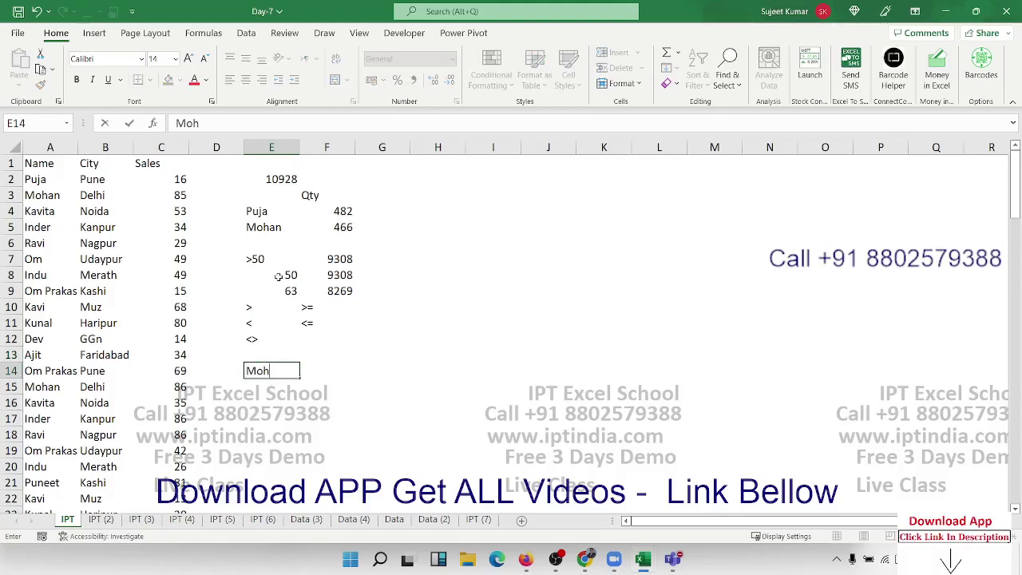
text(an)
key(Tab)
text(S)
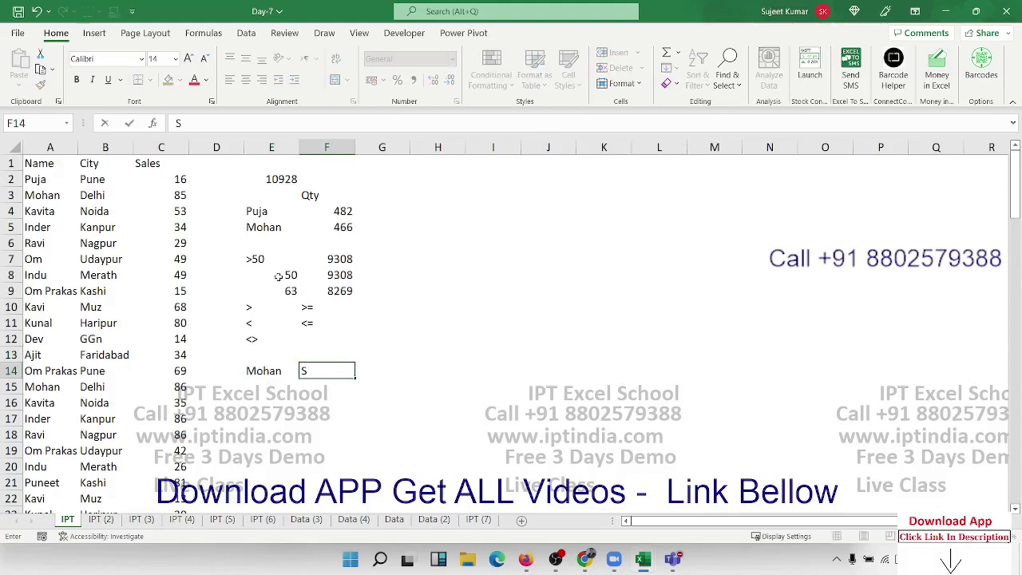
text(e)
key(BackSpace)
key(BackSpace)
text(Delhi)
key(Tab)
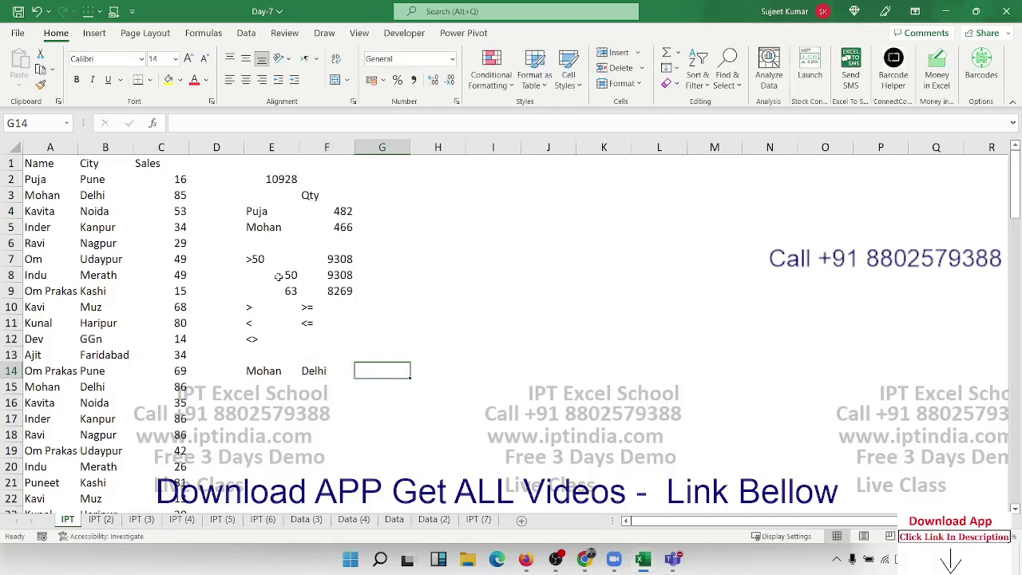
text(>50)
key(Tab)
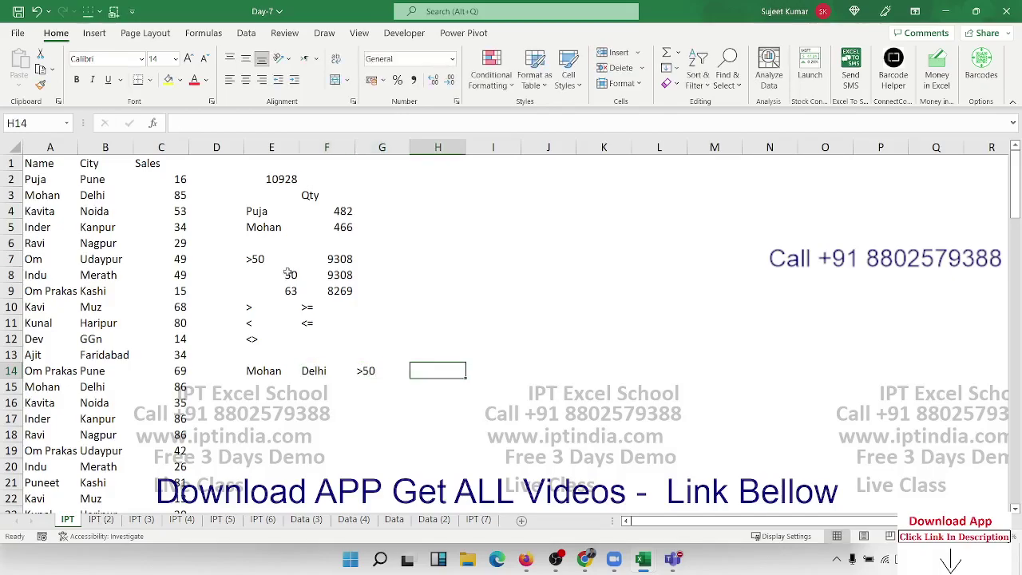
Start a SUMIFS in H14 summing column C where column A matches E14
text(=)
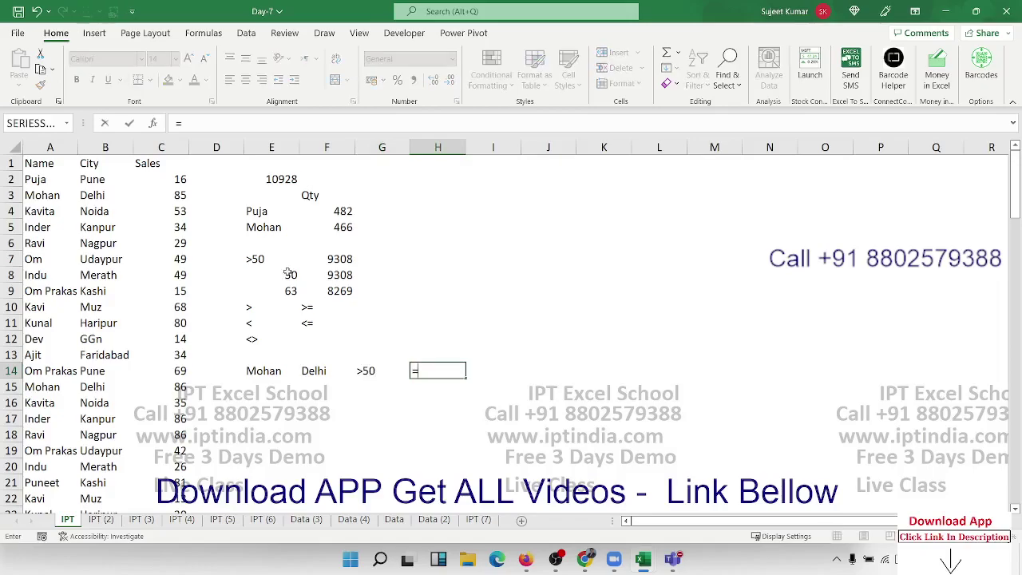
text(su)
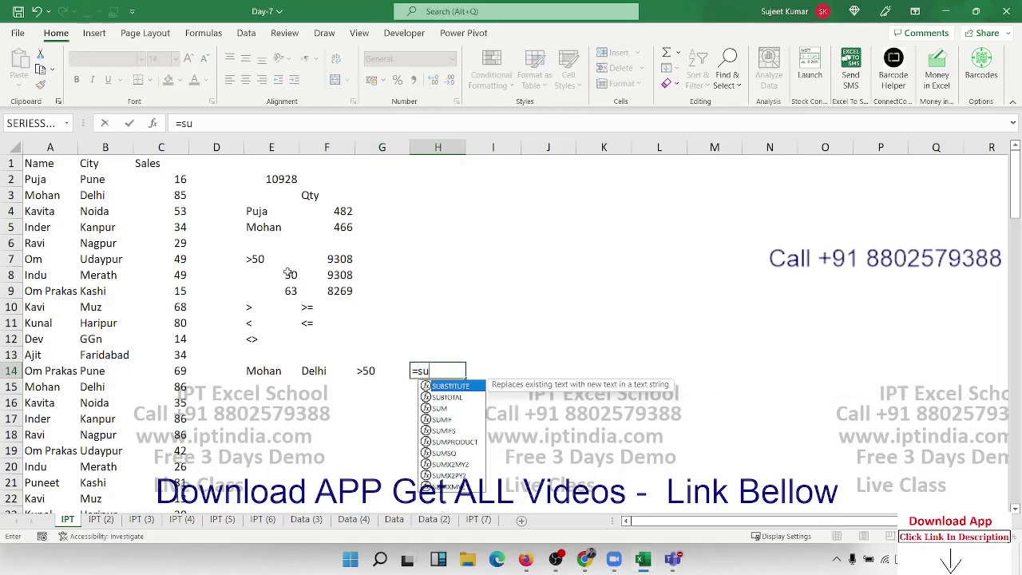
text(m)
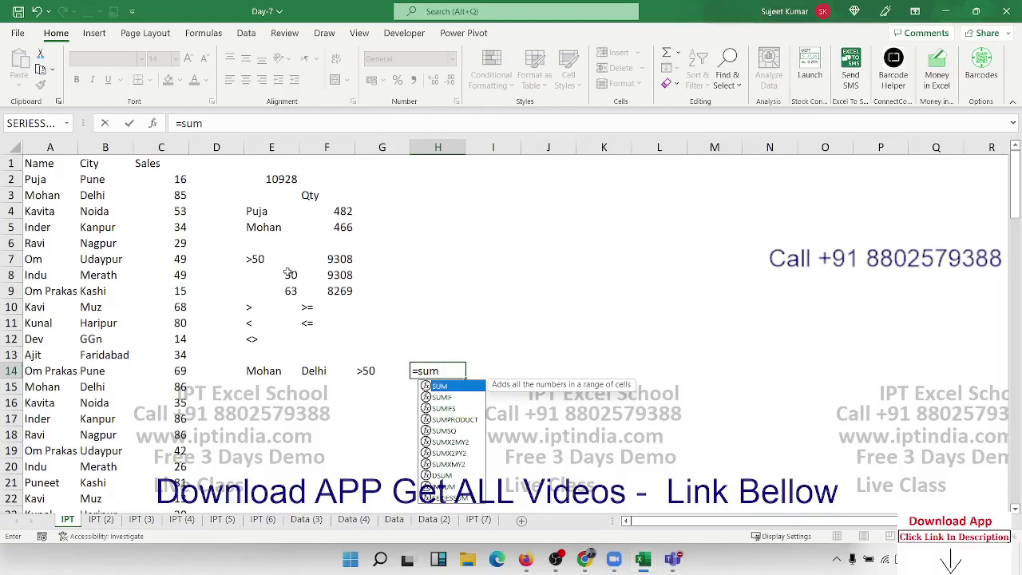
key(Down)
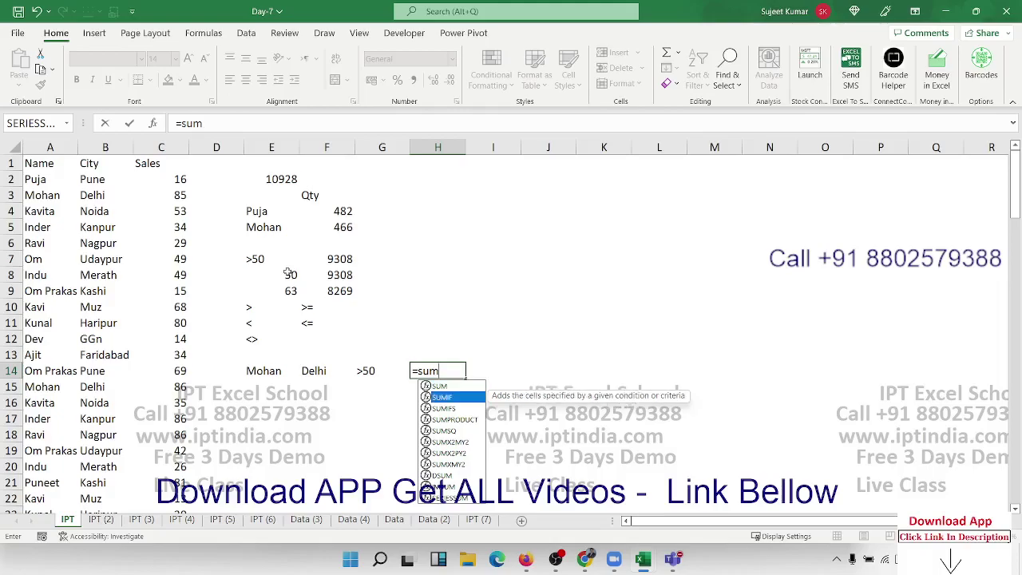
key(Down)
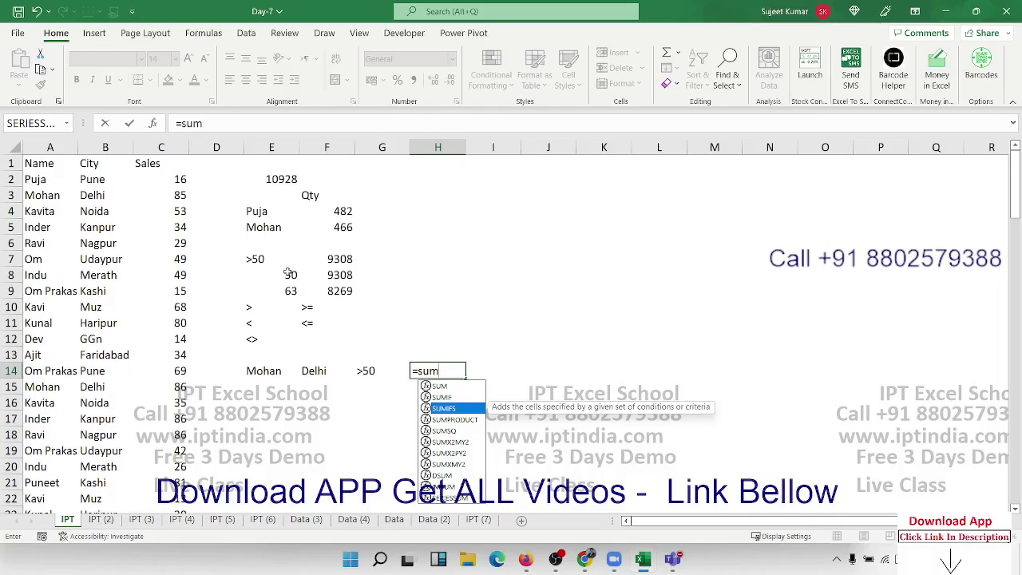
key(Tab)
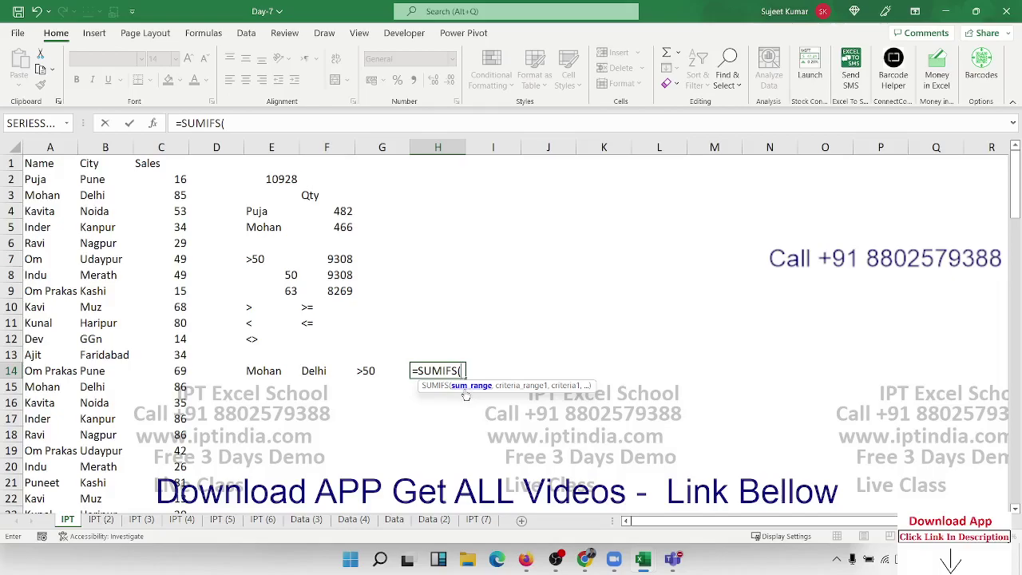
click(160, 147)
text(,)
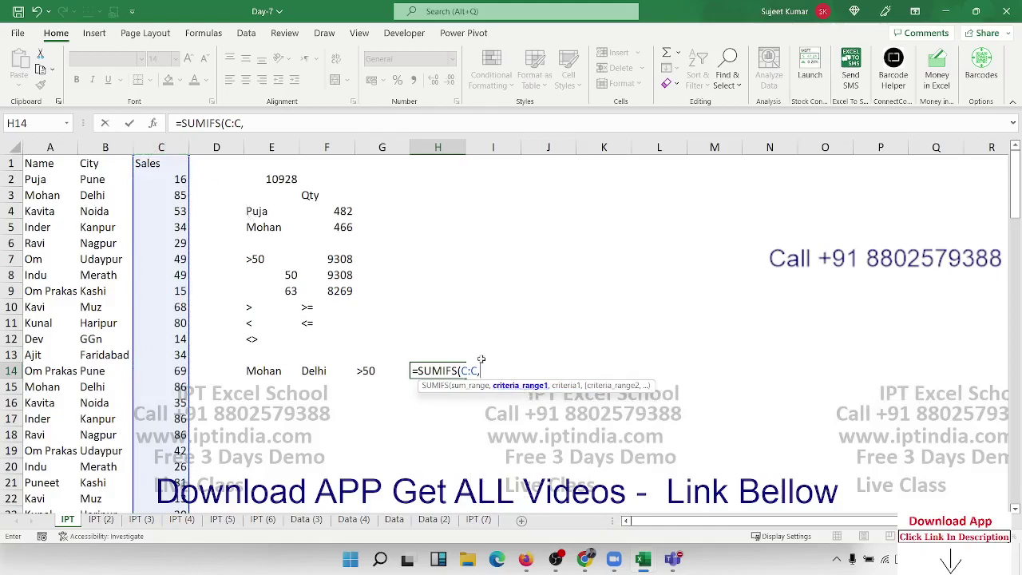
click(51, 147)
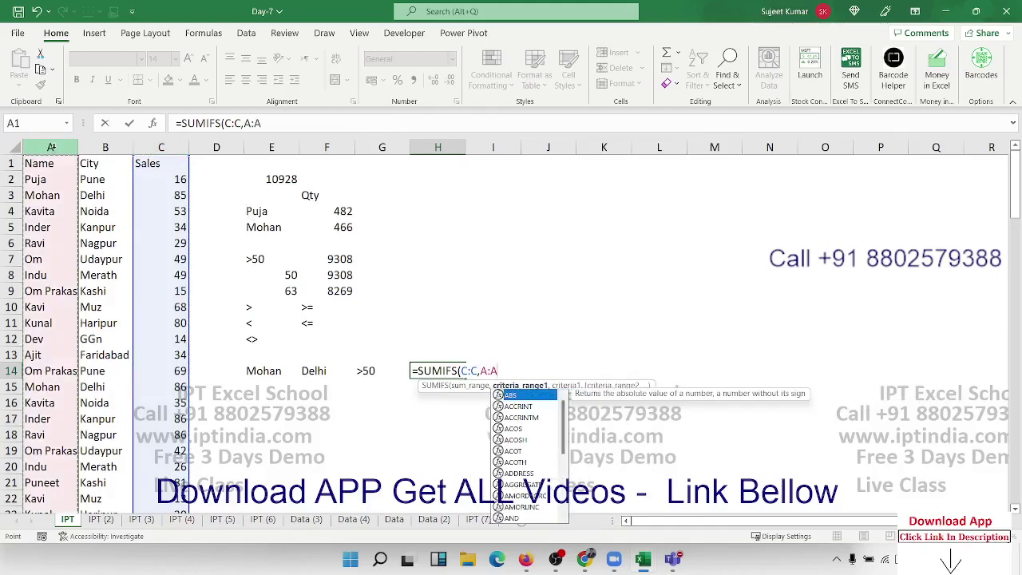
text(,)
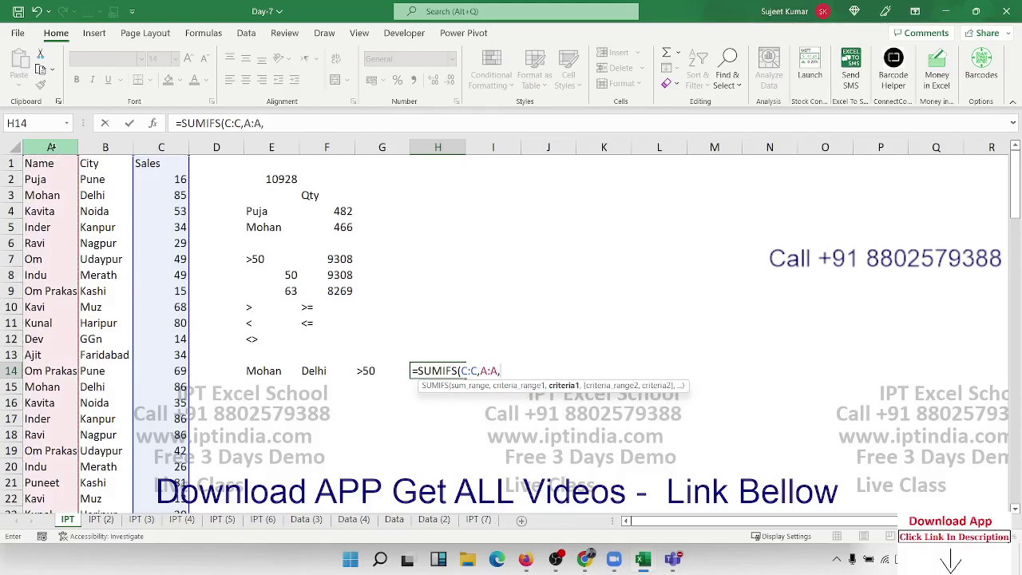
click(264, 372)
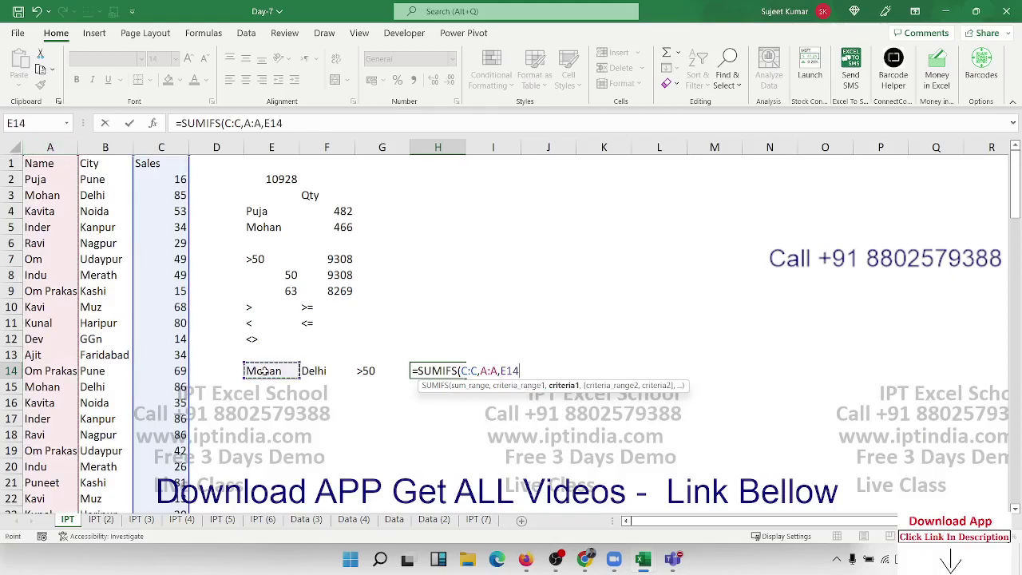
text(,)
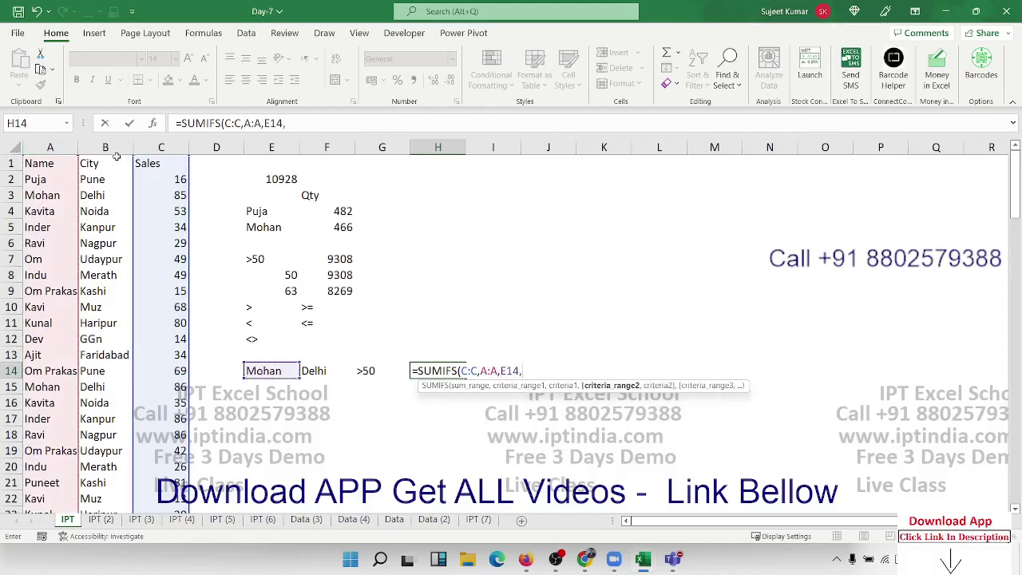
Add criteria B:B=F14 and C:C=G14 to finish the SUMIFS, returning 260
click(114, 147)
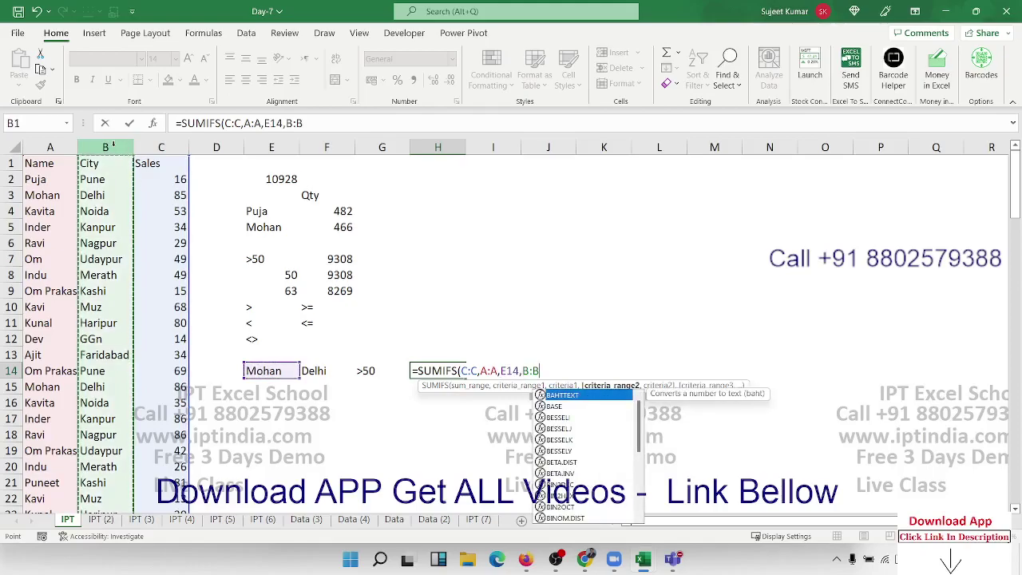
text(,)
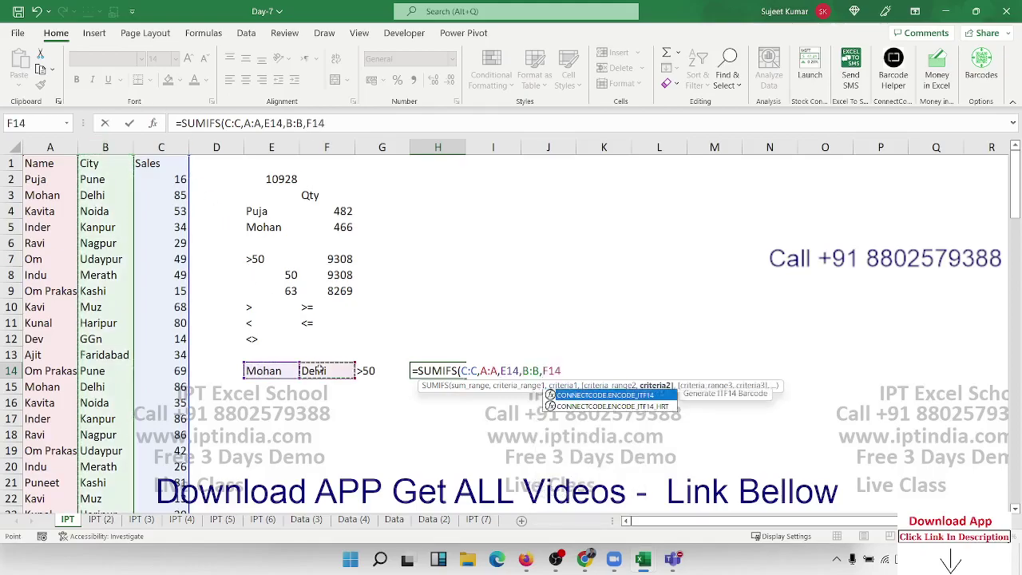
click(319, 370)
text(,)
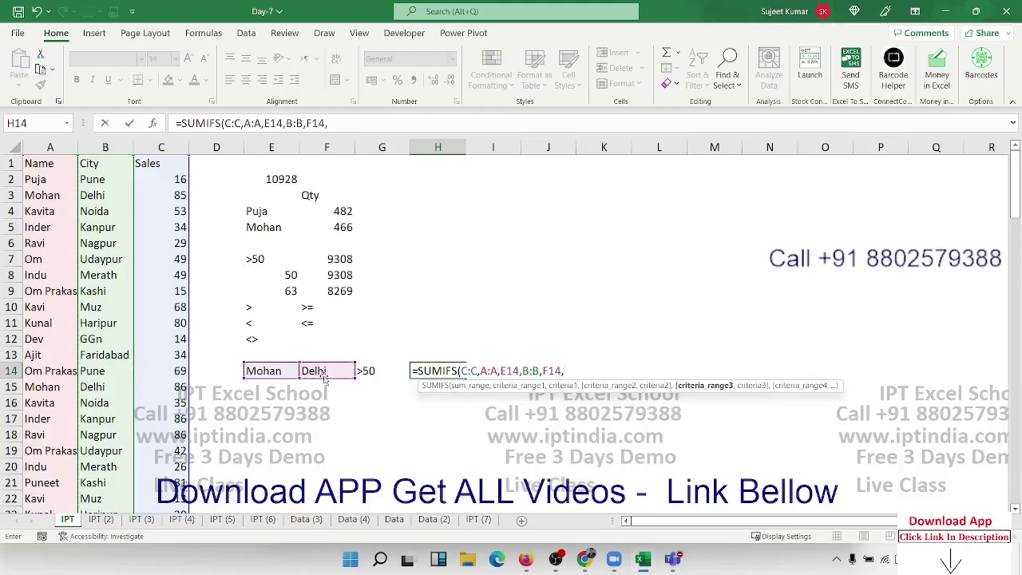
click(173, 145)
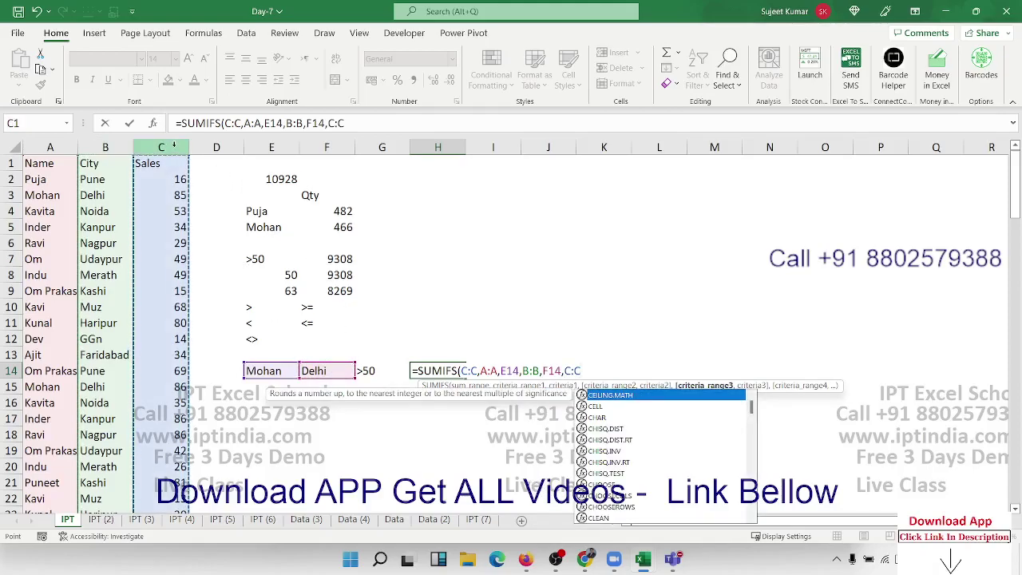
text(,)
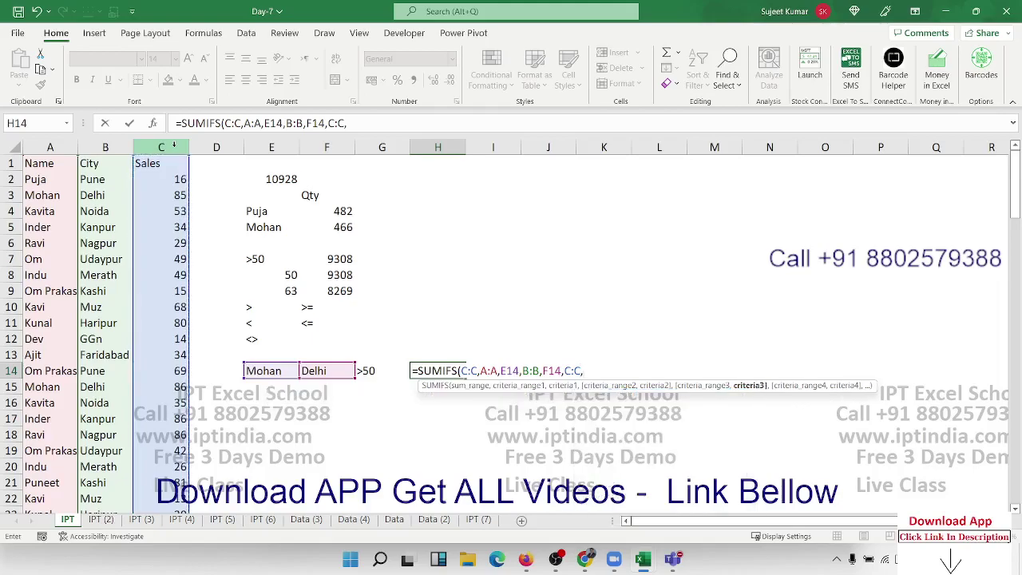
click(375, 370)
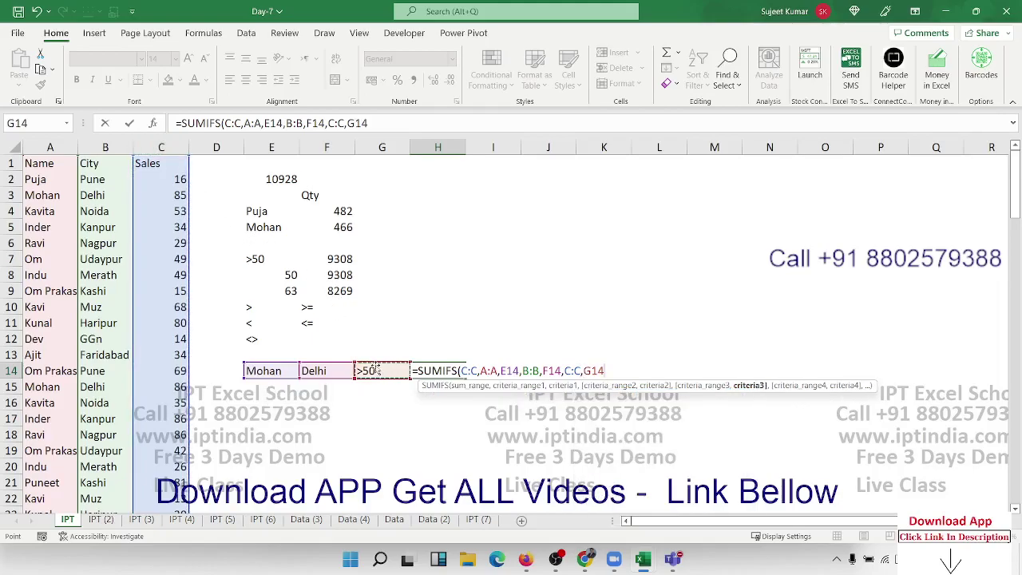
key(Return)
key(Up)
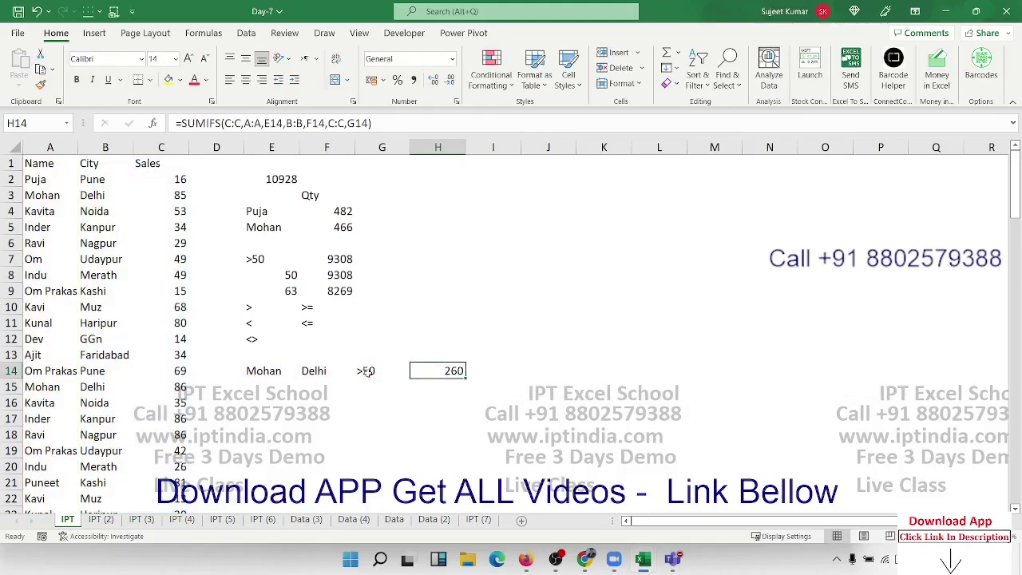
Review the Qty cell, the SUMIF formula in F8 and the SUMIFS result in H14
click(335, 200)
click(333, 278)
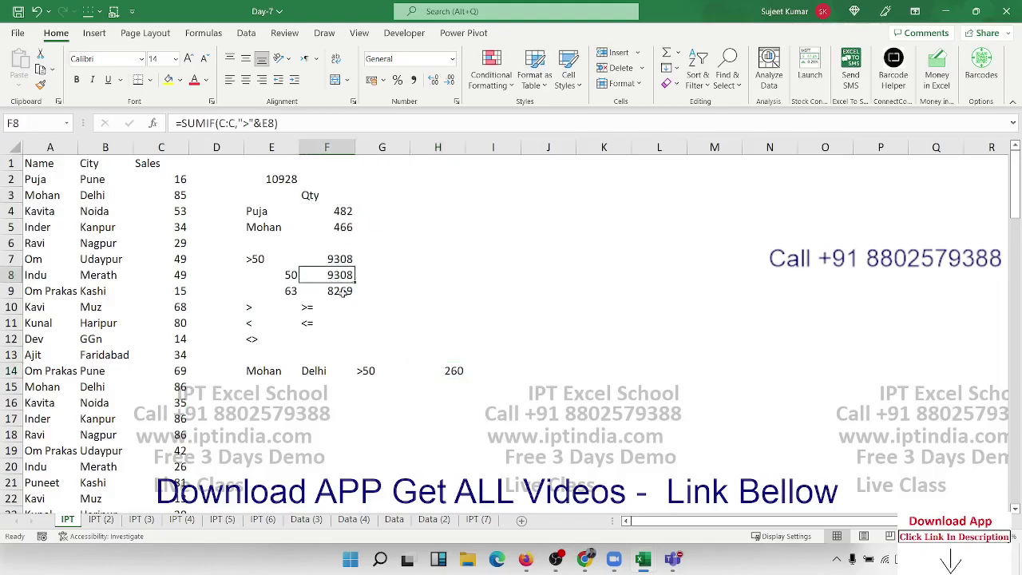
click(441, 357)
click(457, 372)
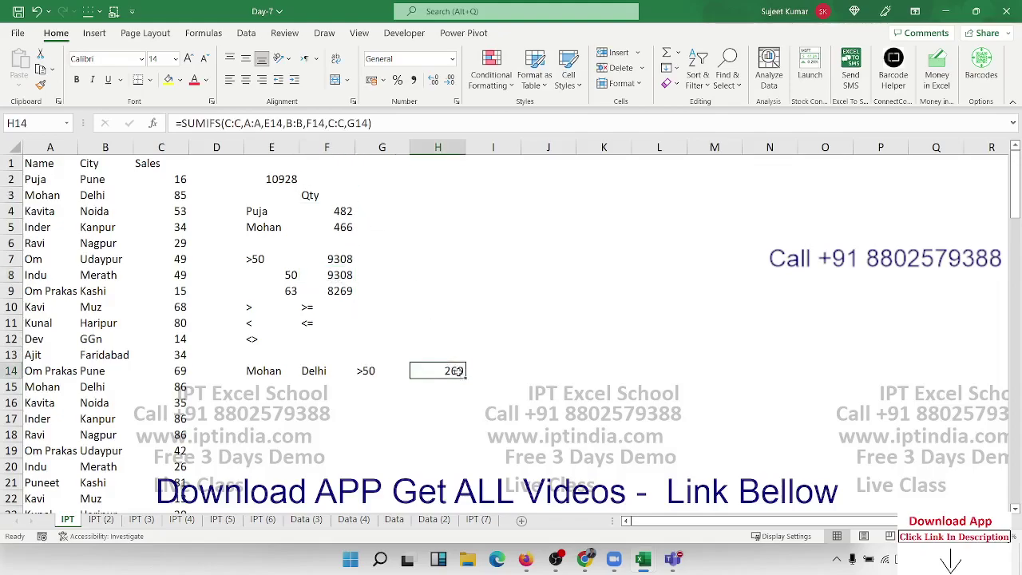
Enter =AVERAGE(C:C) in F2, giving 95.85965 as the Sales average
click(361, 180)
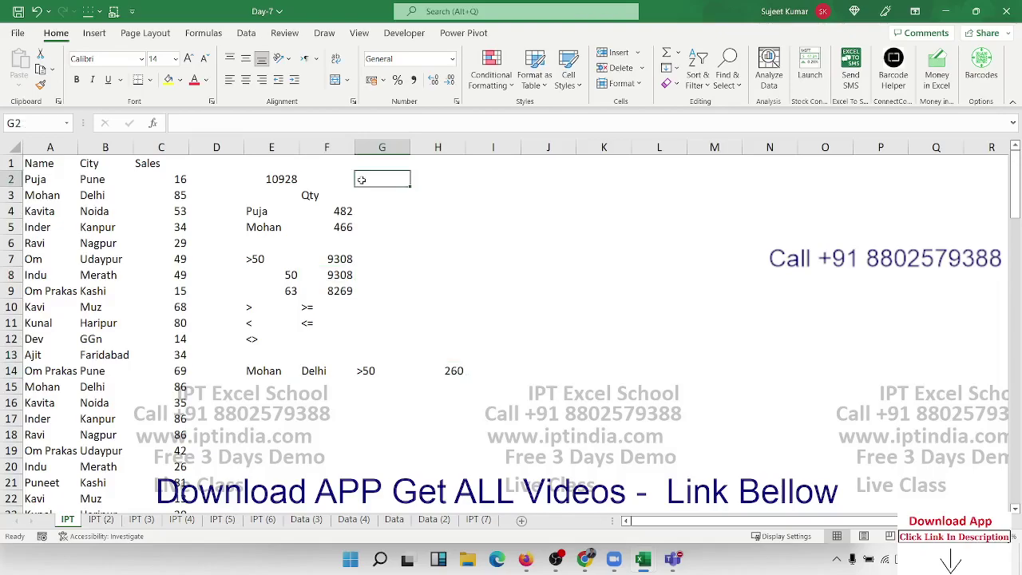
key(Left)
text(=)
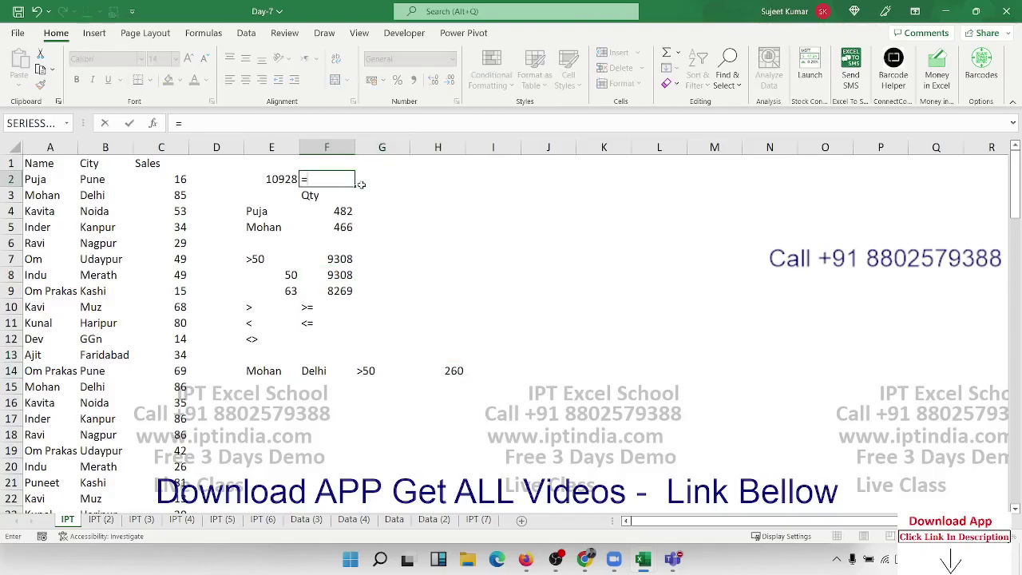
text(av)
key(Down)
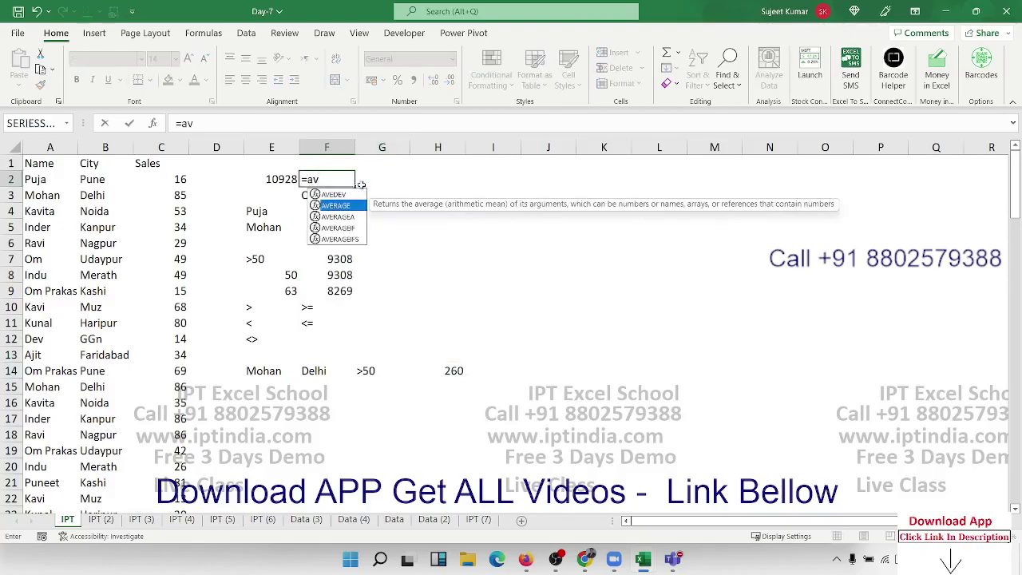
key(Tab)
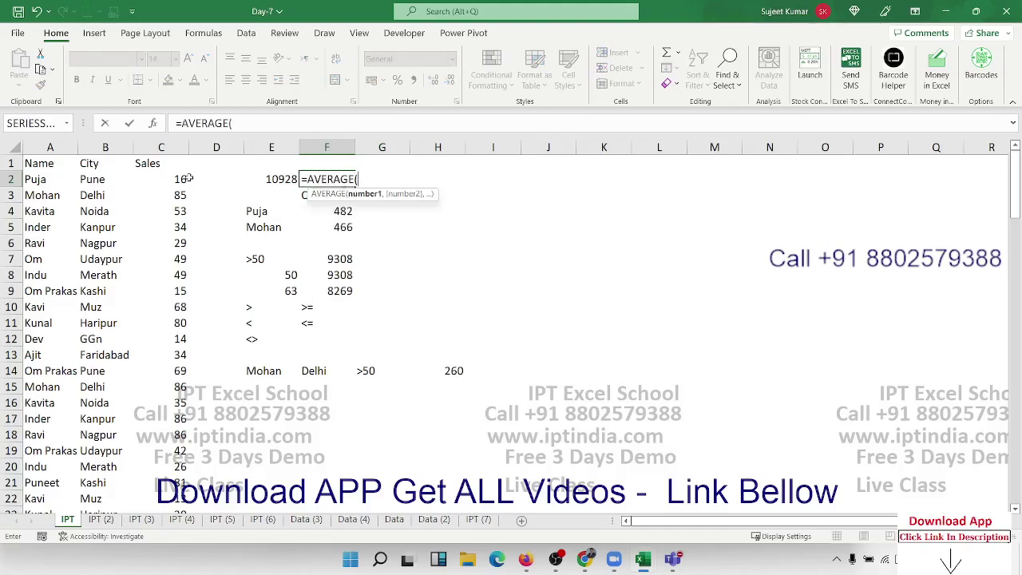
click(175, 147)
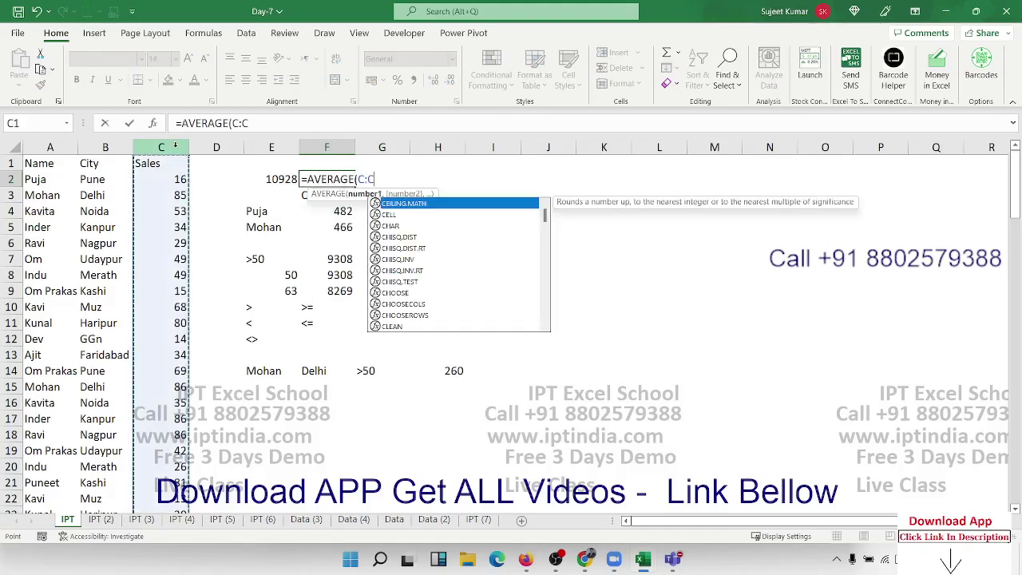
key(Return)
key(Up)
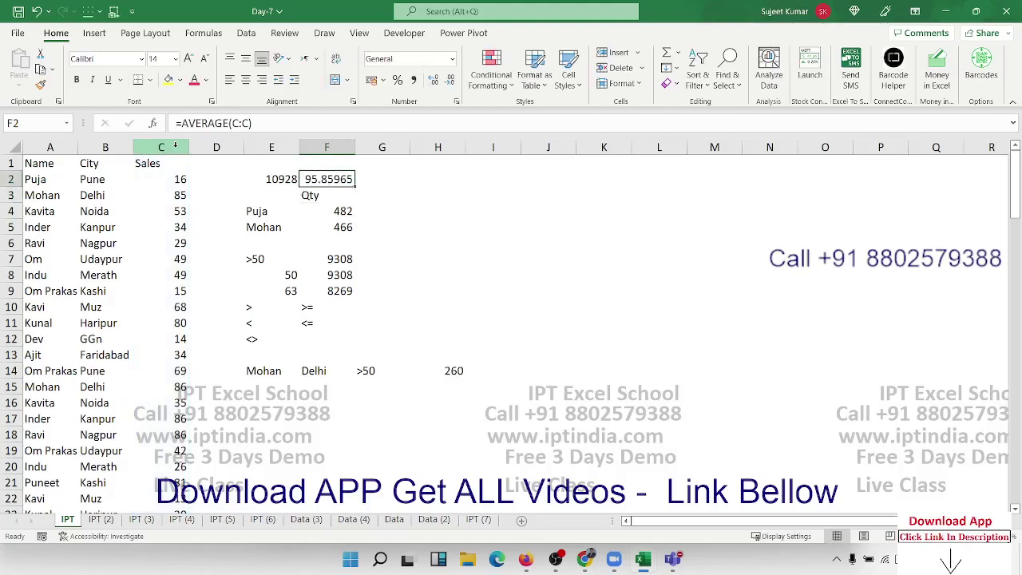
key(Down)
key(Down)
key(Down)
key(Up)
key(Left)
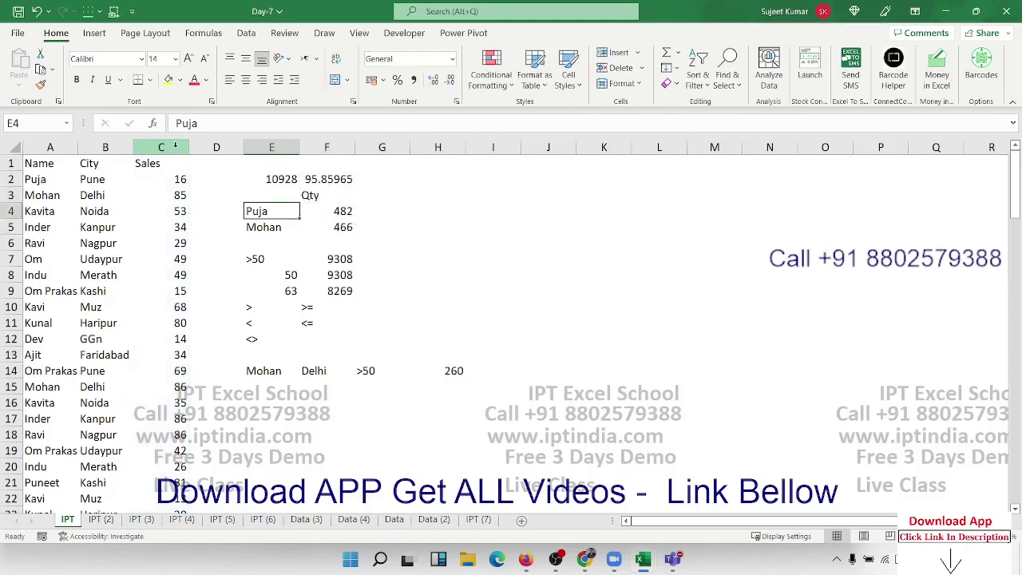
Enter =AVERAGEIF(A:A,E4,C:C) in G4 for Puja's average sales, 53.55556
key(Right)
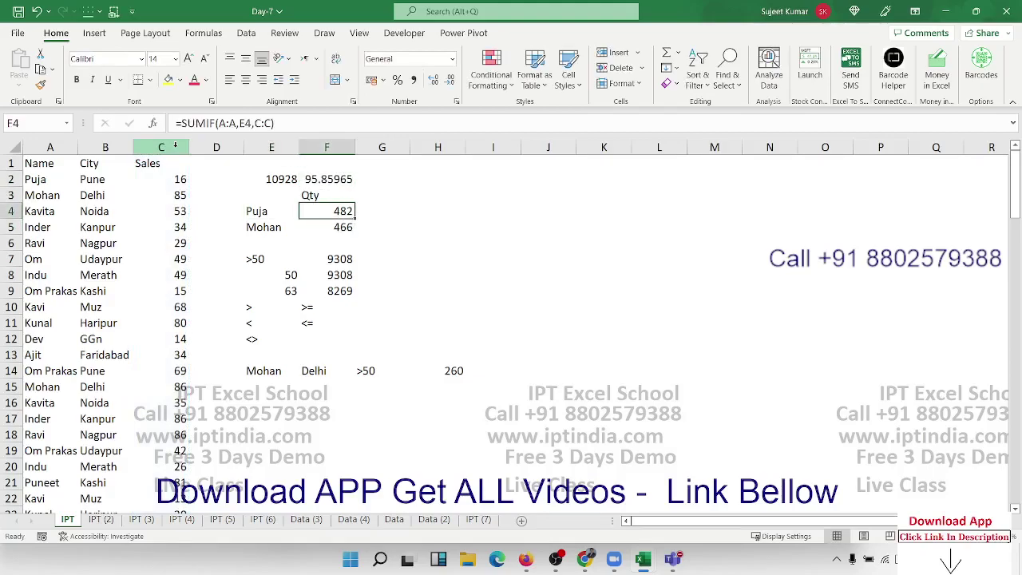
key(Right)
text(=a)
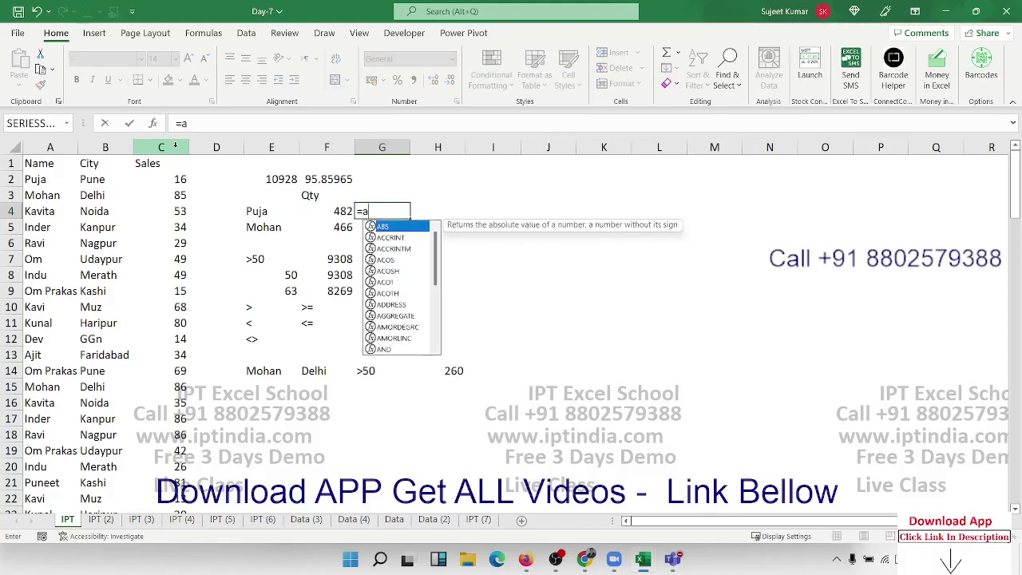
text(v)
key(Down)
key(Down)
key(Down)
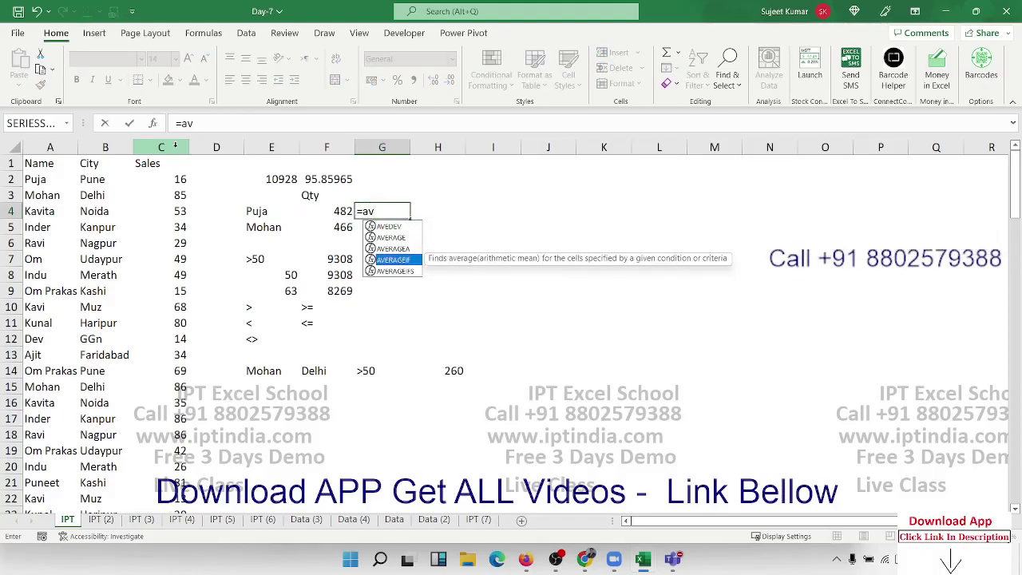
key(Tab)
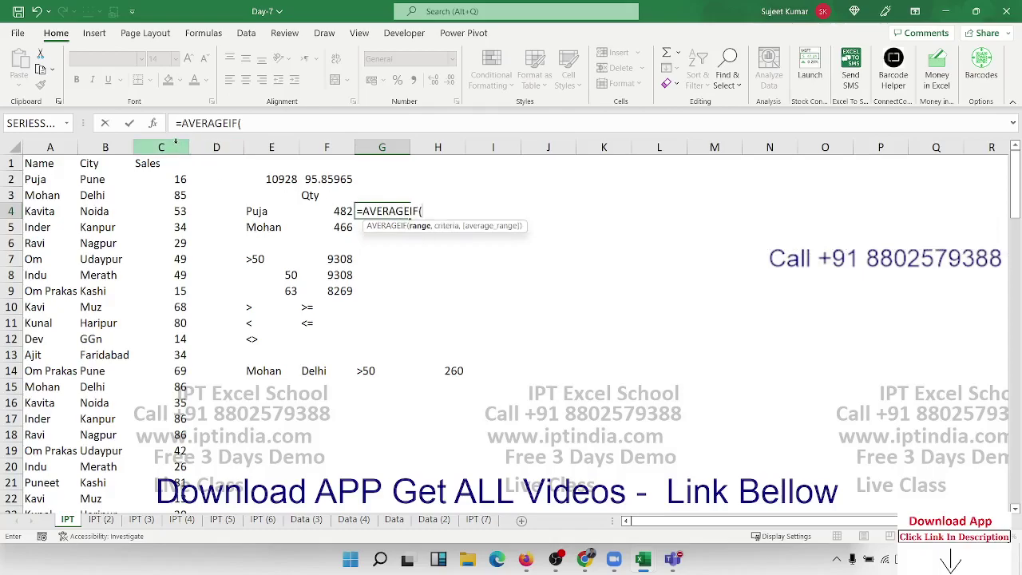
click(55, 143)
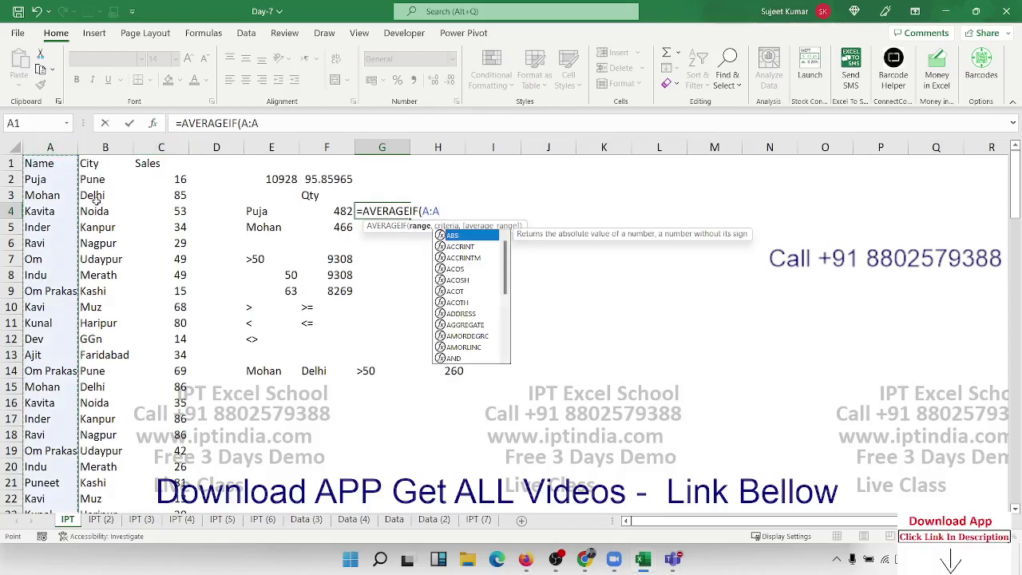
text(,)
click(264, 212)
click(153, 146)
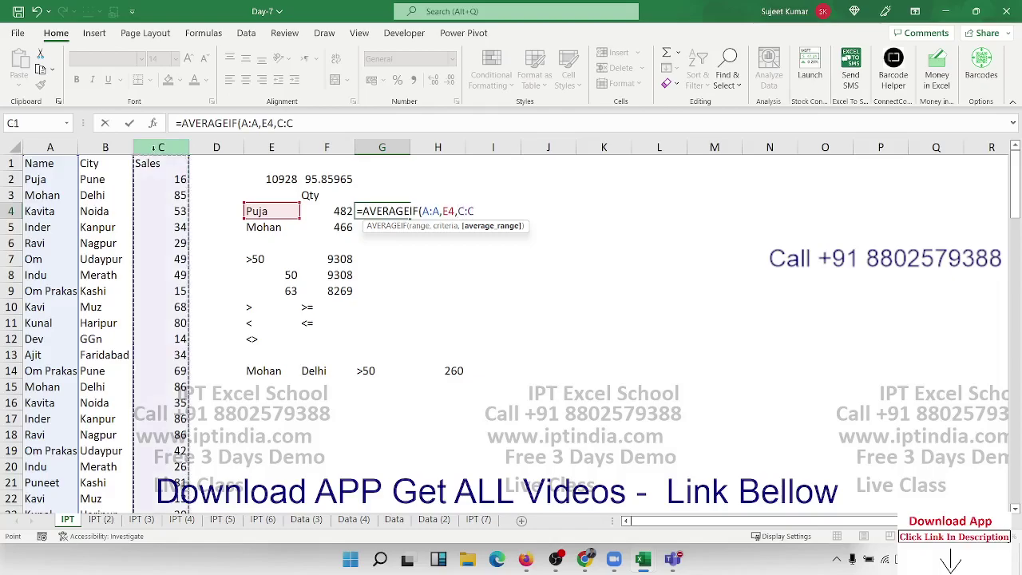
key(Return)
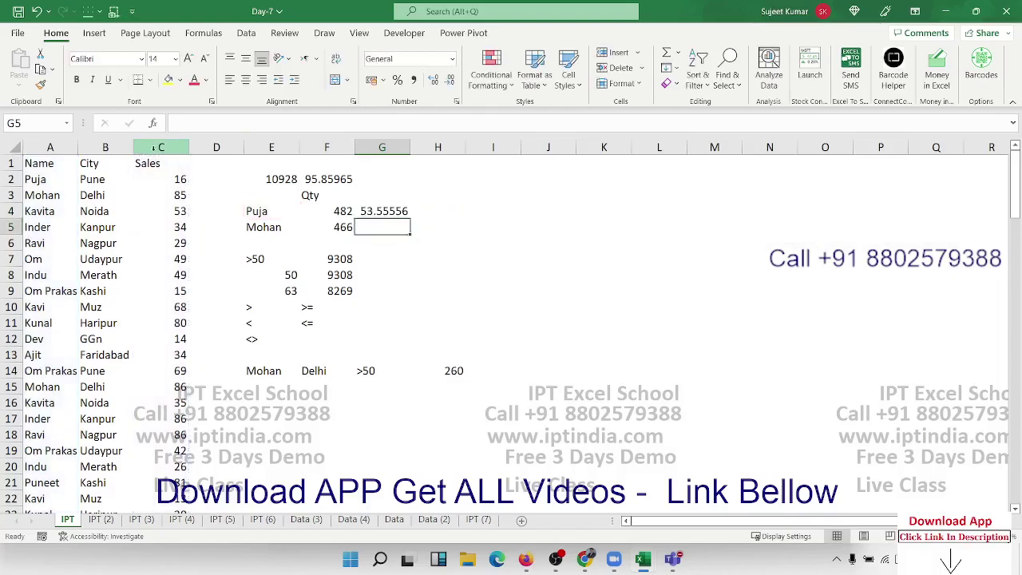
Enter =AVERAGEIF(A:A,E5,C:C) in G5 for Mohan's average sales, 46.6
text(=av)
key(Down)
key(Down)
key(Down)
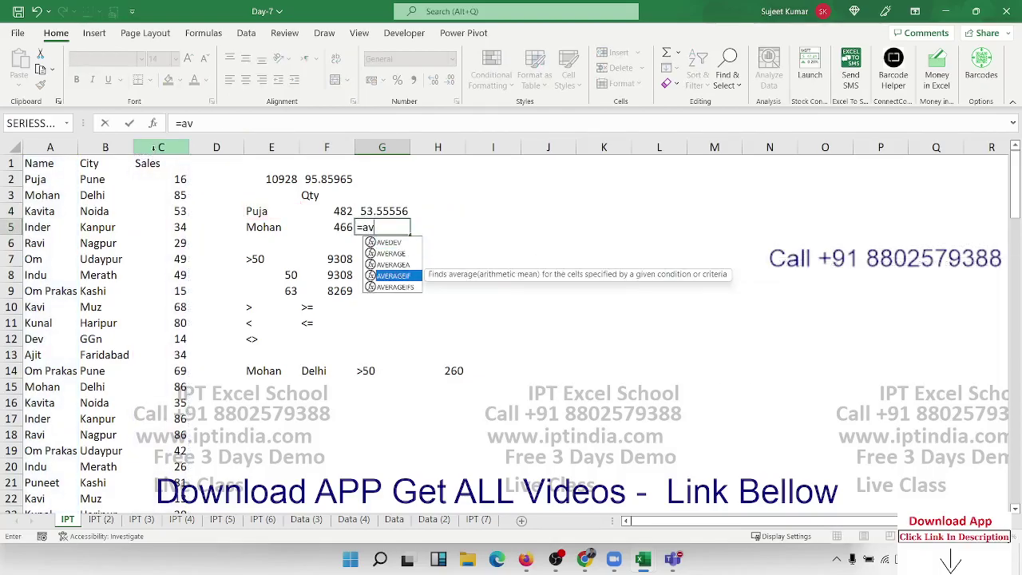
key(Tab)
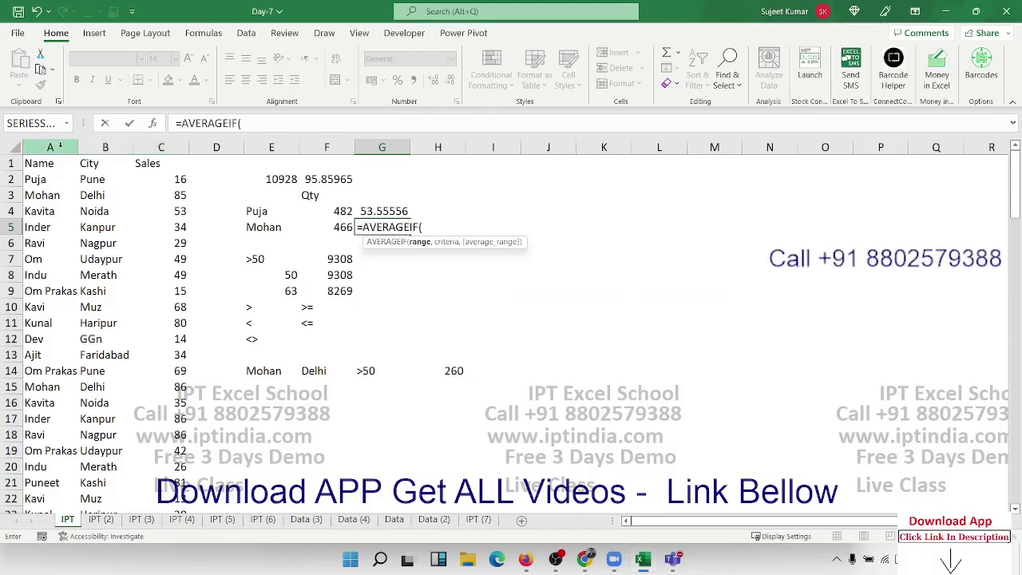
click(56, 147)
text(,)
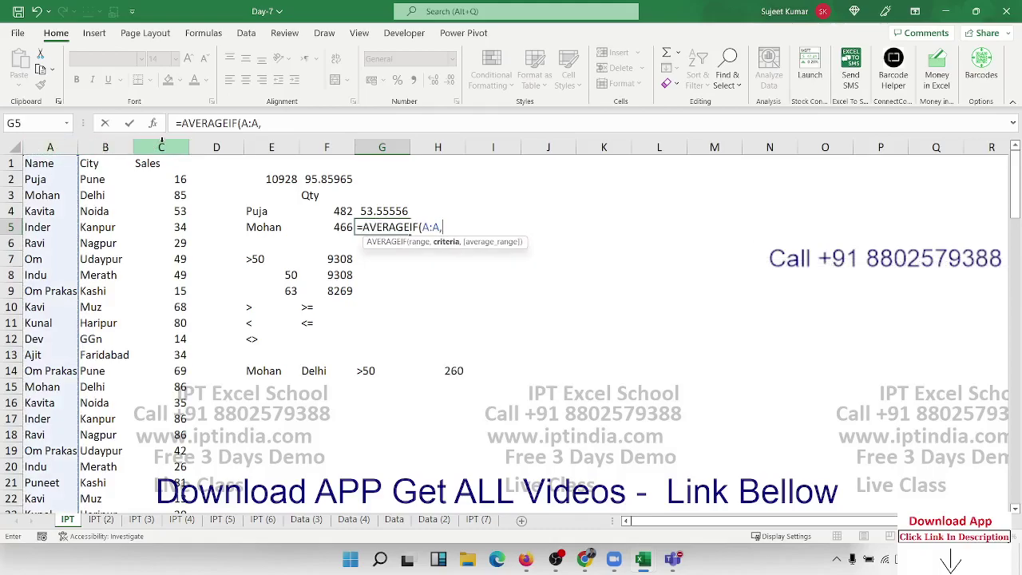
click(160, 147)
click(267, 226)
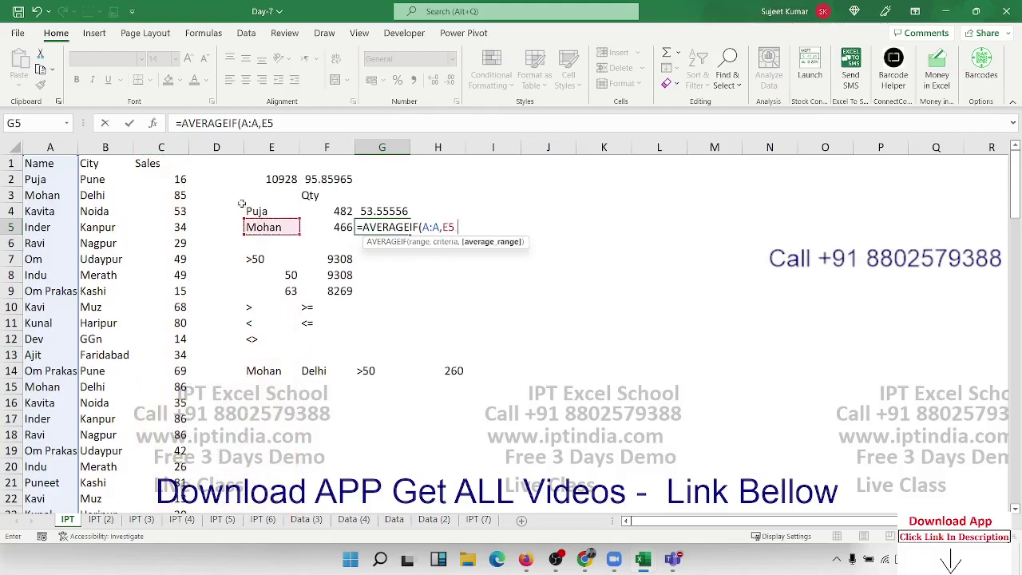
text(,)
click(161, 147)
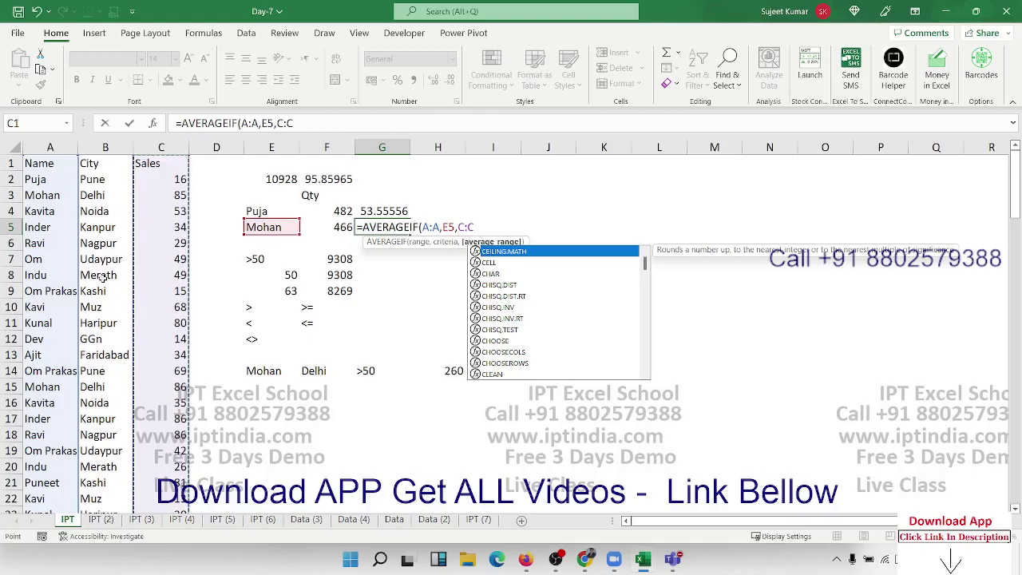
key(Return)
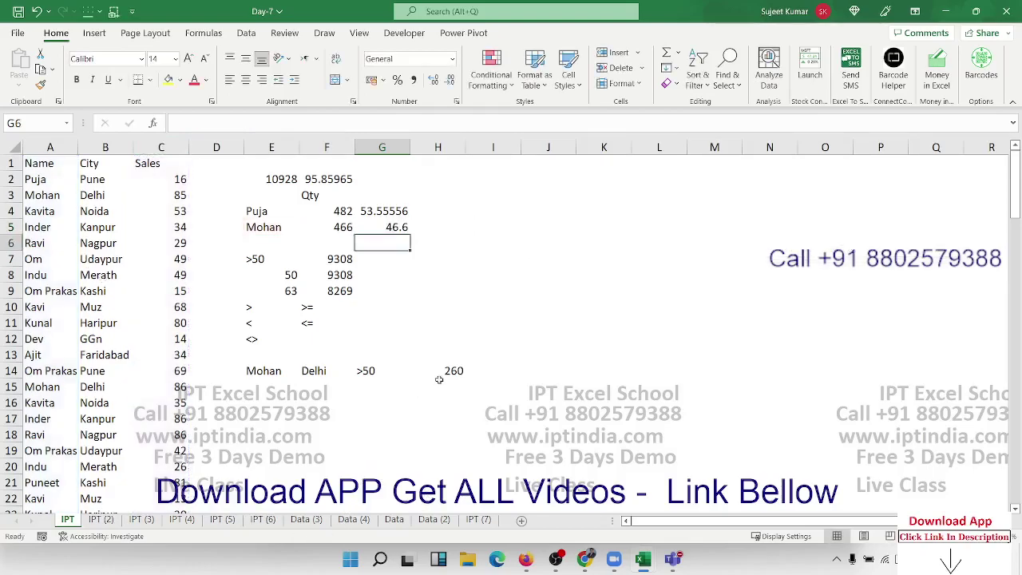
click(447, 372)
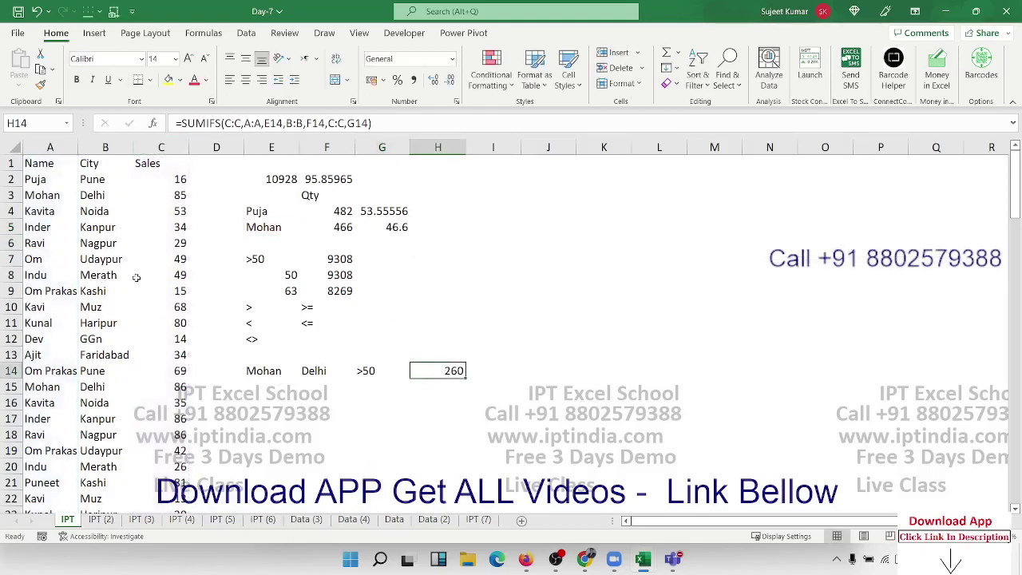
scroll(68, 363, down, 15)
scroll(68, 362, down, 11)
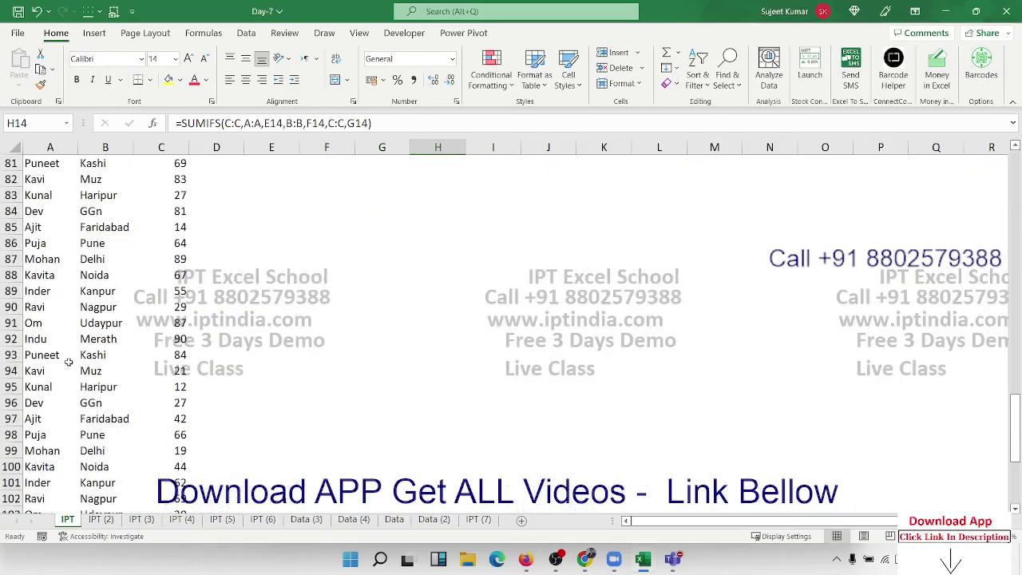
scroll(68, 363, down, 20)
scroll(69, 362, down, 3)
scroll(70, 360, up, 20)
scroll(72, 357, up, 13)
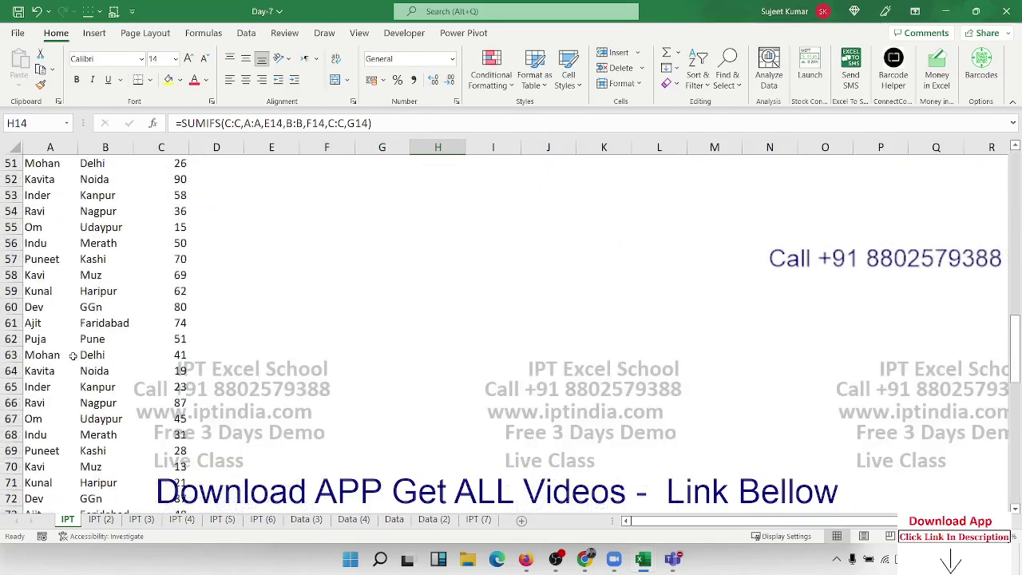
scroll(72, 354, up, 13)
scroll(64, 303, up, 4)
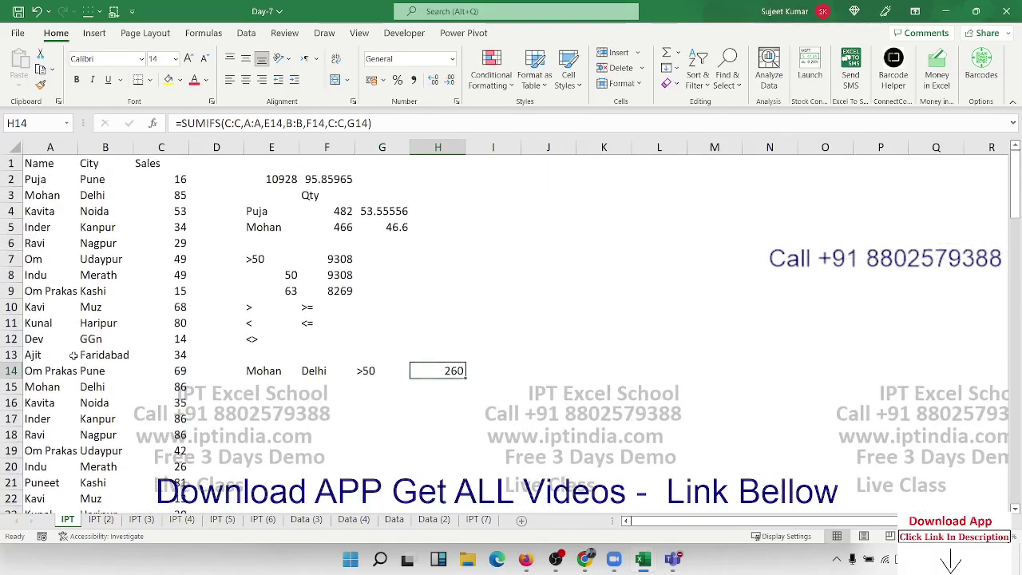
click(46, 167)
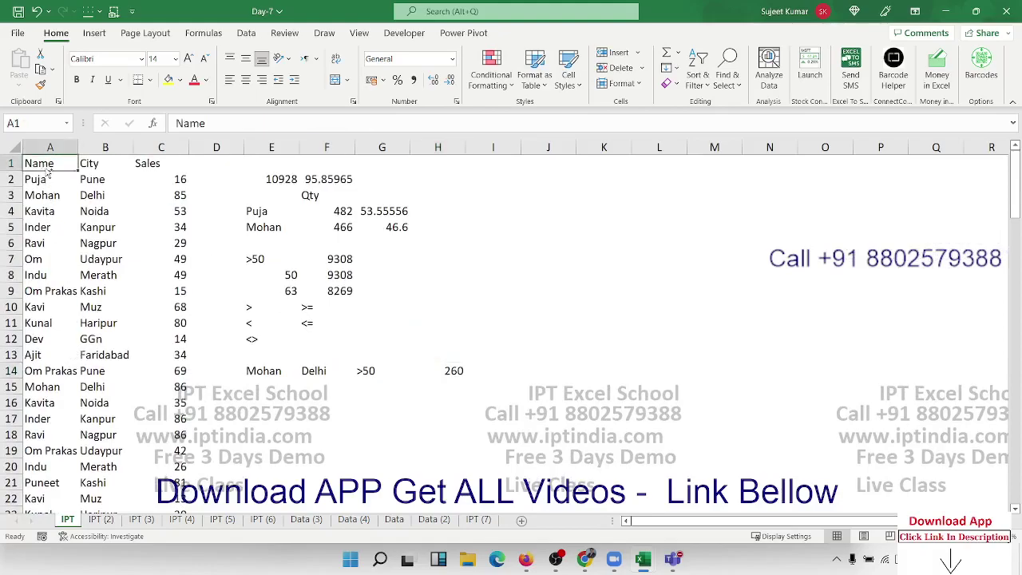
key(ctrl+shift+l)
click(72, 164)
click(35, 322)
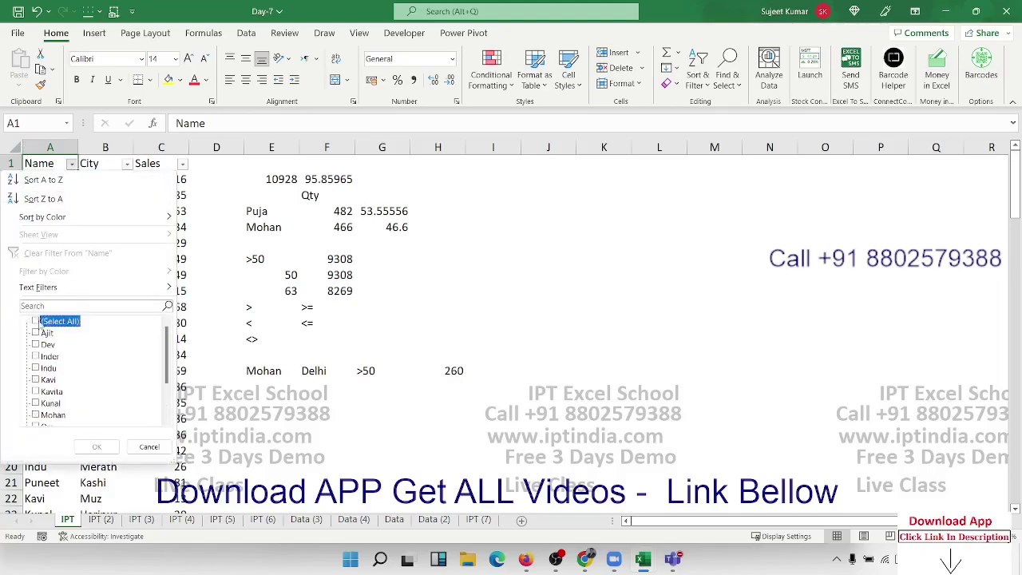
click(41, 416)
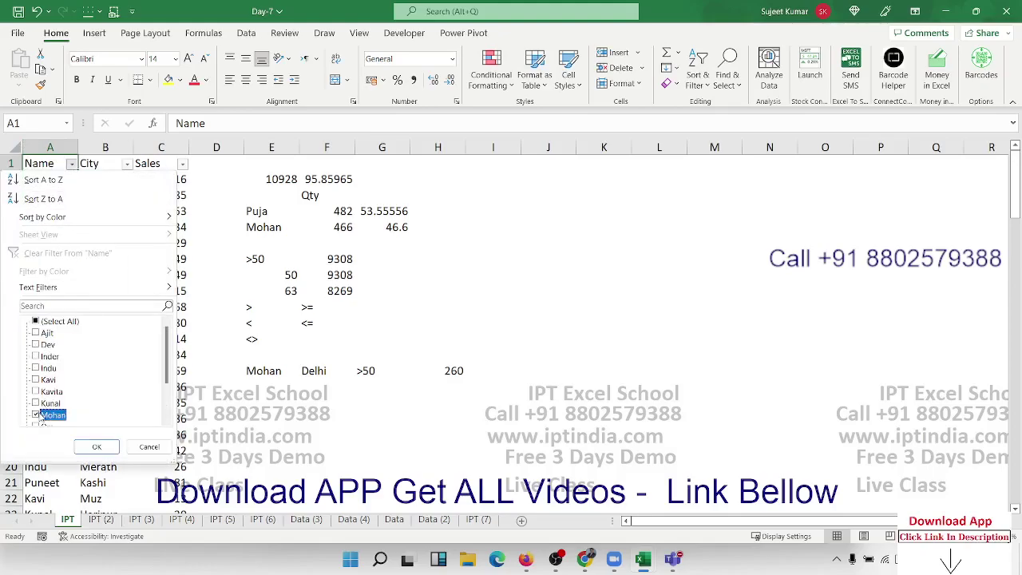
click(96, 446)
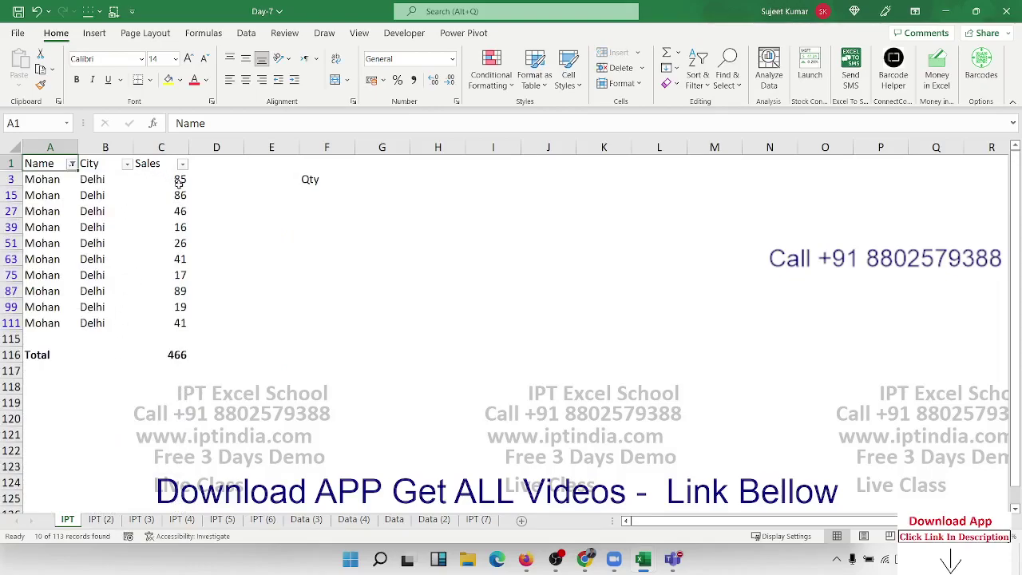
drag(180, 179, 180, 322)
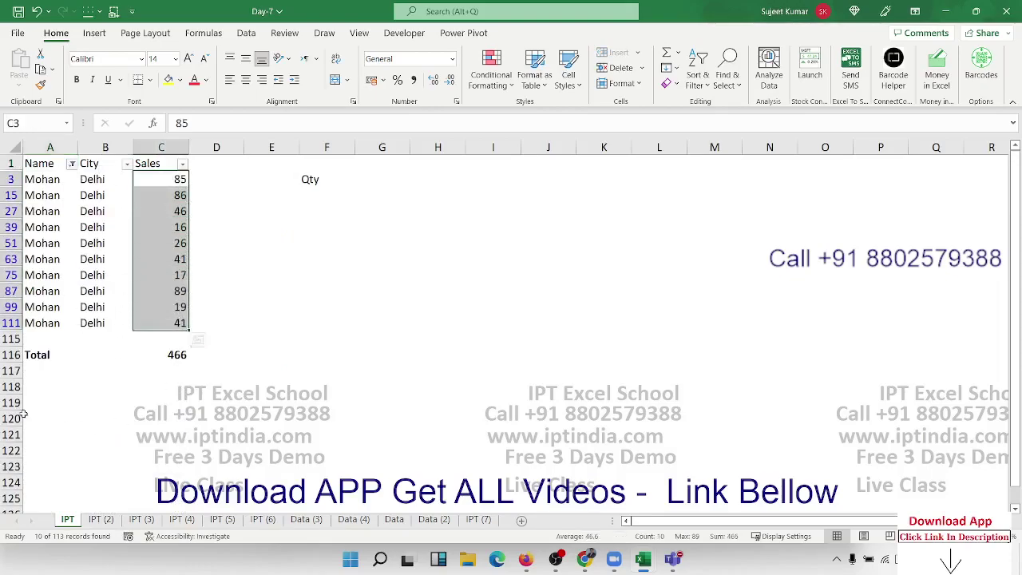
click(143, 247)
key(ctrl+shift+l)
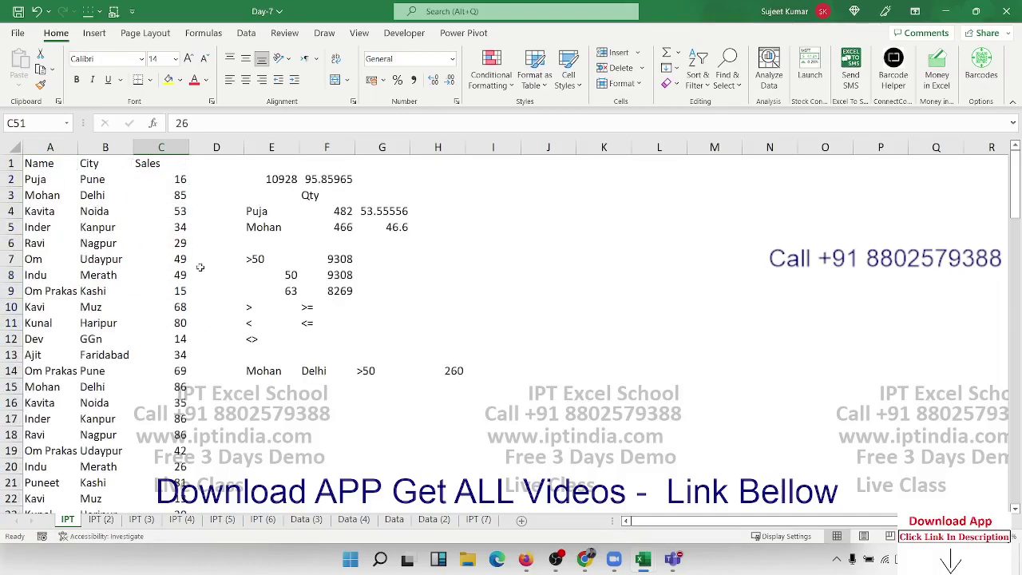
click(386, 275)
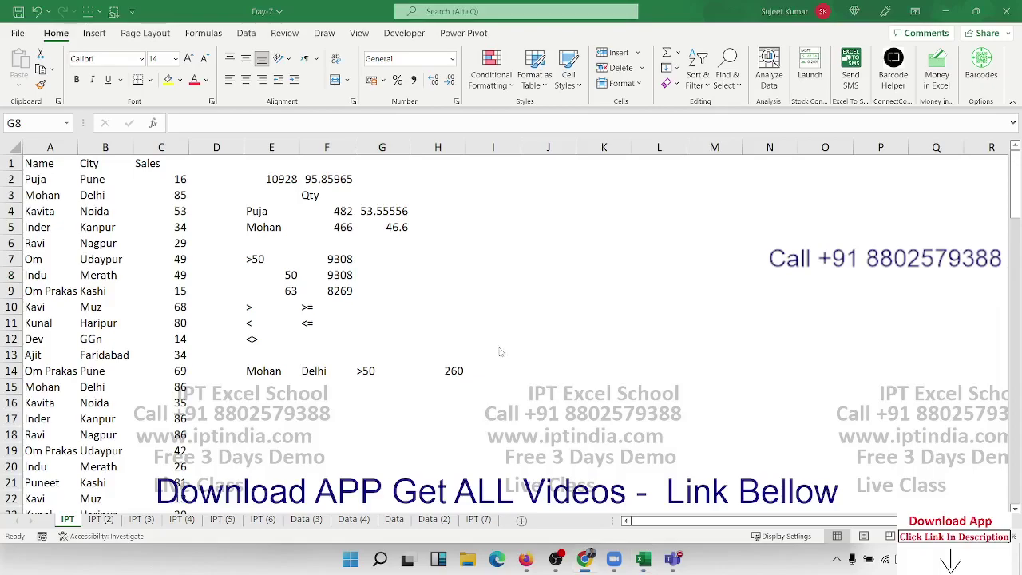
click(459, 378)
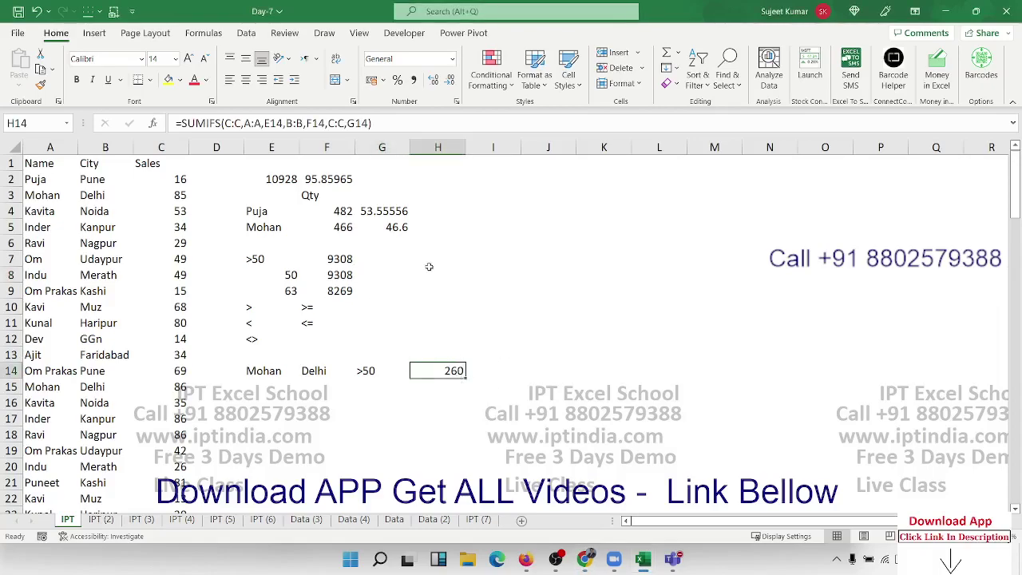
click(391, 231)
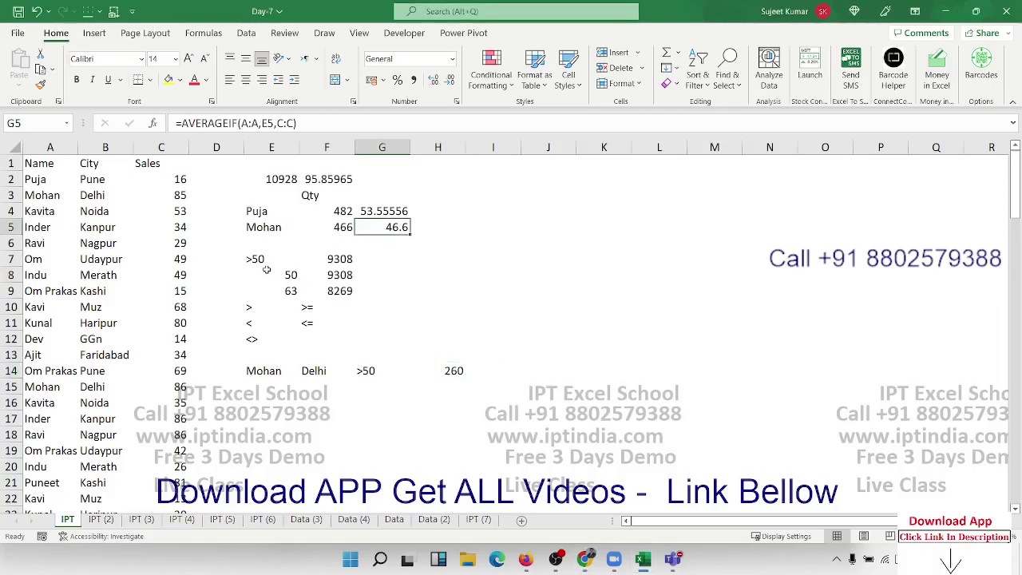
drag(262, 260, 308, 328)
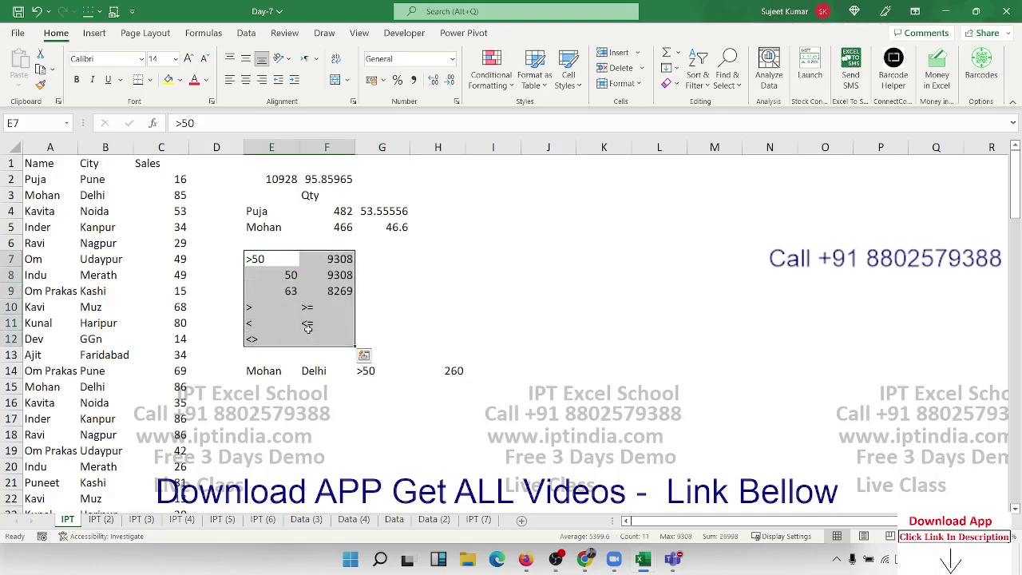
drag(255, 377, 323, 376)
Start an AVERAGEIFS in I14 averaging column C where column A matches E14
click(509, 381)
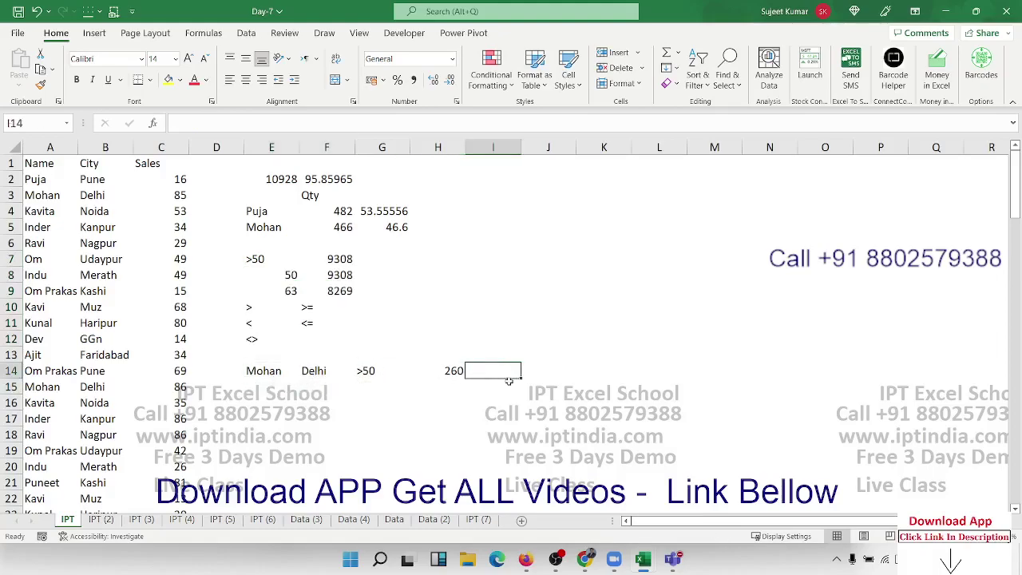
text(=av)
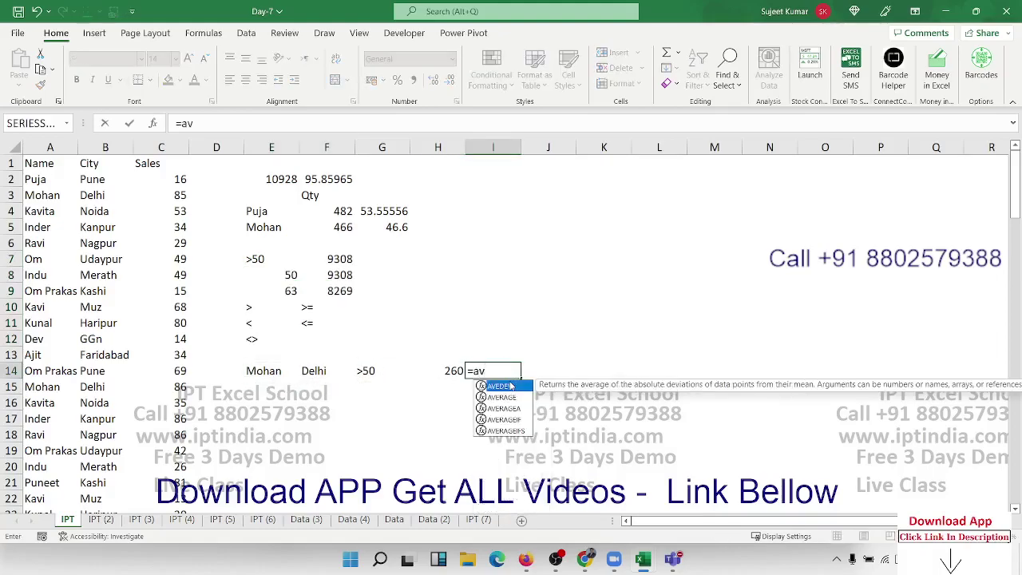
key(Down)
key(Down)
key(Down)
key(Down)
key(Tab)
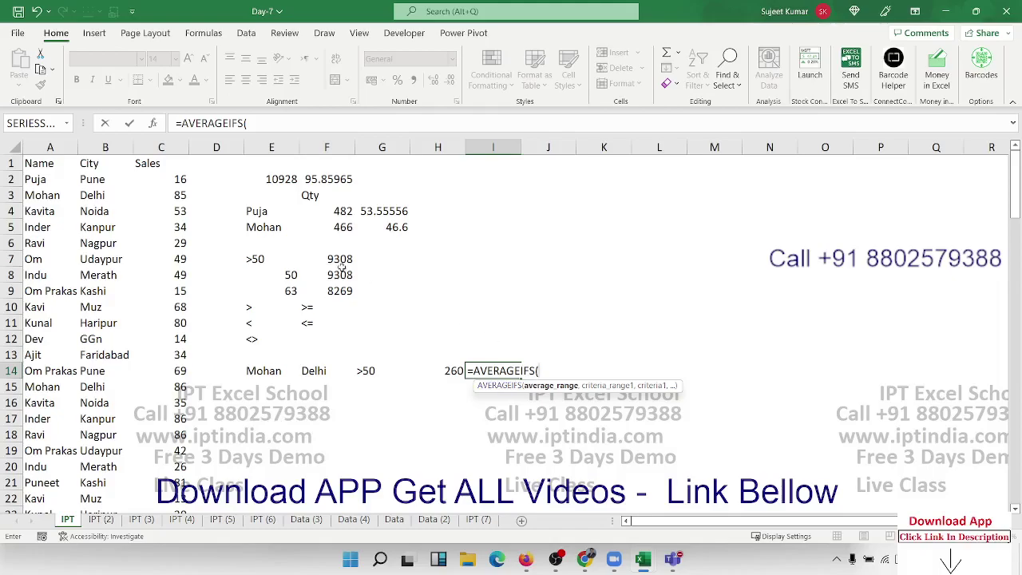
click(169, 147)
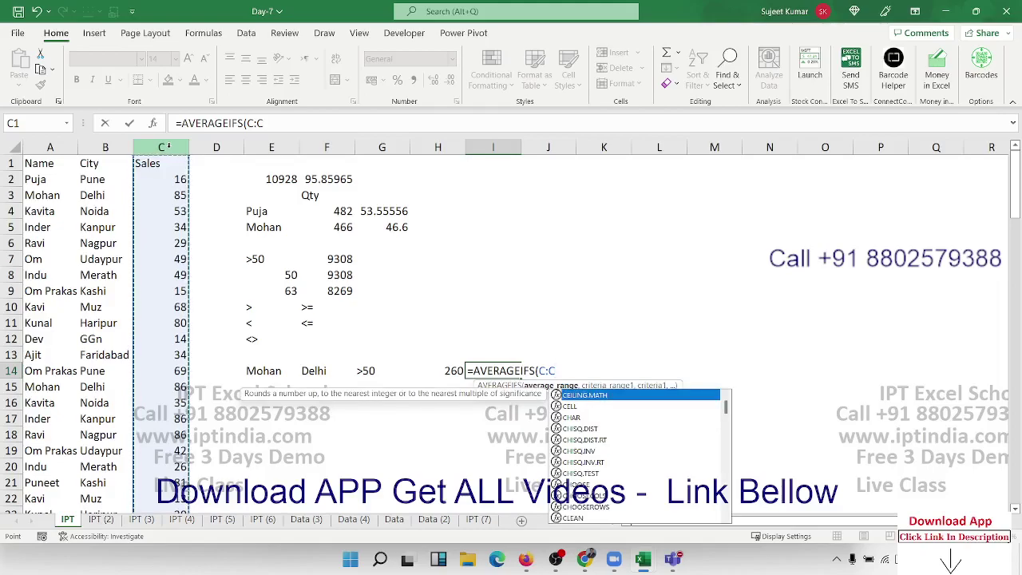
text(,)
click(61, 142)
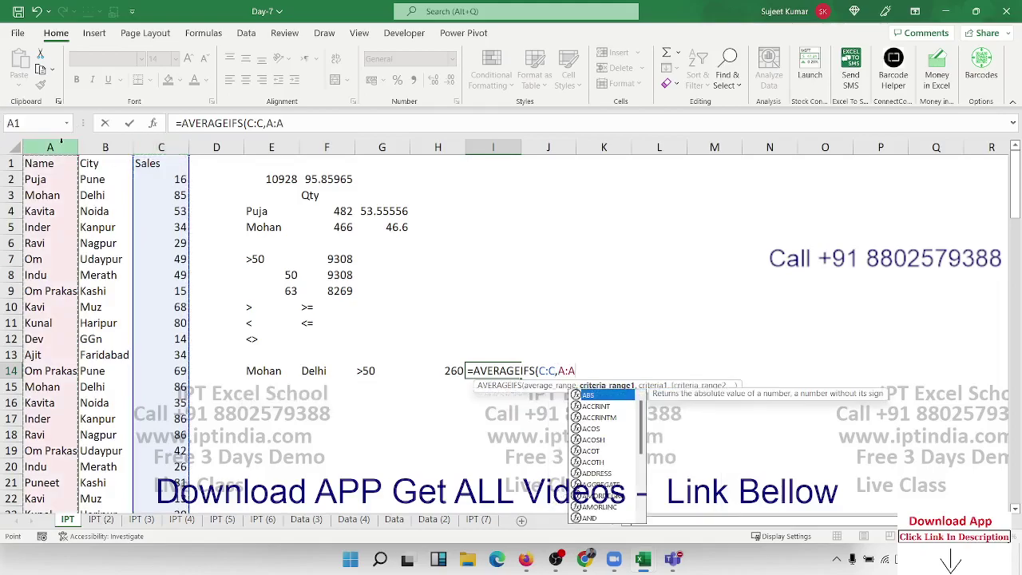
text(,)
click(254, 373)
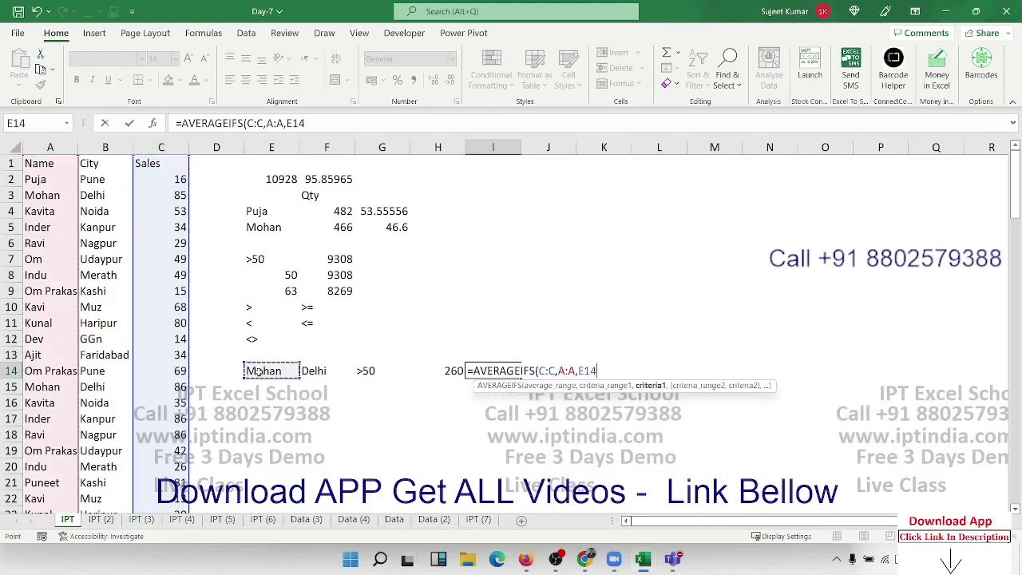
text(,)
Add criteria B:B=F14 and C:C=G14 to finish the AVERAGEIFS, returning 86.66667
click(107, 148)
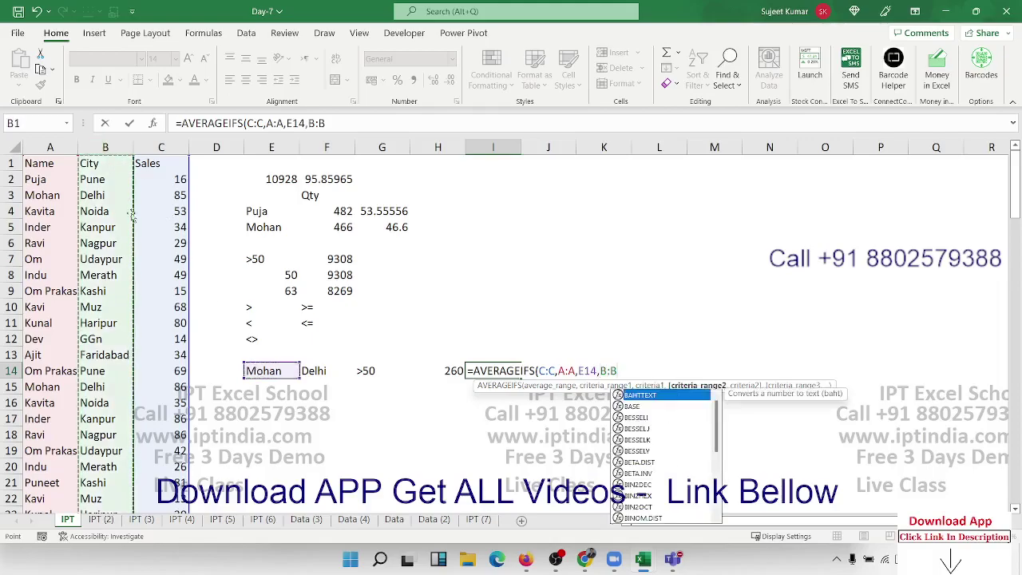
text(,)
click(314, 369)
text(,)
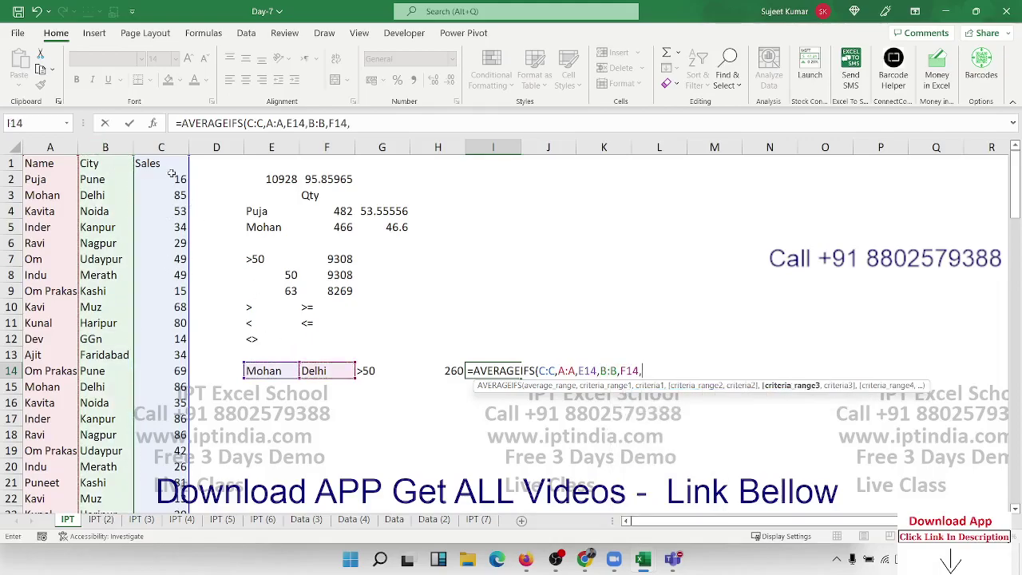
text(C:C,)
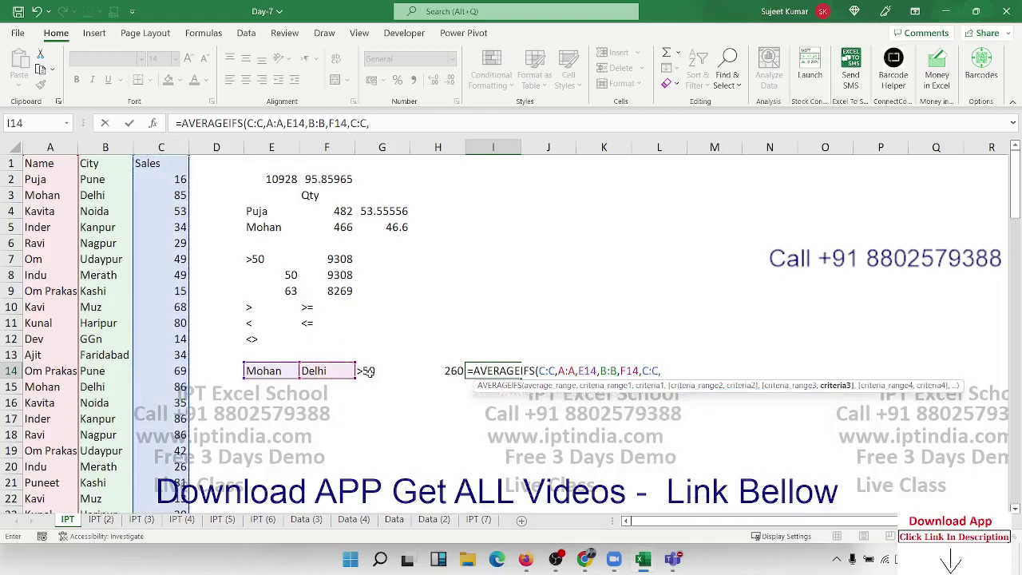
click(366, 372)
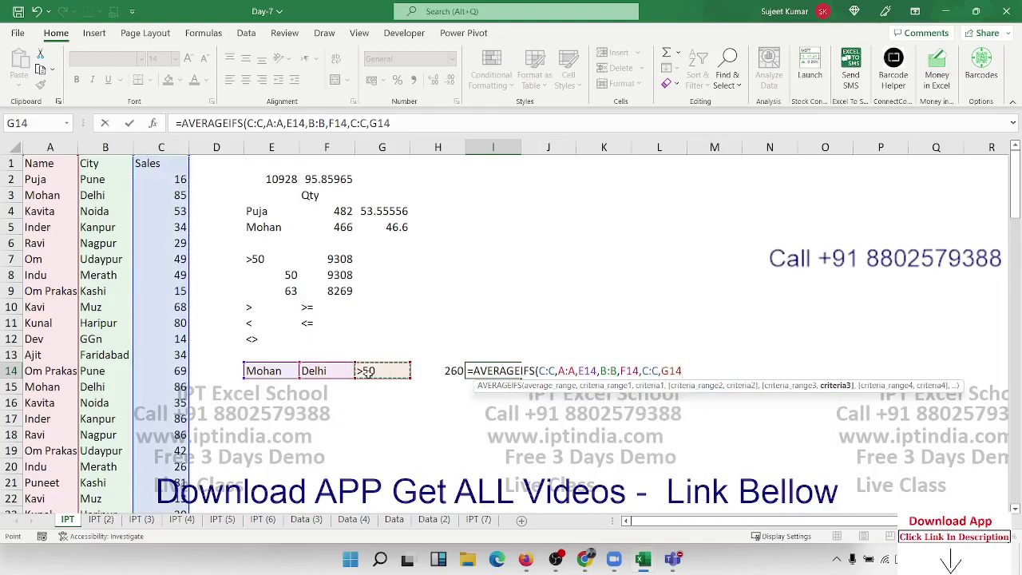
key(Return)
key(Up)
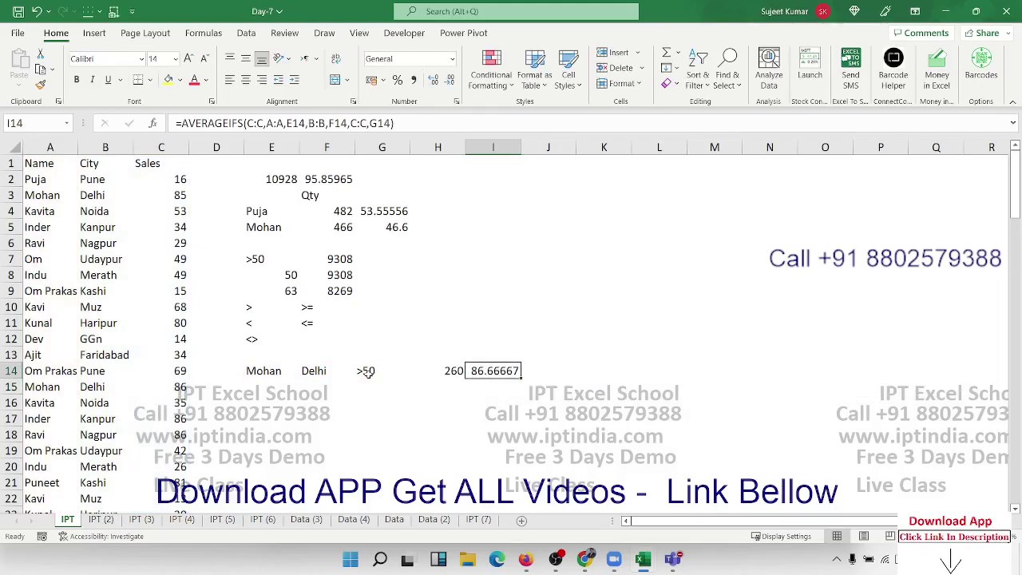
key(Up)
Enter a COUNT formula in J1 over the top City and Sales cells, returning 4
key(Up)
key(Up)
key(Up)
key(Up)
key(Up)
key(Up)
key(Down)
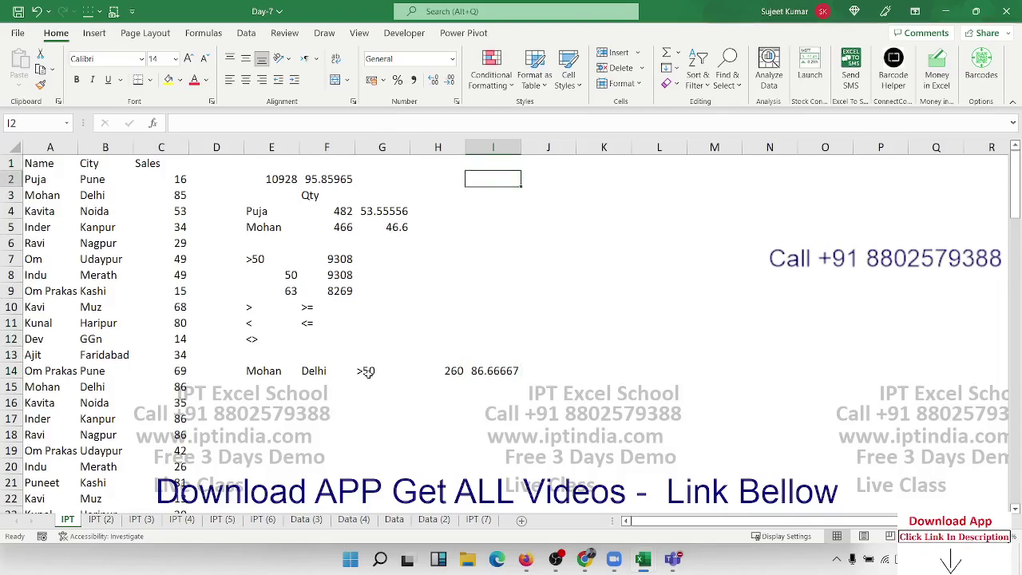
key(Left)
key(Up)
key(Right)
key(Right)
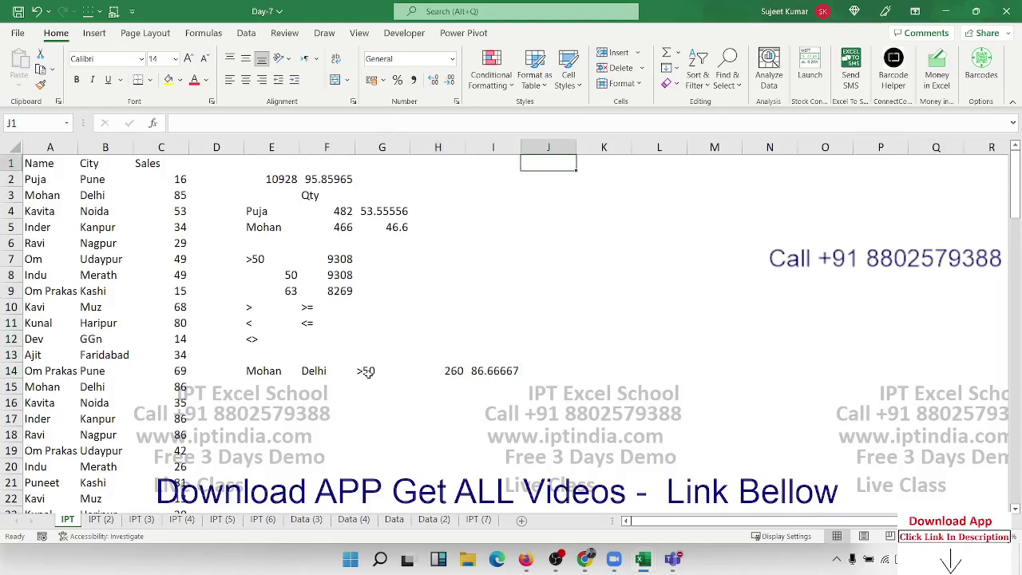
text(=cou)
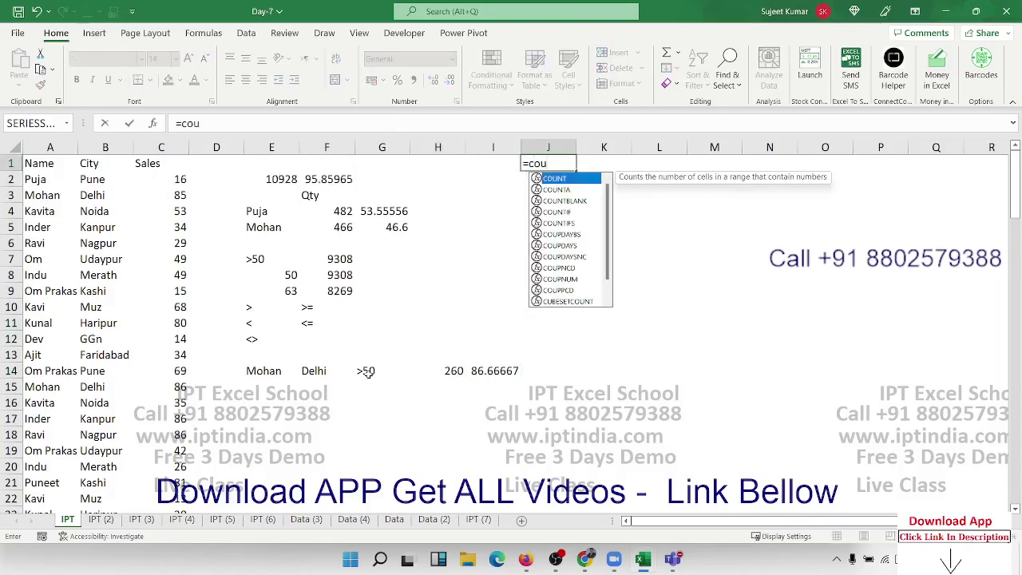
key(Tab)
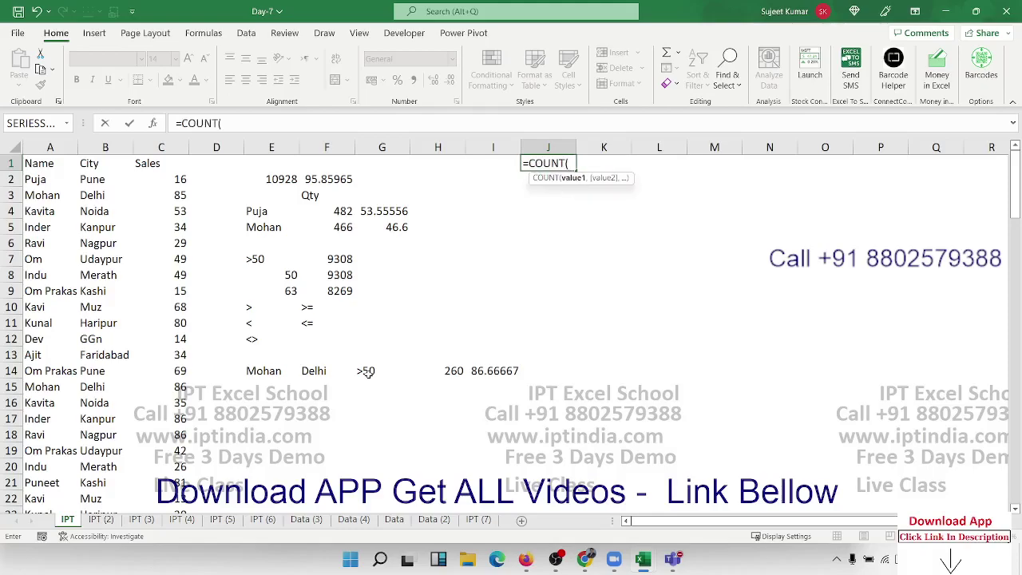
drag(81, 165, 151, 223)
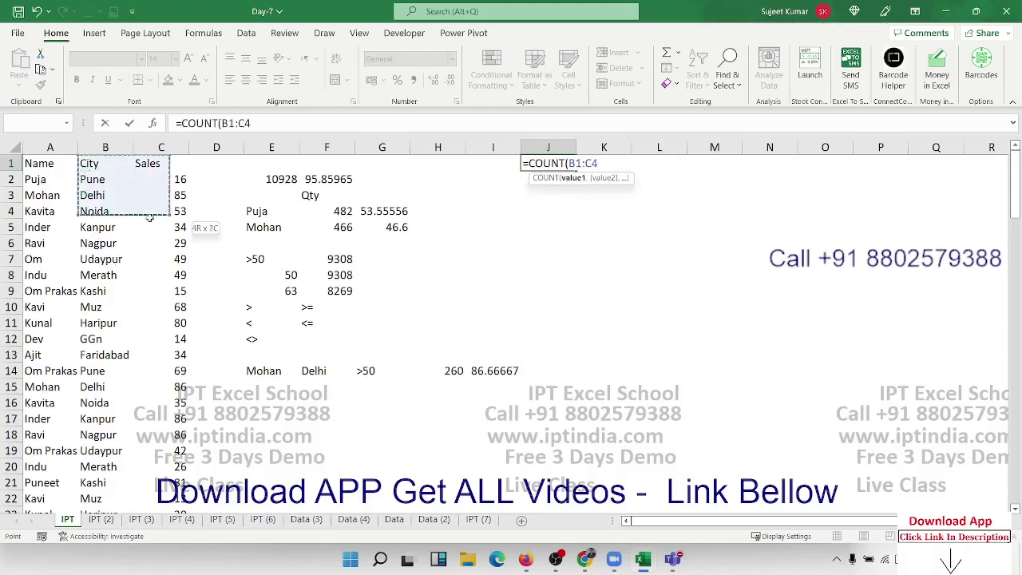
key(Return)
Enter a COUNTA formula in K1 over B1:C3, returning 6
key(Up)
key(Right)
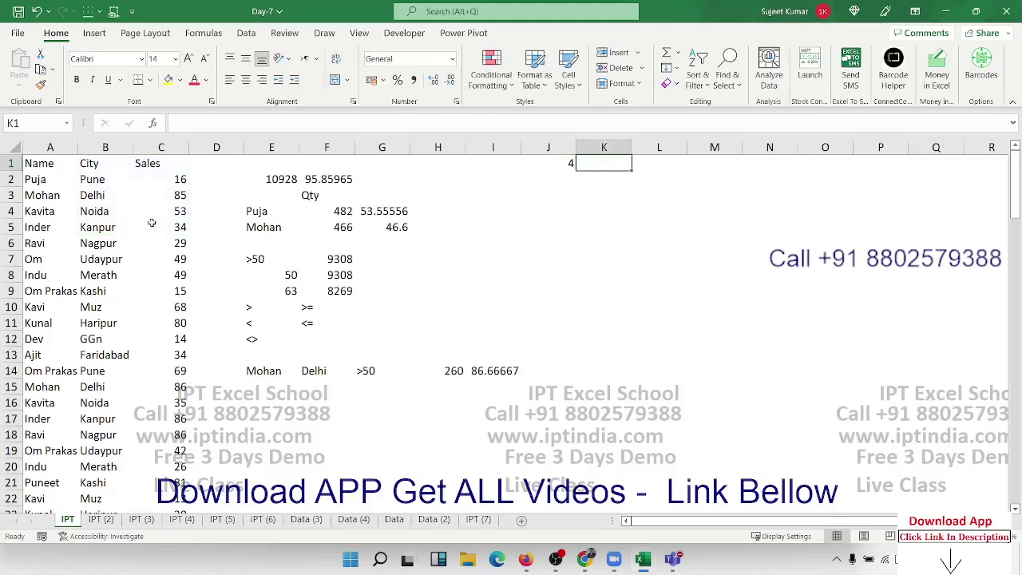
text(=cou)
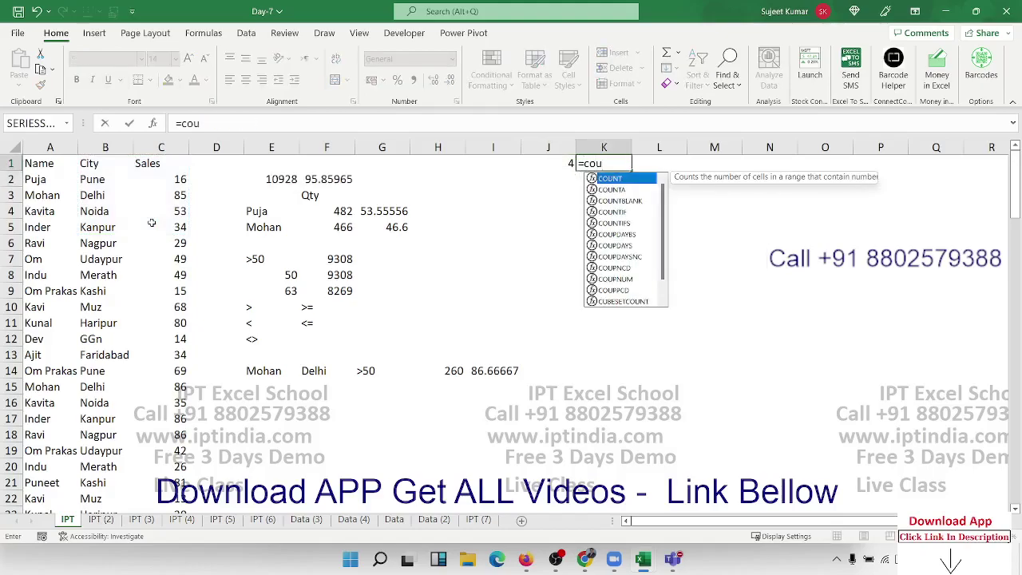
key(Right)
key(Left)
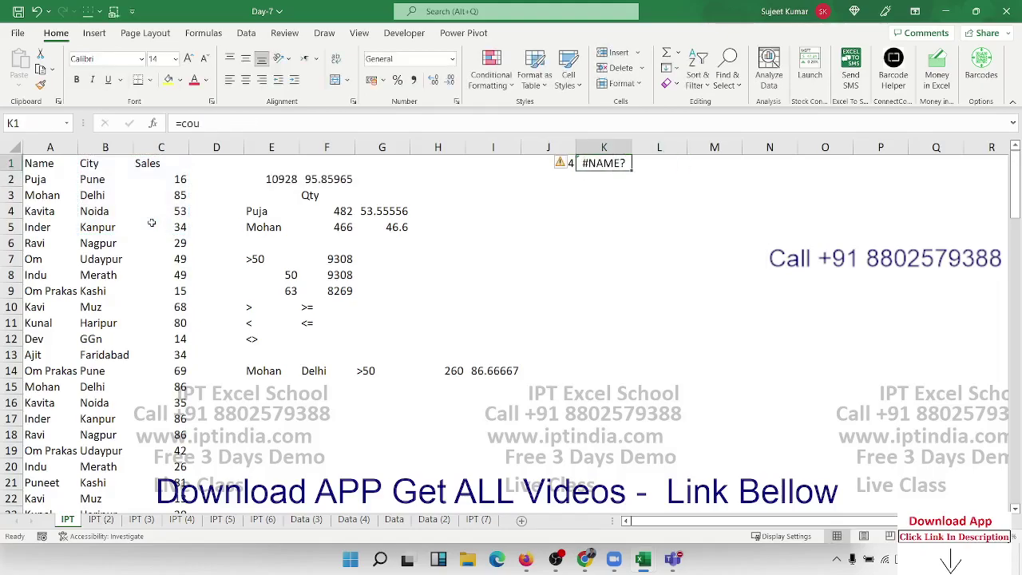
text(=COU)
key(Down)
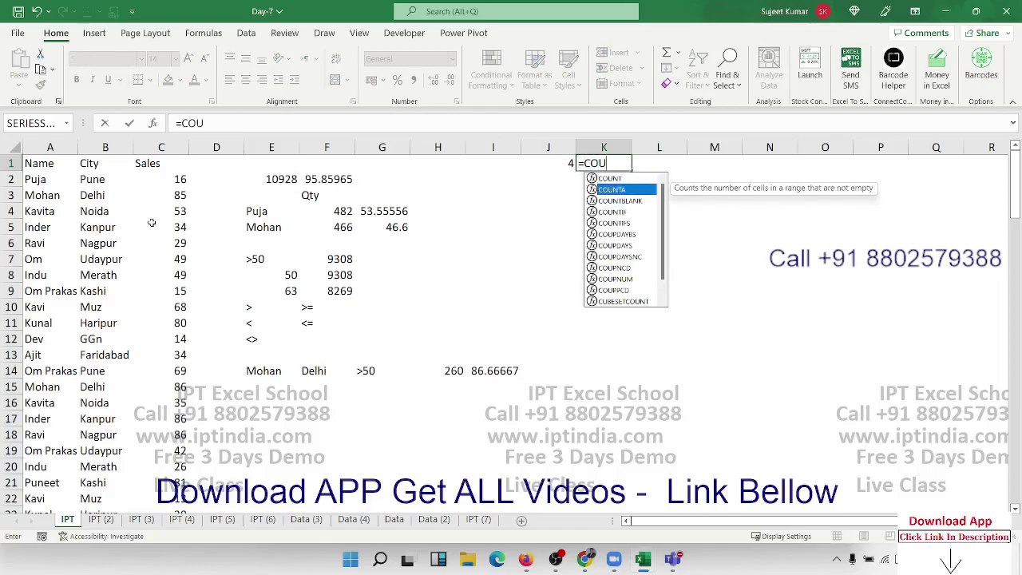
key(Tab)
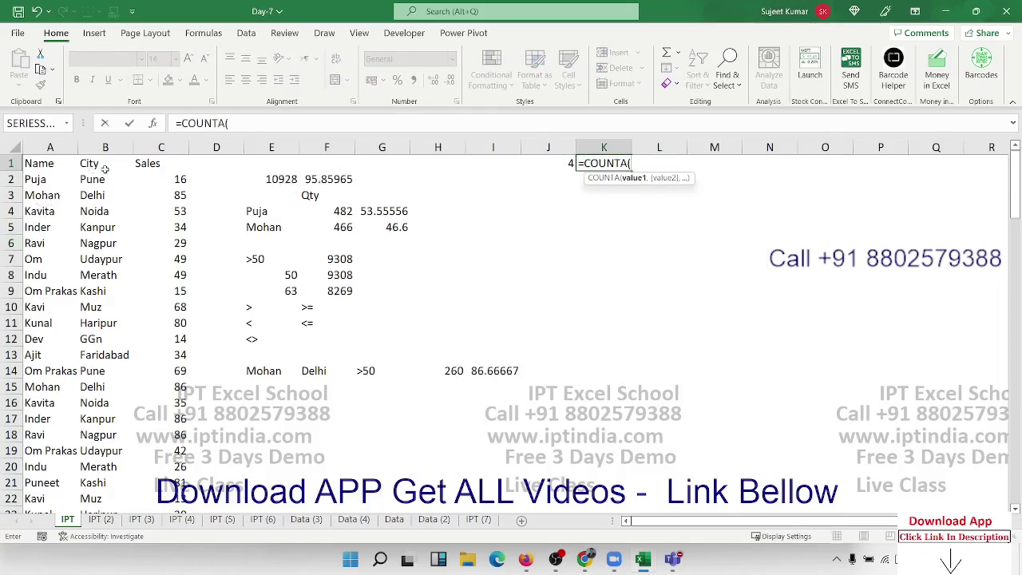
drag(103, 167, 163, 188)
key(Return)
Enter =COUNTBLANK(H1:I1) in L1, returning 2
key(Up)
key(Right)
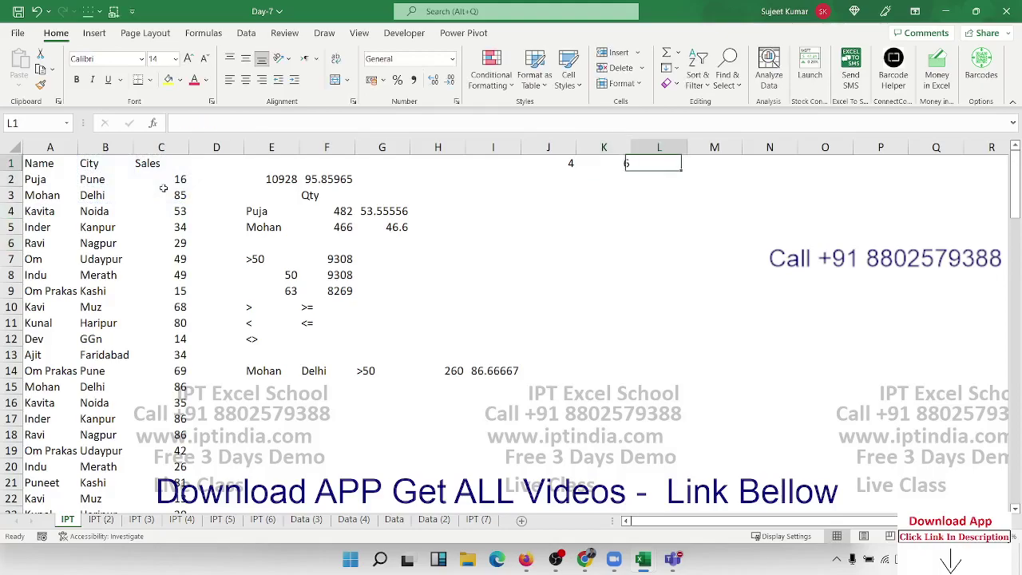
text(=COU)
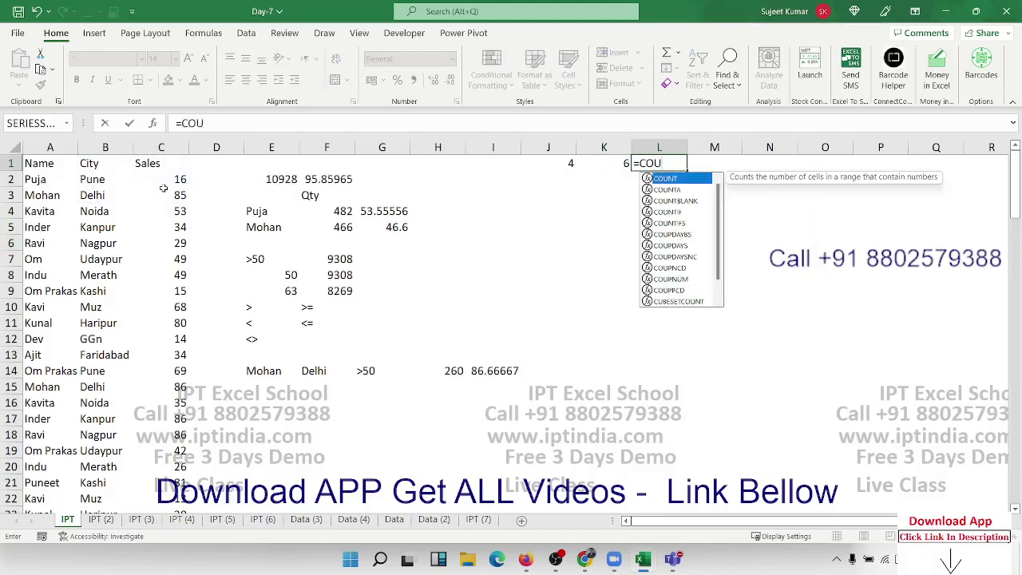
key(Down)
key(Down)
key(Tab)
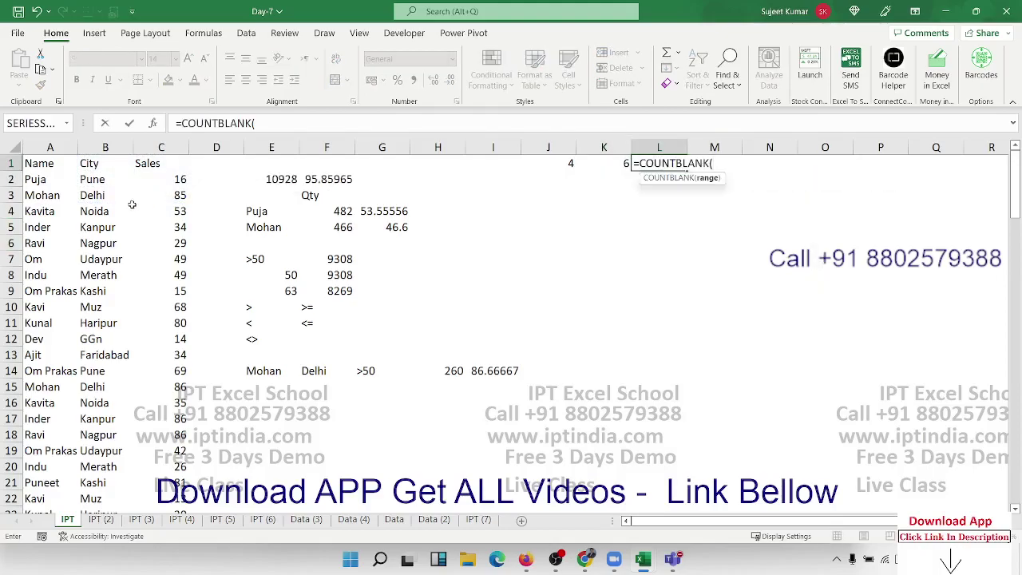
drag(449, 166, 506, 165)
key(Return)
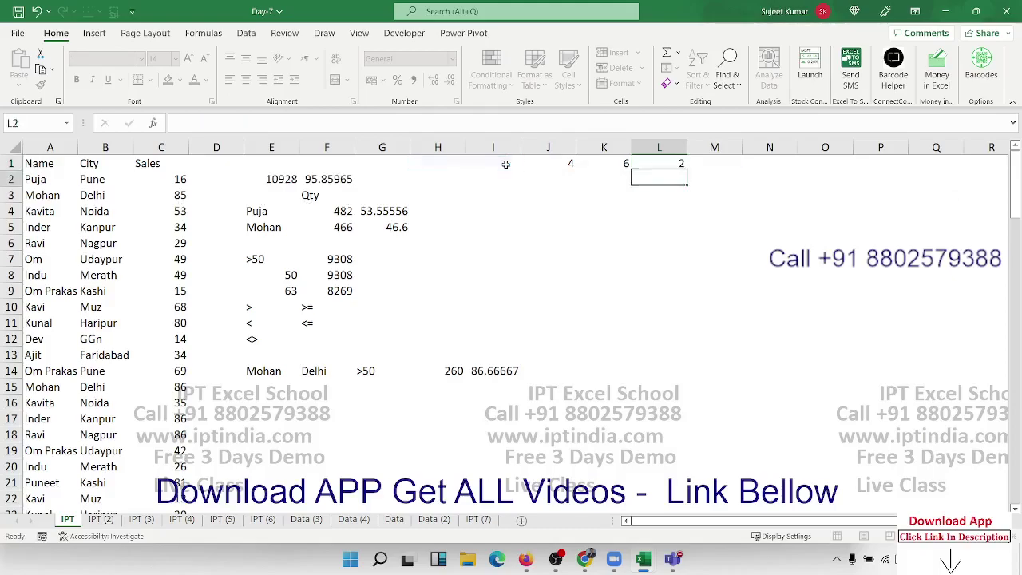
click(419, 212)
Enter =COUNTIF(A:A,E4) in H4, counting 9 rows for Puja
text(=)
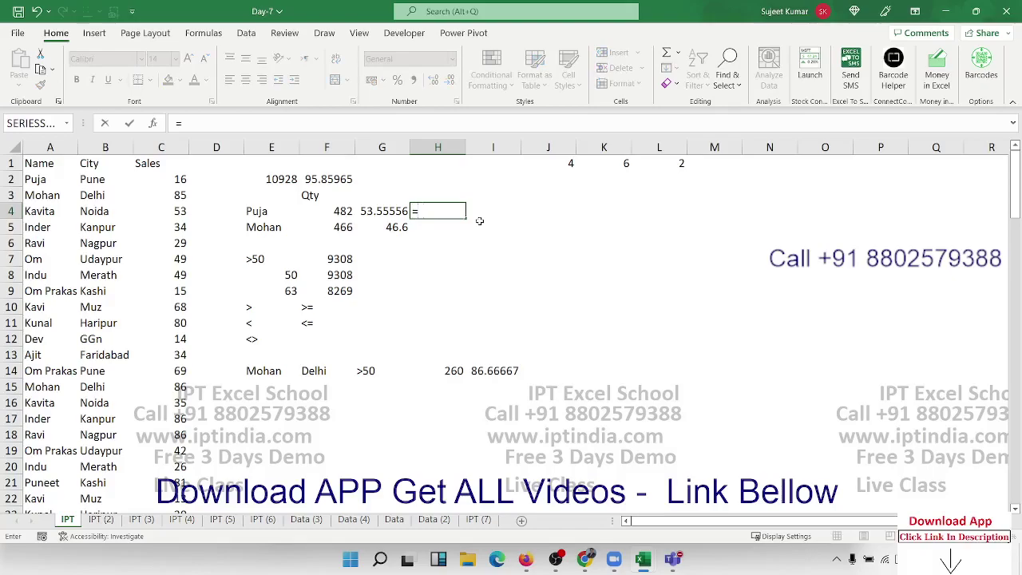
text(coun)
key(Down)
key(Down)
key(Down)
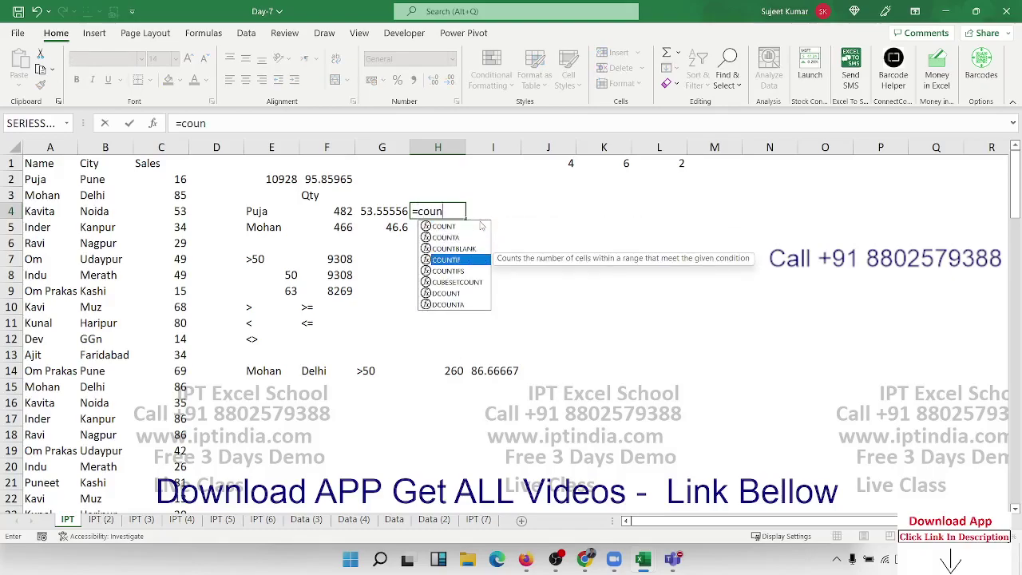
key(Tab)
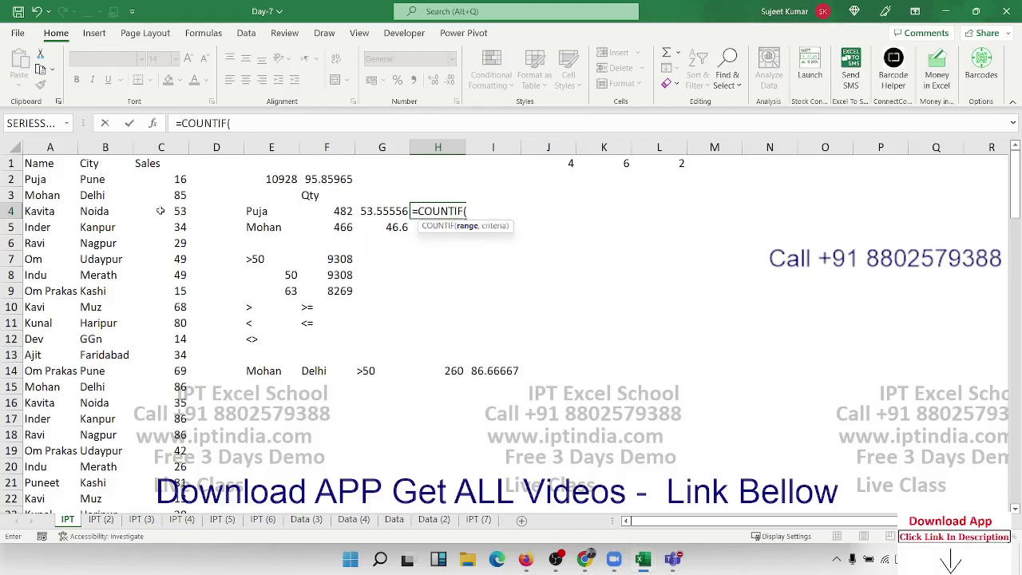
click(62, 146)
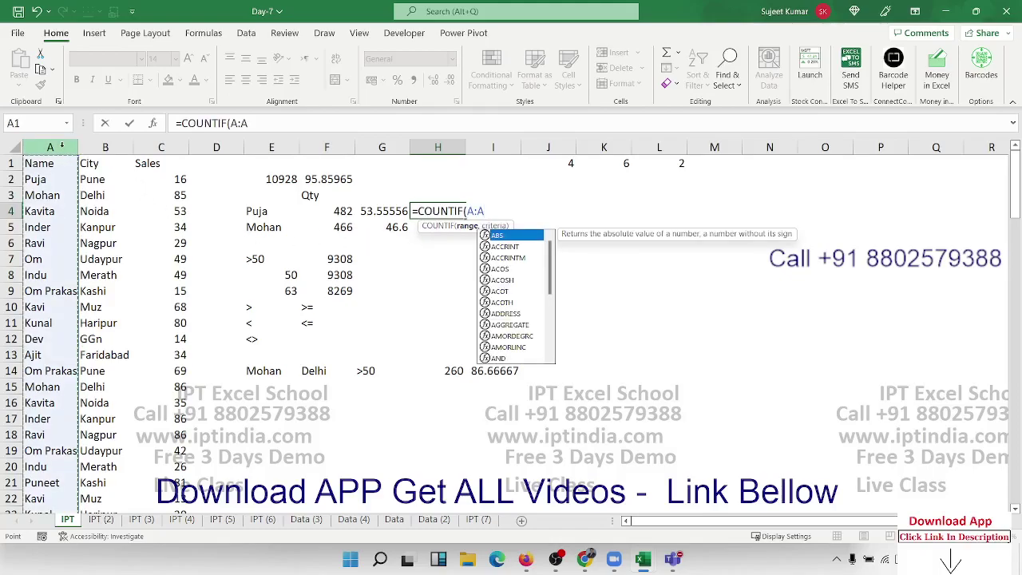
text(,)
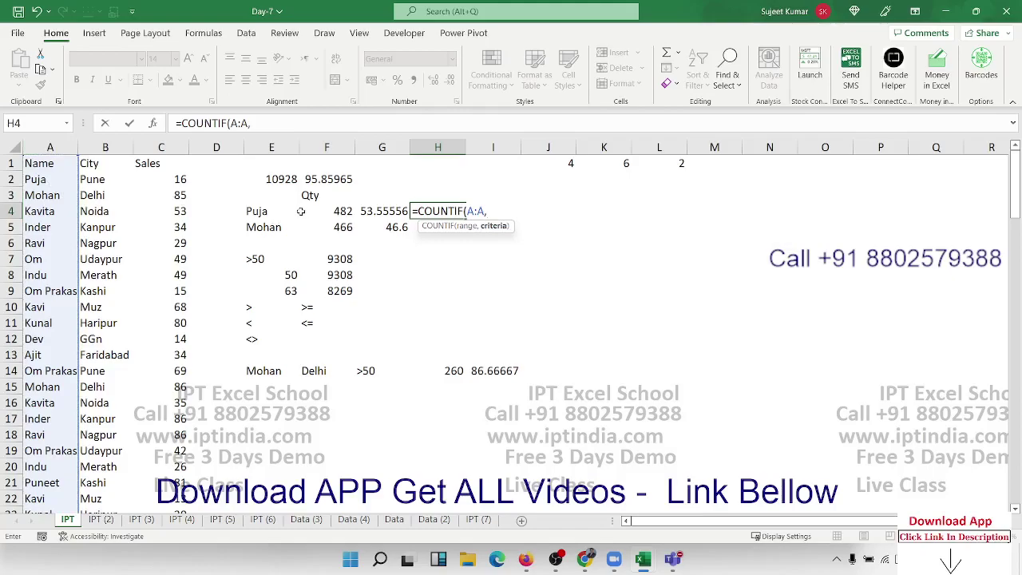
click(302, 211)
click(268, 211)
key(Return)
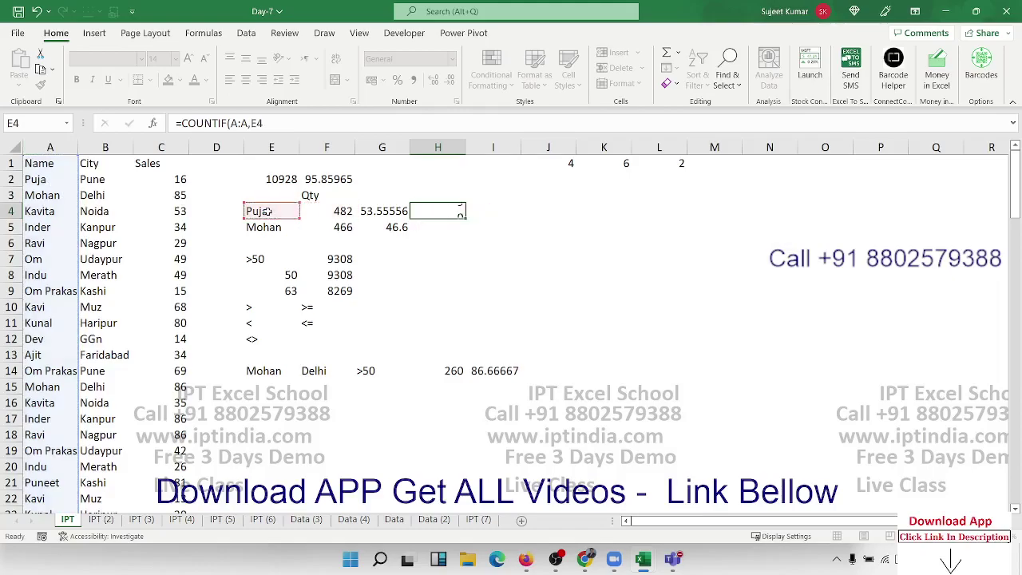
key(Up)
key(Down)
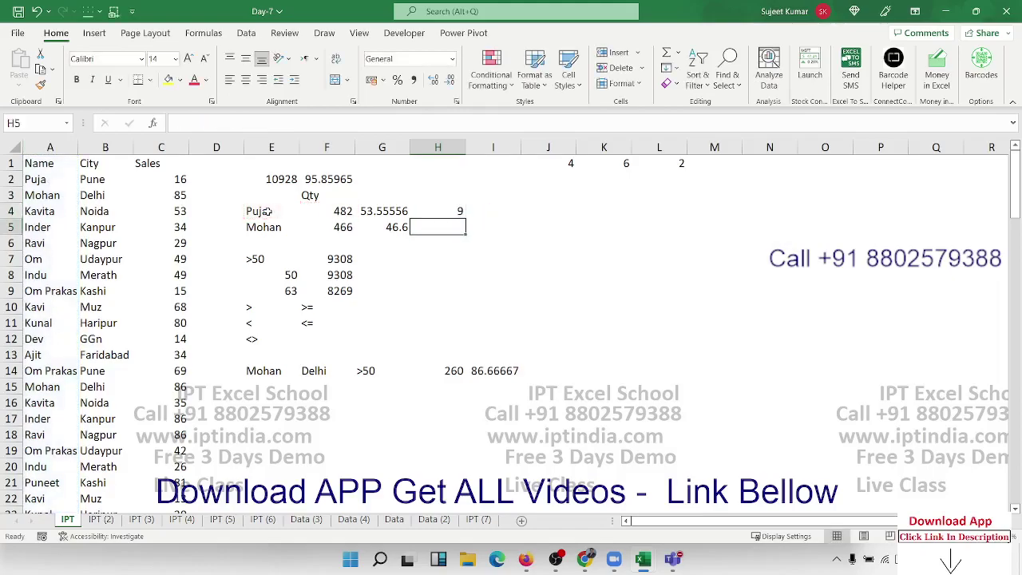
drag(272, 256, 366, 334)
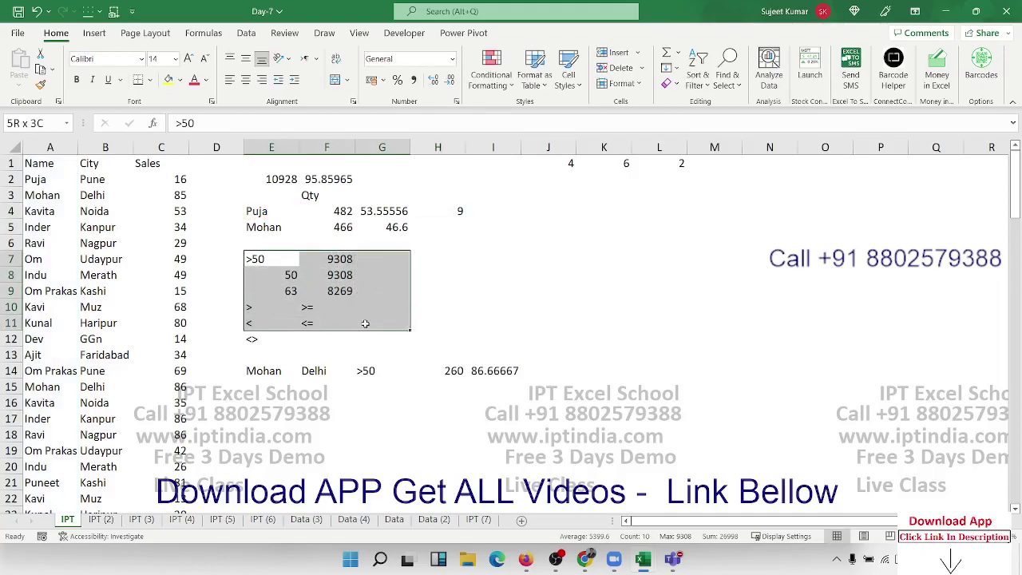
Start a COUNTIFS in J14 with column A matched against E14
click(515, 380)
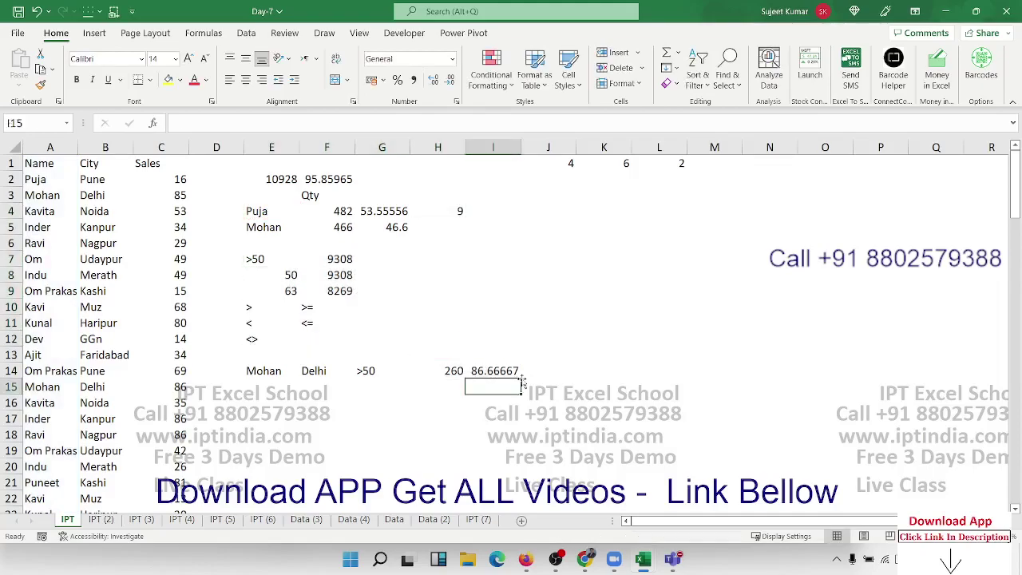
click(549, 373)
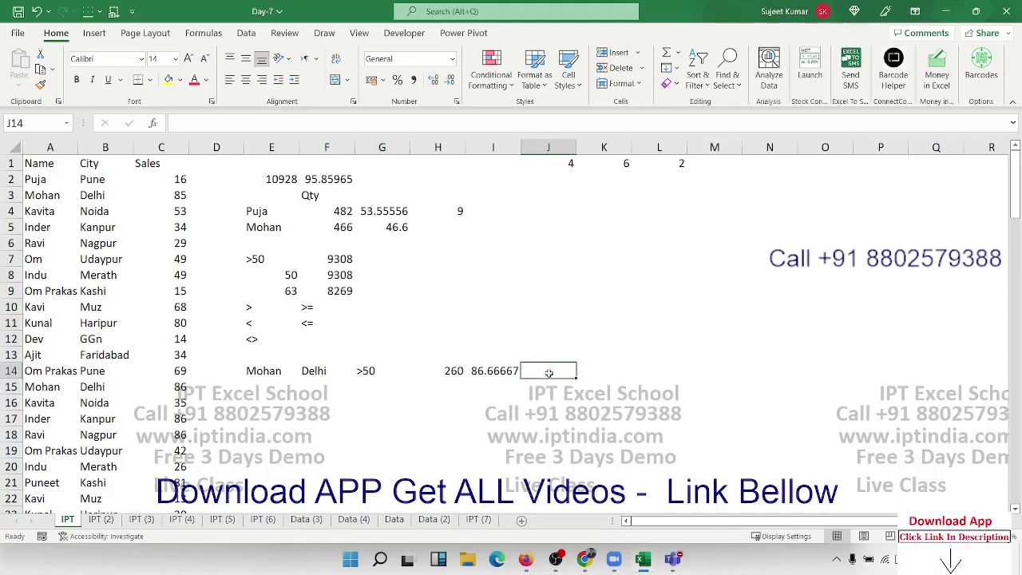
text(=cou)
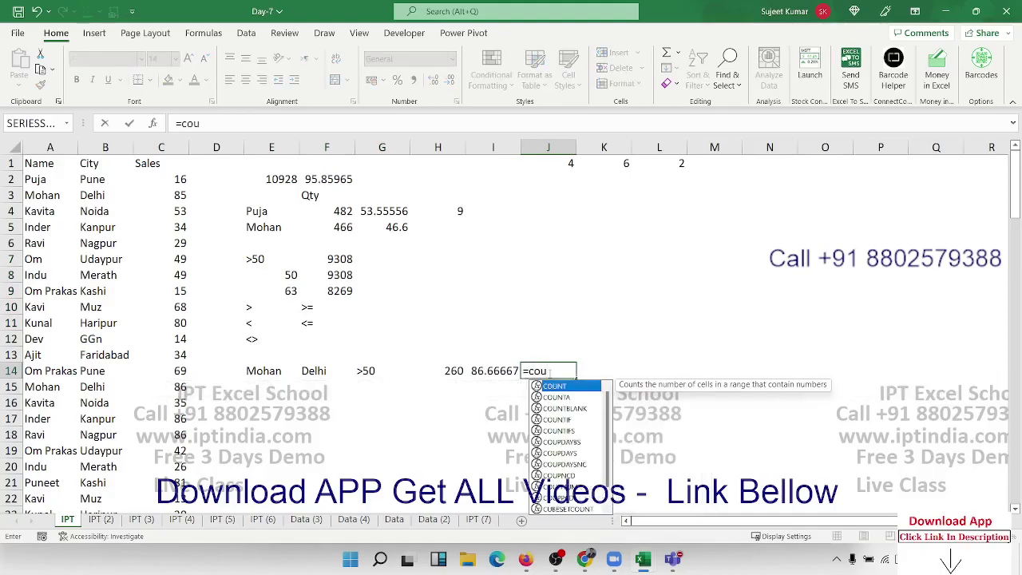
key(Down)
key(Down)
key(Down)
key(Down)
key(Tab)
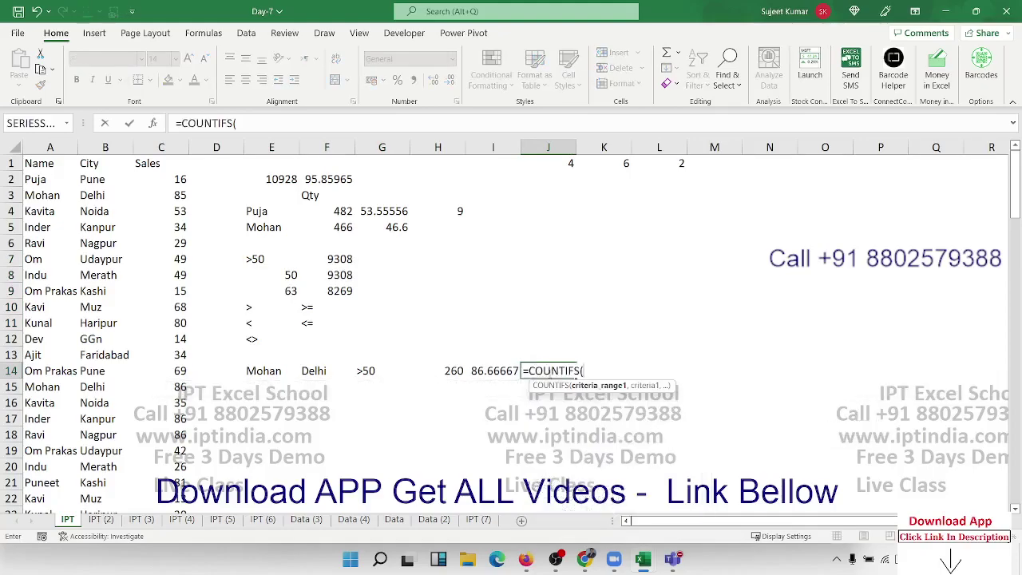
click(53, 149)
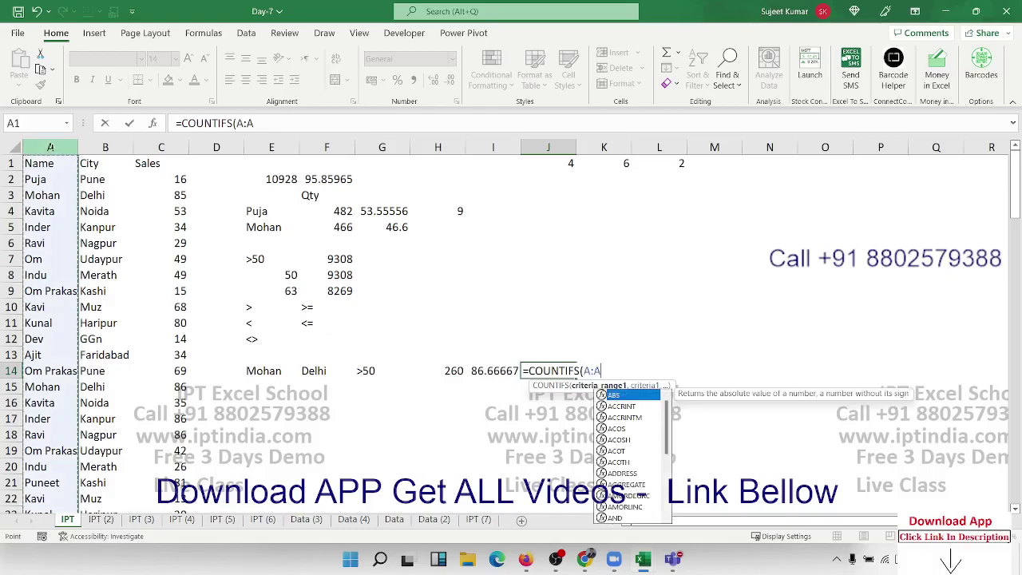
text(,)
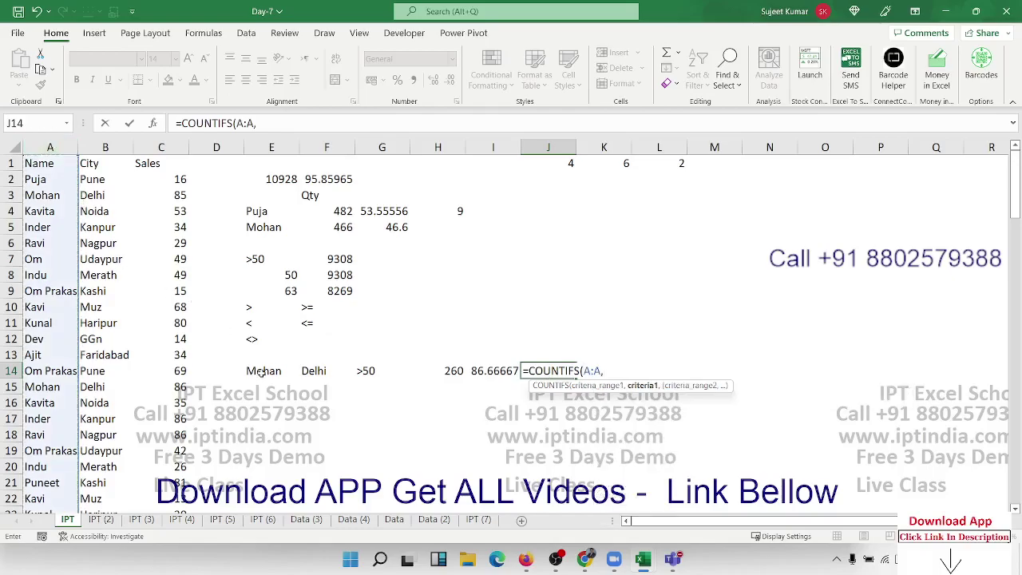
click(264, 371)
text(,)
Add criteria B:B=F14 and C:C=G14 to finish the COUNTIFS, returning 3
click(105, 148)
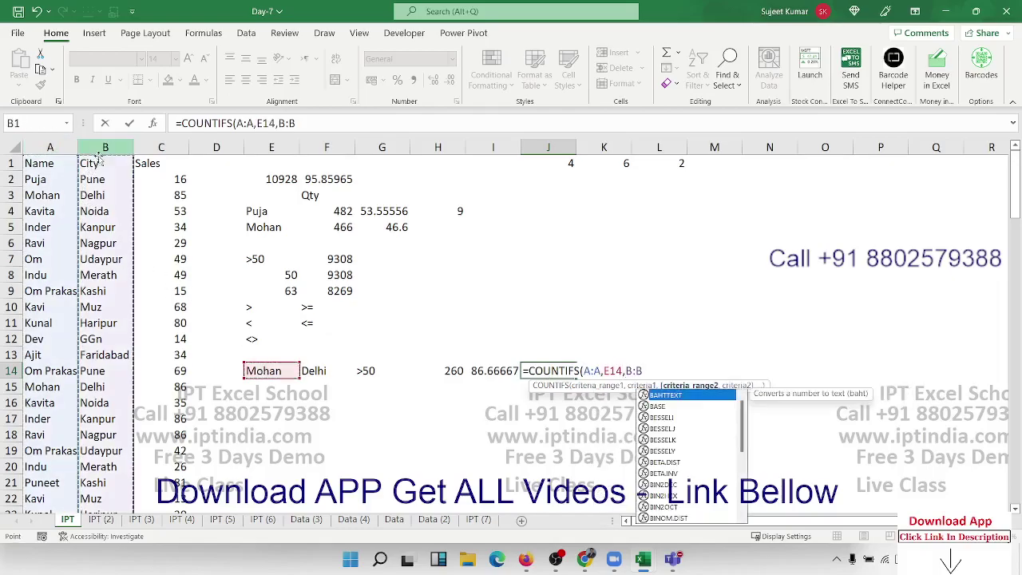
text(,)
click(311, 369)
text(,)
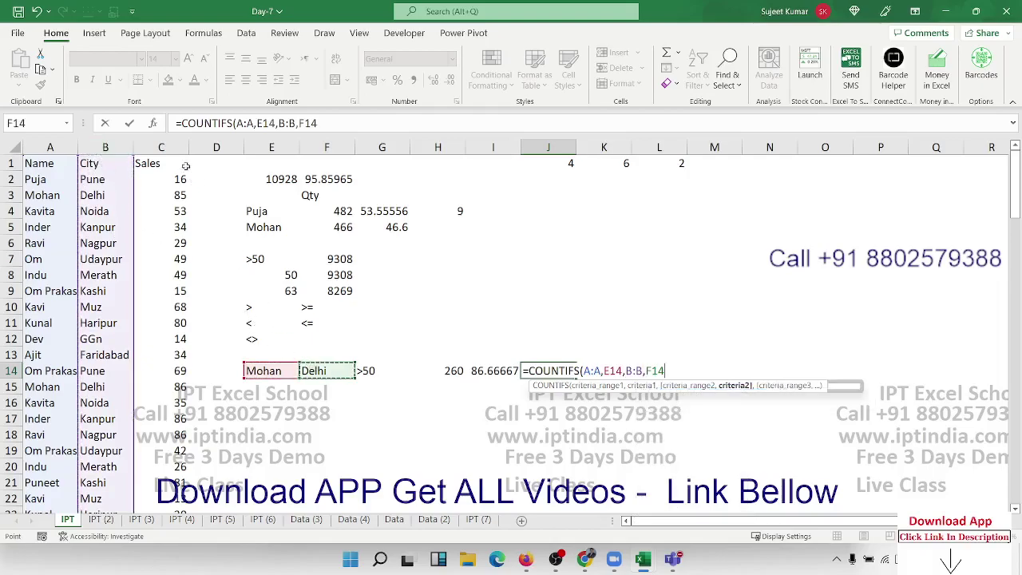
click(181, 148)
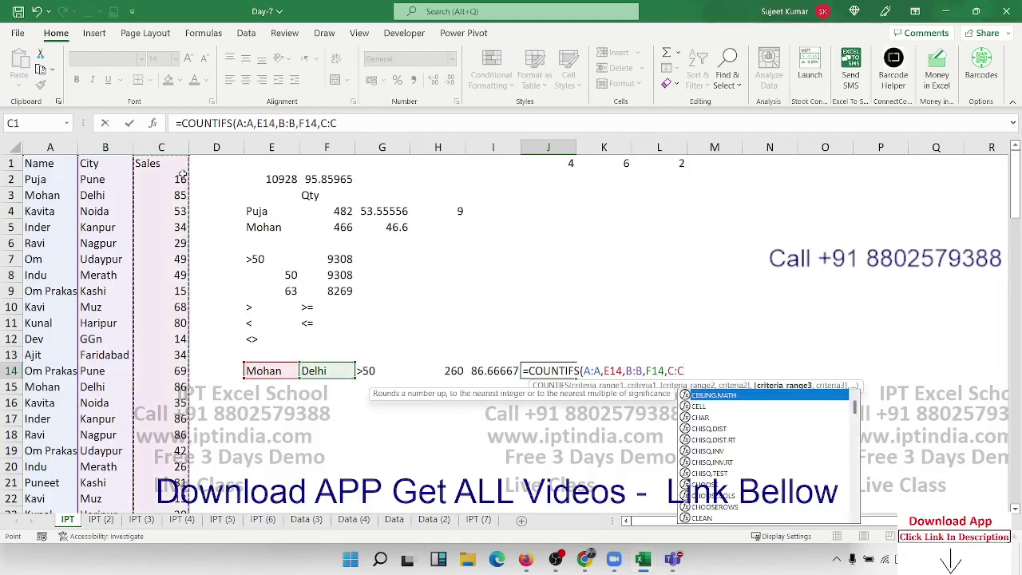
text(,)
click(382, 371)
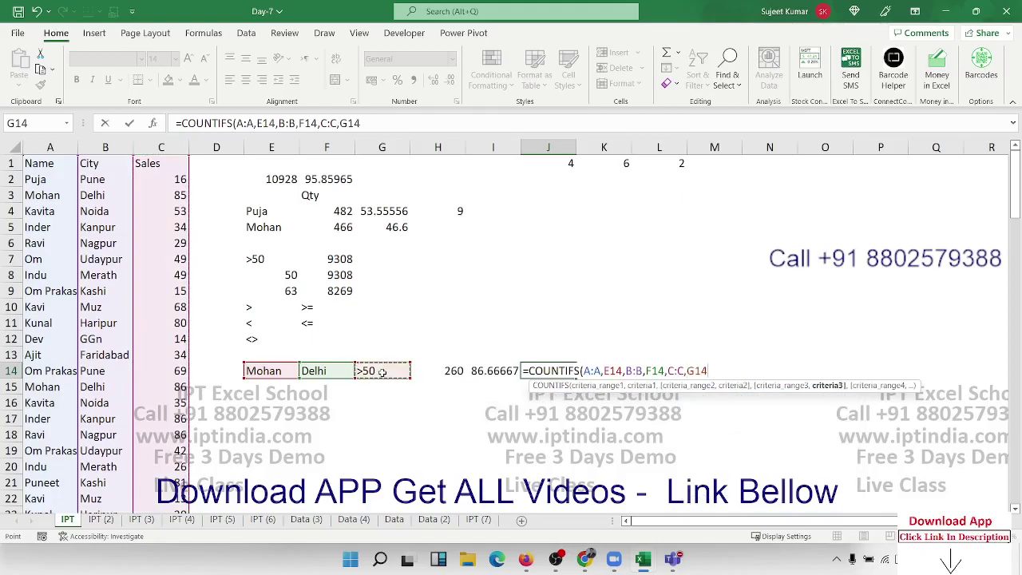
key(ctrl+Return)
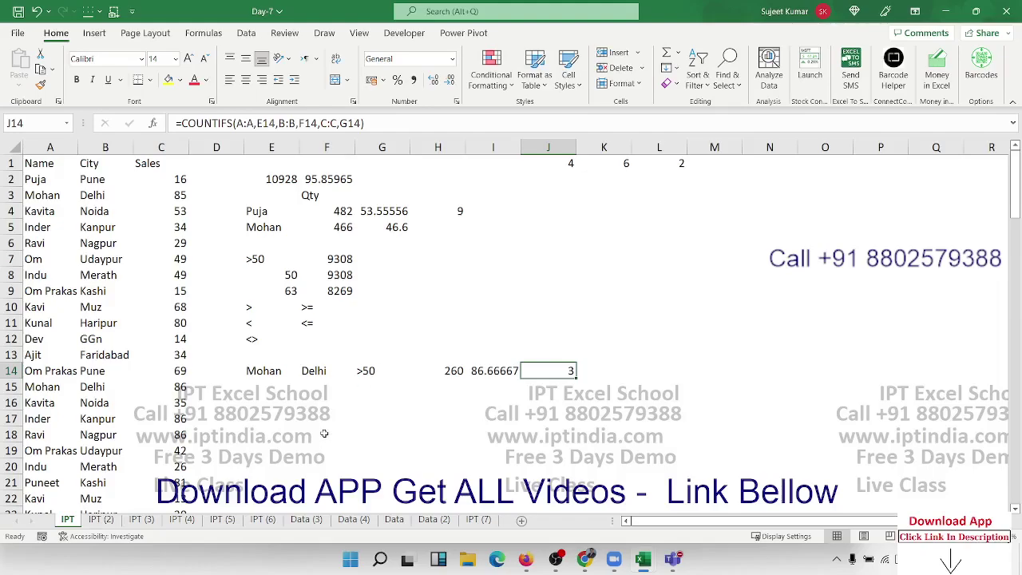
click(524, 219)
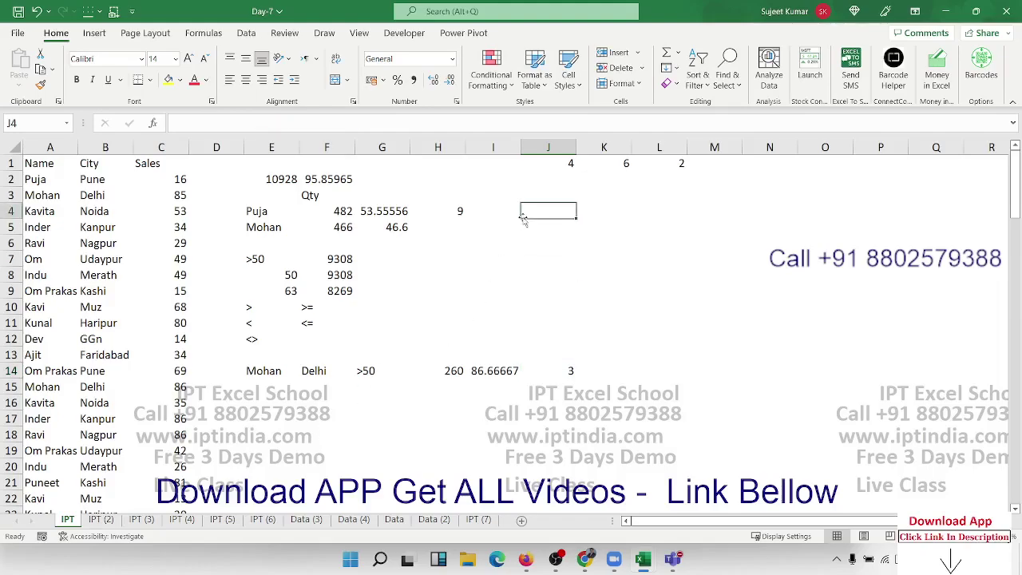
Enter =MAX(C:C) in G2 to show the largest sale, 5464
click(415, 181)
key(Left)
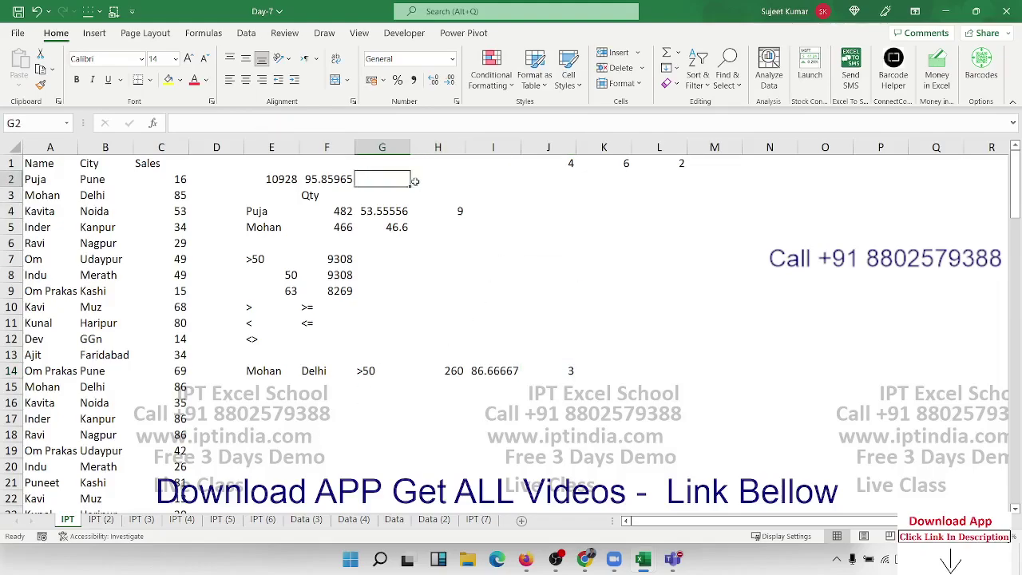
text(=ma)
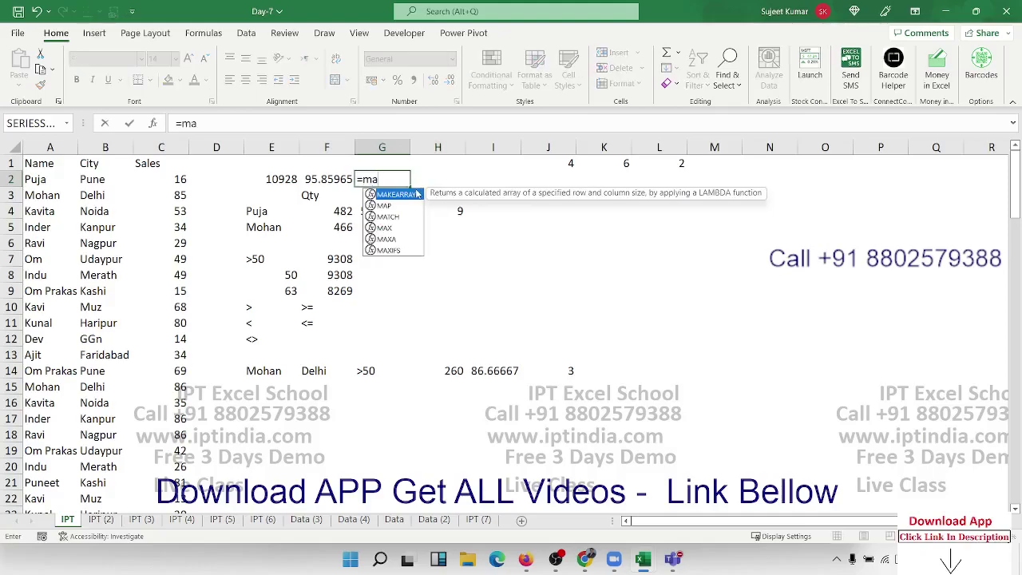
double_click(384, 228)
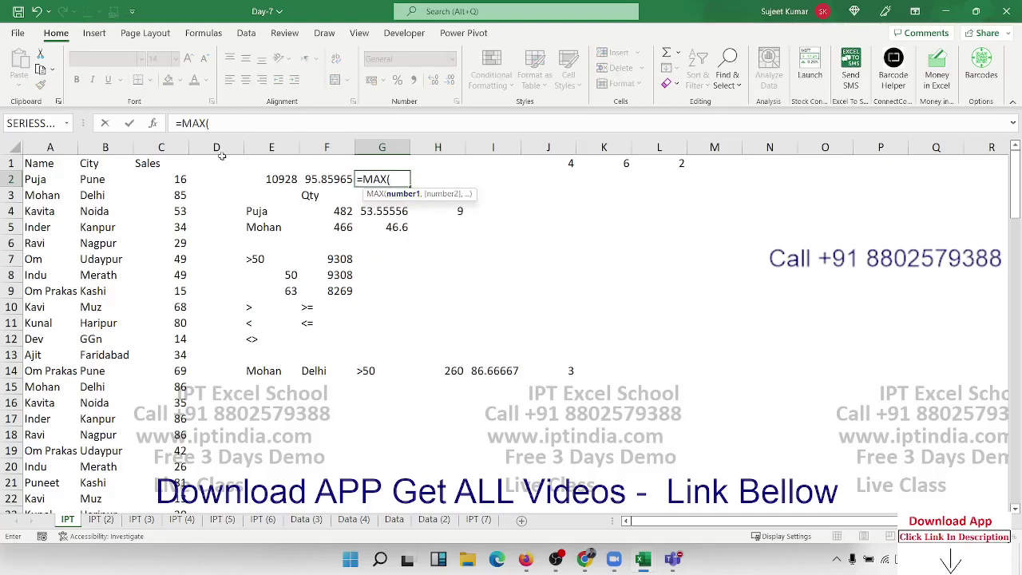
click(181, 146)
key(Return)
Enter =MIN(C:C) in H2 to show the smallest sale, 10
key(Up)
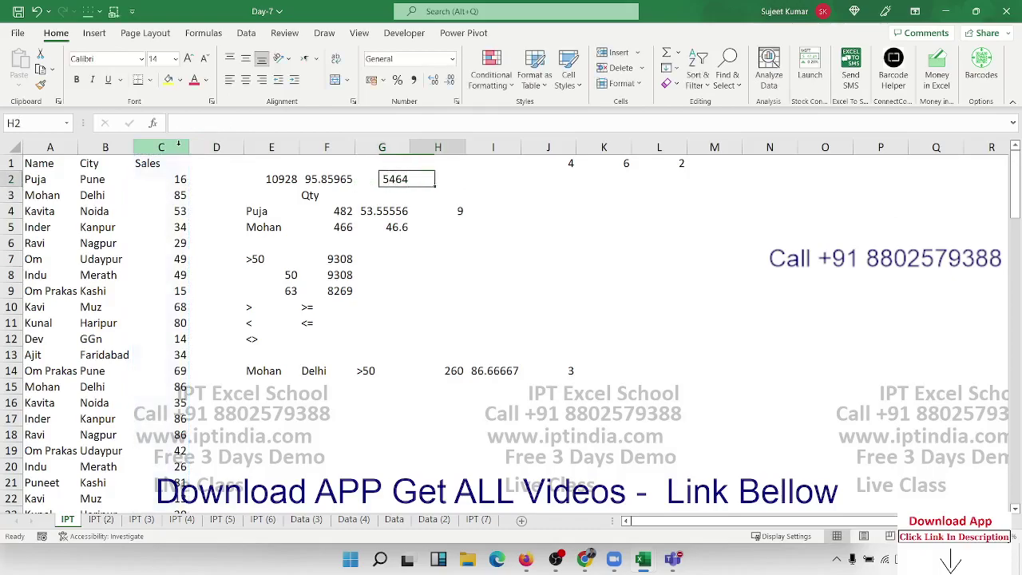
key(Right)
text(=)
text(n)
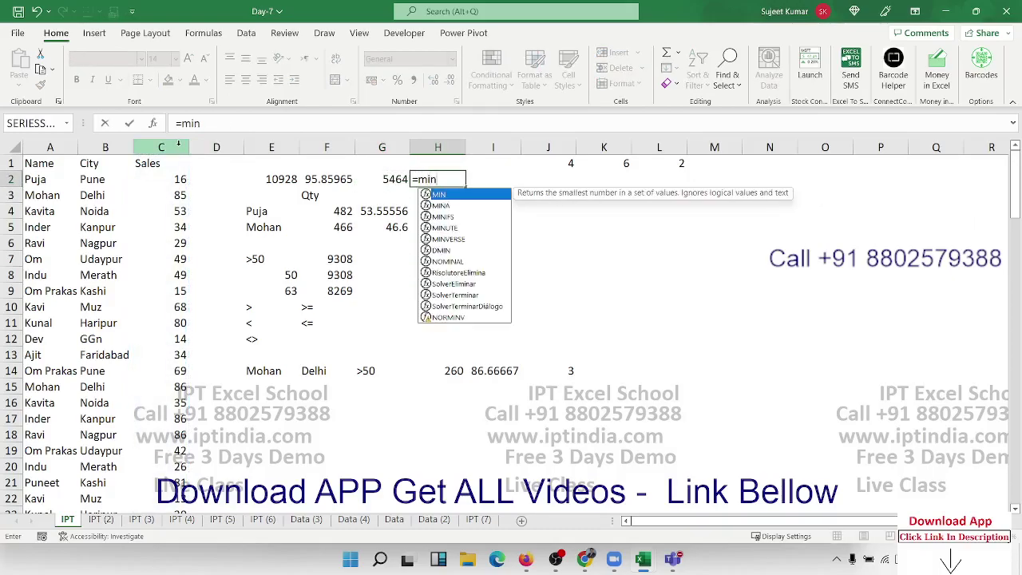
key(Tab)
click(160, 147)
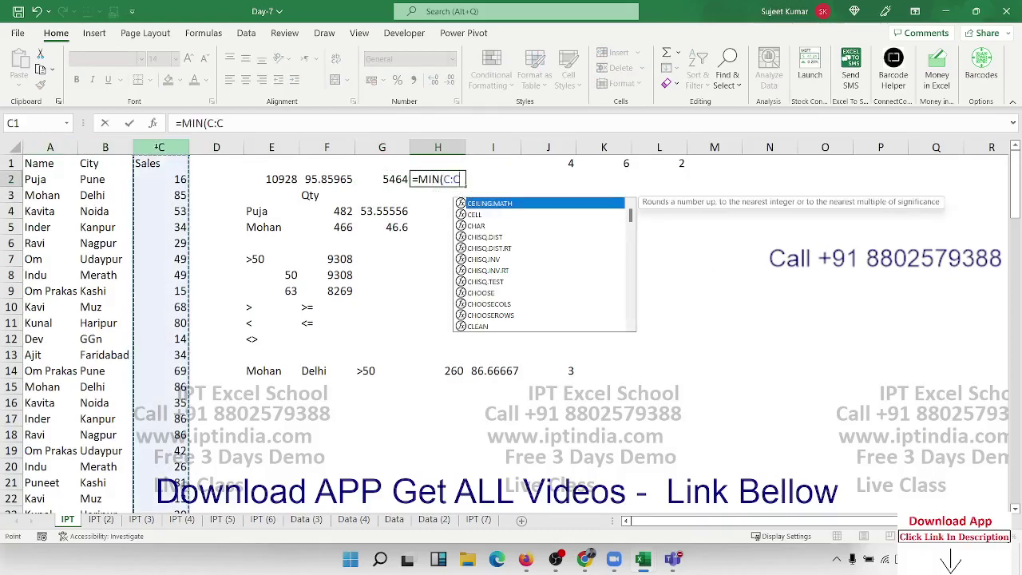
key(Return)
key(Down)
Enter =MAXIFS(C:C,A:A,E4) in I4, returning 66 for the name in E4
key(Right)
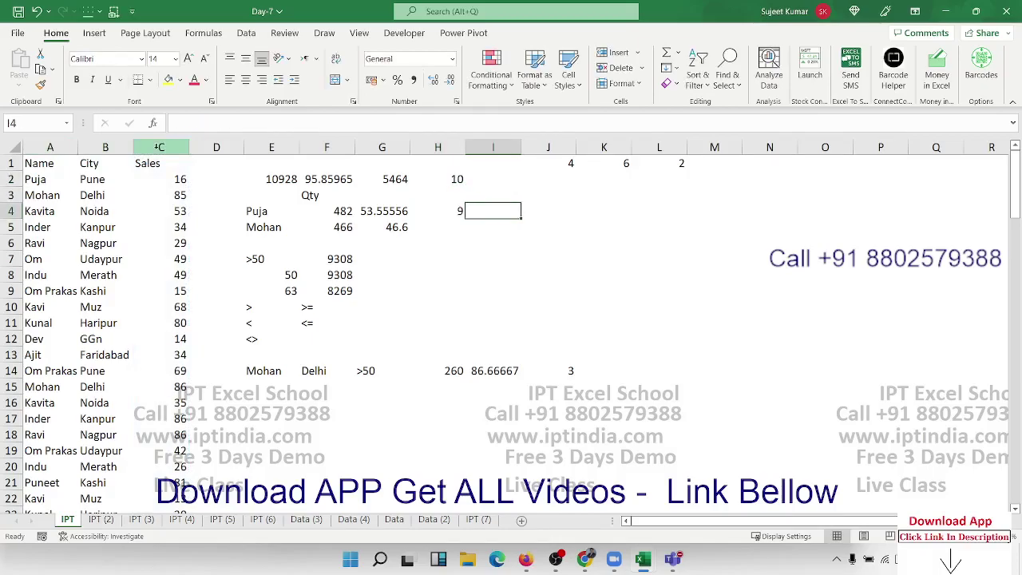
text(=amx)
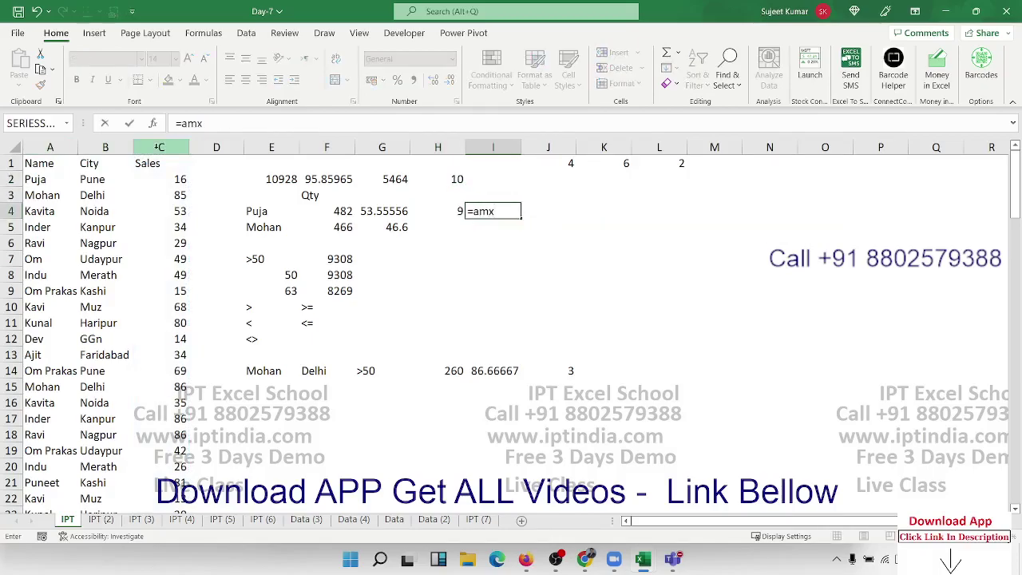
key(BackSpace)
key(BackSpace)
key(BackSpace)
text(max)
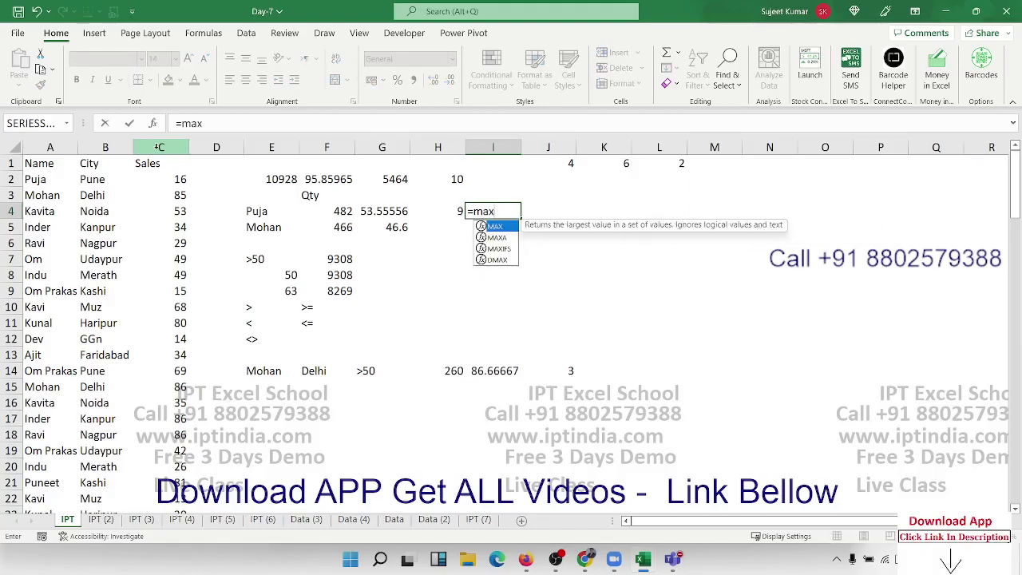
text(i)
key(Tab)
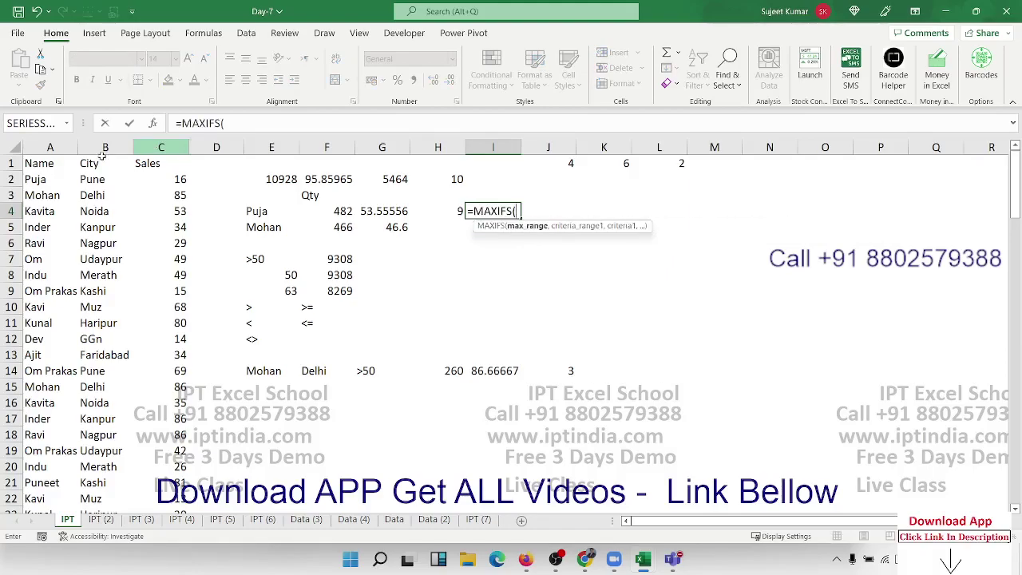
click(157, 147)
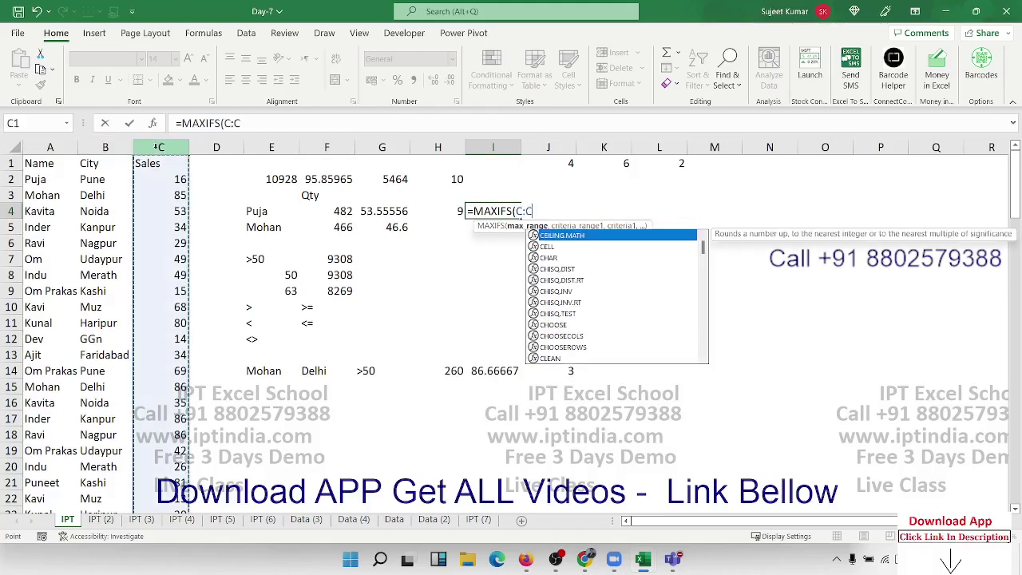
text(,)
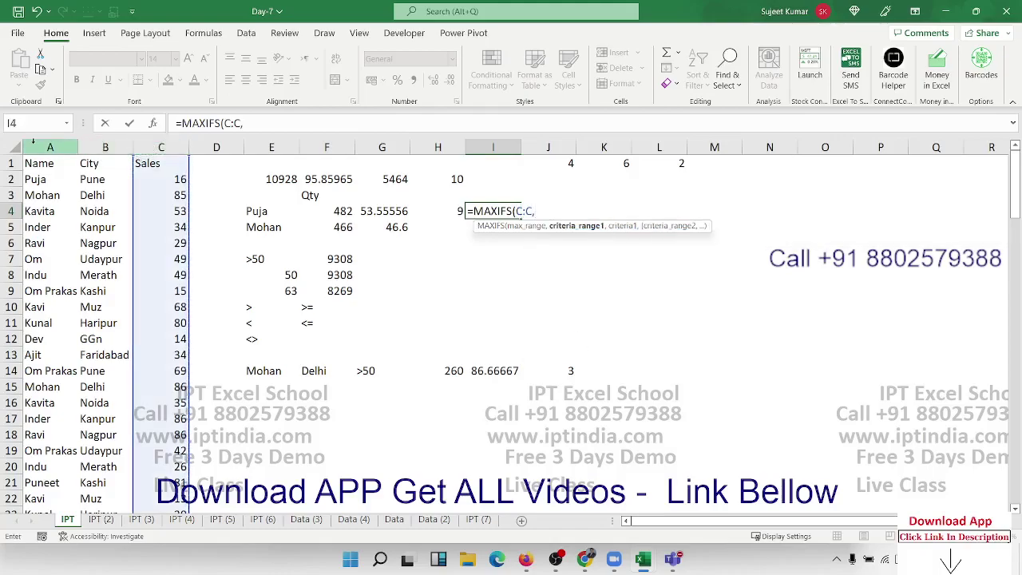
click(35, 147)
text(,)
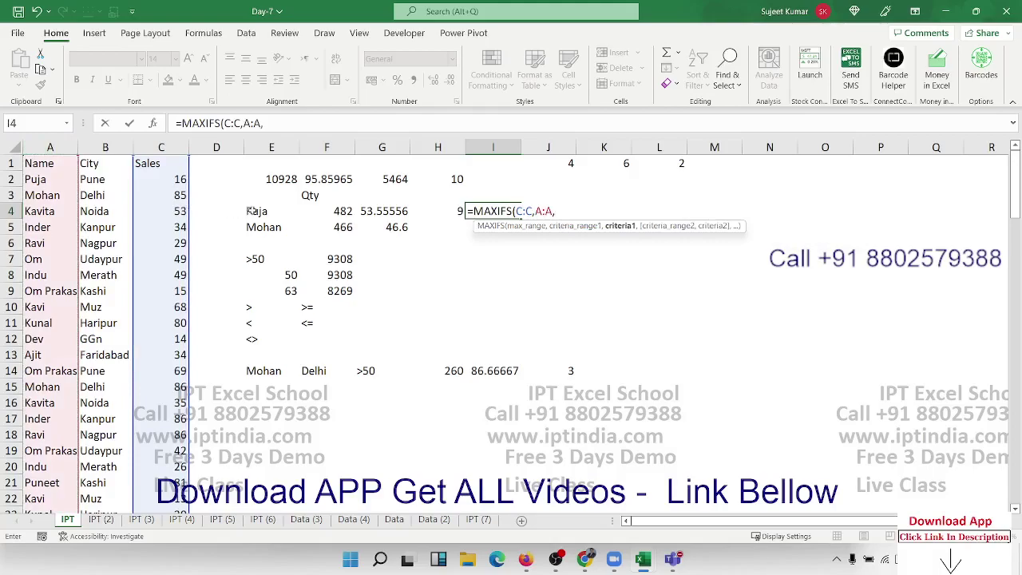
click(257, 211)
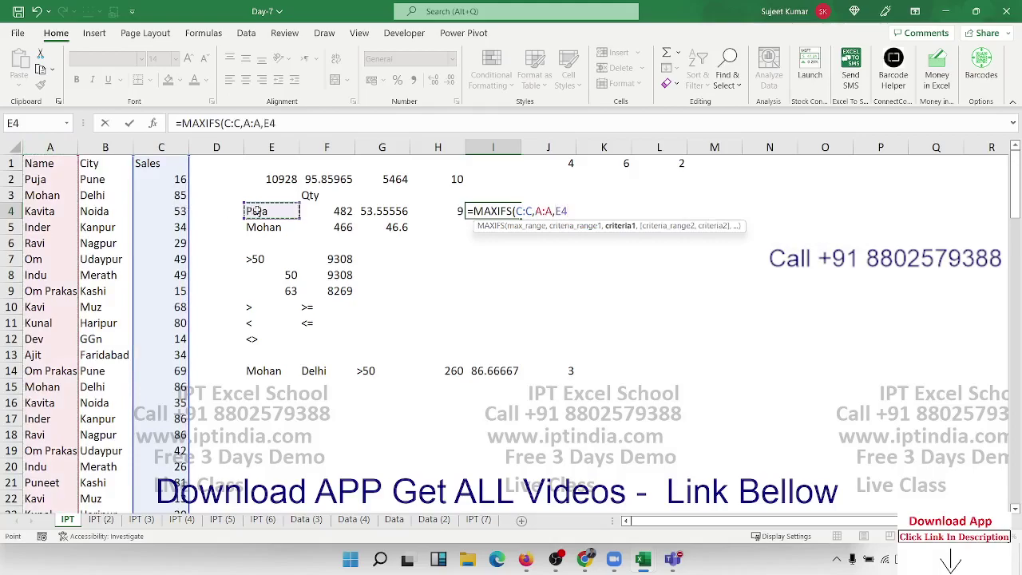
key(Return)
Enter =MINIFS(C:C,A:A,E5) in I5, returning 16 for the name in E5
text(=)
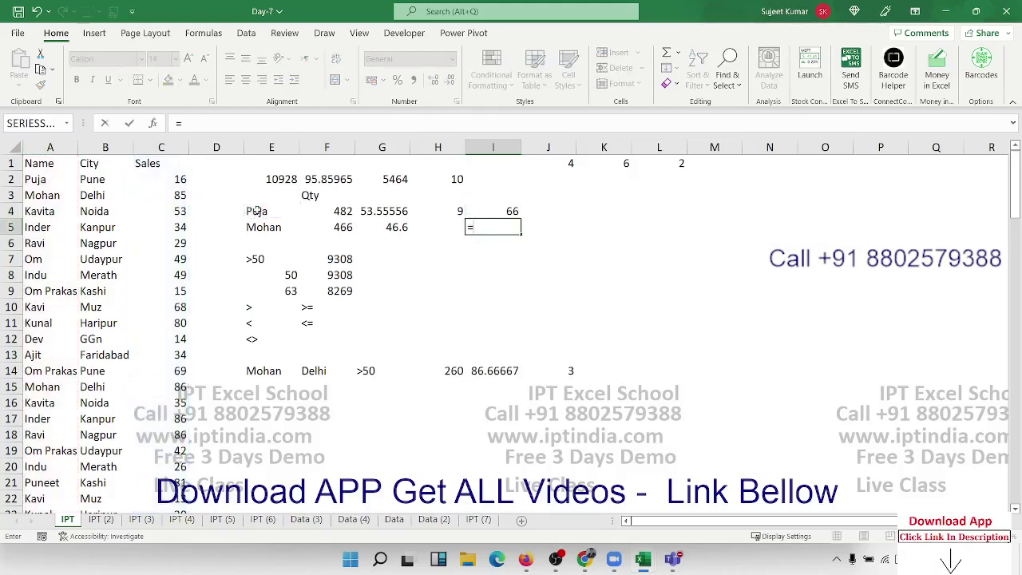
text(min)
key(Down)
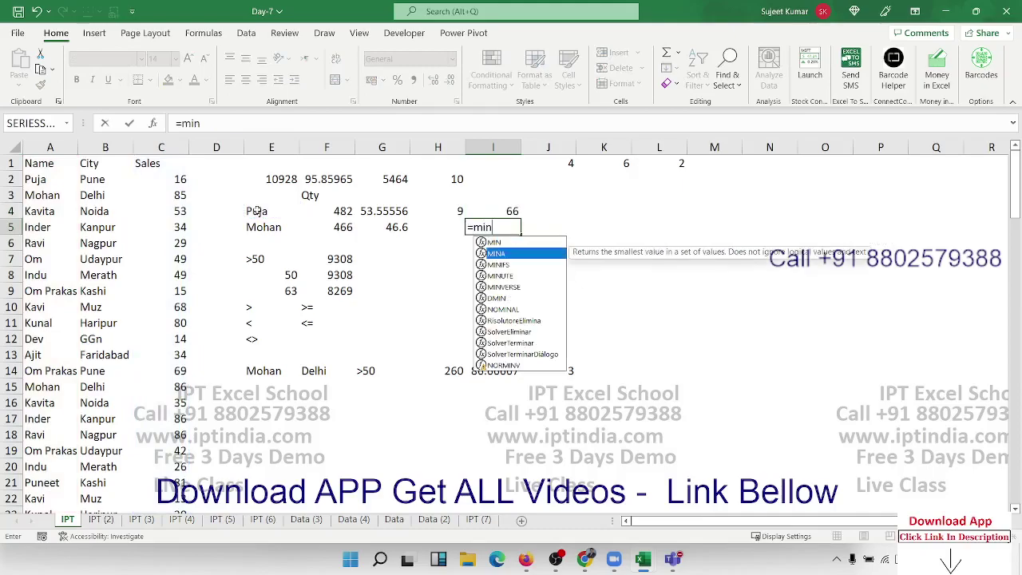
key(Down)
key(Tab)
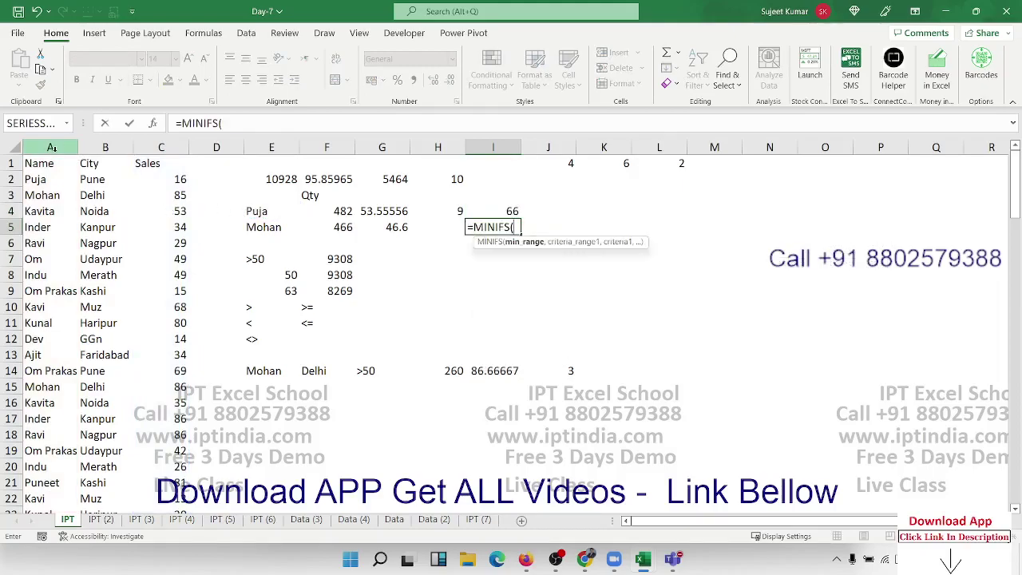
click(160, 147)
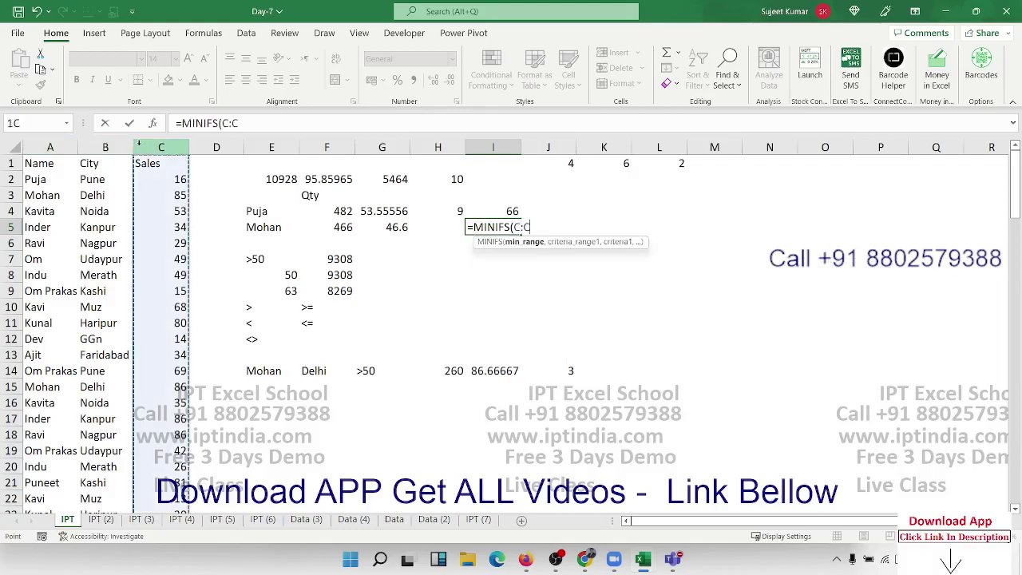
text(,)
click(56, 148)
text(,)
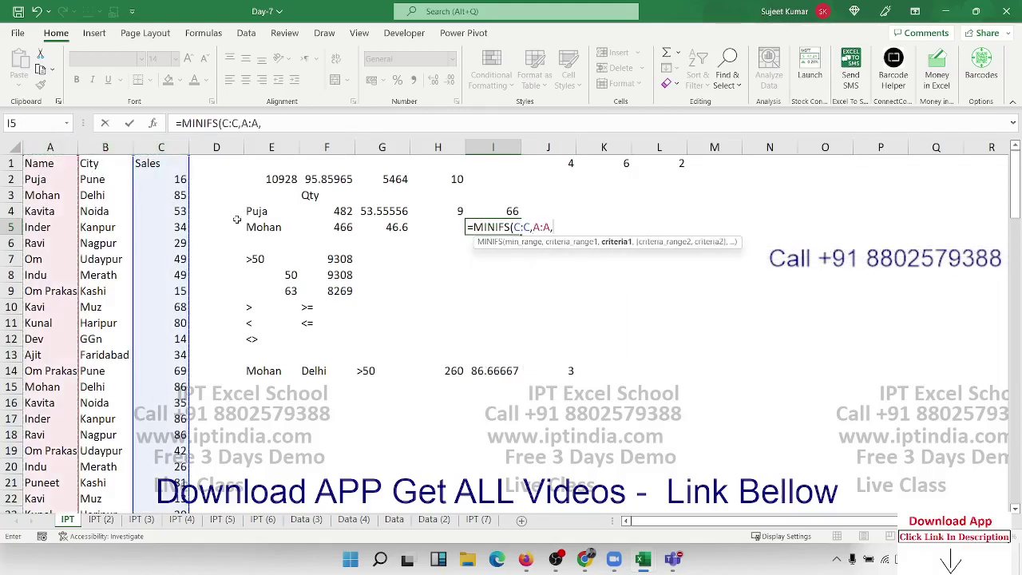
click(268, 227)
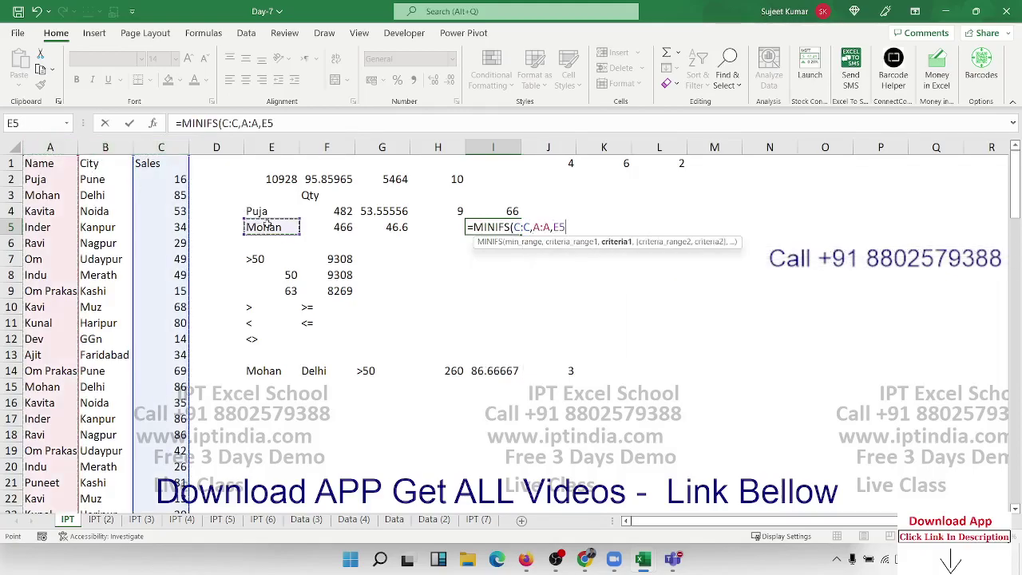
key(Return)
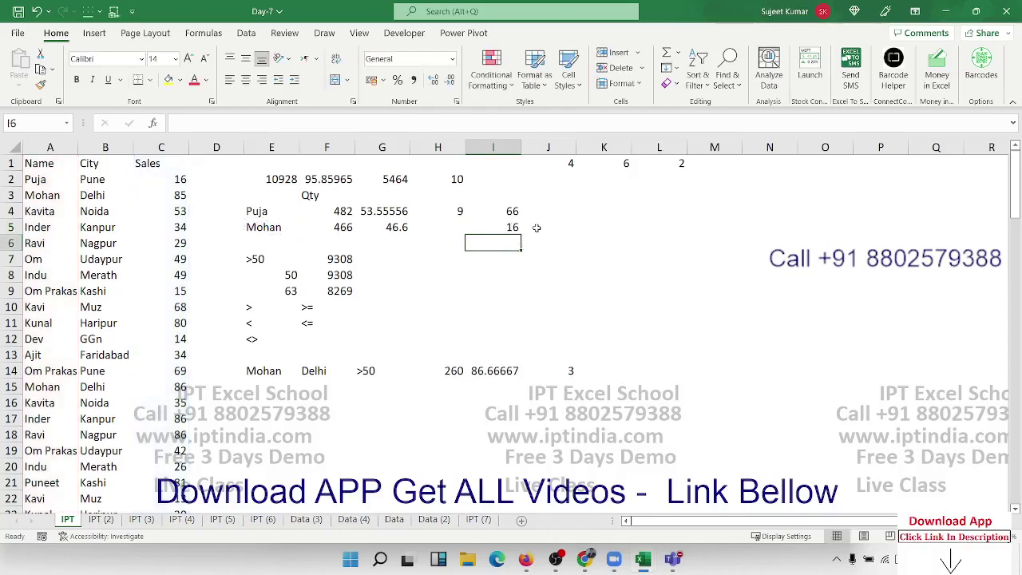
On the IPT (2) sheet, delete the Top 1–5 LARGE and SMALL results in F6:H10
click(523, 227)
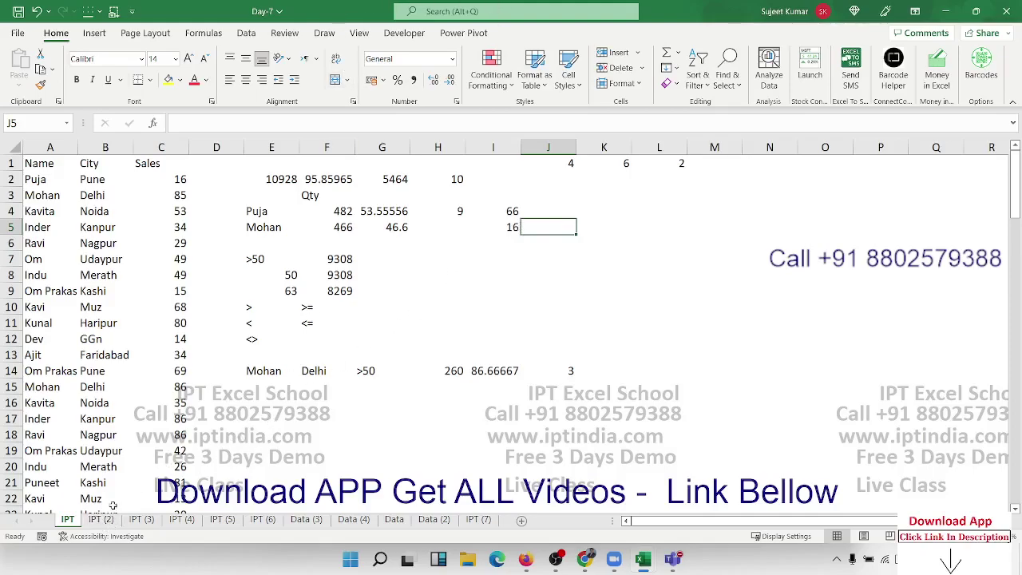
click(100, 520)
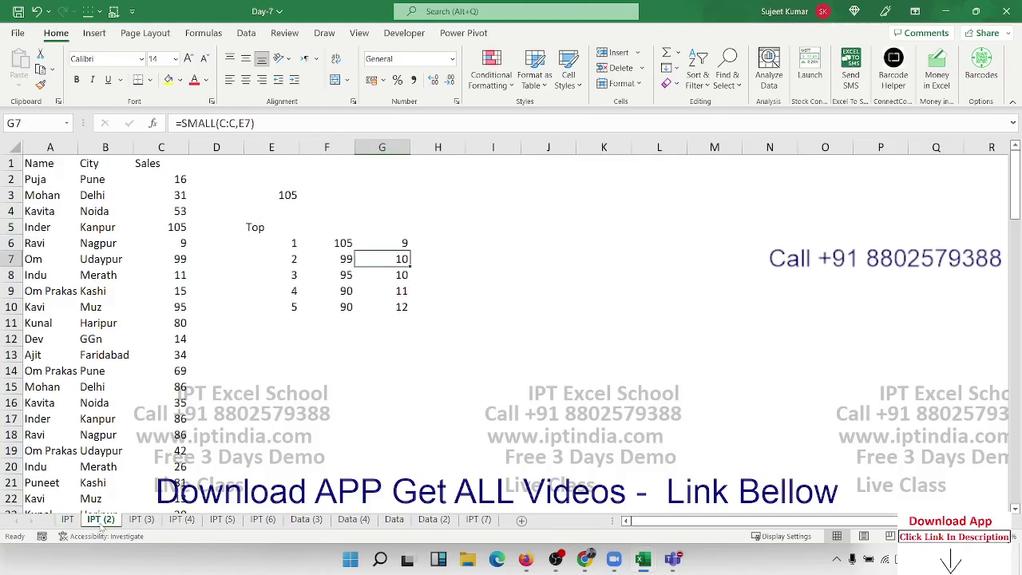
click(366, 399)
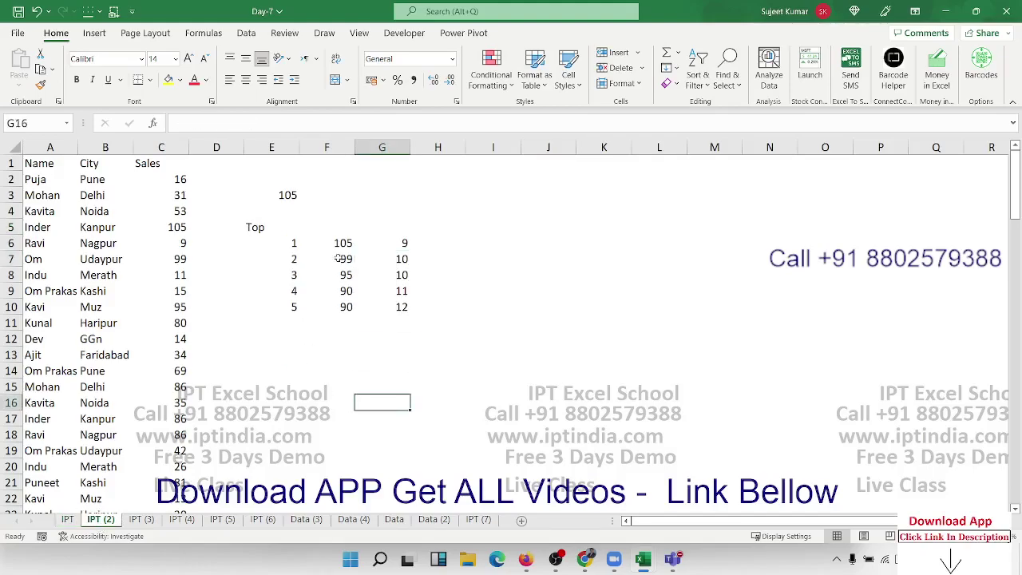
drag(337, 246, 445, 309)
key(Delete)
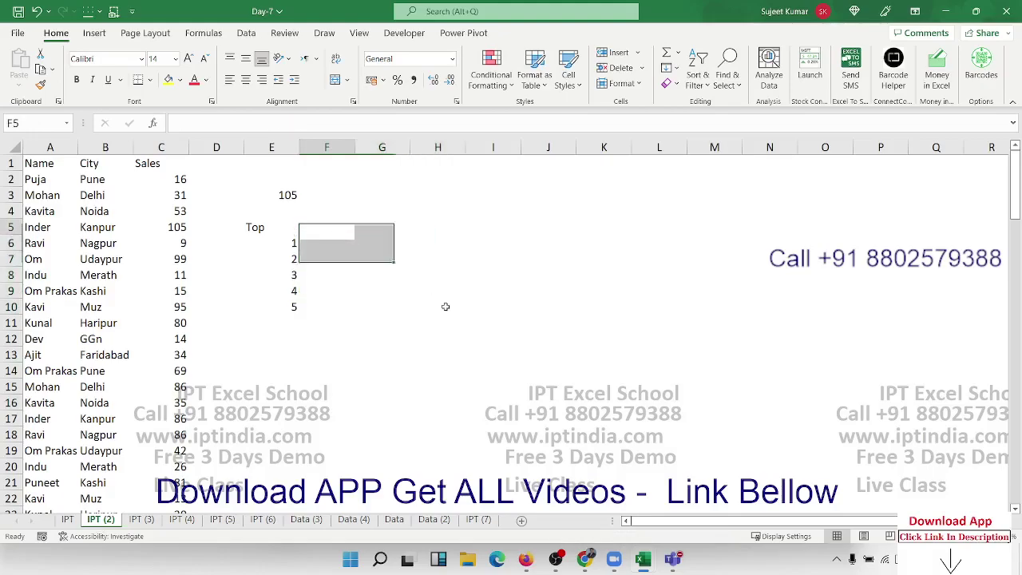
key(Up)
key(Up)
key(Left)
key(Up)
Redo the misspelled formula in E3 as =MAX(C:C)
text(=)
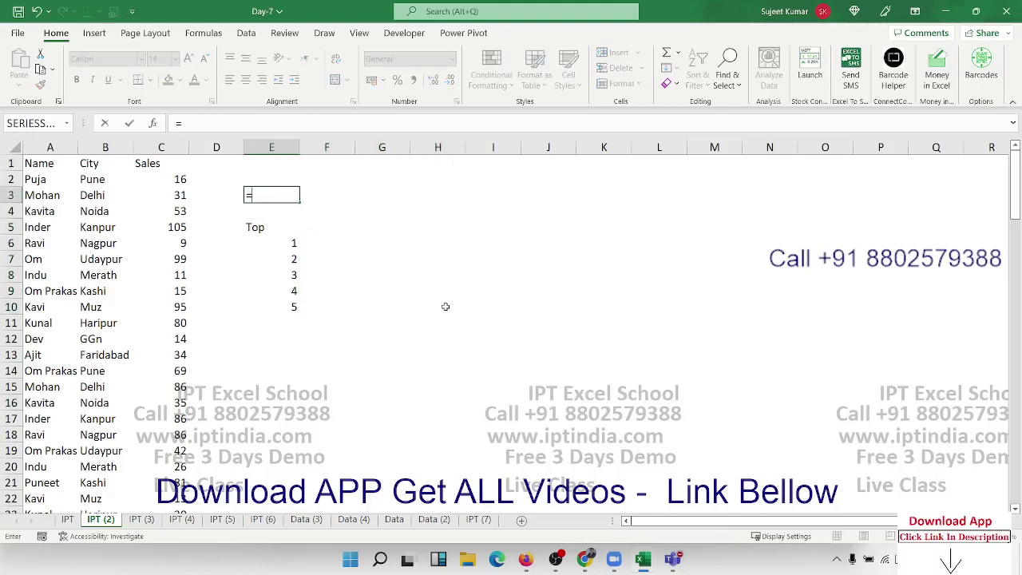
text(amx)
key(Tab)
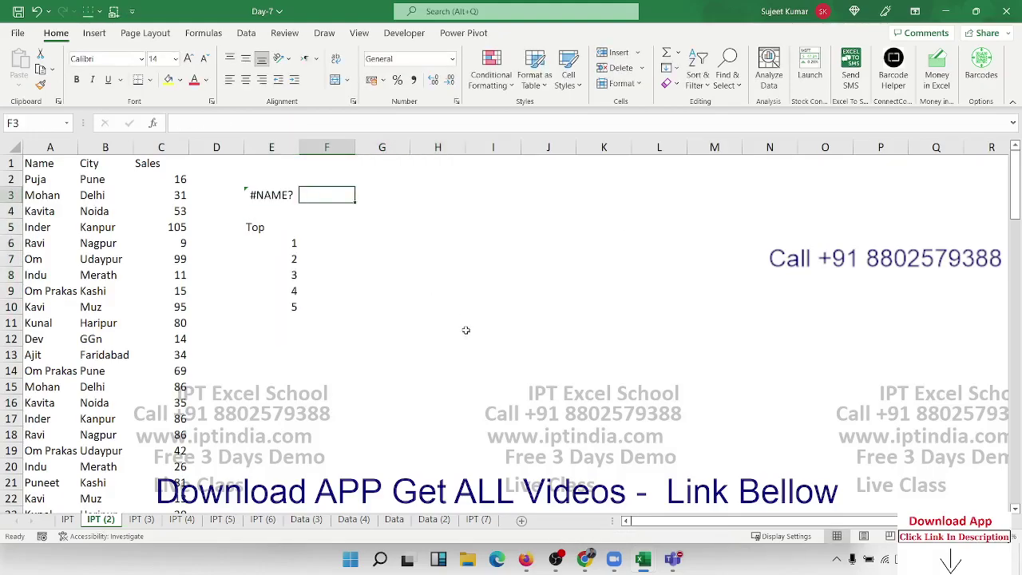
key(Left)
text(=ma)
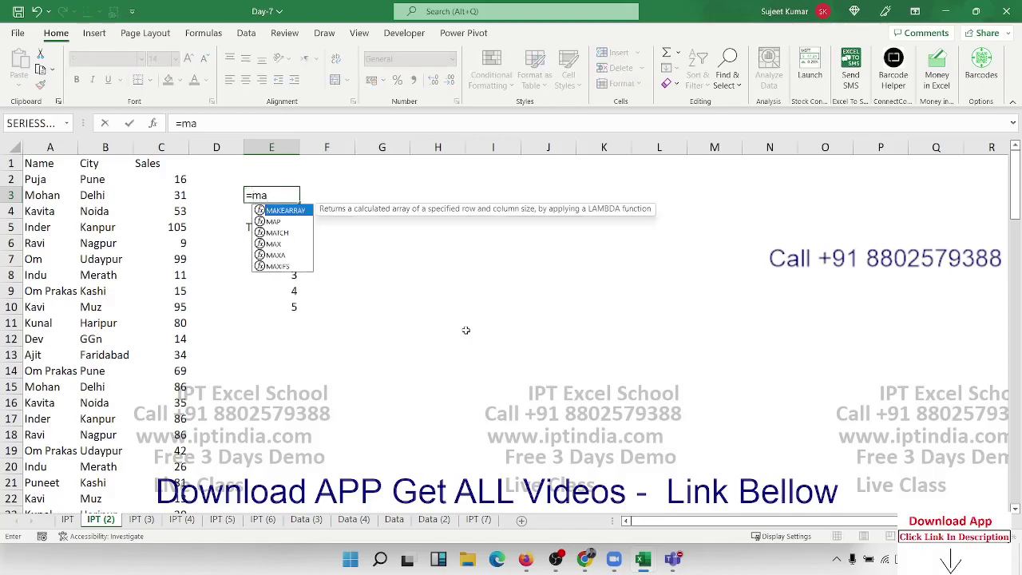
text(x)
key(Tab)
click(163, 147)
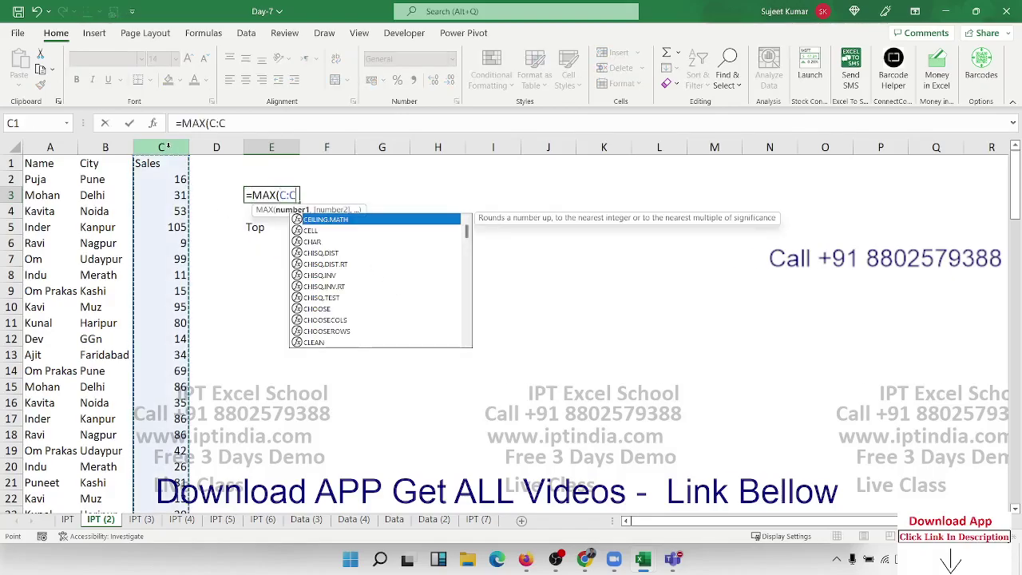
text())
key(Return)
key(Up)
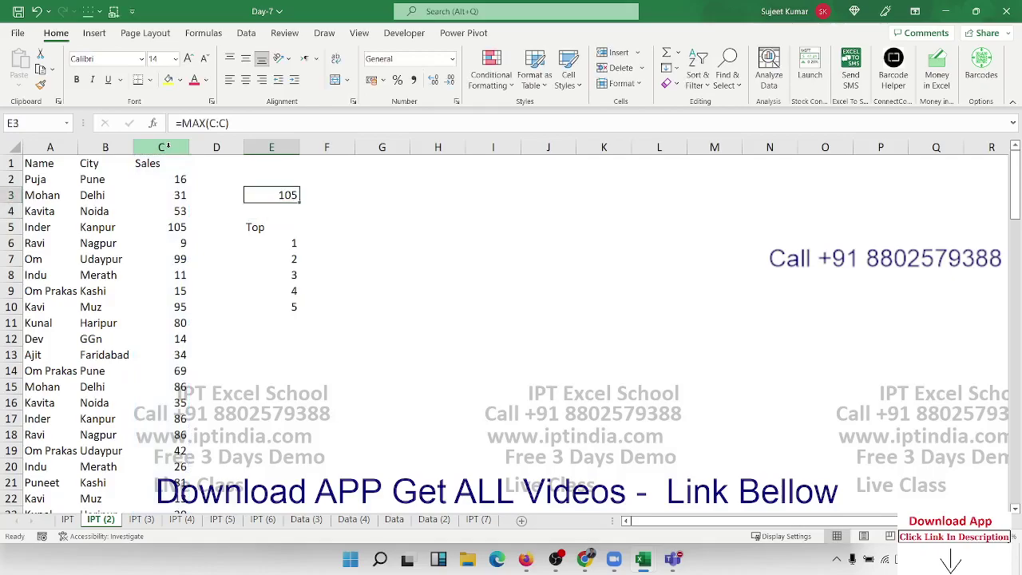
Enter =LARGE(C:C,E6) in F6 for the rank 1 sale
key(Down)
key(Down)
key(Down)
key(Right)
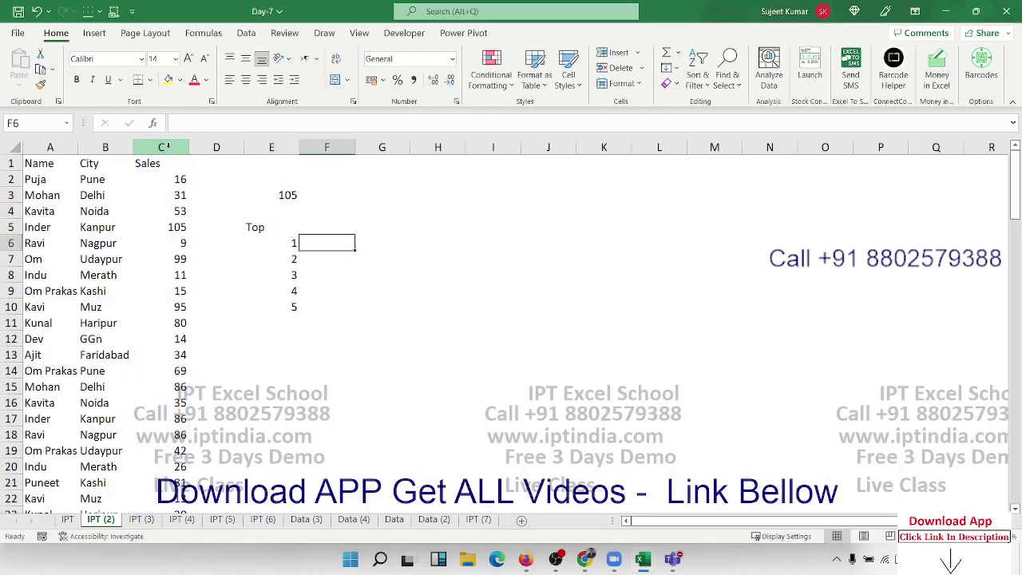
text(=la)
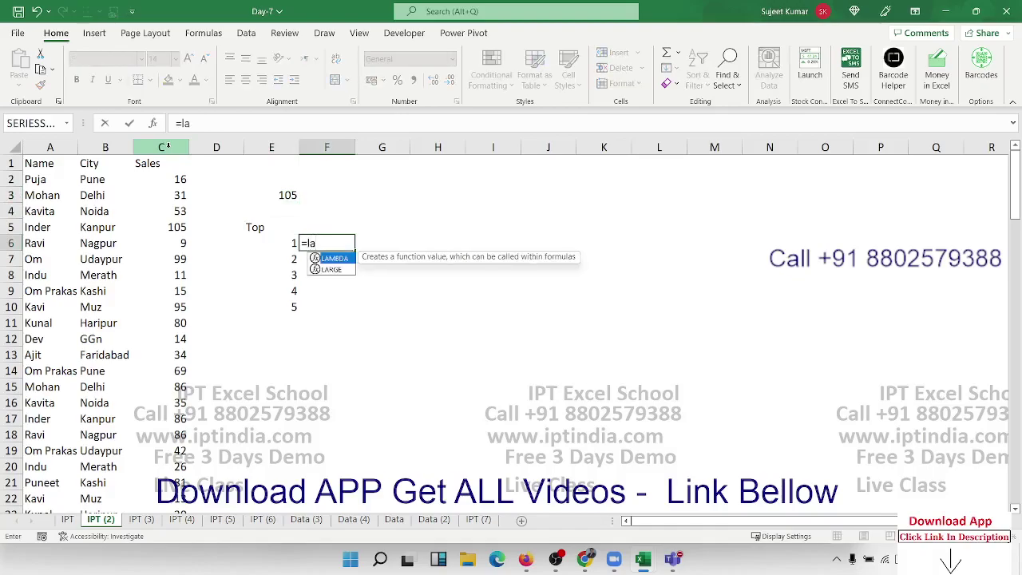
key(Down)
key(Tab)
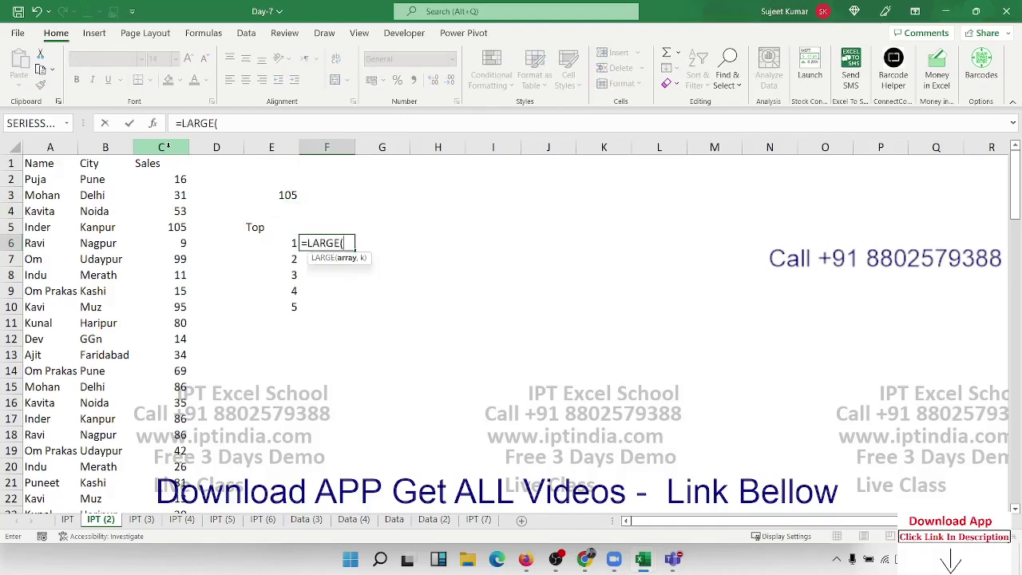
click(162, 147)
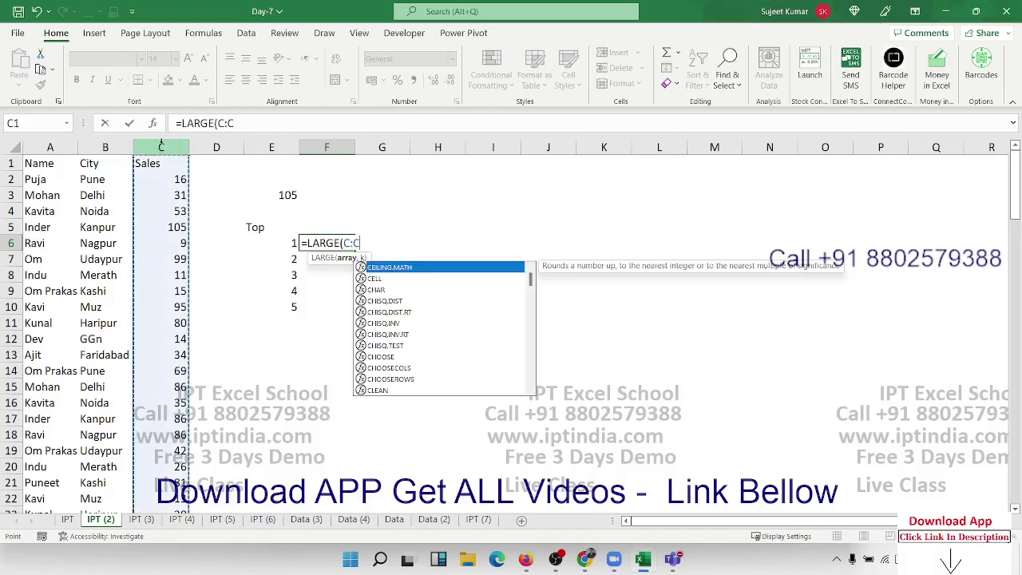
text(,)
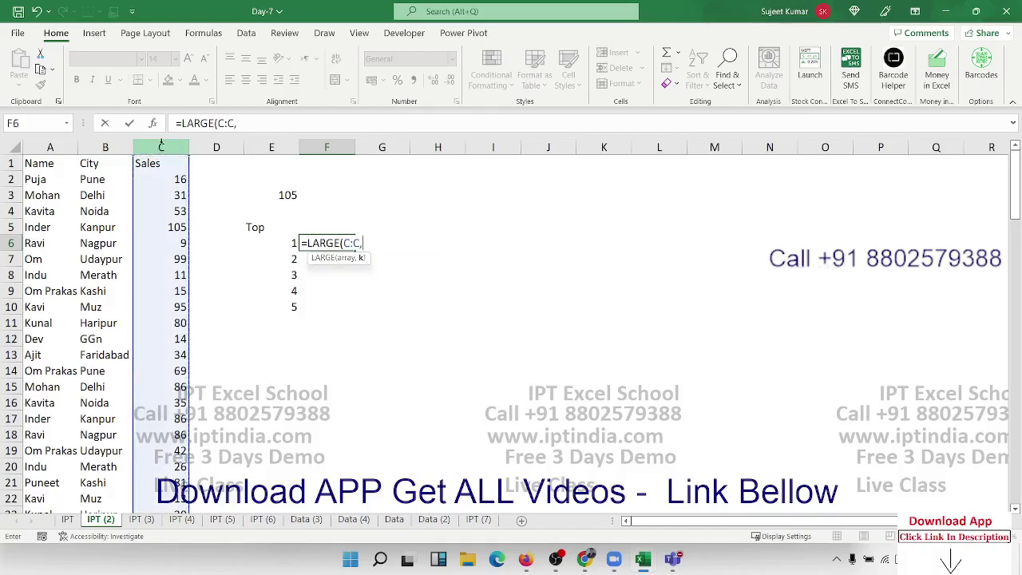
click(263, 243)
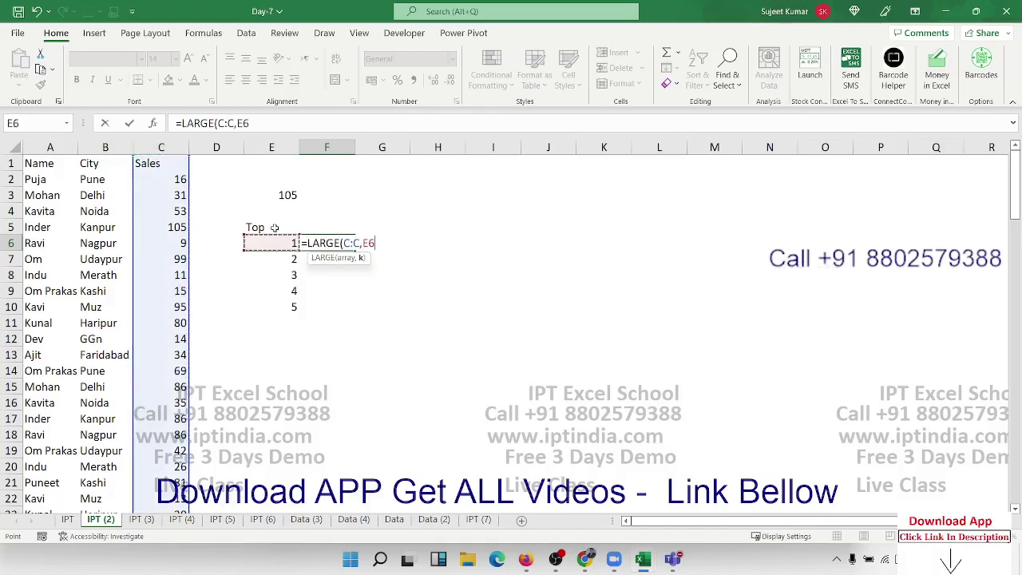
key(Return)
Fill the LARGE formula down to F10 with Ctrl+D, giving 105, 99, 95, 90, 90
key(Up)
key(shift+Down)
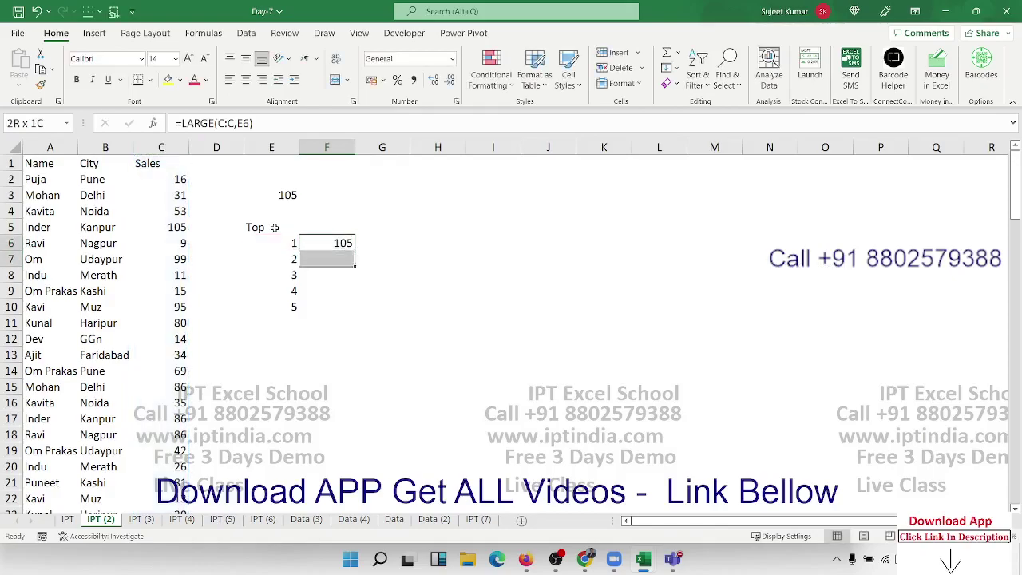
key(shift+Down)
key(shift+Down)
key(shift+Down)
key(ctrl+d)
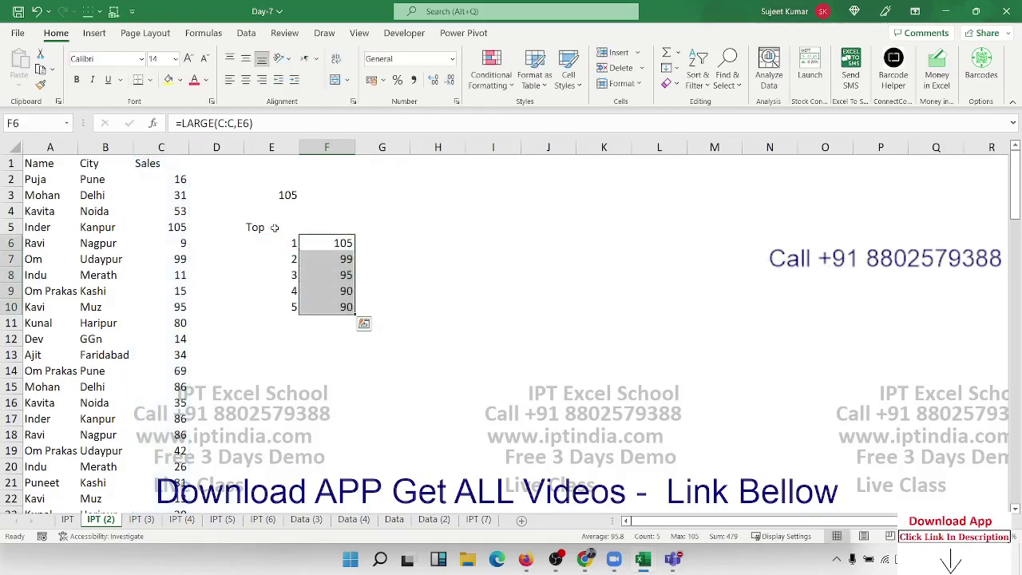
key(Up)
key(Down)
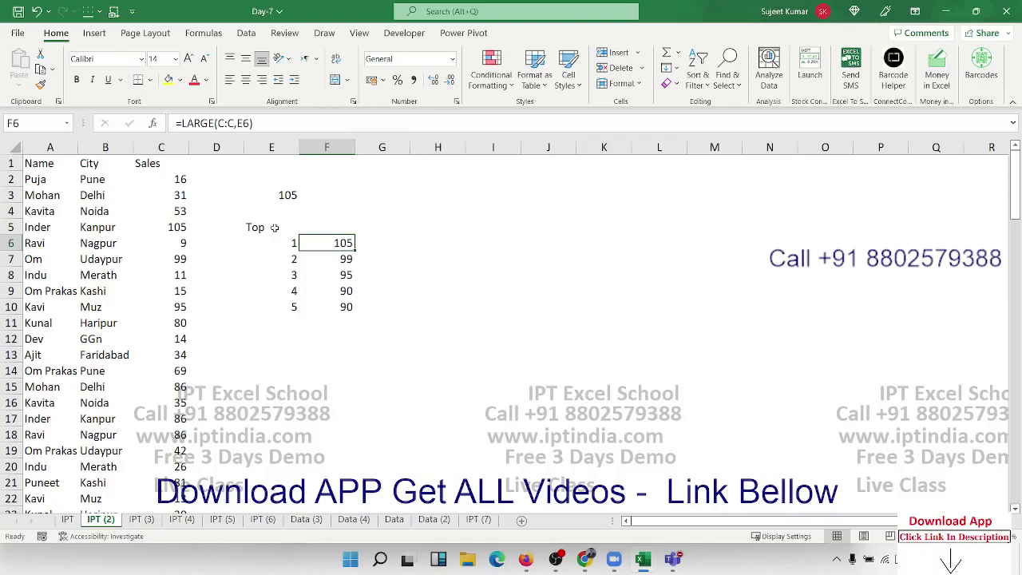
key(Down)
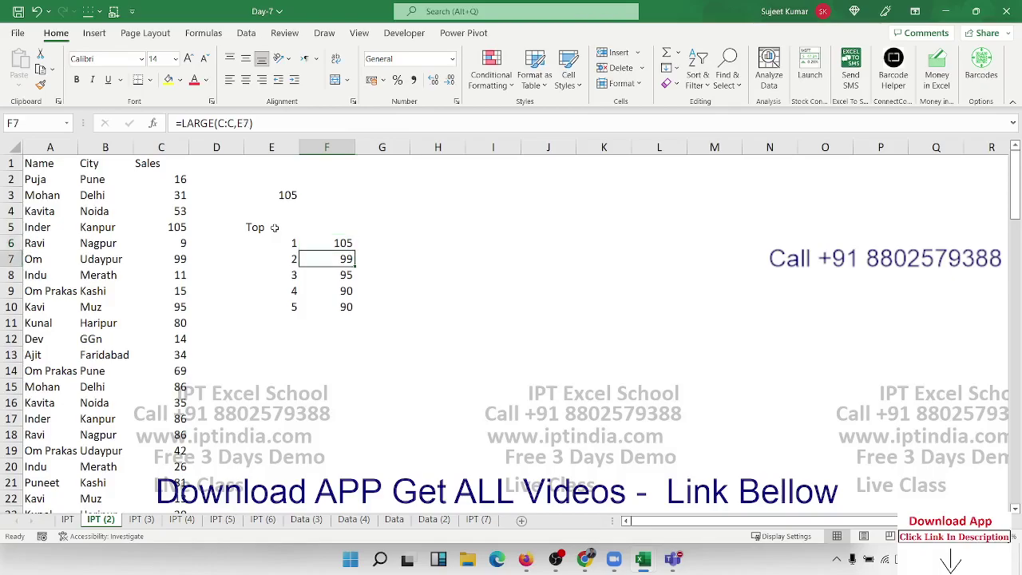
key(Down)
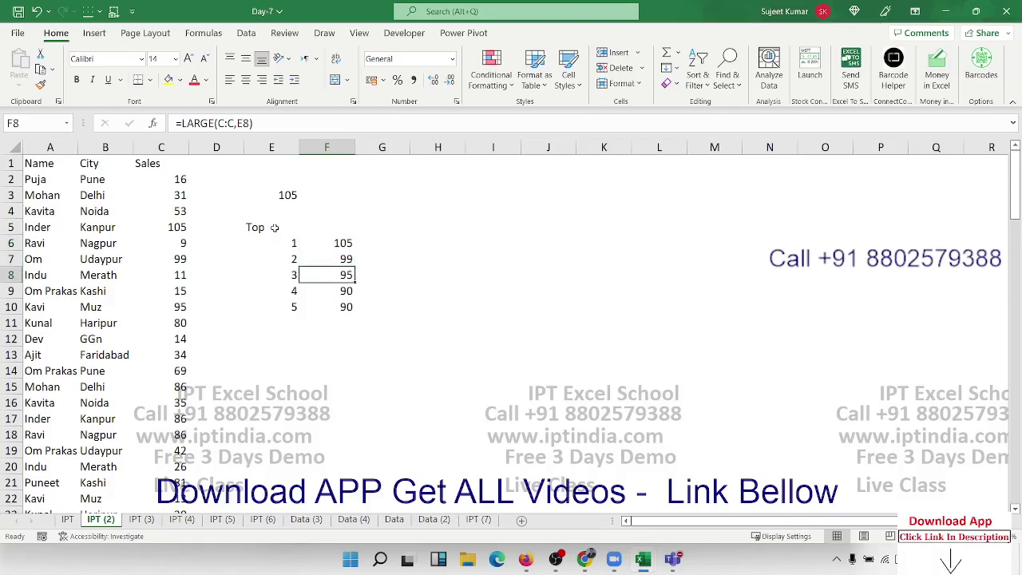
key(Down)
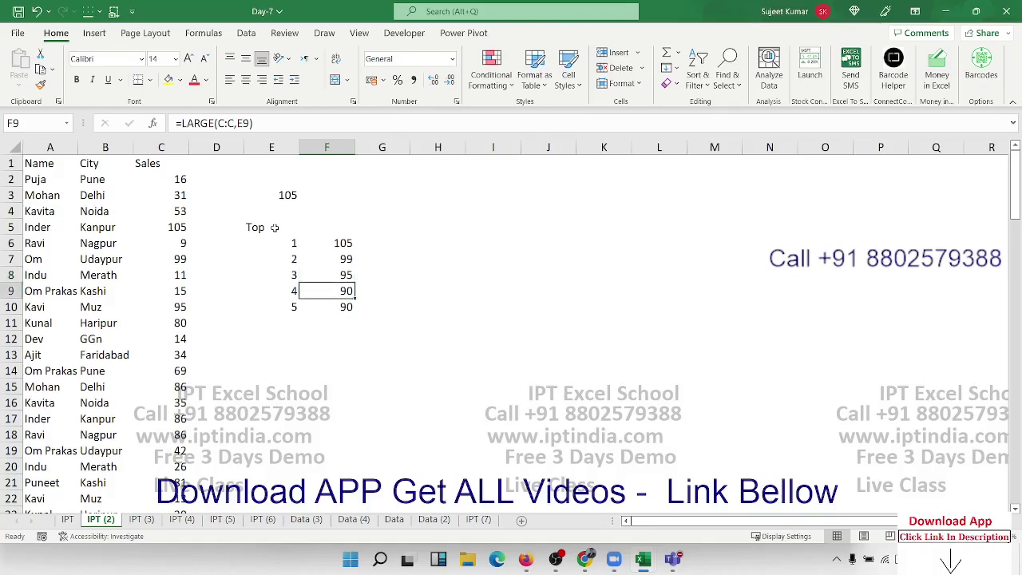
key(Down)
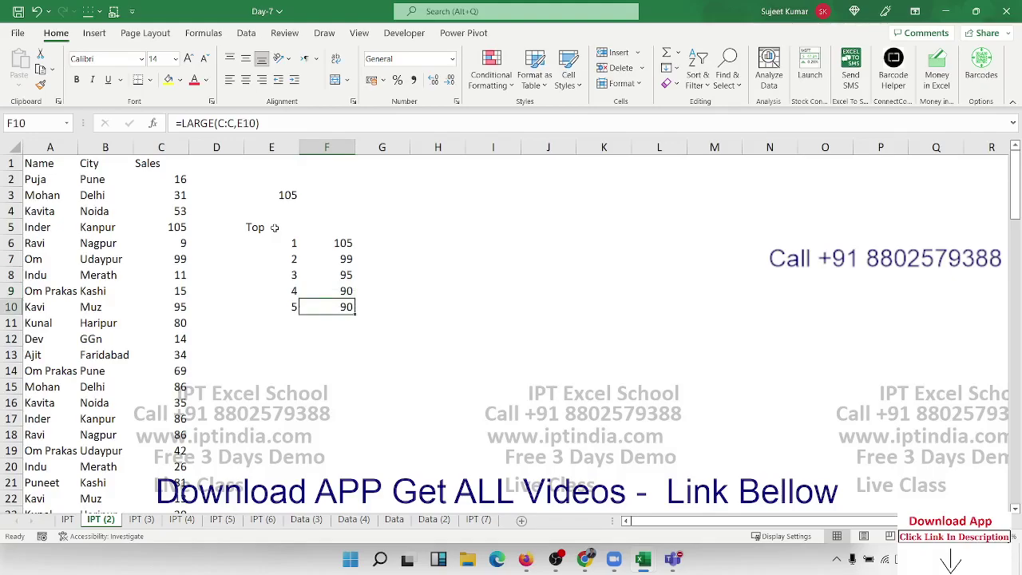
key(Up)
key(Up)
key(Up)
key(Up)
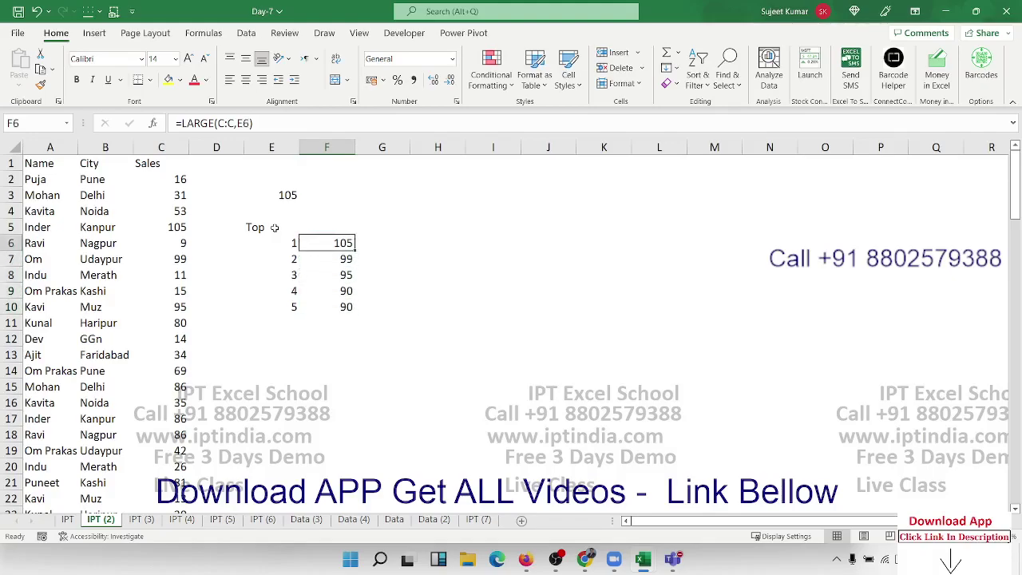
key(Right)
Enter =SMALL(C:C,E6) in G6 for the smallest sale
text(=sm)
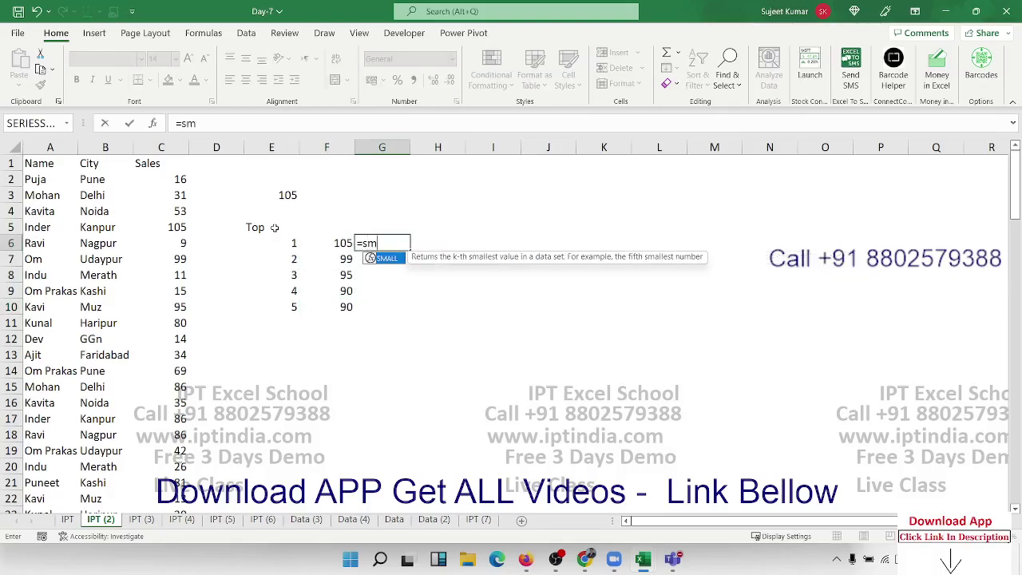
key(Tab)
key(Left)
key(Left)
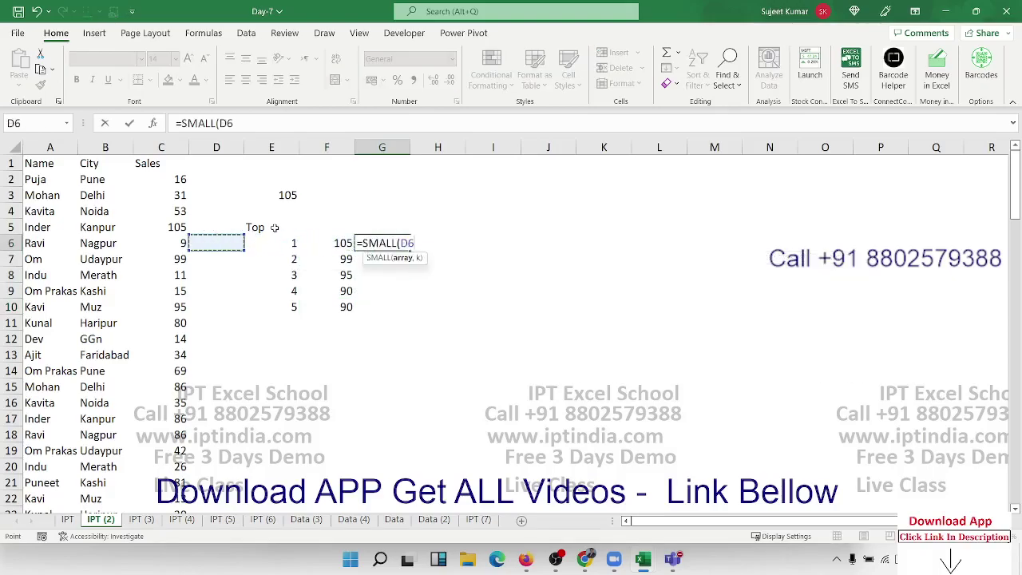
key(Left)
key(ctrl+space)
text(,)
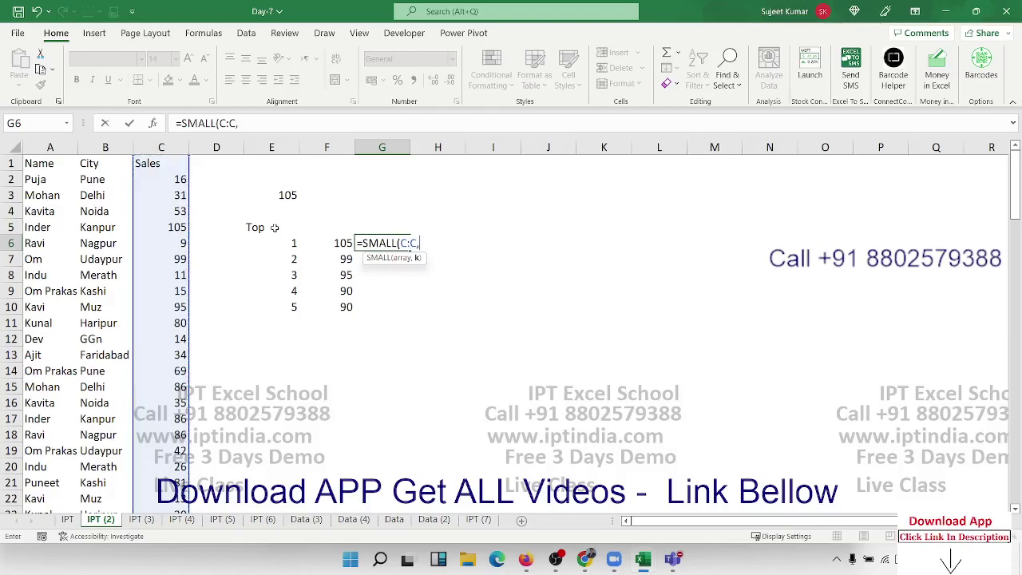
key(Left)
key(Left)
text())
key(Return)
Fill the SMALL formula down to G10, listing 9, 10, 10, 11, 12
key(Left)
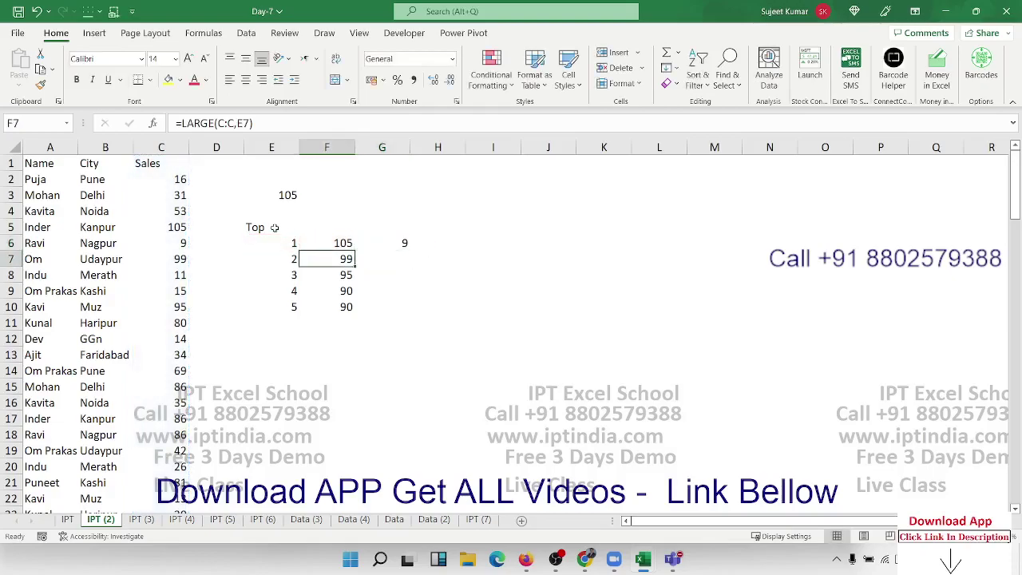
key(ctrl+Down)
key(Right)
key(ctrl+shift+Up)
key(ctrl+d)
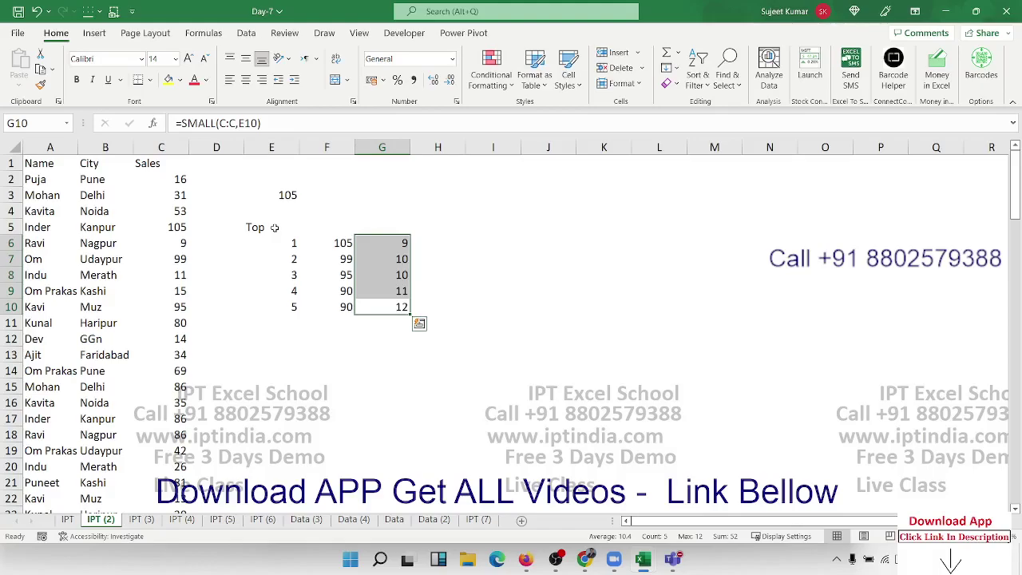
key(Left)
key(Right)
key(Up)
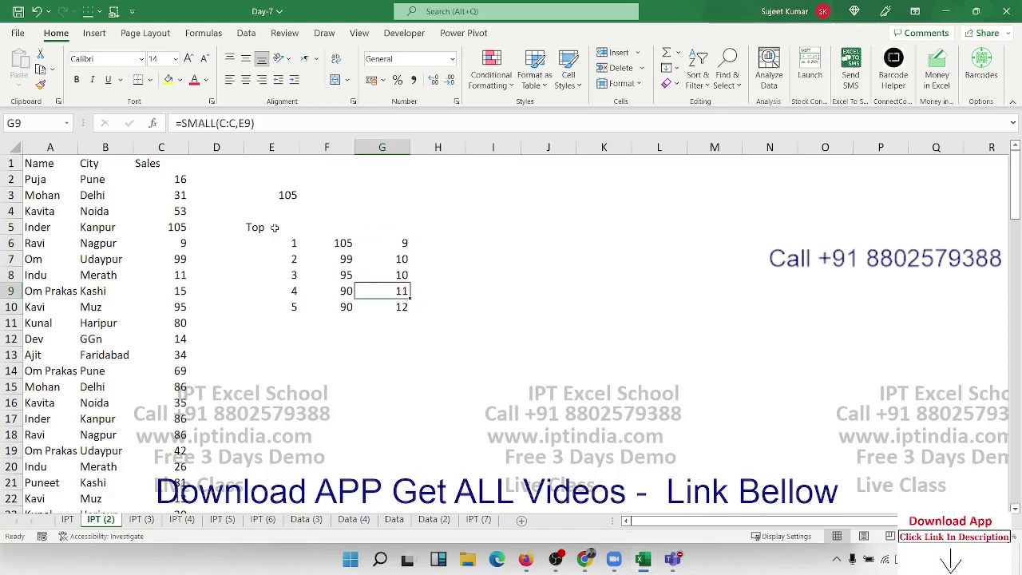
Switch to the IPT (3) sheet and inspect the column E helper values, including E5's #DIV/0!
click(142, 520)
click(263, 361)
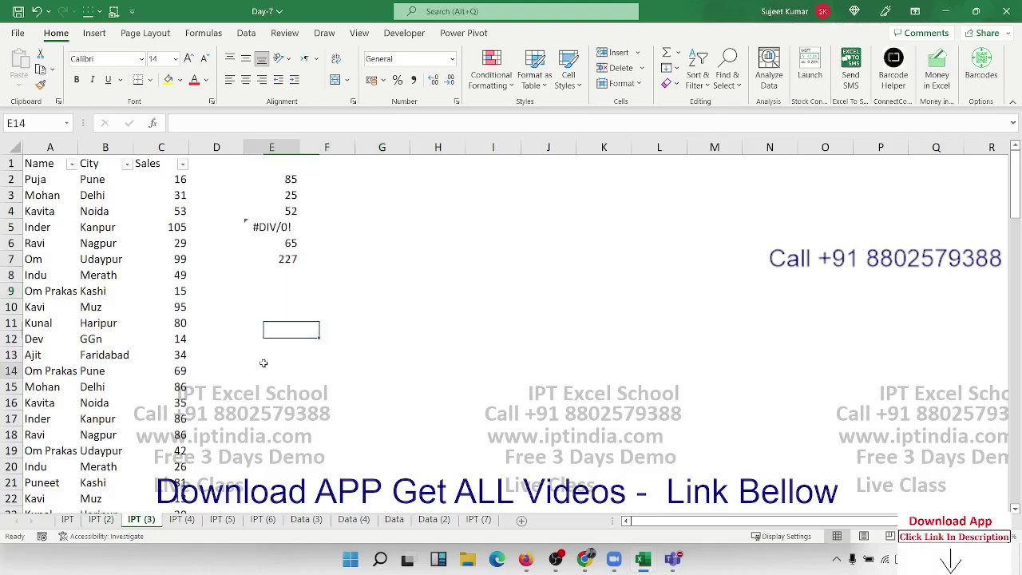
click(280, 200)
click(276, 228)
Clear the helper values in E2:E7
click(281, 244)
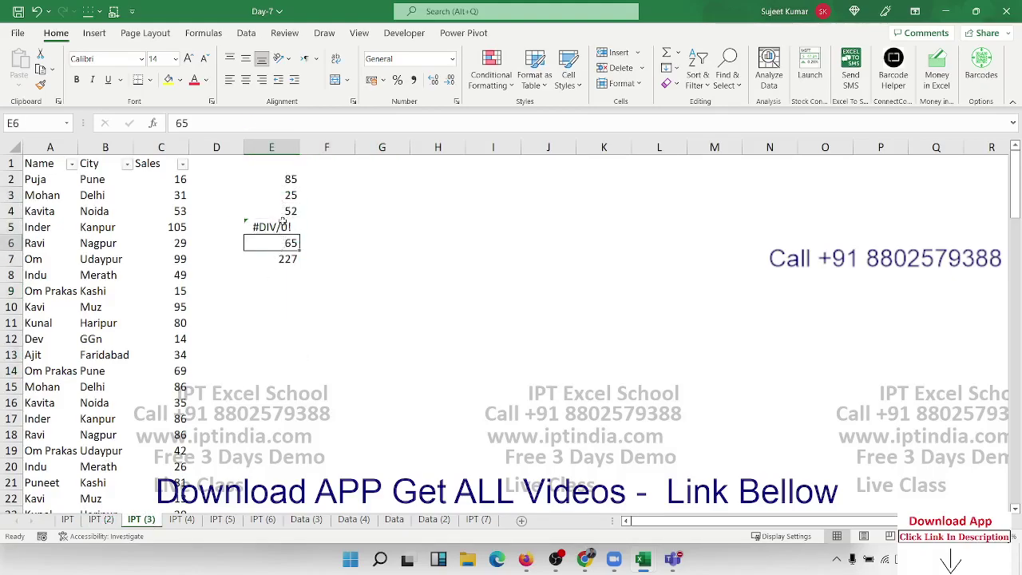
drag(281, 195, 289, 243)
key(Up)
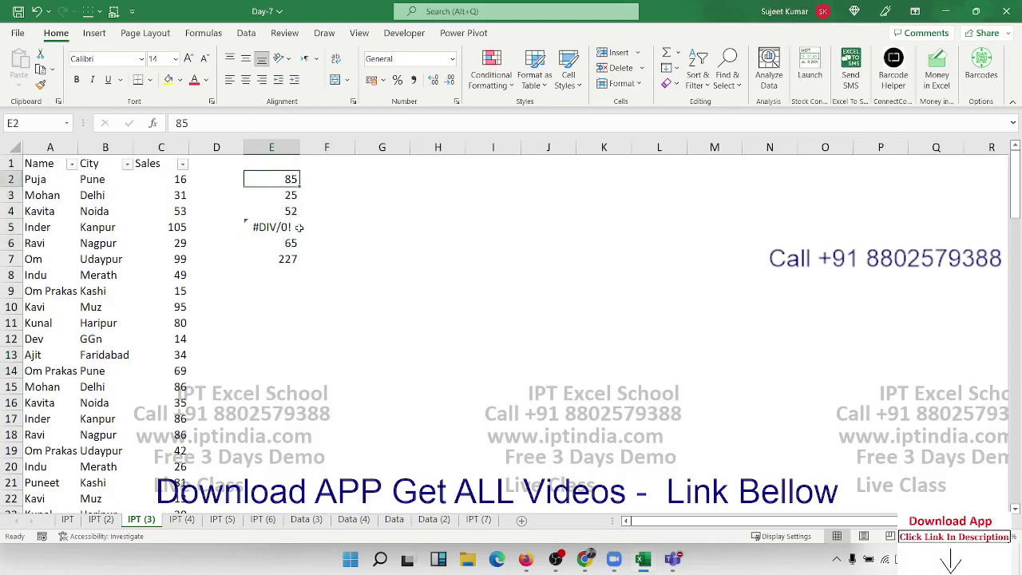
key(ctrl+shift+Down)
key(Delete)
Locate the Total cell C116 beneath the Sales data
key(Left)
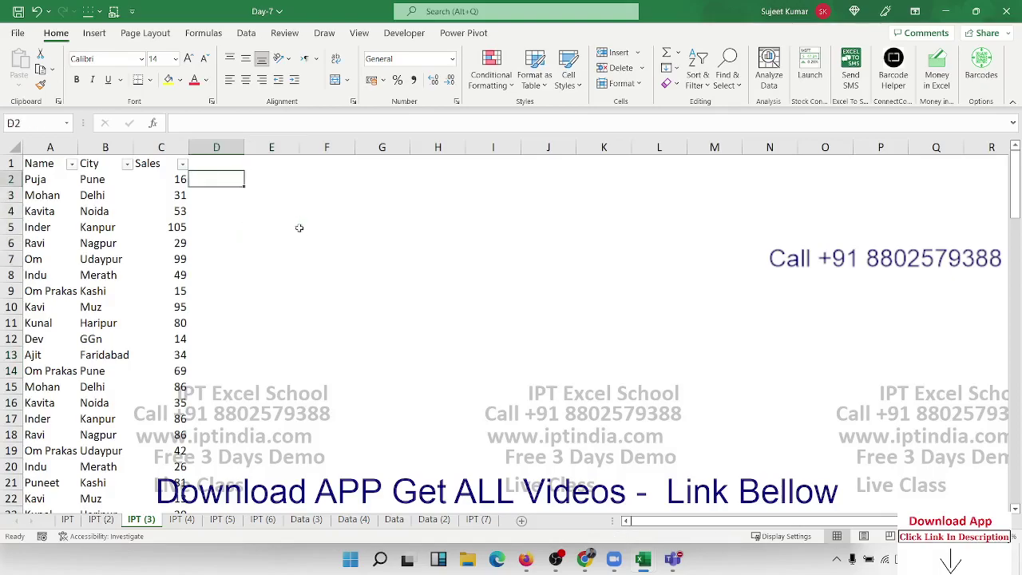
key(Left)
key(ctrl+Down)
key(ctrl+Down)
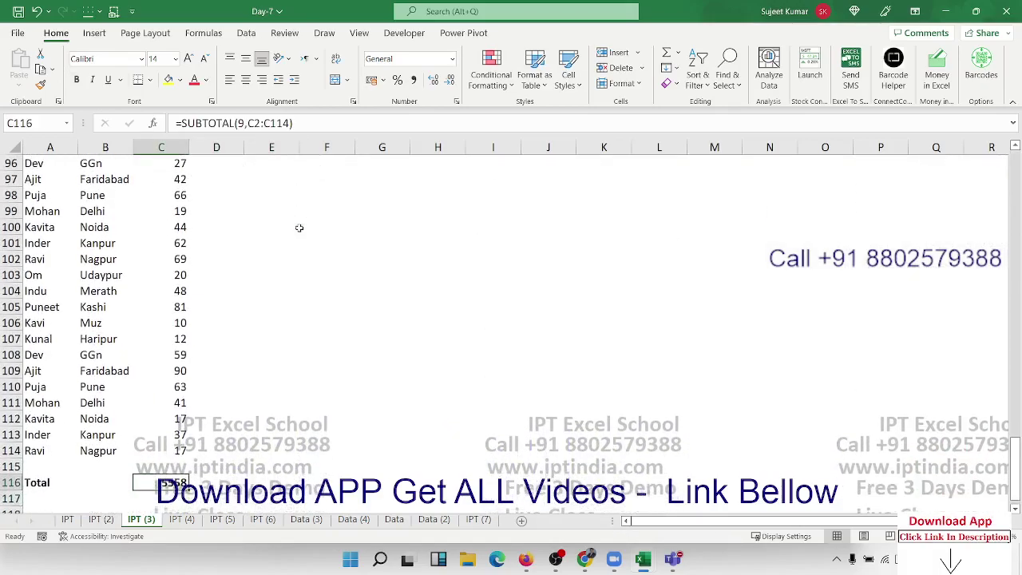
key(ctrl+Up)
key(ctrl+Up)
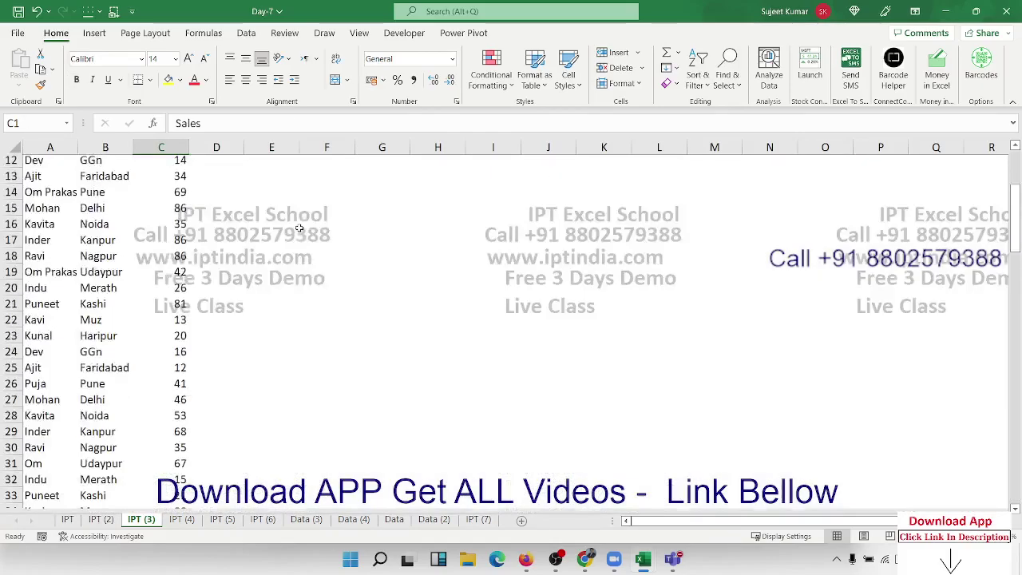
key(Down)
key(ctrl+Down)
key(Down)
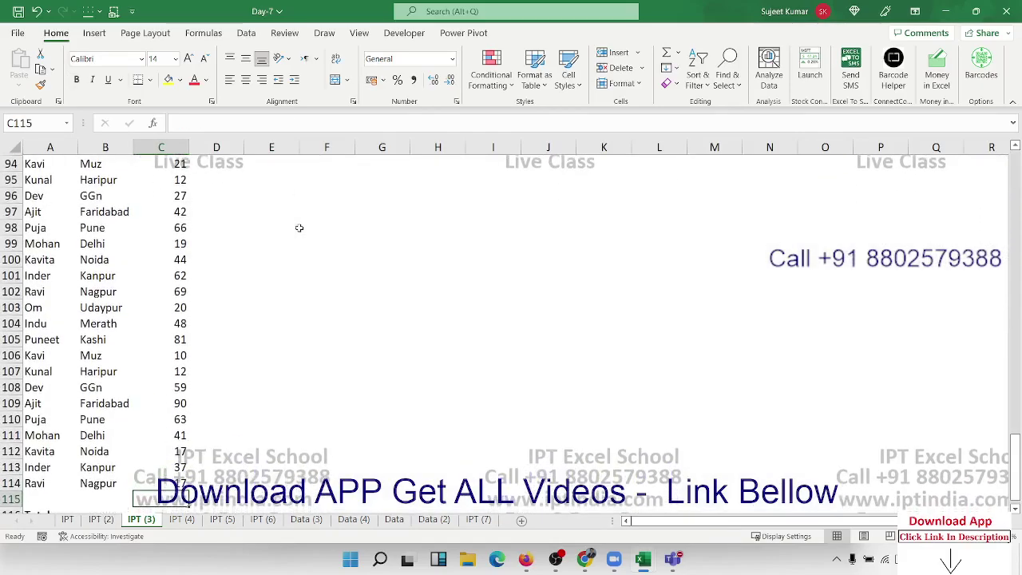
key(Down)
key(Down)
key(Up)
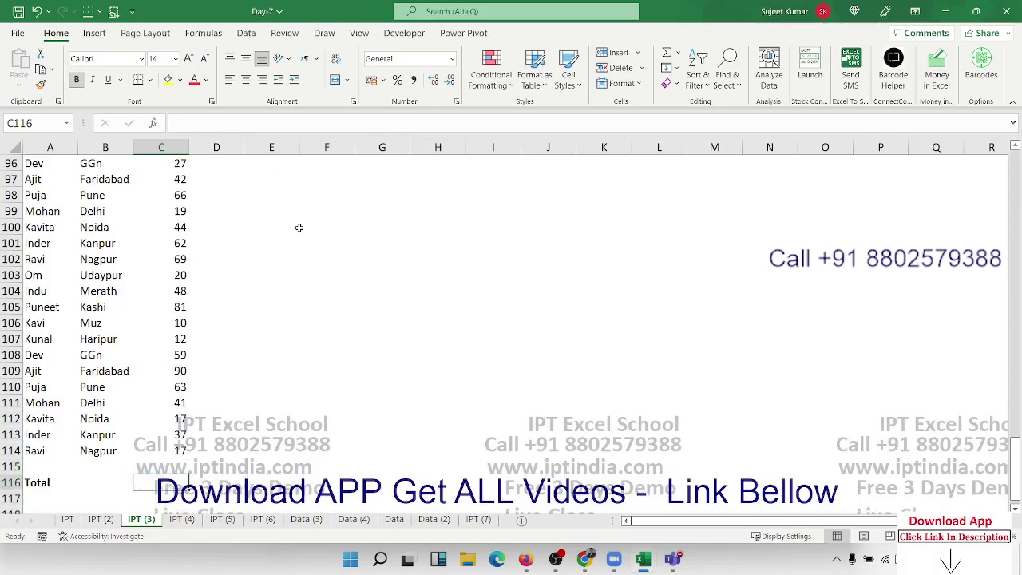
Replace the C116 Total with =SUM(C2:C114)
text(=sum)
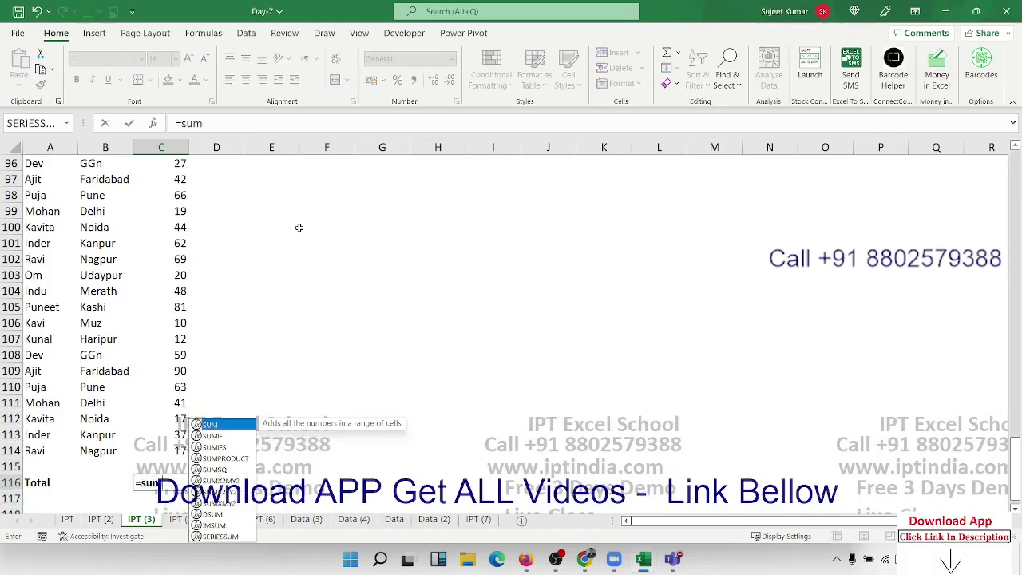
key(Tab)
key(Up)
key(Up)
key(ctrl+shift+Up)
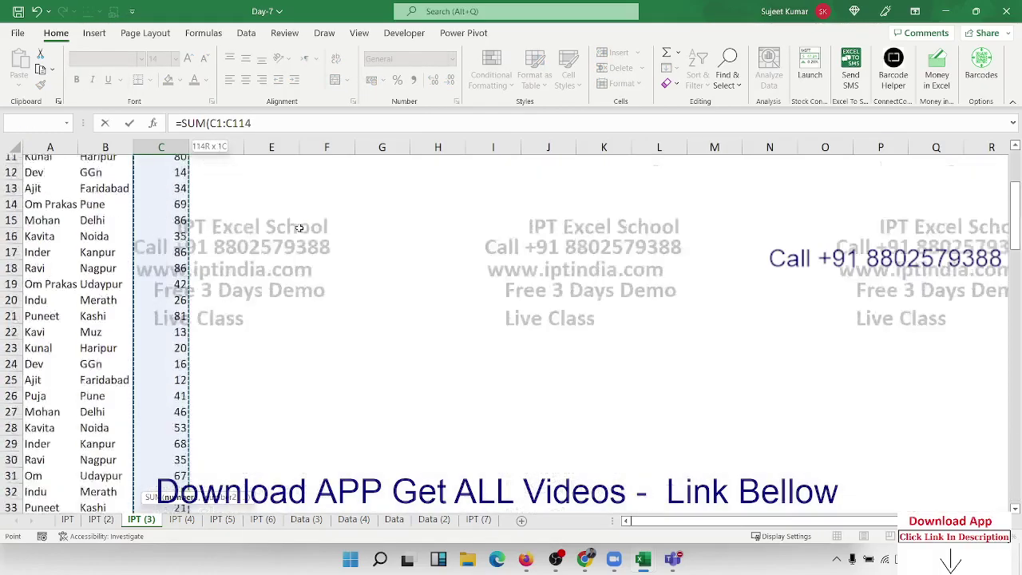
key(Return)
key(Up)
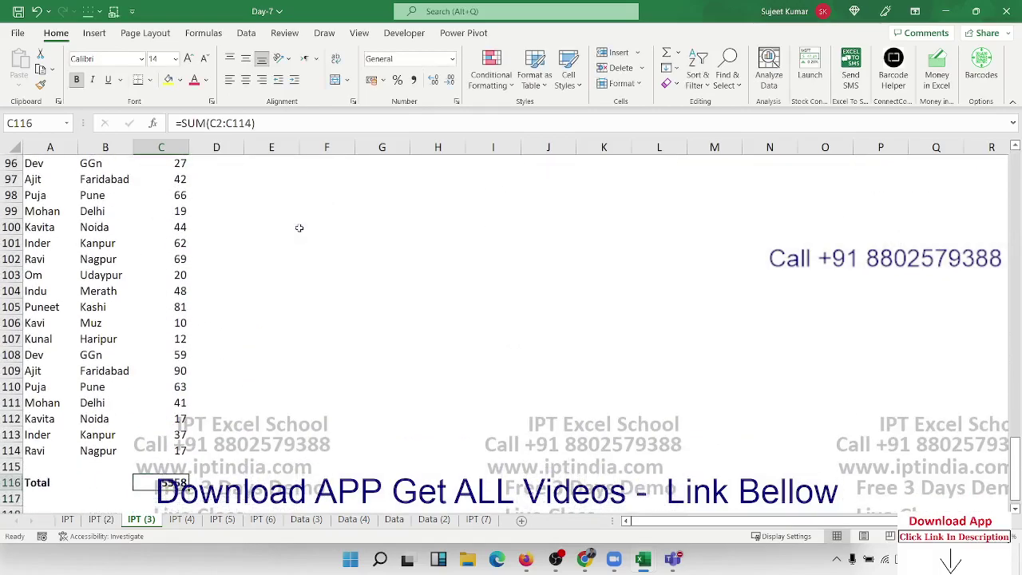
key(Up)
key(Up)
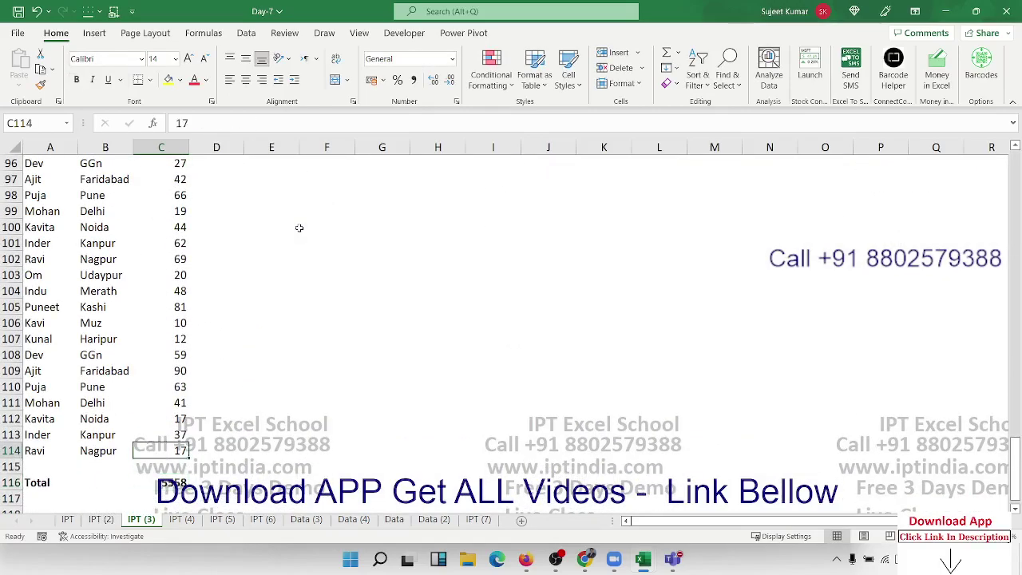
key(ctrl+Up)
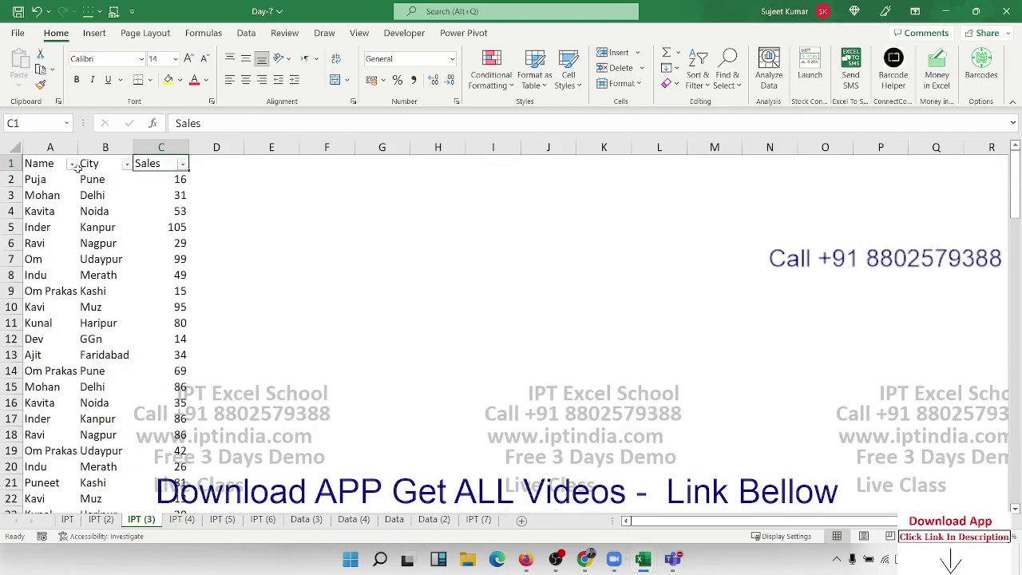
Filter the Name column to show only Ajit
click(72, 164)
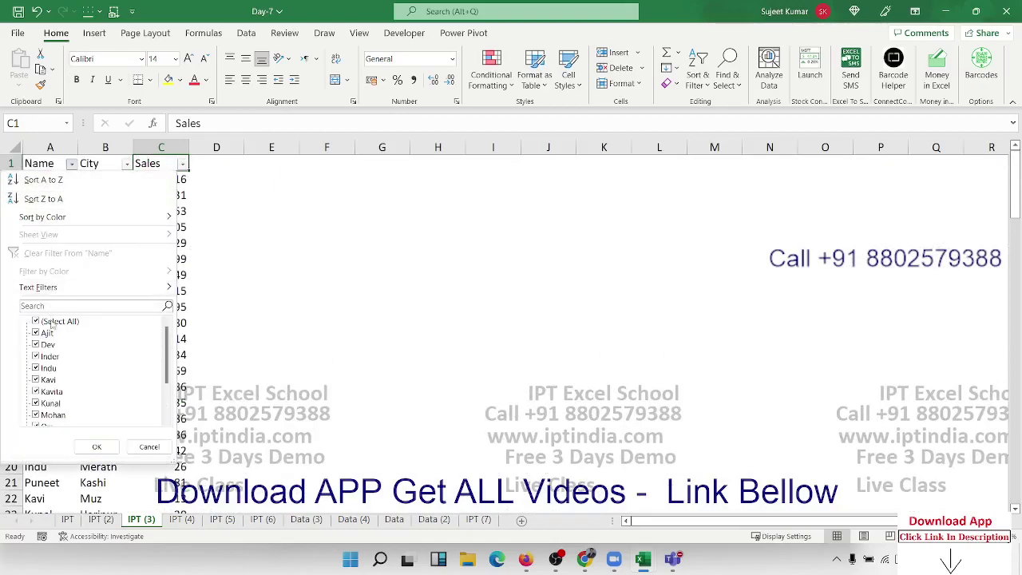
click(51, 321)
click(47, 332)
click(96, 447)
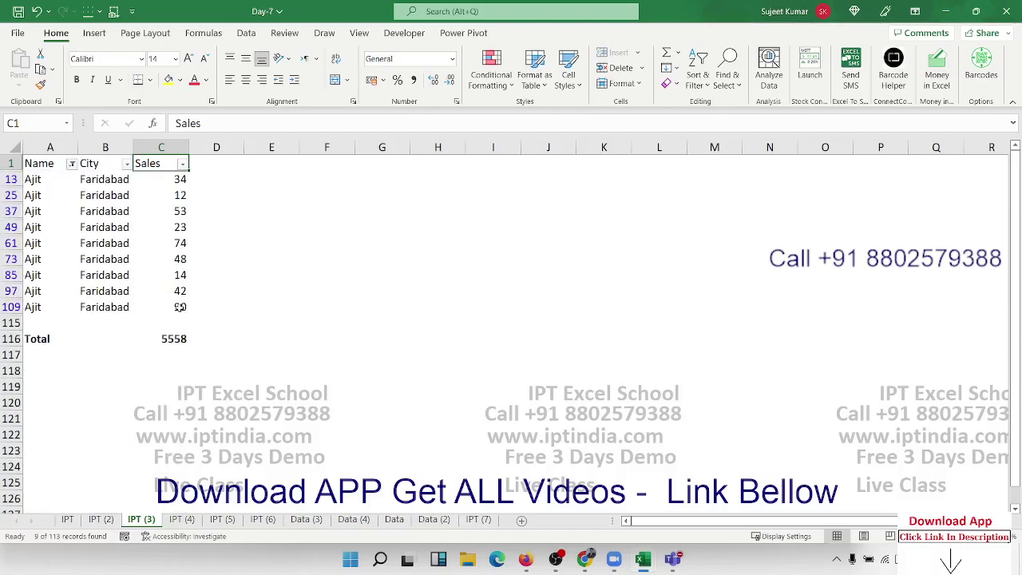
Re-commit the C116 SUM total, still 5558, then remove the table filter with Ctrl+Shift+L
drag(180, 307, 31, 176)
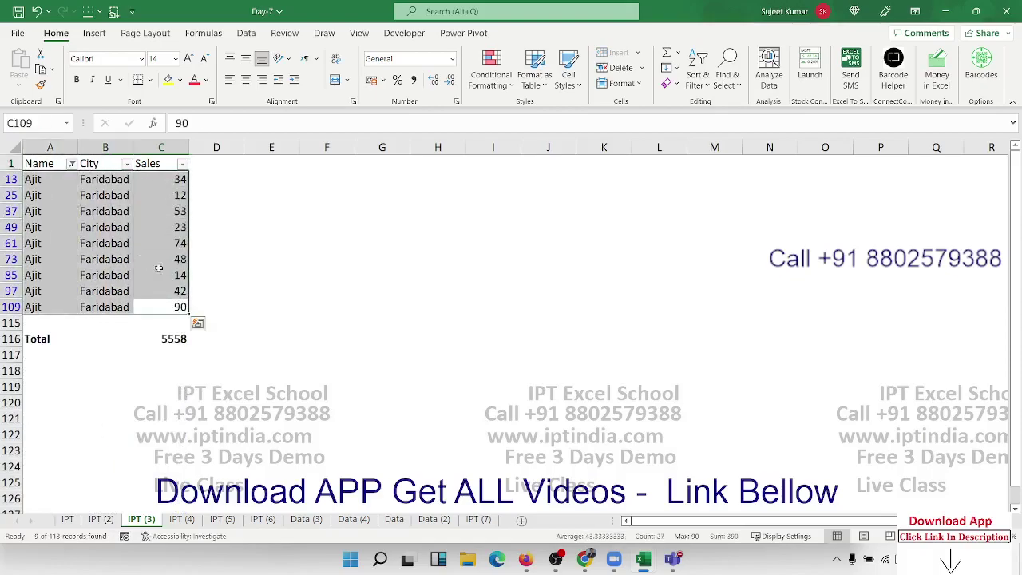
click(177, 343)
double_click(182, 341)
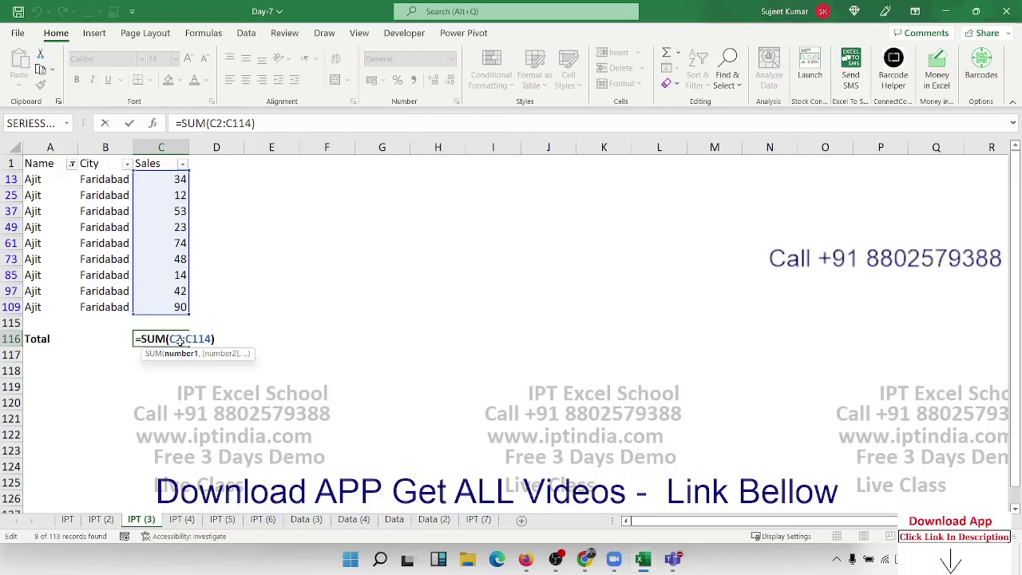
key(ctrl+Return)
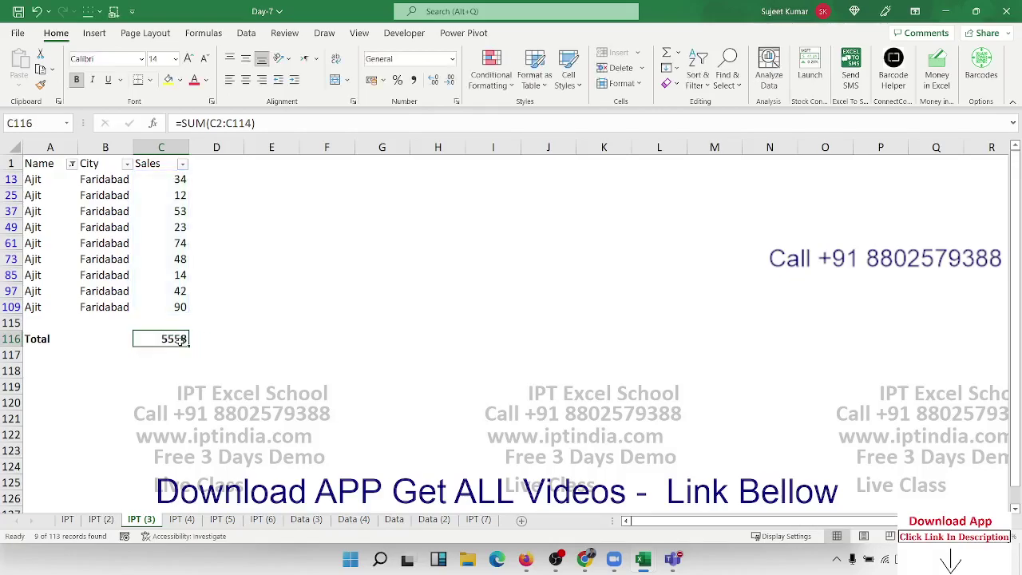
key(ctrl+shift+l)
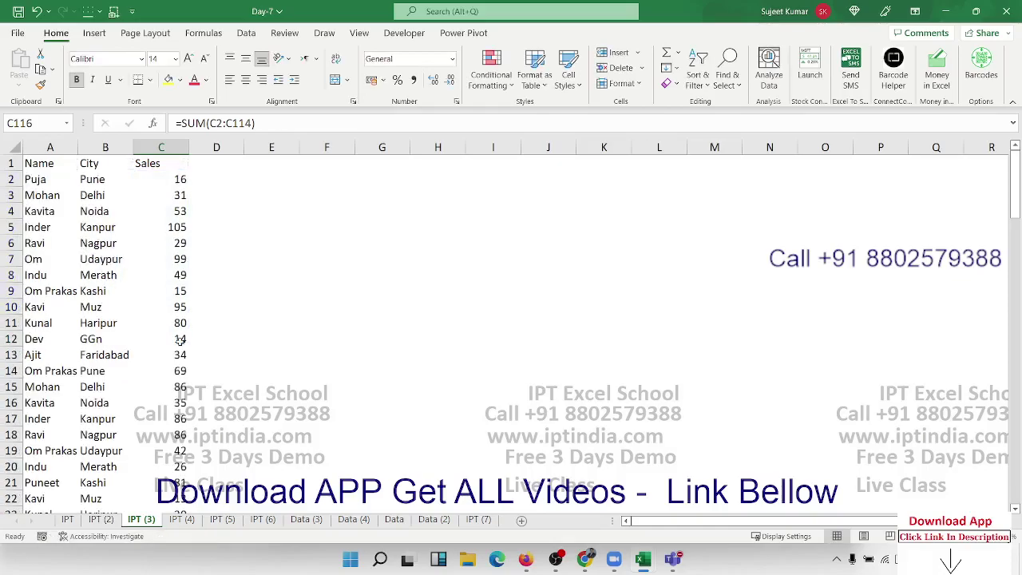
In Total cell C116, start replacing the SUM formula with the SUBTOTAL function
key(ctrl+Up)
key(ctrl+Up)
key(ctrl+Left)
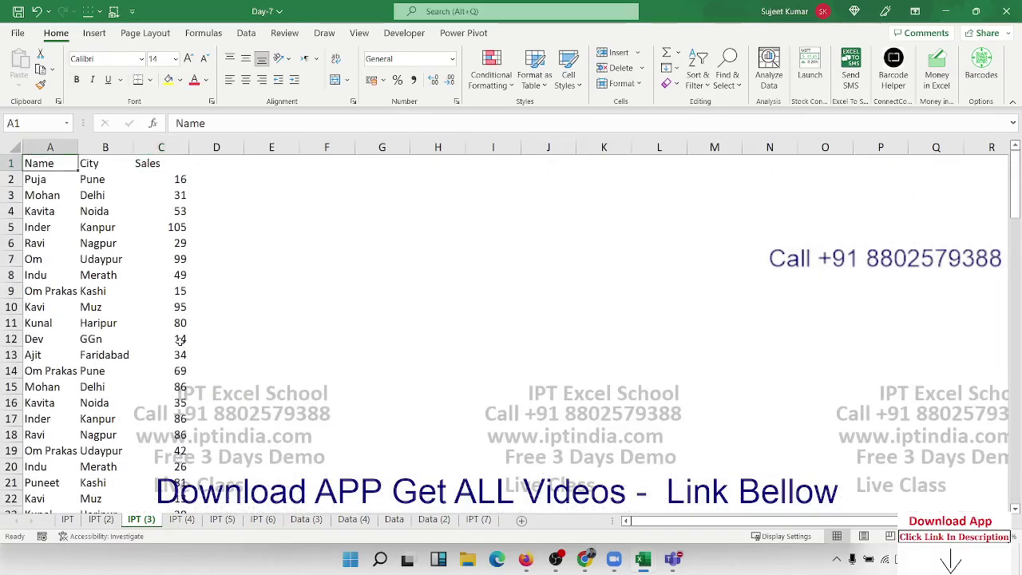
key(ctrl+Down)
key(Down)
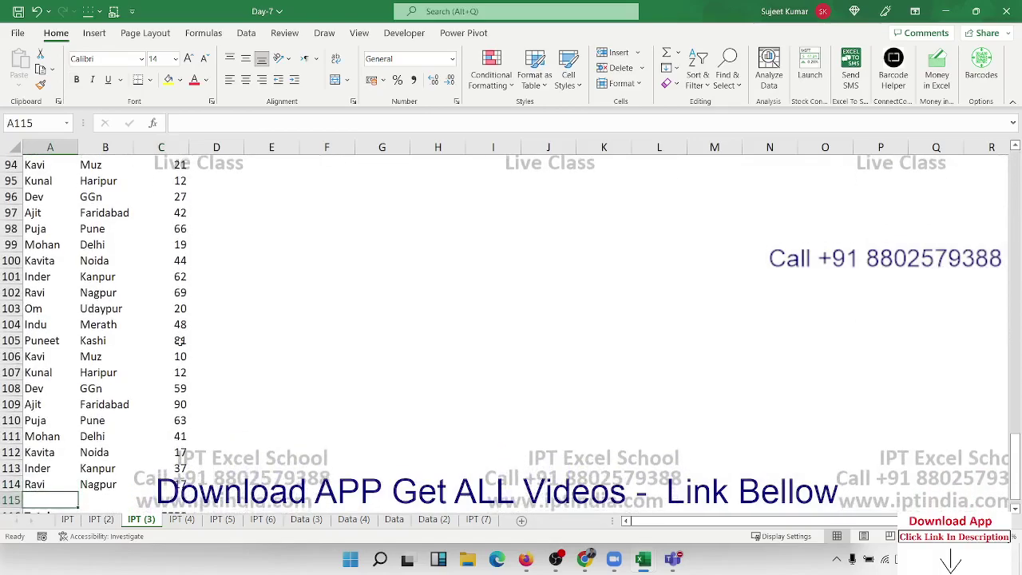
key(Down)
key(Down)
key(Right)
key(Right)
key(Up)
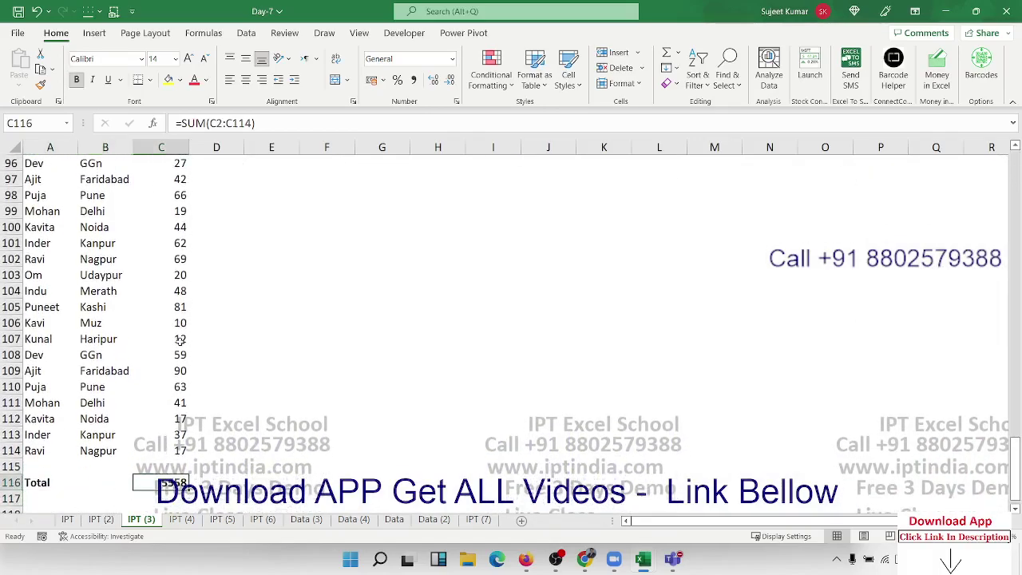
text(=su)
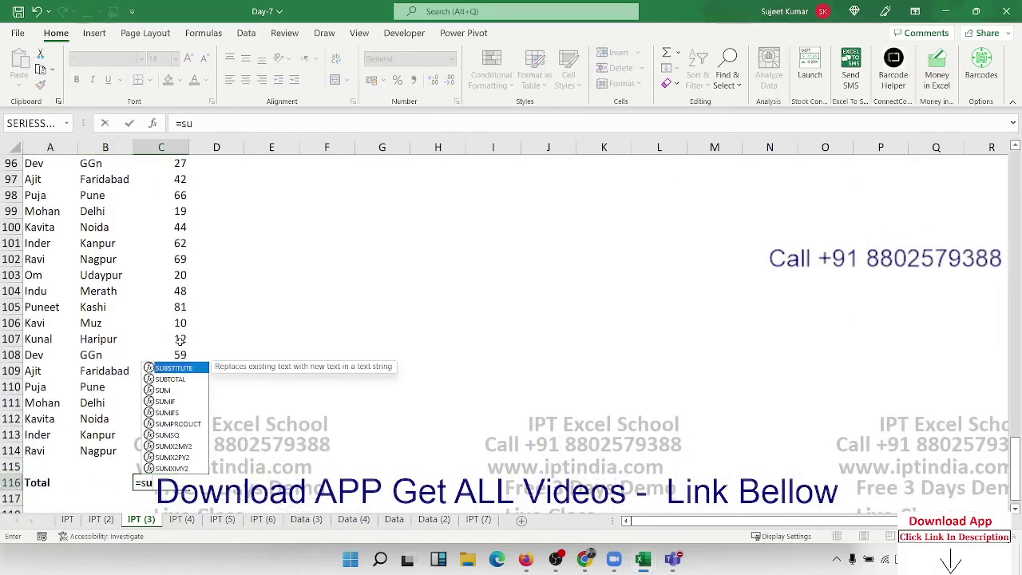
text(b)
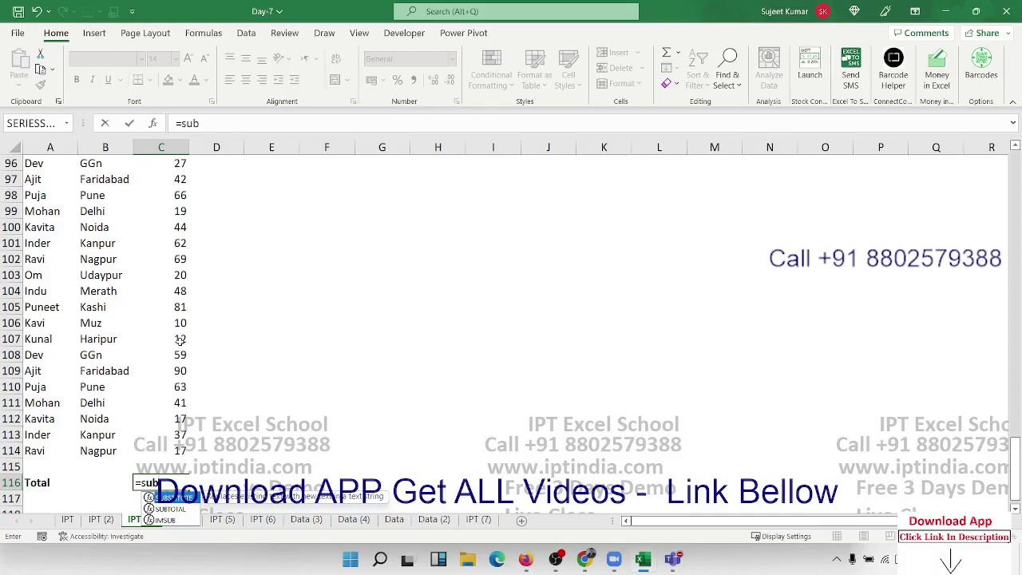
key(Down)
key(Tab)
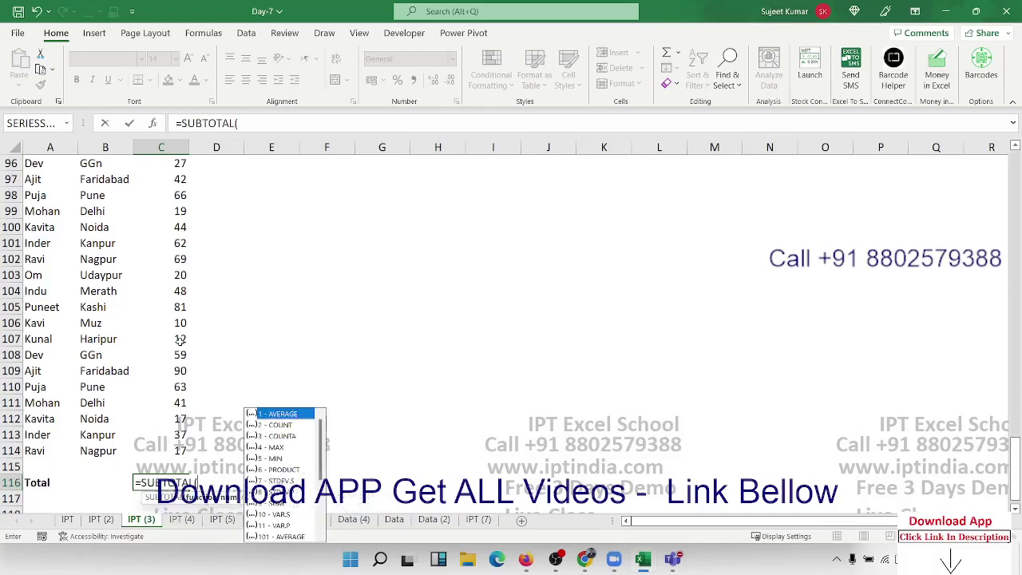
Choose 9 - SUM, set the range C2:C114, and commit =SUBTOTAL(9,C2:C114), still totalling 5558
key(Down)
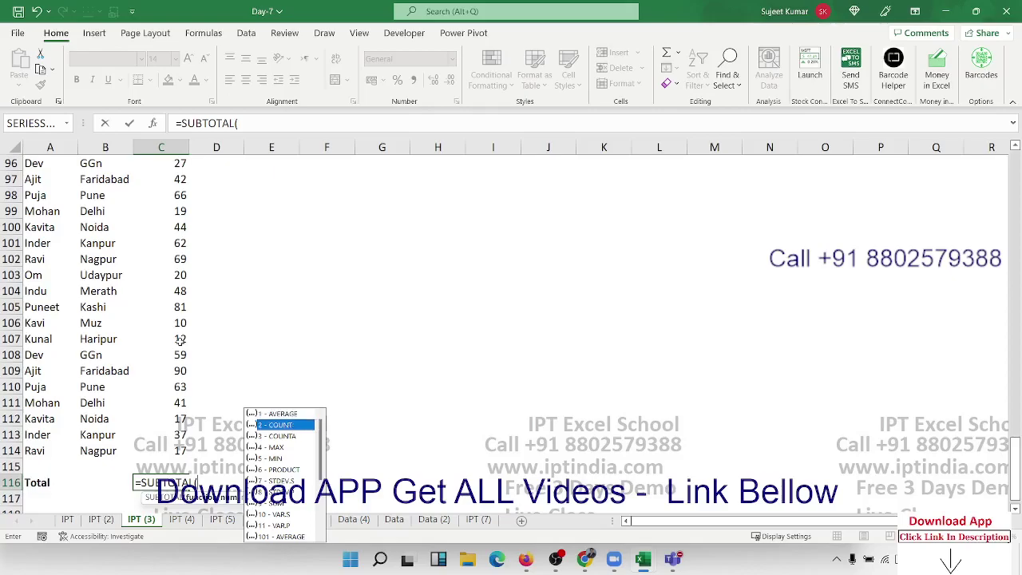
key(Down)
key(Down)
key(Down)
key(Down)
key(Up)
key(Up)
key(Up)
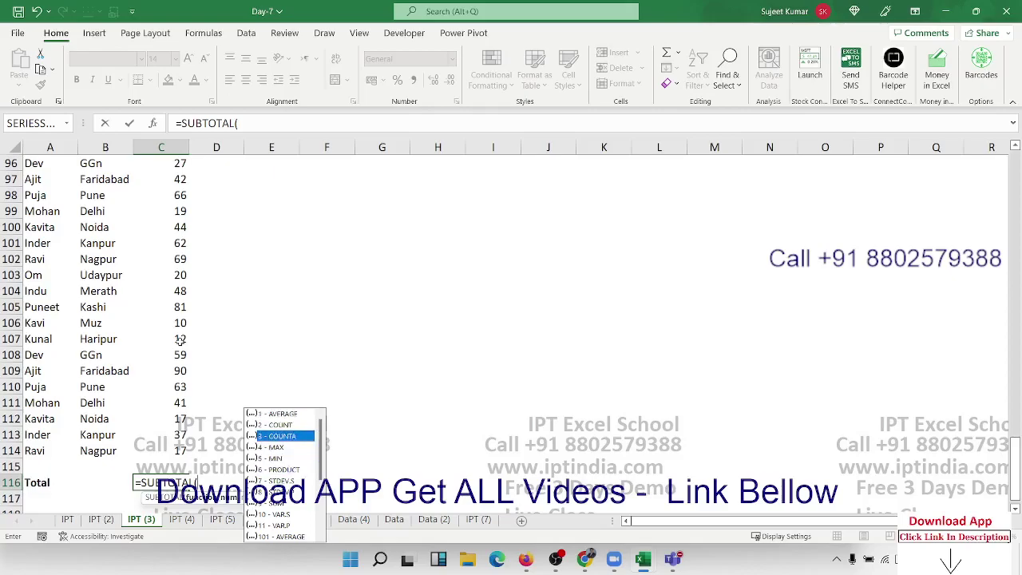
key(Down)
key(Down)
key(Down)
key(Down)
key(Down)
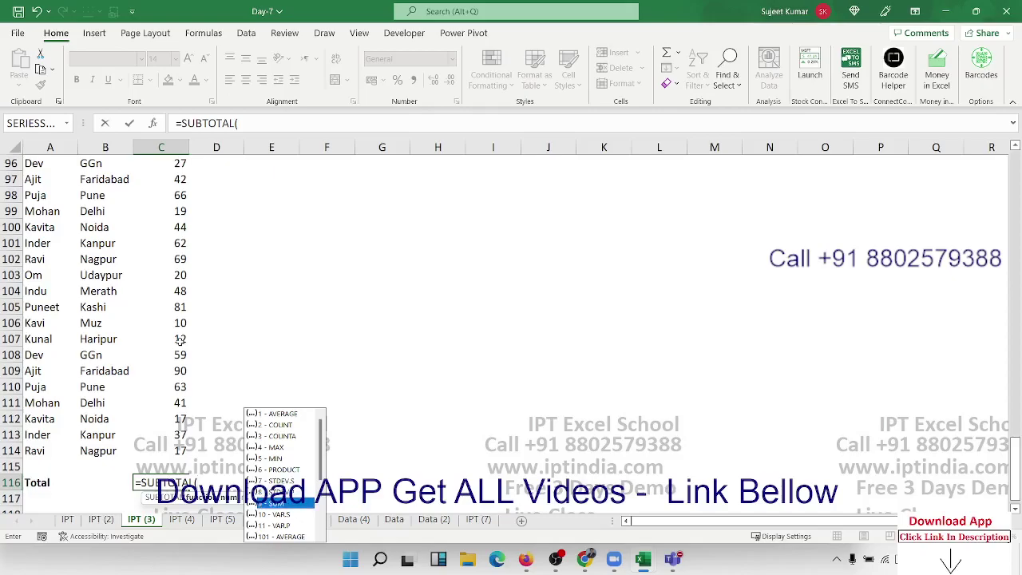
key(Tab)
text(,)
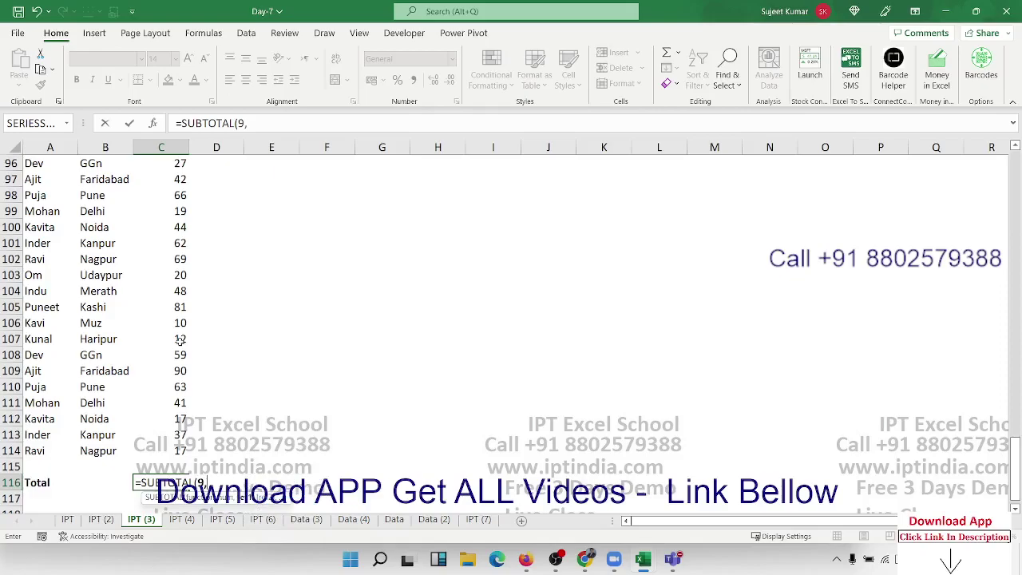
key(Up)
key(Up)
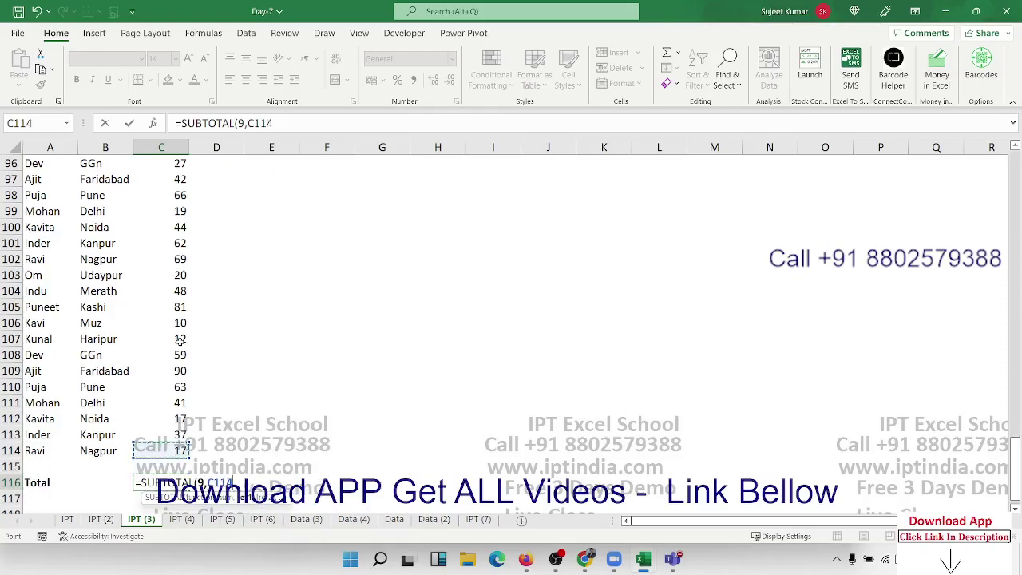
key(ctrl+shift+Up)
key(shift+Down)
key(Return)
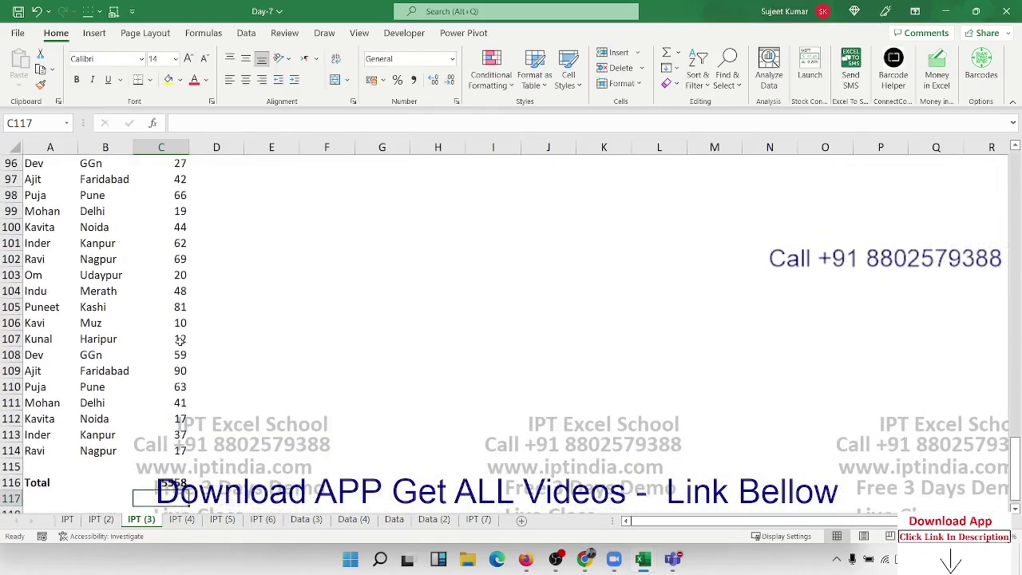
key(Up)
key(ctrl+Up)
key(ctrl+Up)
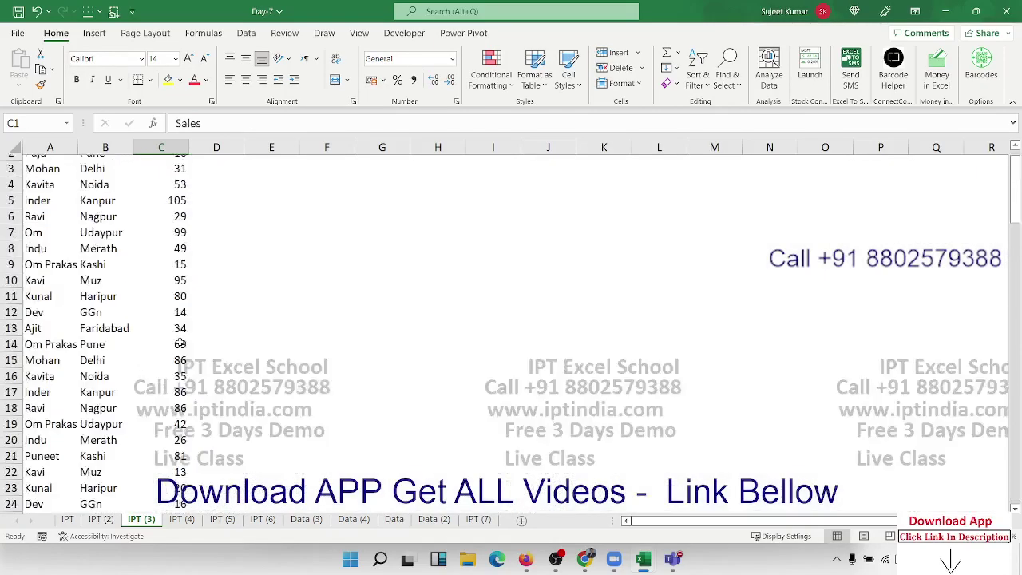
click(71, 164)
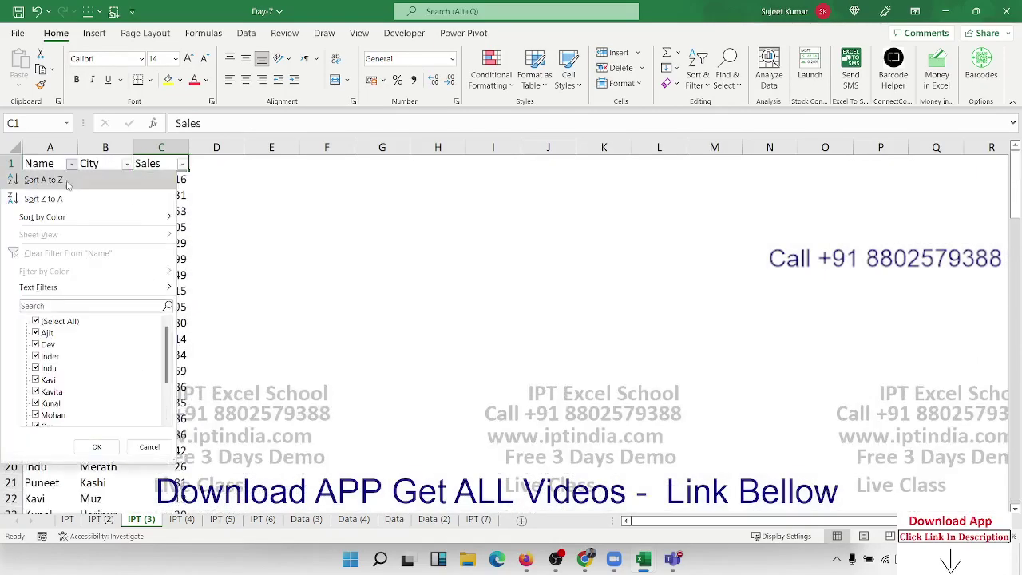
click(57, 322)
click(46, 334)
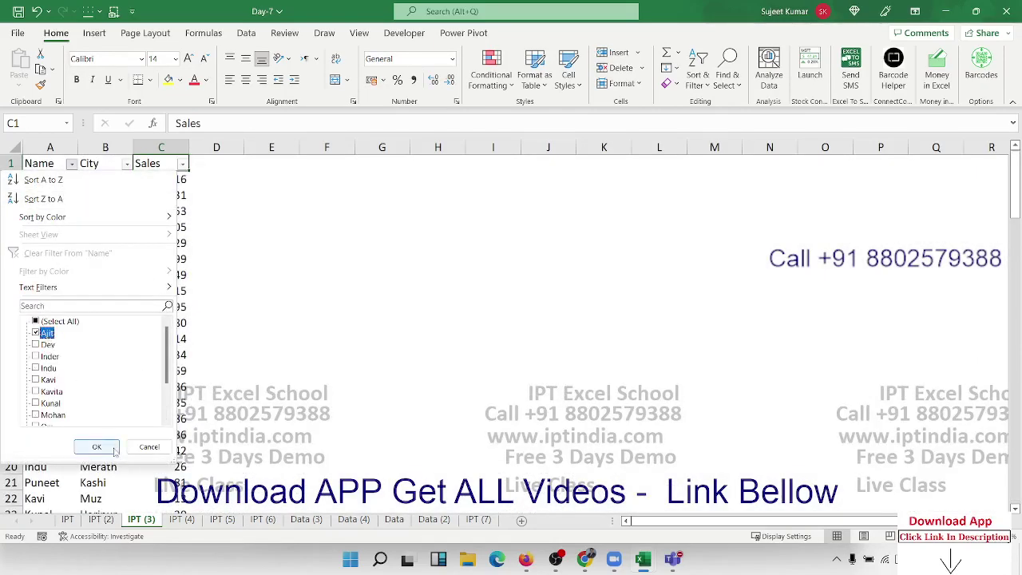
click(97, 446)
click(177, 340)
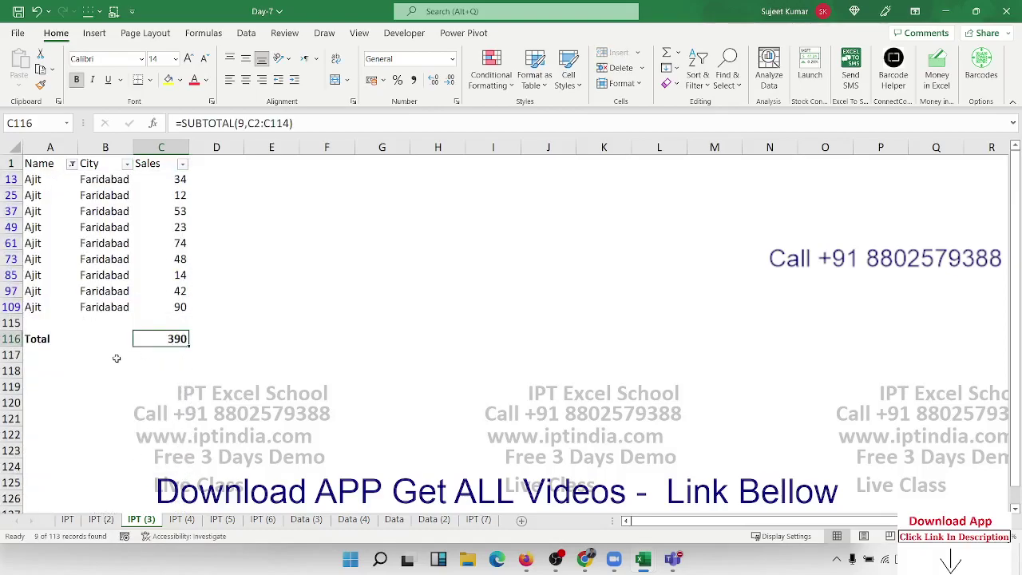
click(167, 292)
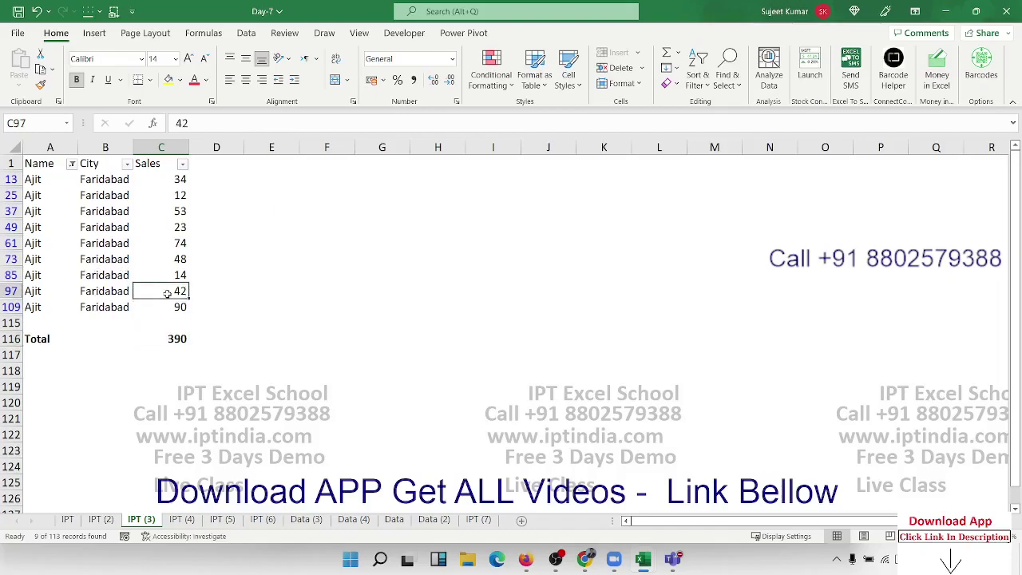
drag(167, 308, 167, 182)
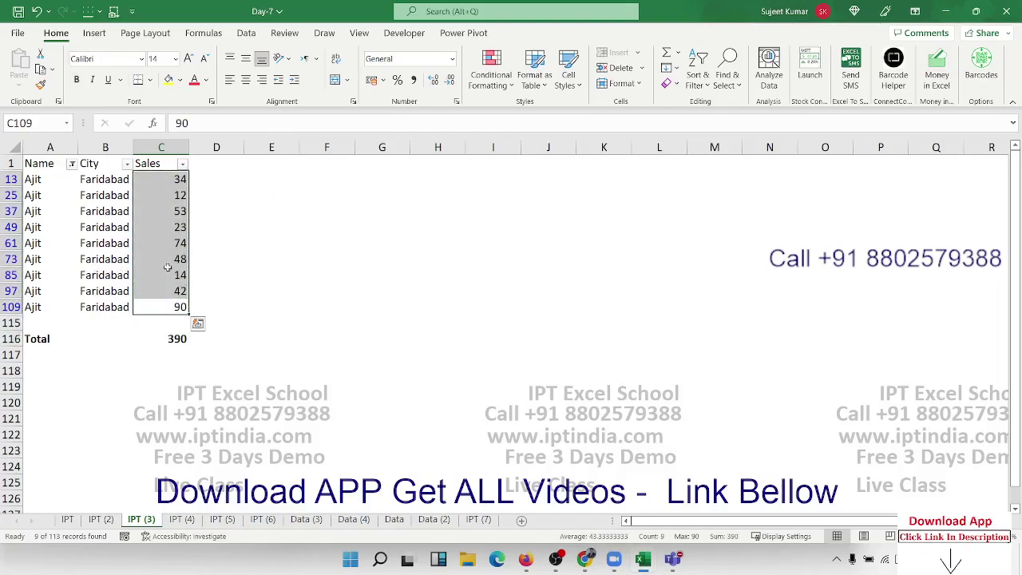
key(ctrl+shift+l)
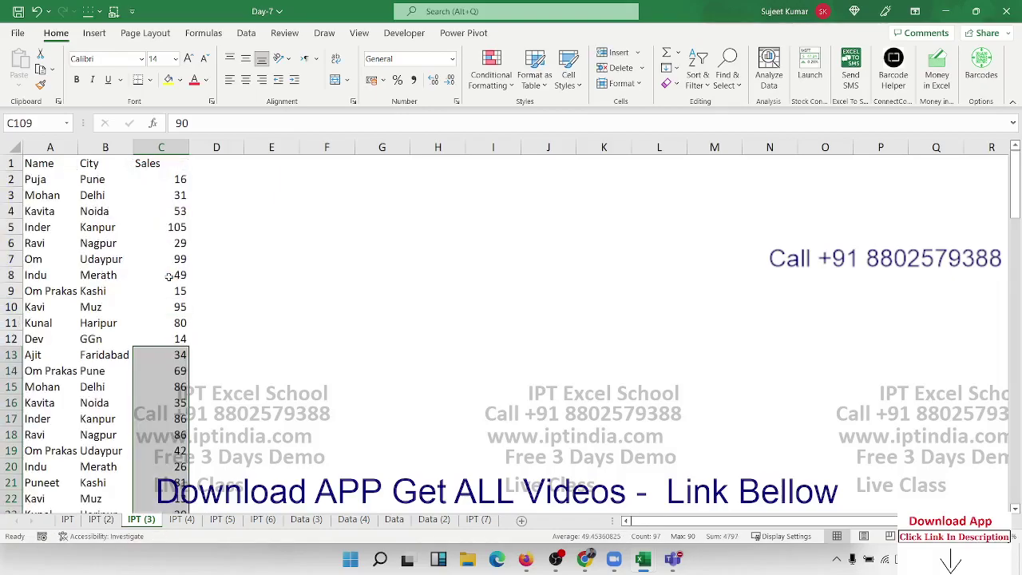
key(Up)
key(ctrl+Up)
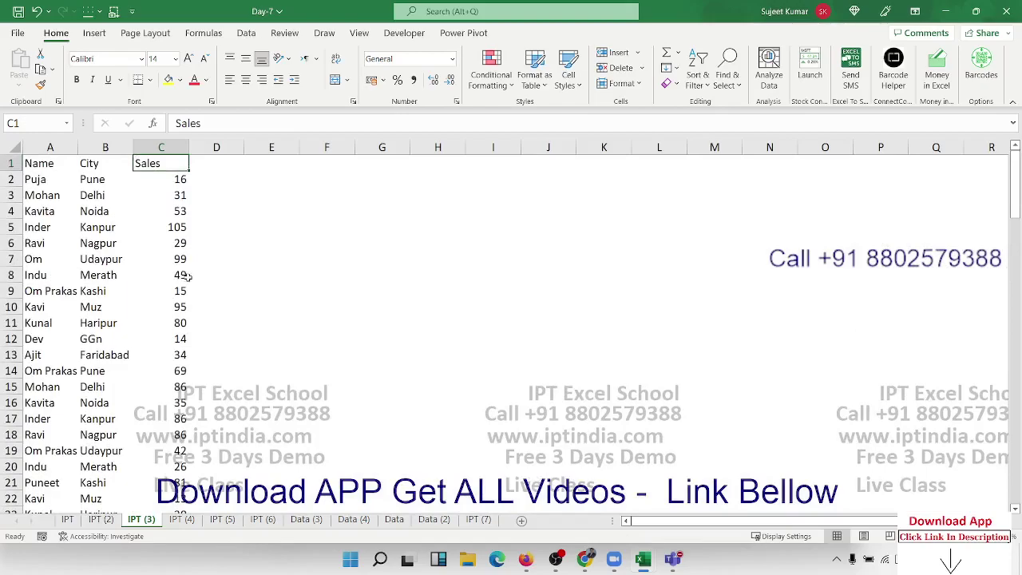
Go to the Total cell C116 and toggle bold on it
key(ctrl+Down)
key(Down)
key(Down)
key(Down)
key(Up)
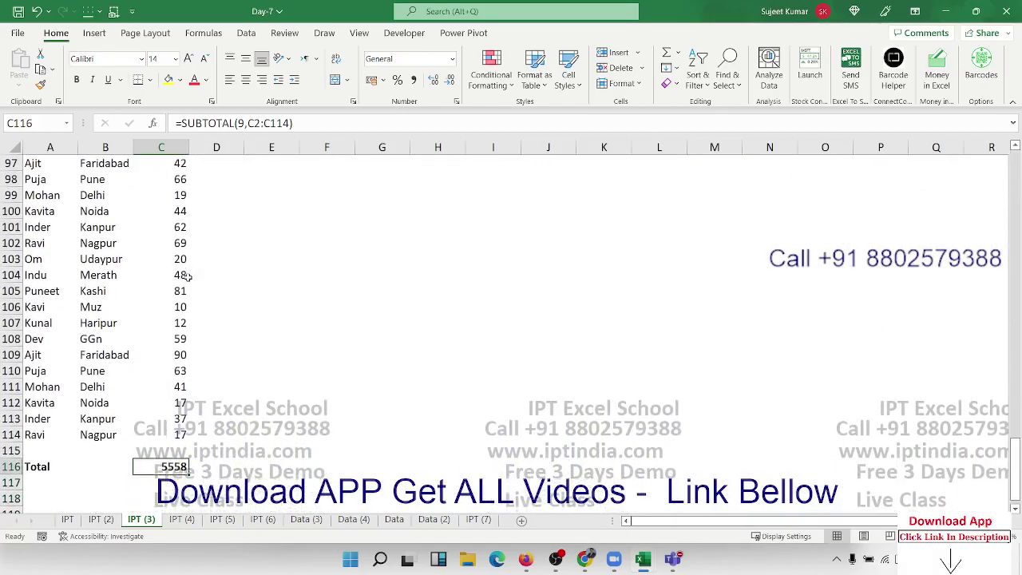
key(ctrl+b)
Enter =NA() in C113 so the SUBTOTAL Total in C116 shows #N/A
key(Up)
key(Up)
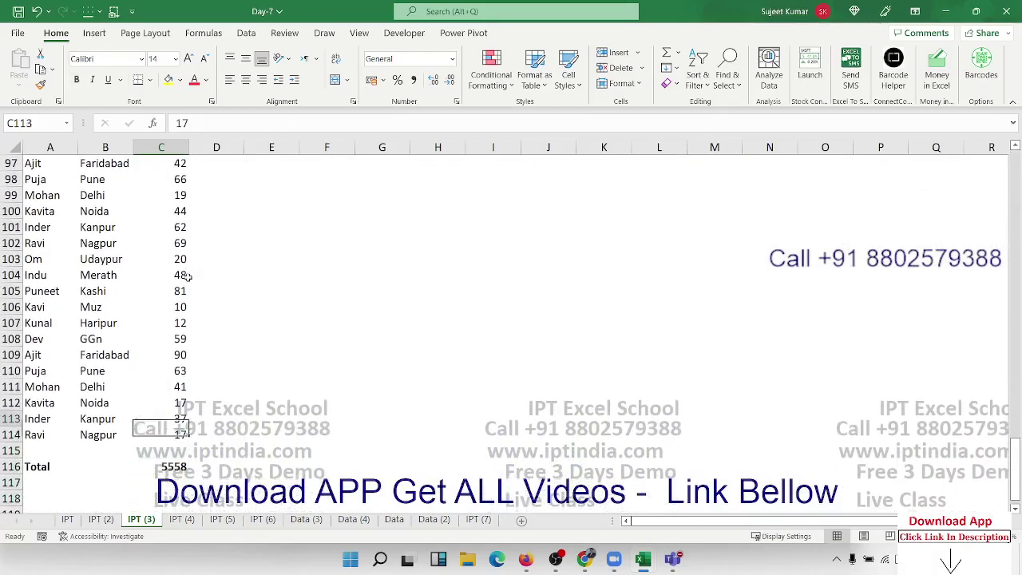
key(Up)
text(=n)
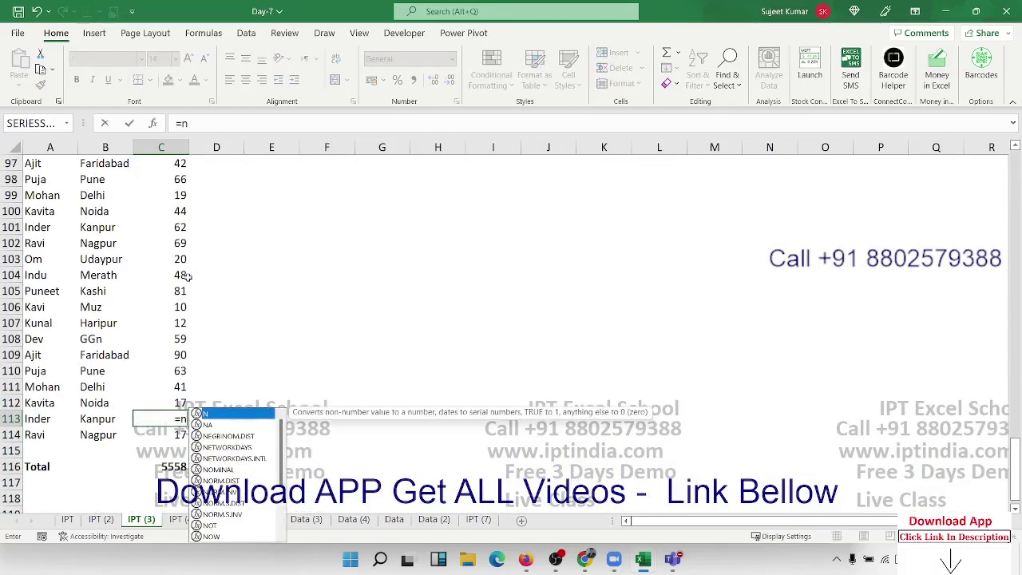
text(ax)
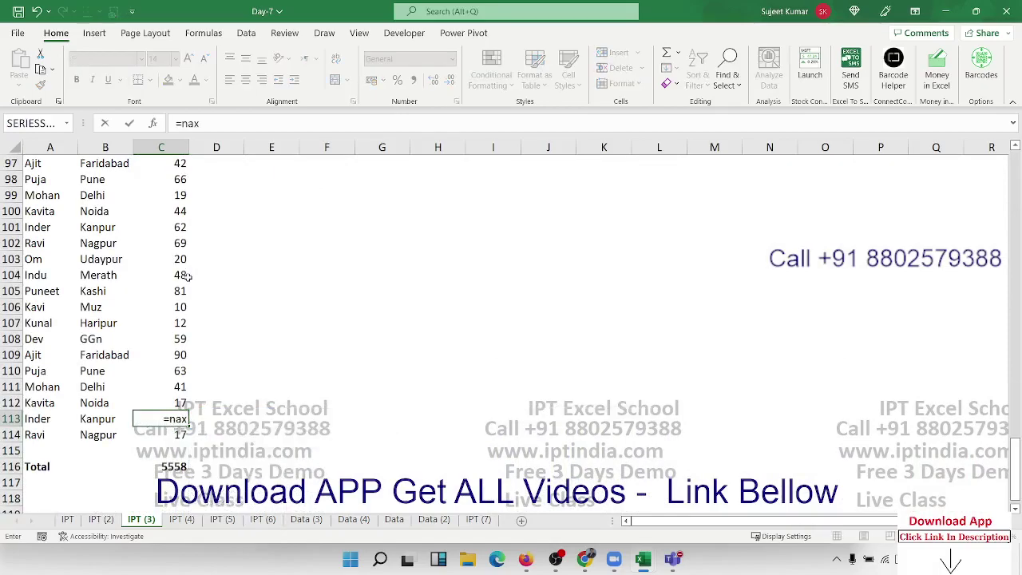
key(BackSpace)
key(Tab)
key(Return)
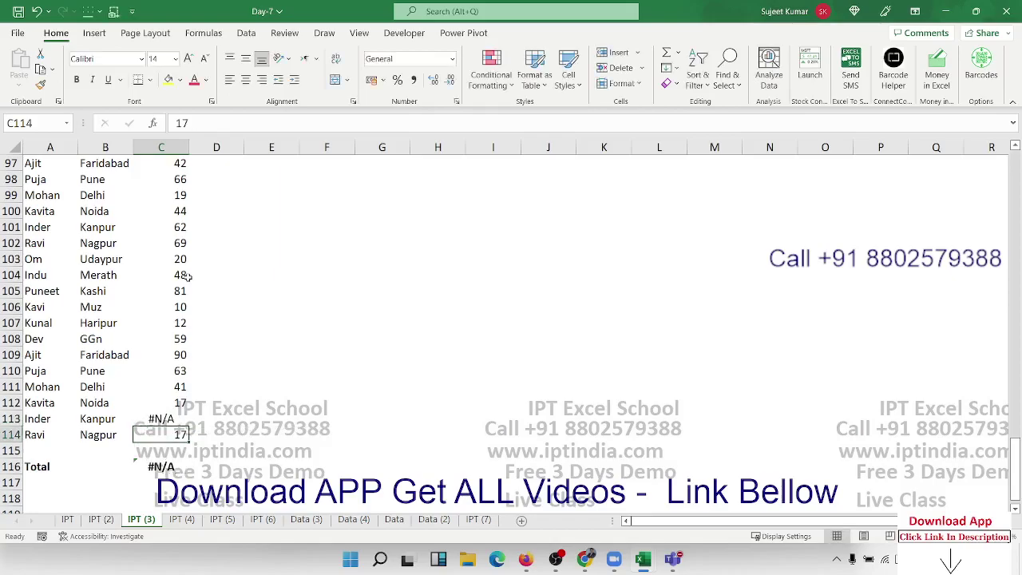
key(Down)
key(Down)
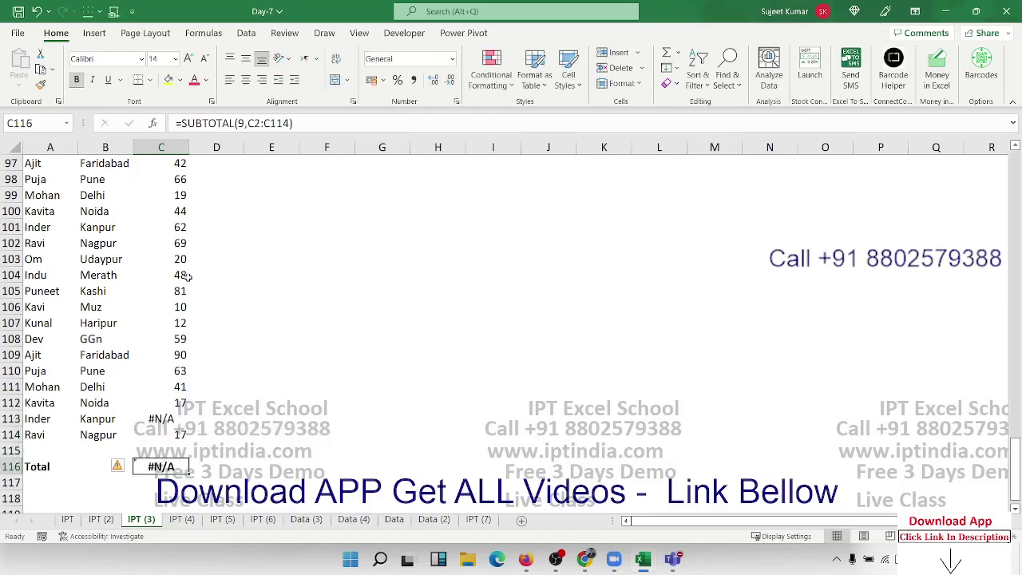
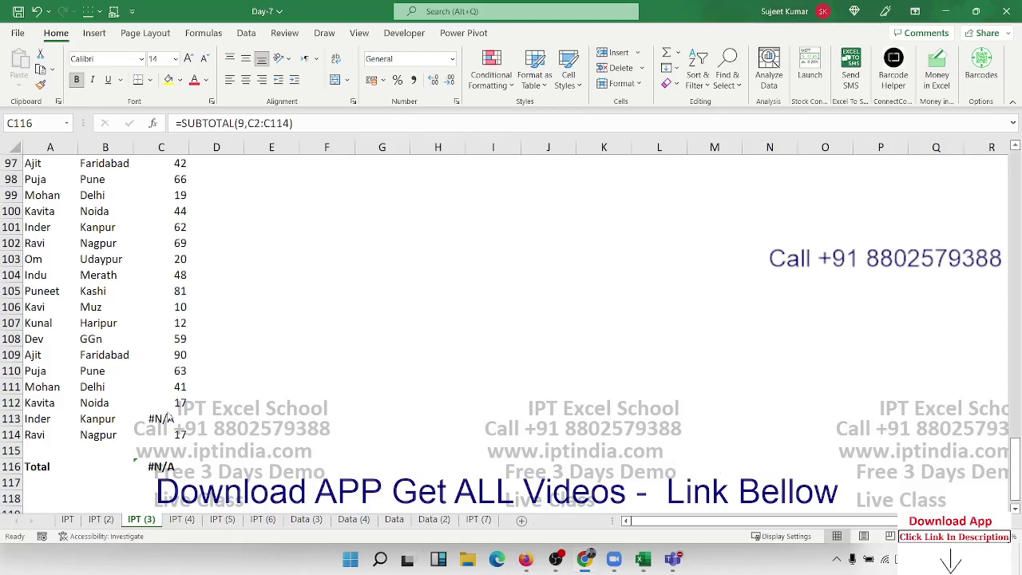
In C117, enter =AGGREGATE(9,7,C2:C114) to sum Sales, ignoring hidden rows and errors (5321)
click(160, 467)
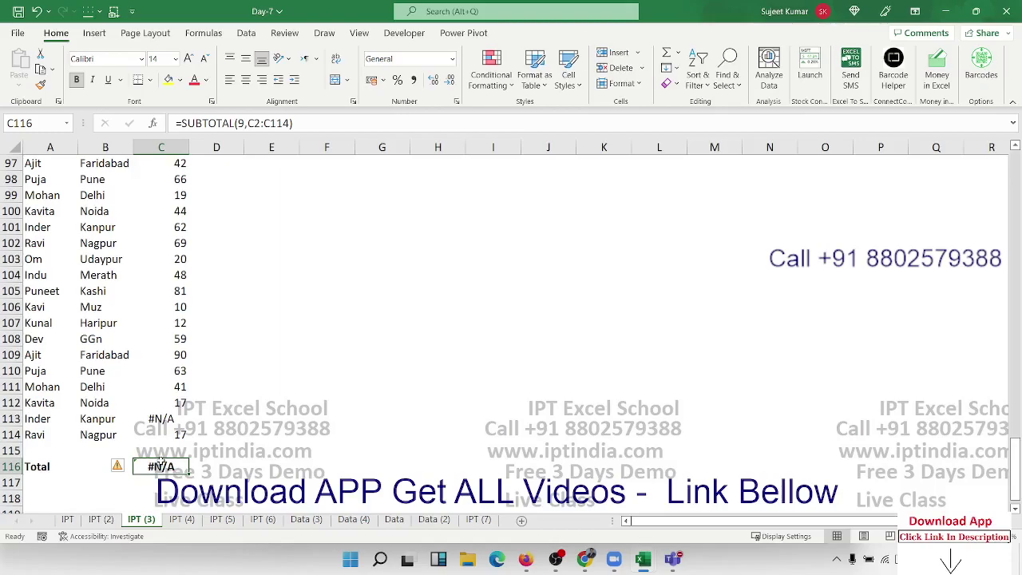
key(Return)
text(=a)
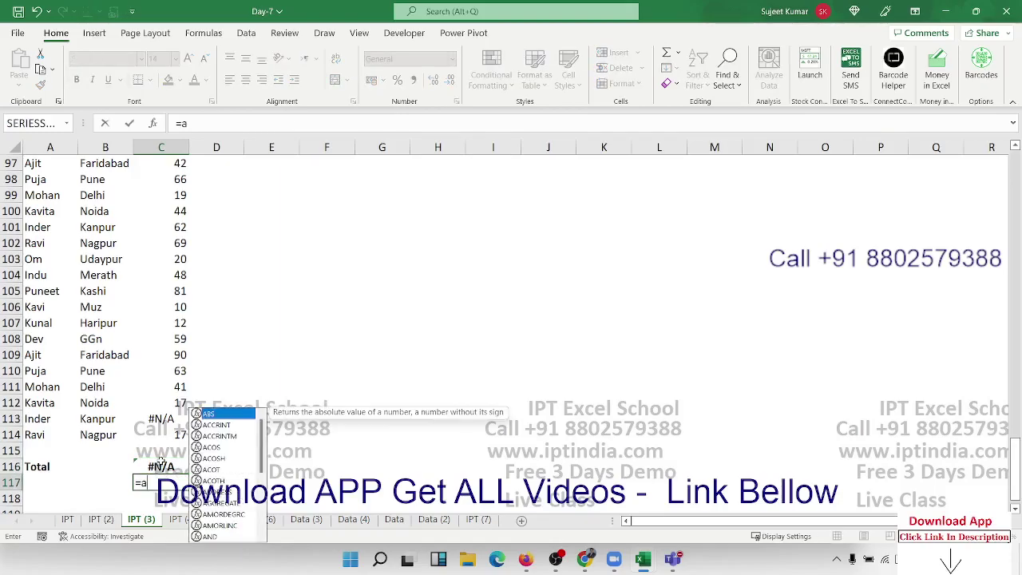
text(g)
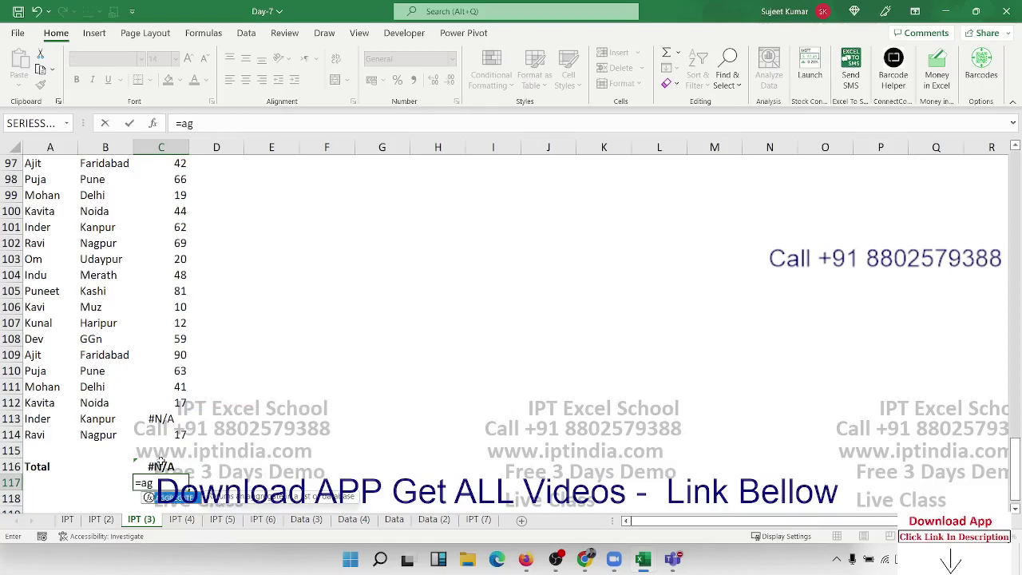
key(Tab)
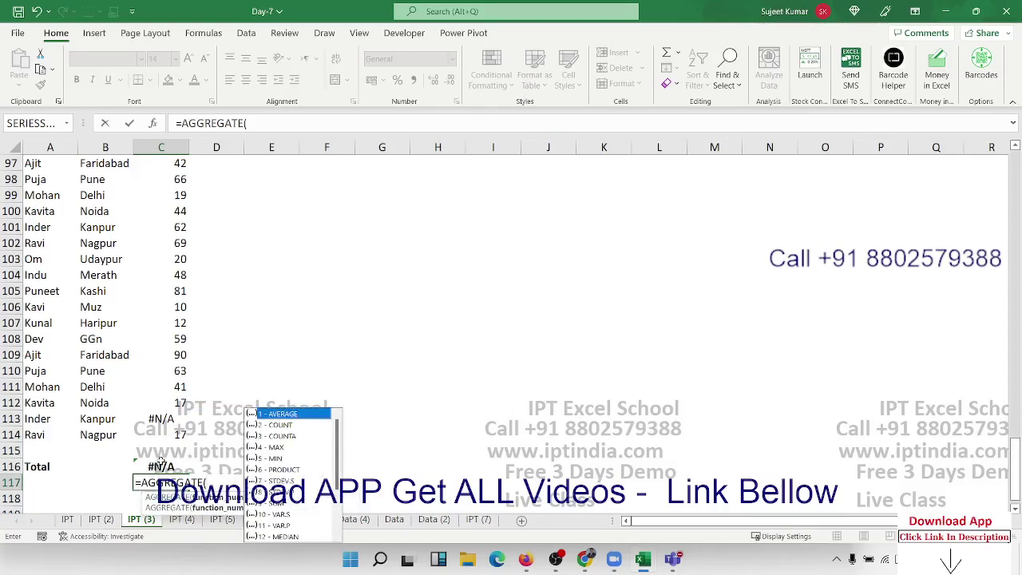
key(Down)
key(Down)
key(Down)
key(Down)
key(Down)
key(Down)
key(Down)
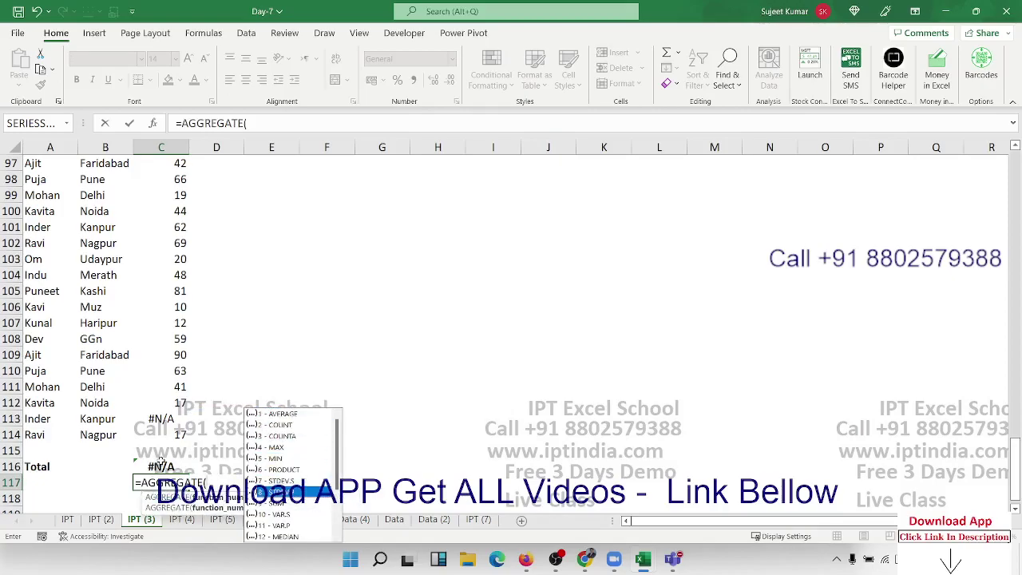
key(Down)
key(Tab)
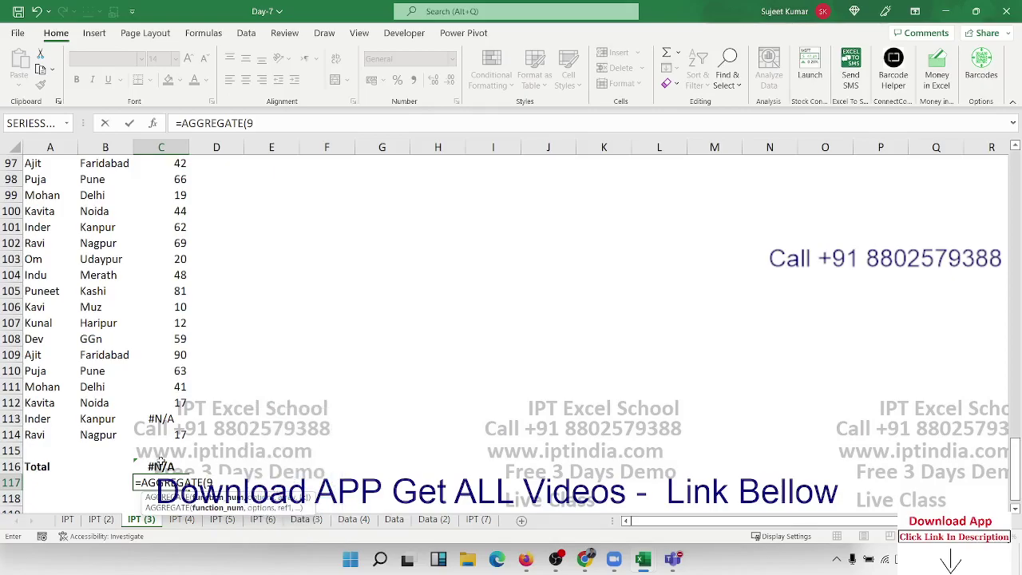
text(,)
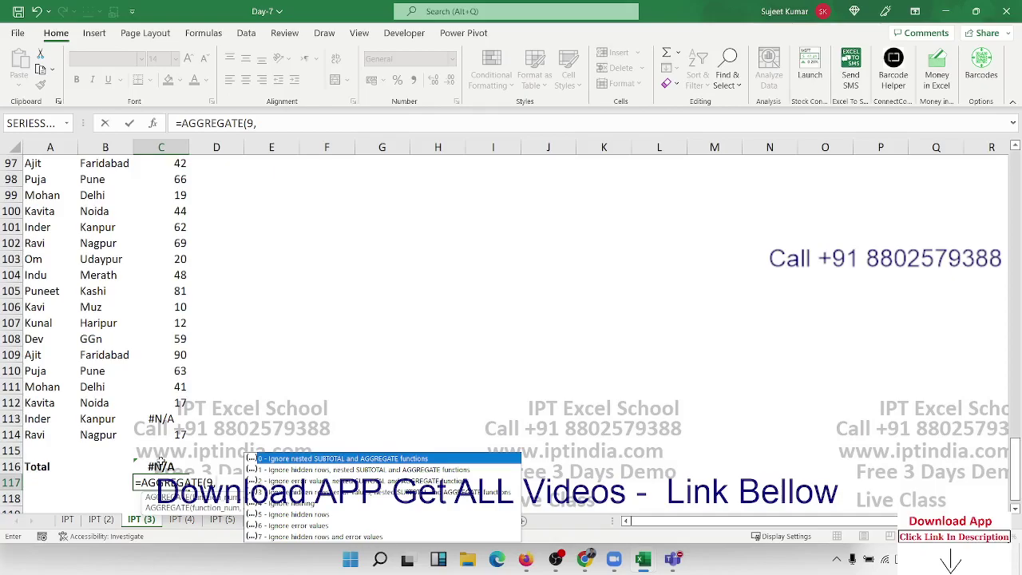
key(Down)
key(Down)
key(Down)
key(Down)
key(Down)
key(Down)
key(Down)
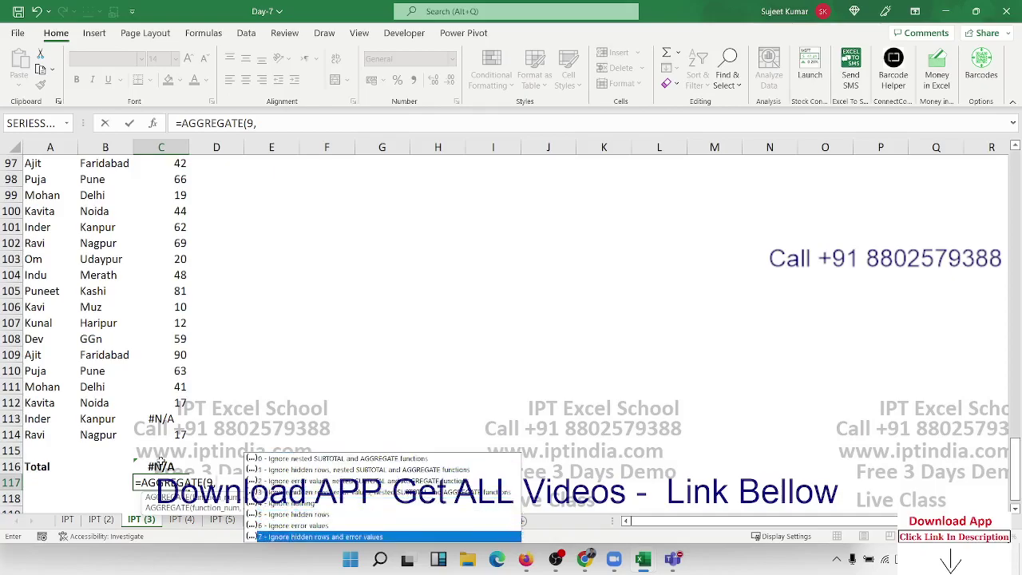
key(Tab)
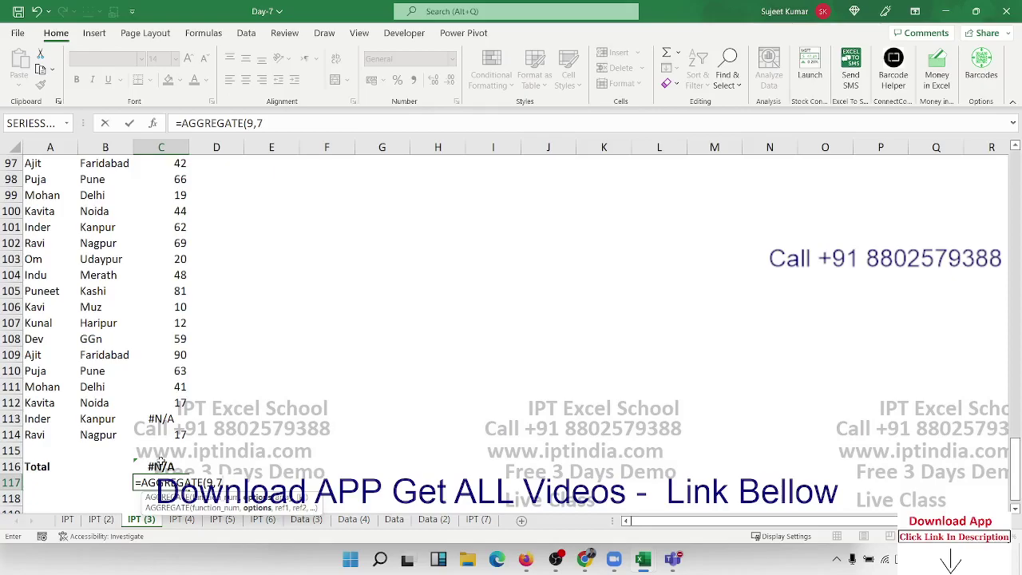
text(,)
key(Up)
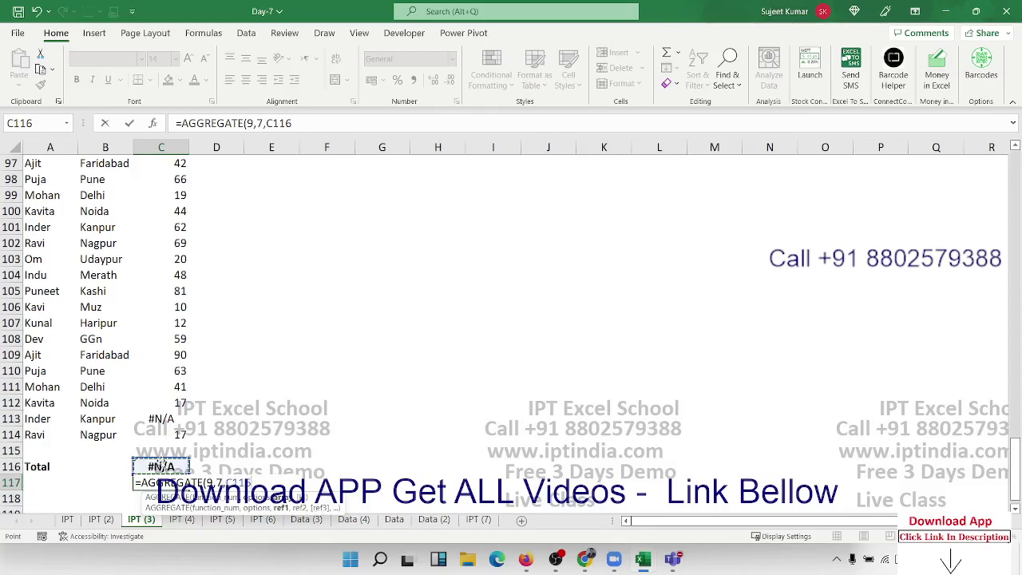
key(Up)
key(Up)
key(ctrl+shift+Up)
key(shift+Down)
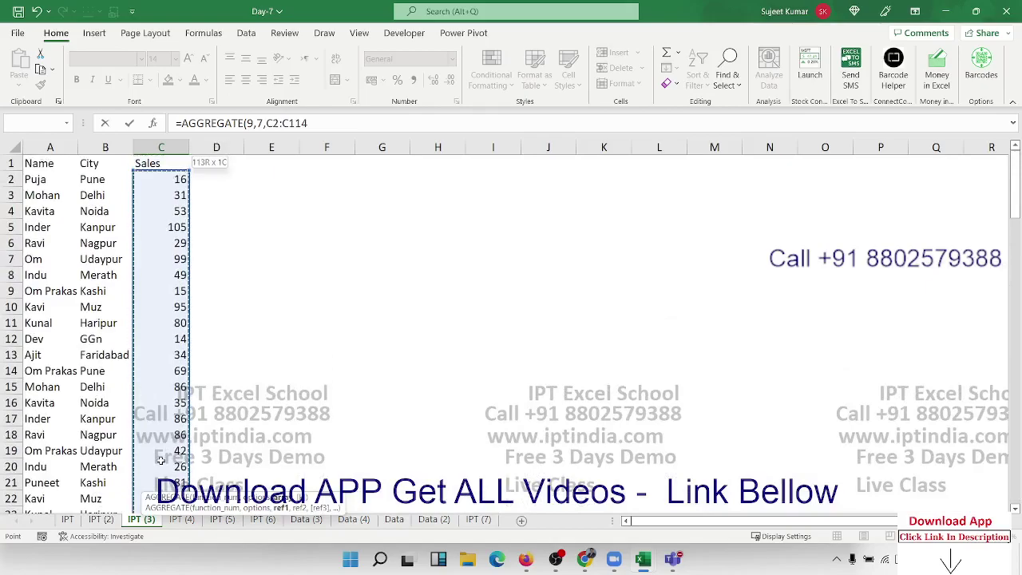
key(Return)
Turn on AutoFilter for the Name/City/Sales headers with Ctrl+Shift+L
key(Up)
key(Up)
key(Down)
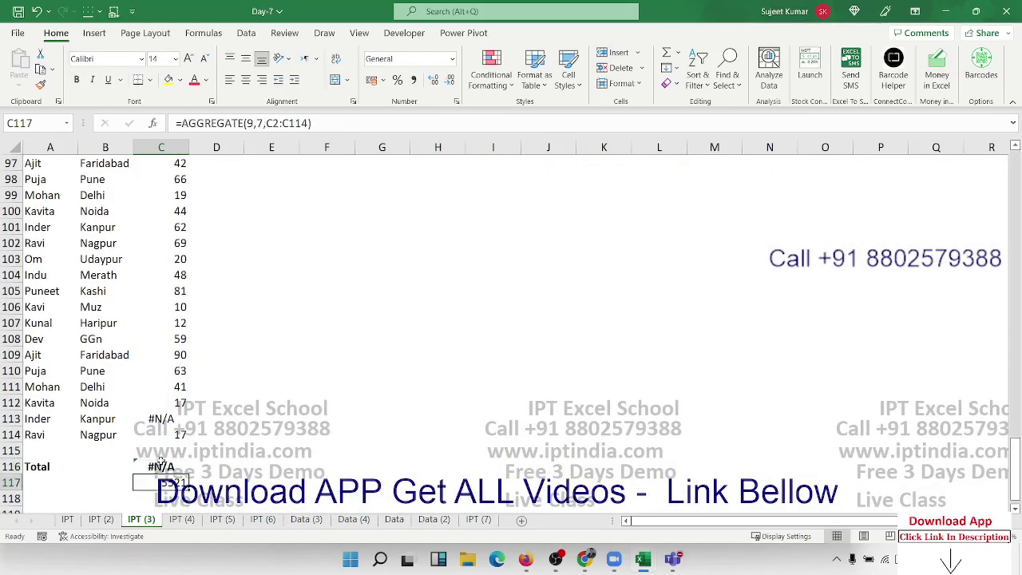
key(Up)
key(Up)
key(Up)
key(ctrl+Up)
key(ctrl+shift+l)
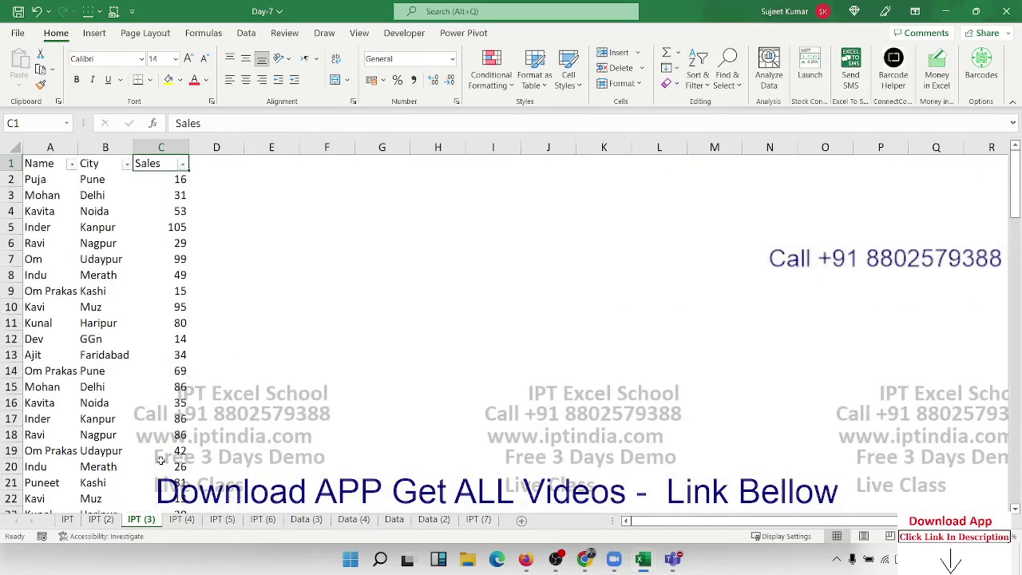
Explore the Sales filter list, trying the Top 10 number filter and then cancelling it
click(182, 164)
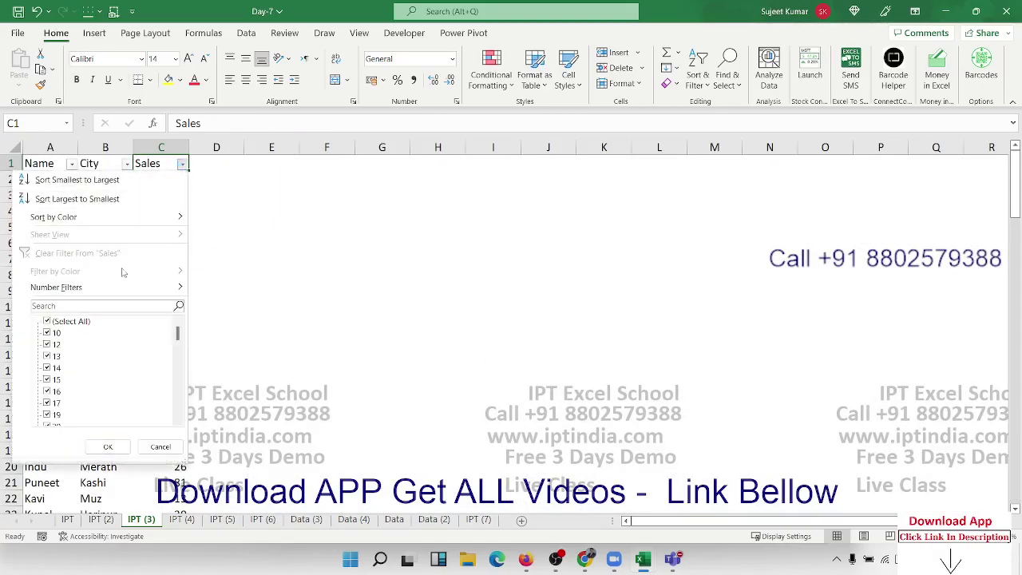
click(48, 321)
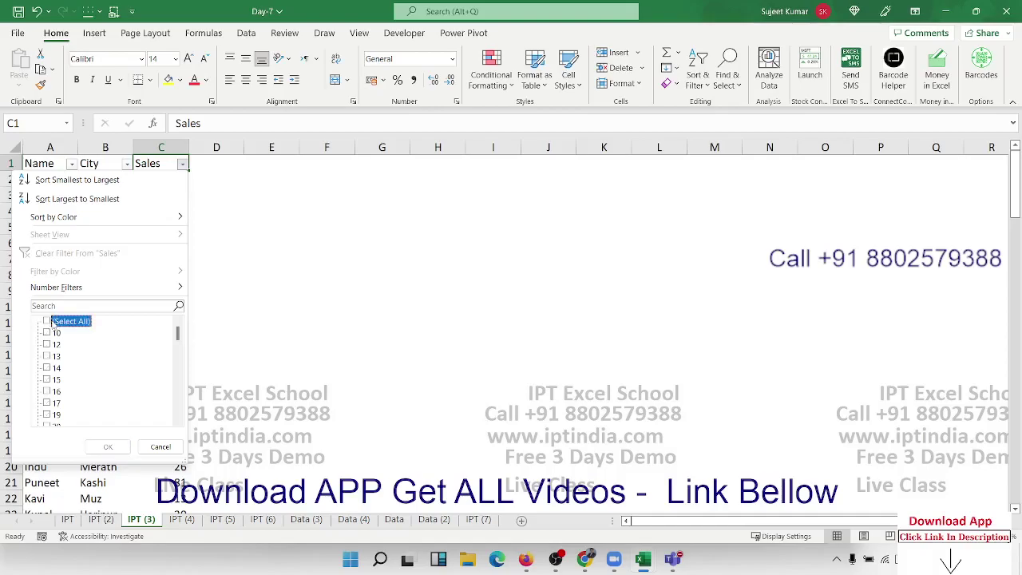
click(48, 321)
mouse_move(72, 289)
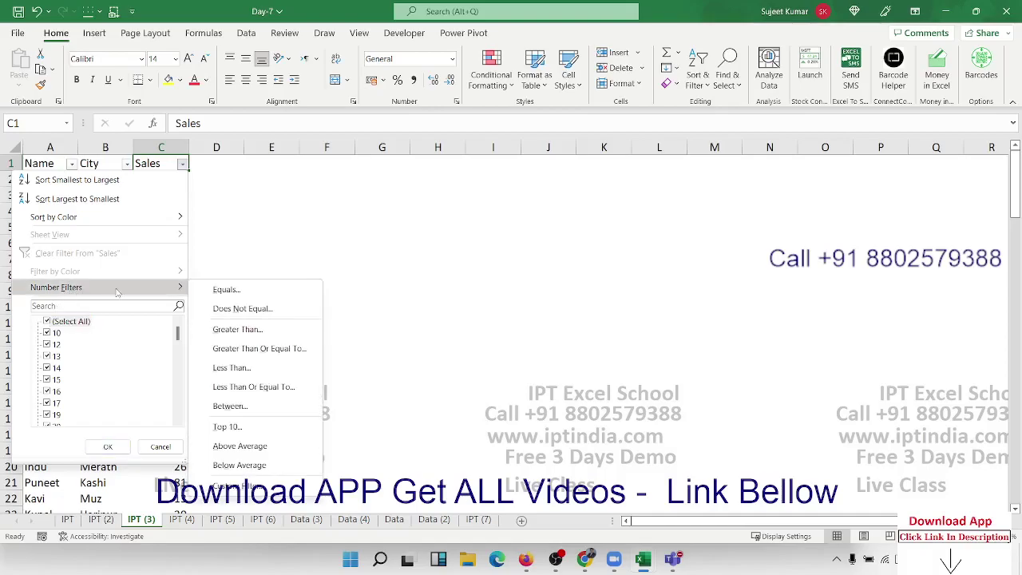
click(228, 426)
key(Escape)
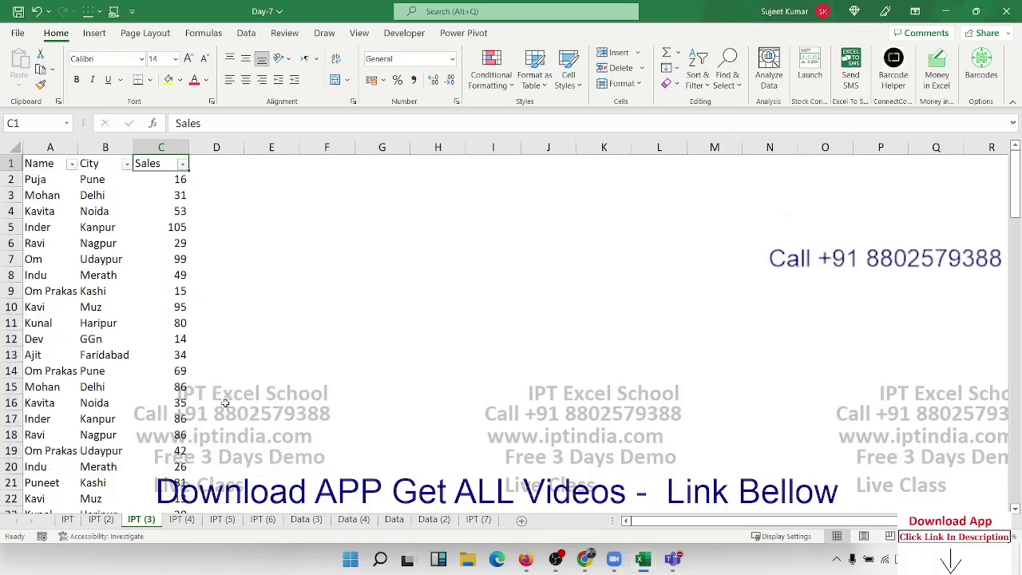
scroll(183, 375, down, 7)
scroll(179, 419, down, 13)
scroll(180, 419, up, 10)
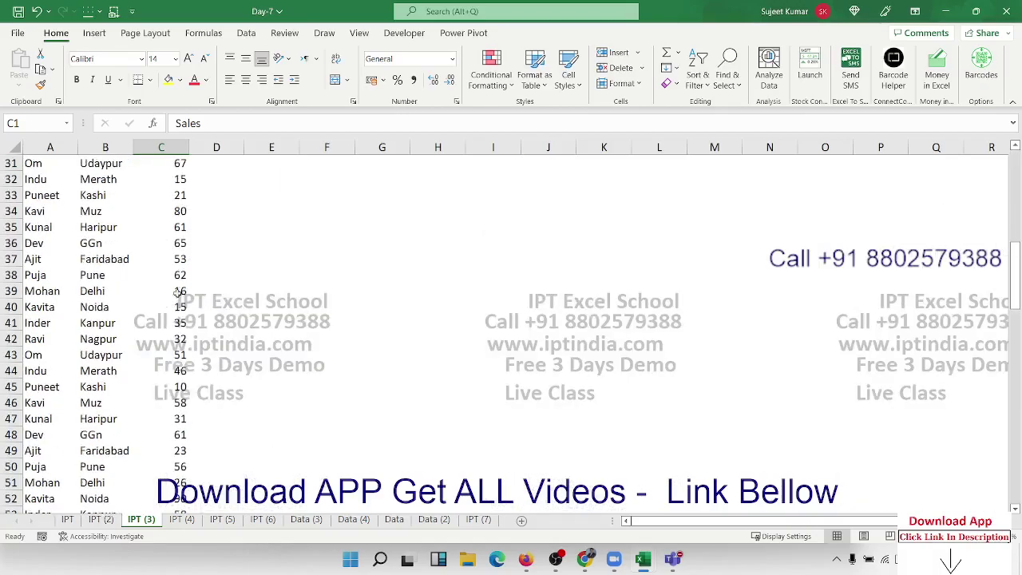
scroll(179, 232, up, 10)
Apply the Sales Top 10 number filter and check the totals below the data
click(181, 164)
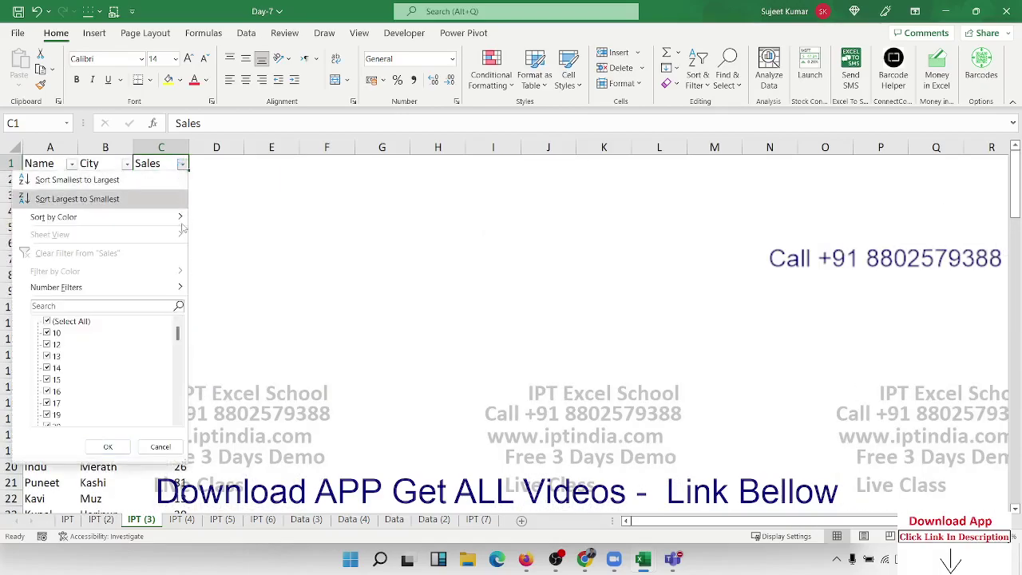
mouse_move(169, 287)
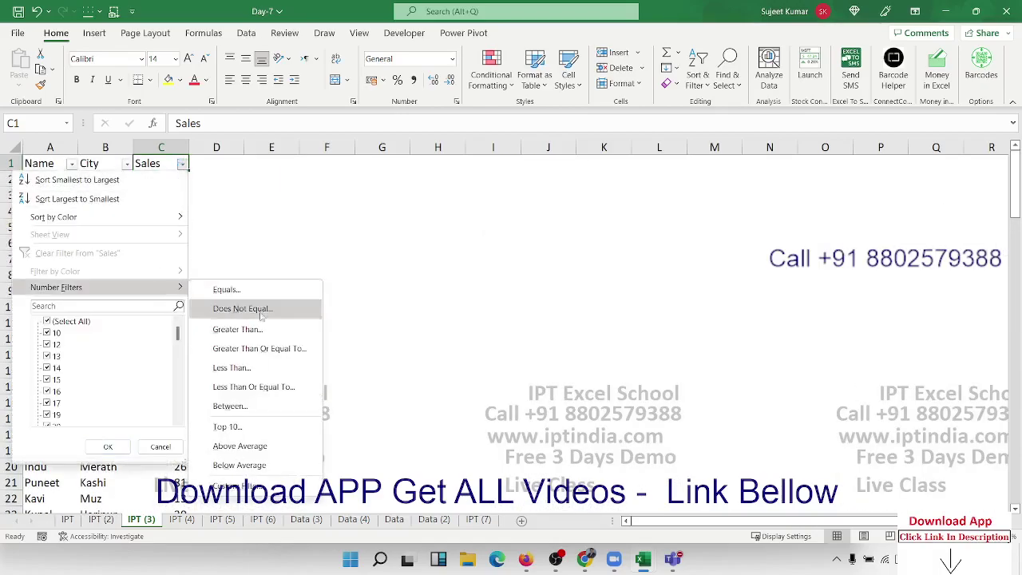
click(232, 428)
click(719, 308)
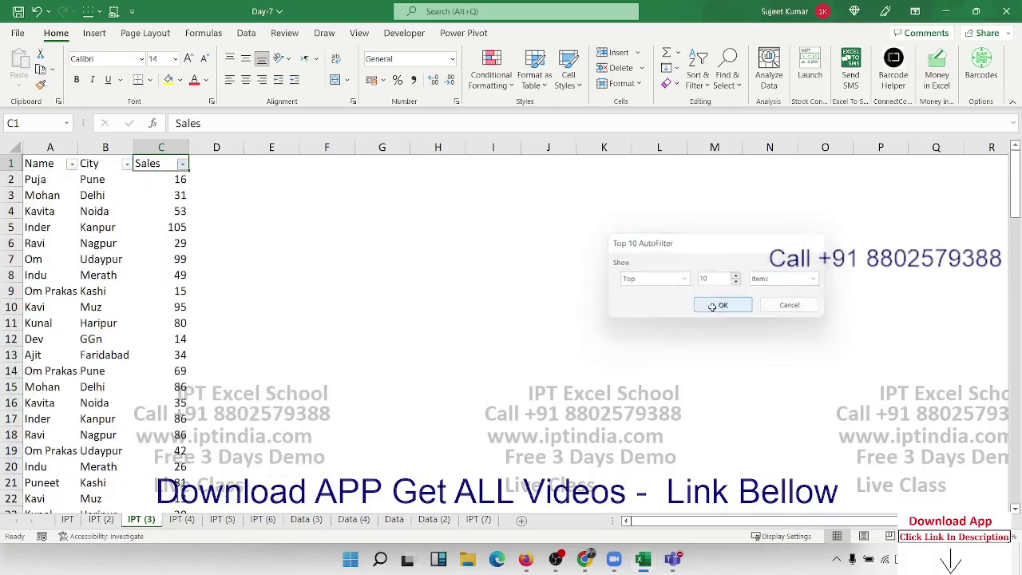
key(Down)
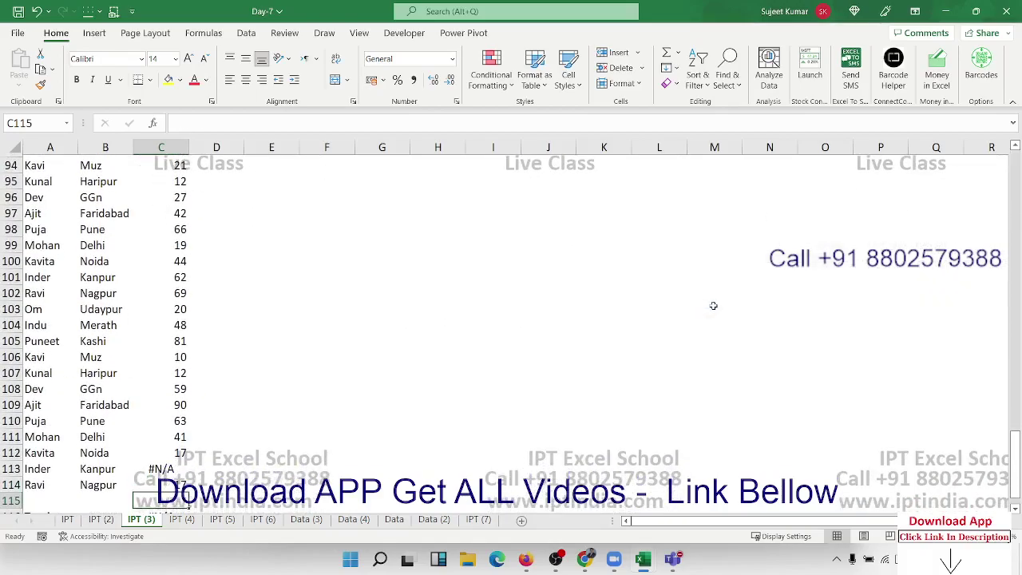
key(Down)
key(Down)
key(Down)
key(Up)
key(Up)
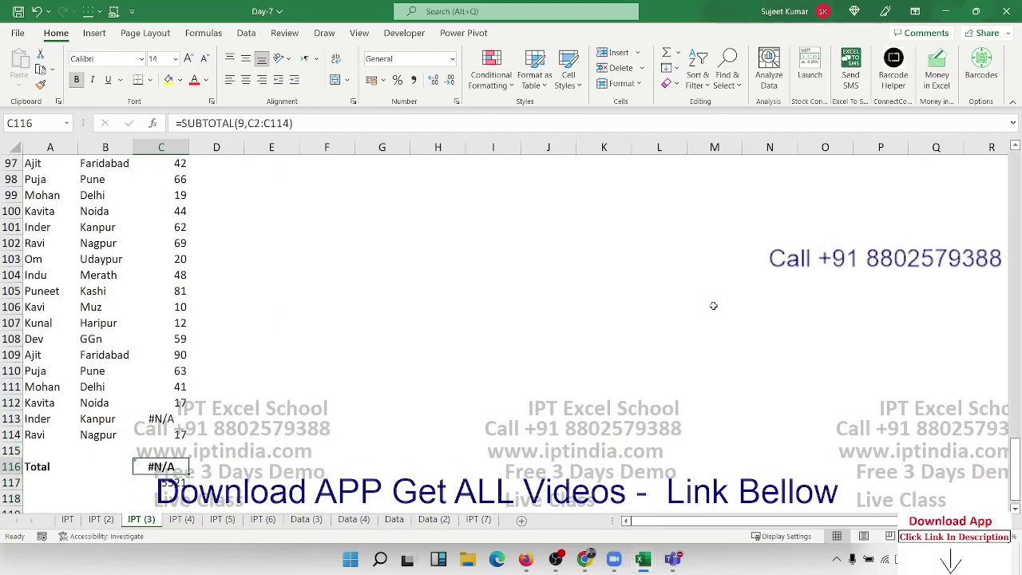
key(Up)
key(Up)
key(ctrl+Up)
key(Left)
key(Down)
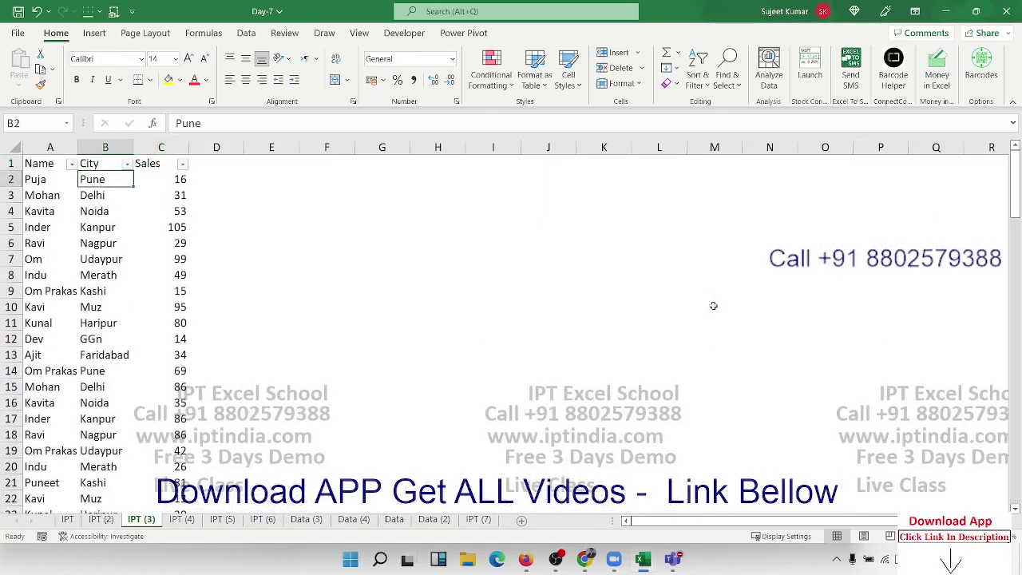
Filter the City column to show only the Delhi rows
click(127, 164)
click(60, 321)
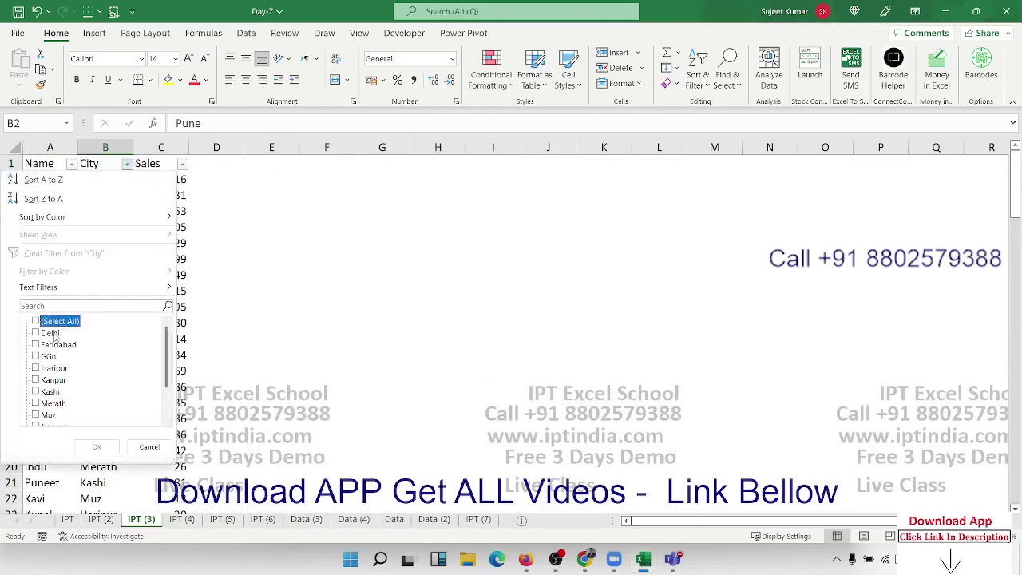
click(50, 332)
click(97, 448)
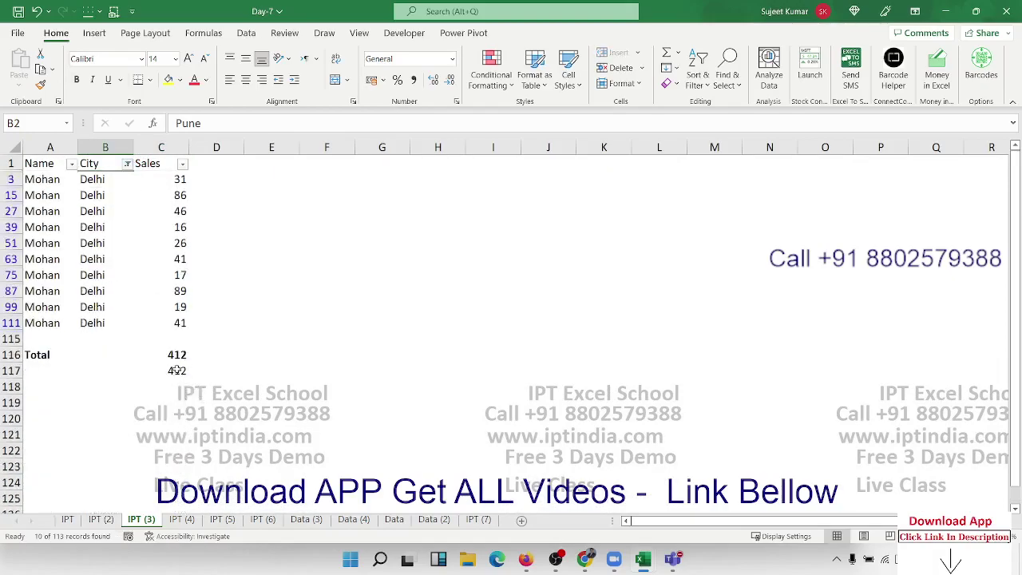
Remove the AutoFilter so all rows show again, then select cell E2
key(ctrl+shift+l)
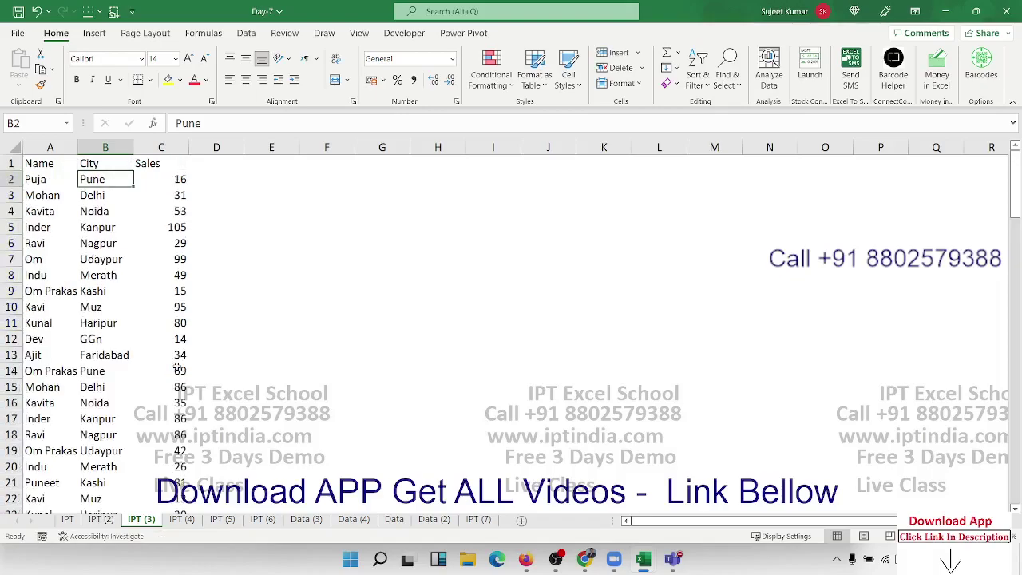
key(Up)
key(Right)
key(Right)
click(272, 179)
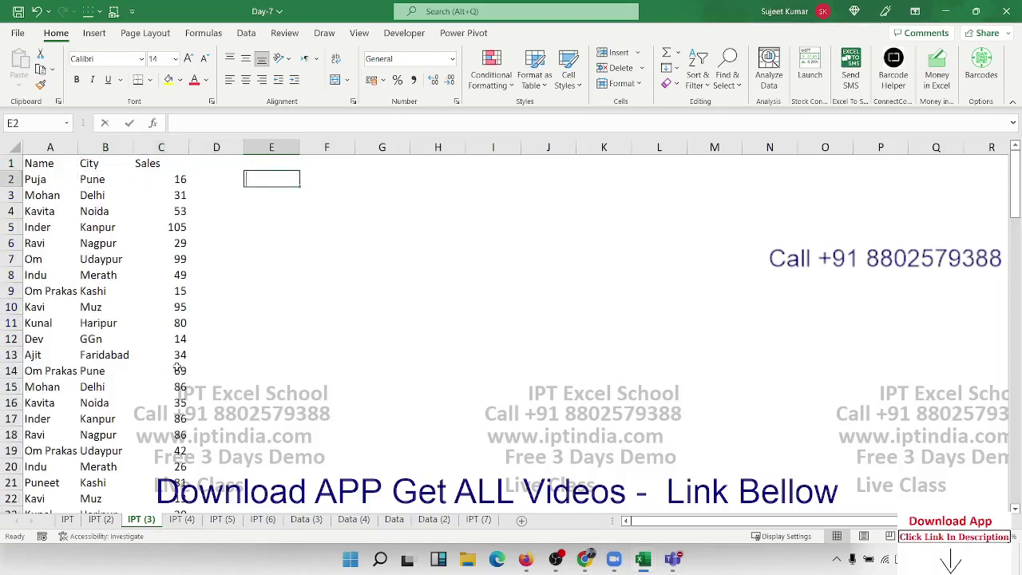
Fill E2:E6 with 85, 25, 52, a divide-by-zero formula =D5/0, and 562
text(85)
key(Return)
text(25)
key(ctrl+Return)
key(Down)
text(52)
key(Return)
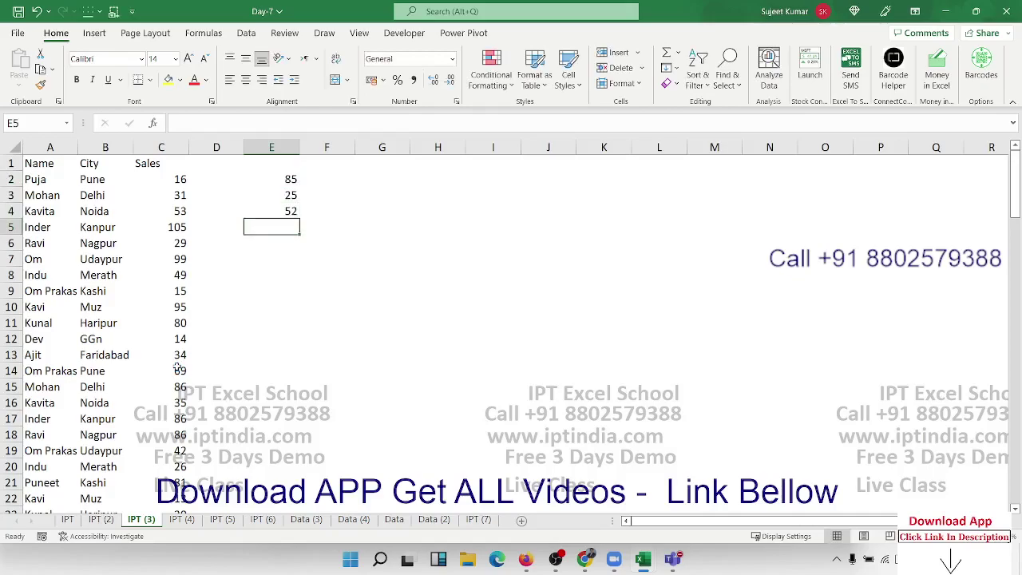
text(=)
key(Left)
text(/0)
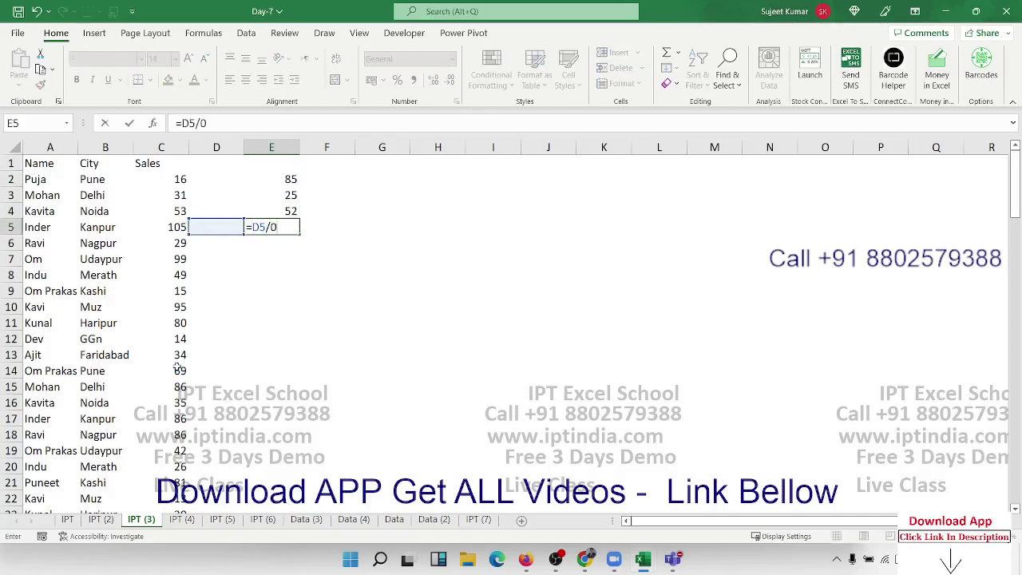
key(Return)
text(562)
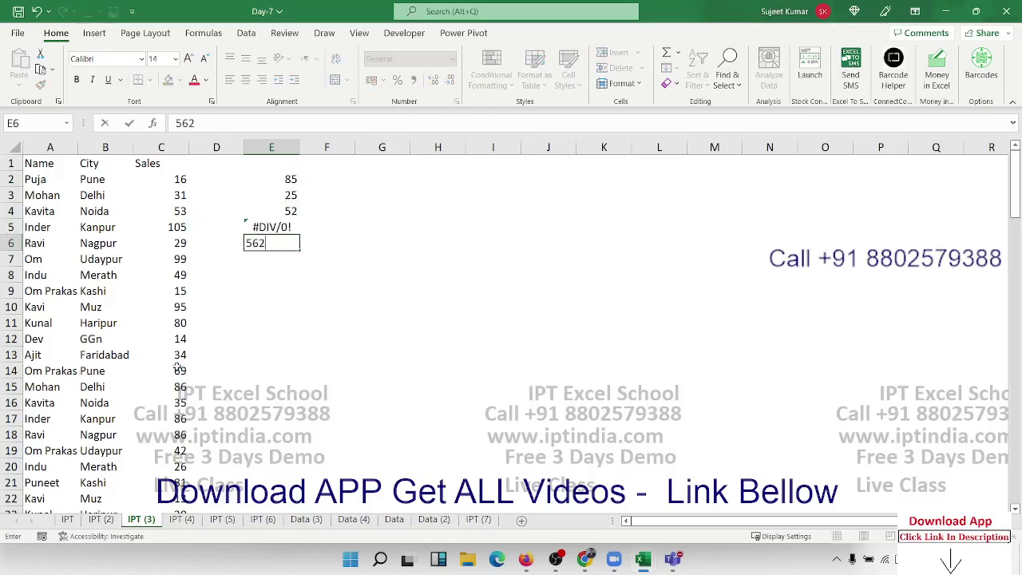
key(Return)
In E7, enter =AGGREGATE(9,6,E2:E6) to sum the values while skipping the #DIV/0! error
text(=ag)
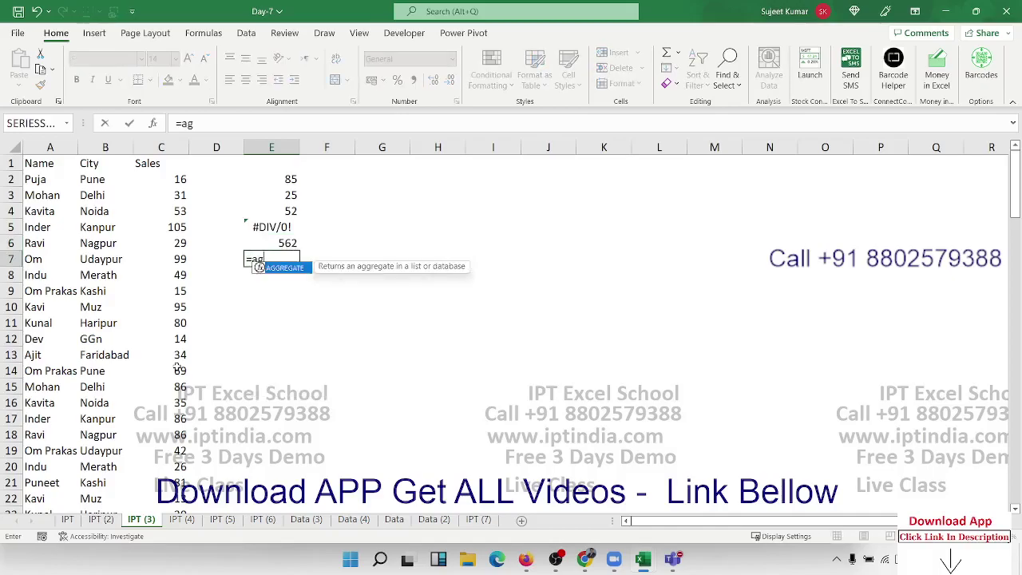
key(Tab)
key(Down)
key(Down)
key(Down)
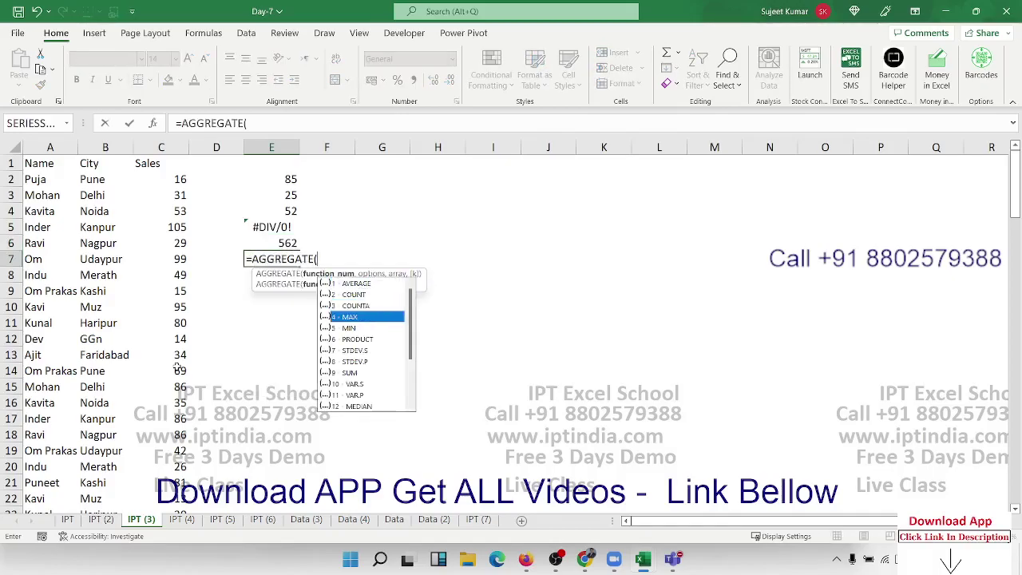
key(Down)
key(Down)
key(Down)
key(Down)
key(Down)
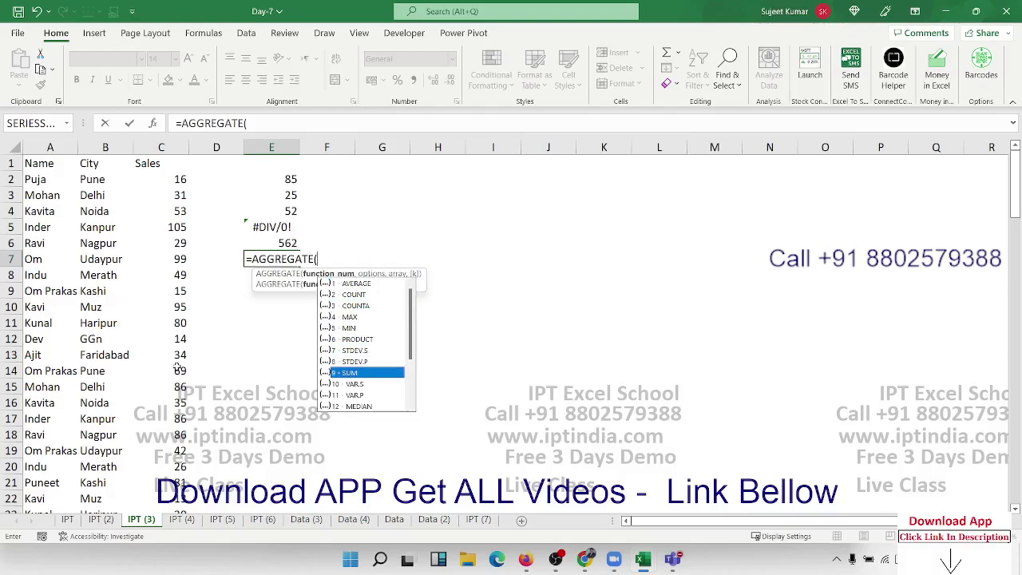
key(Tab)
text(,)
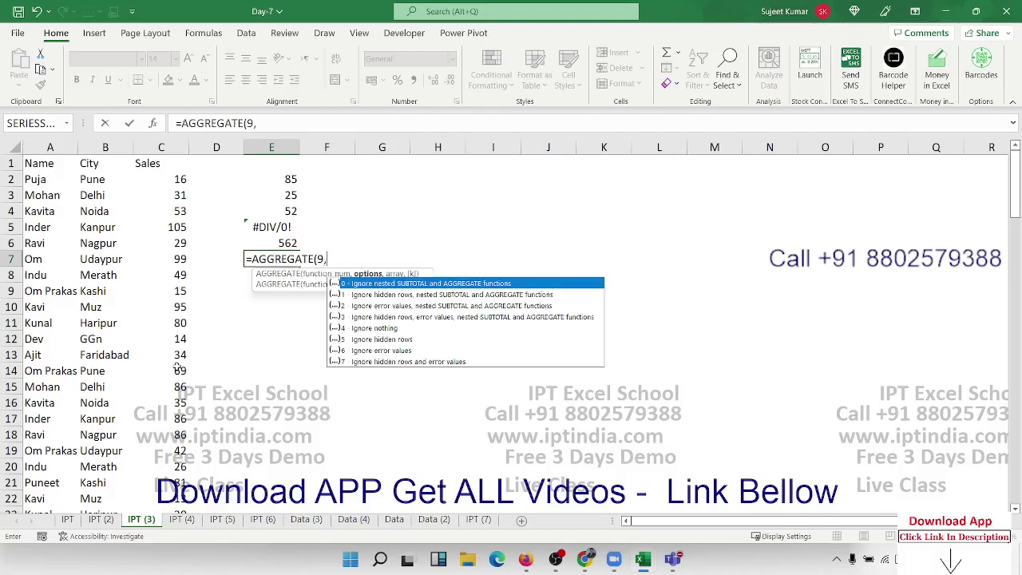
key(Down)
key(Down)
key(Down)
key(Down)
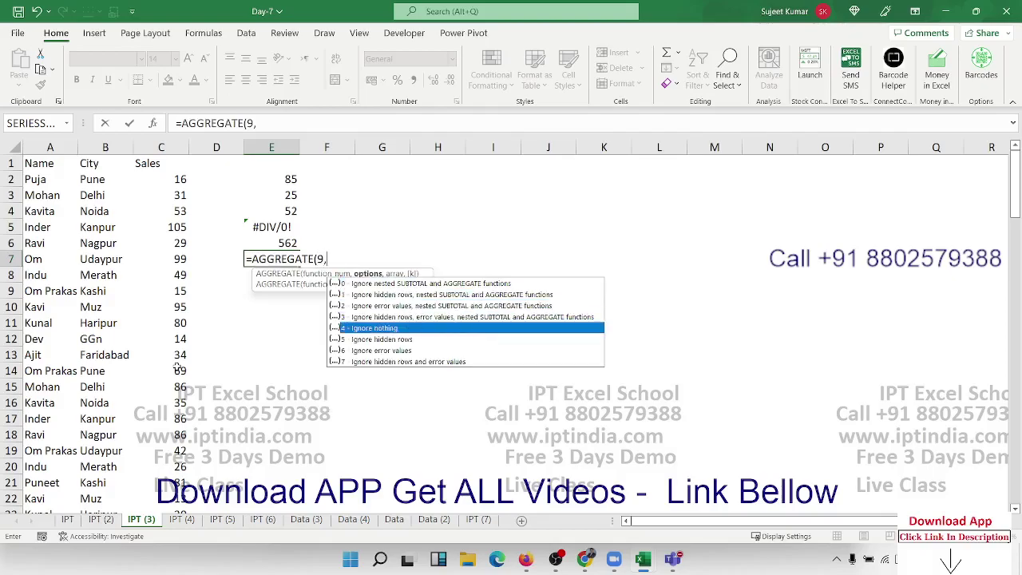
key(Down)
key(Down)
key(Down)
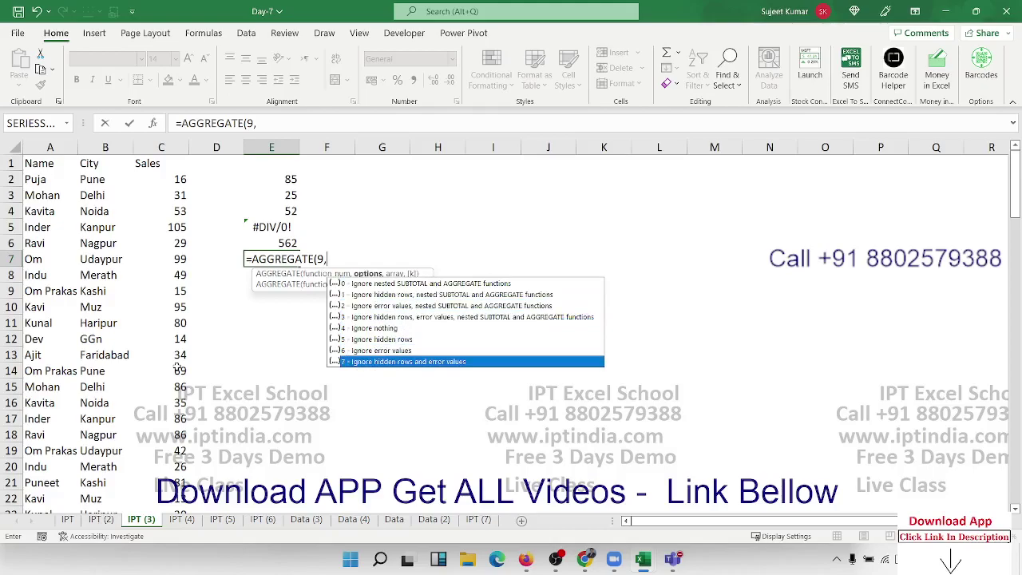
text(6,)
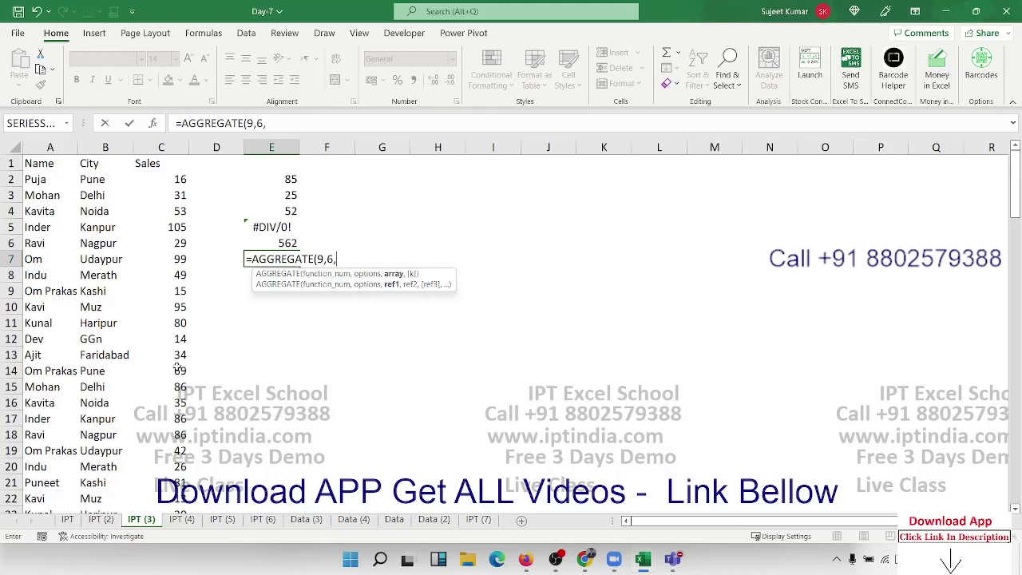
key(Up)
key(ctrl+shift+Up)
key(Return)
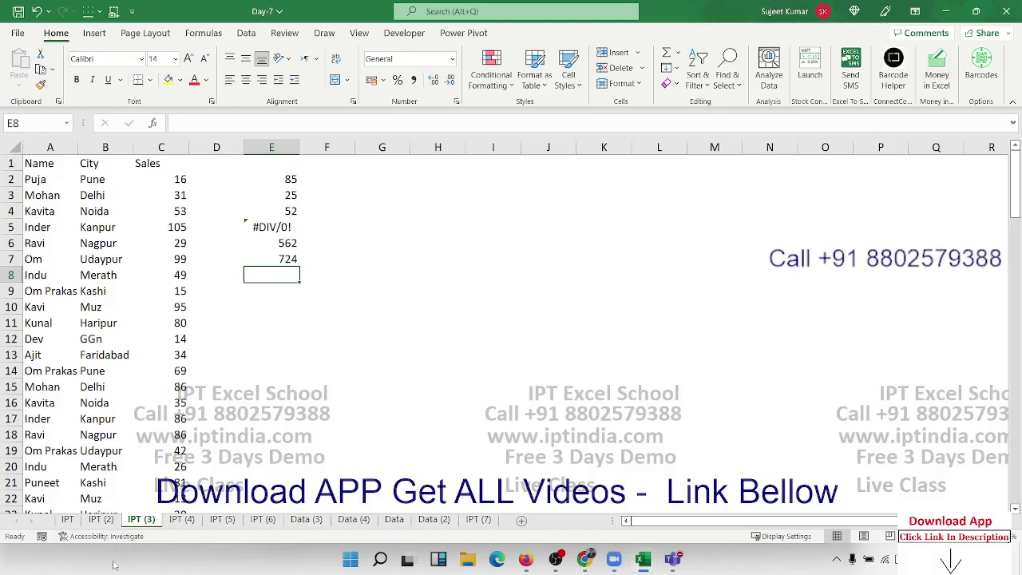
Switch to sheet IPT (4) and inspect the DSUM total formula in F8
click(169, 520)
click(399, 390)
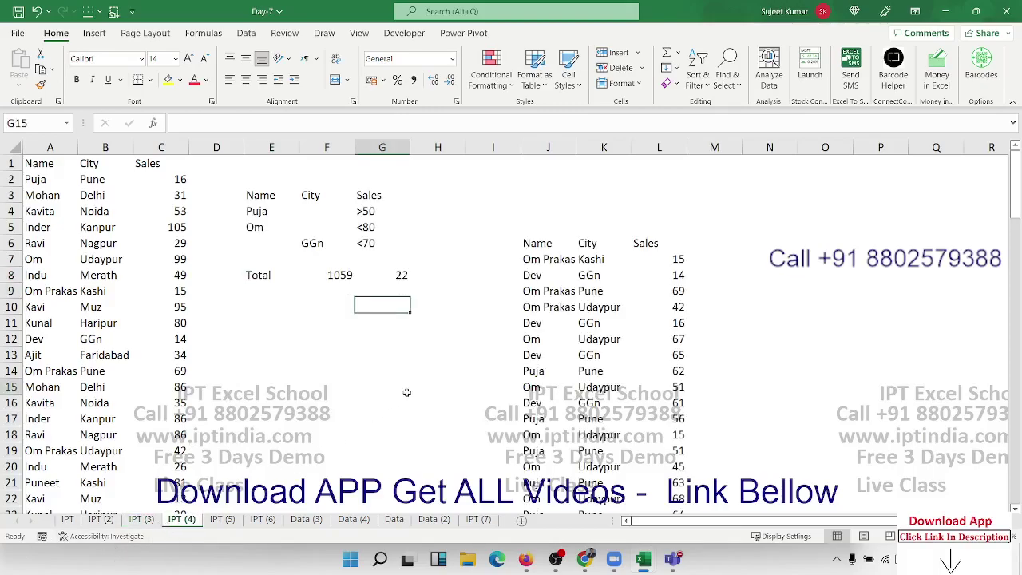
click(236, 322)
click(342, 278)
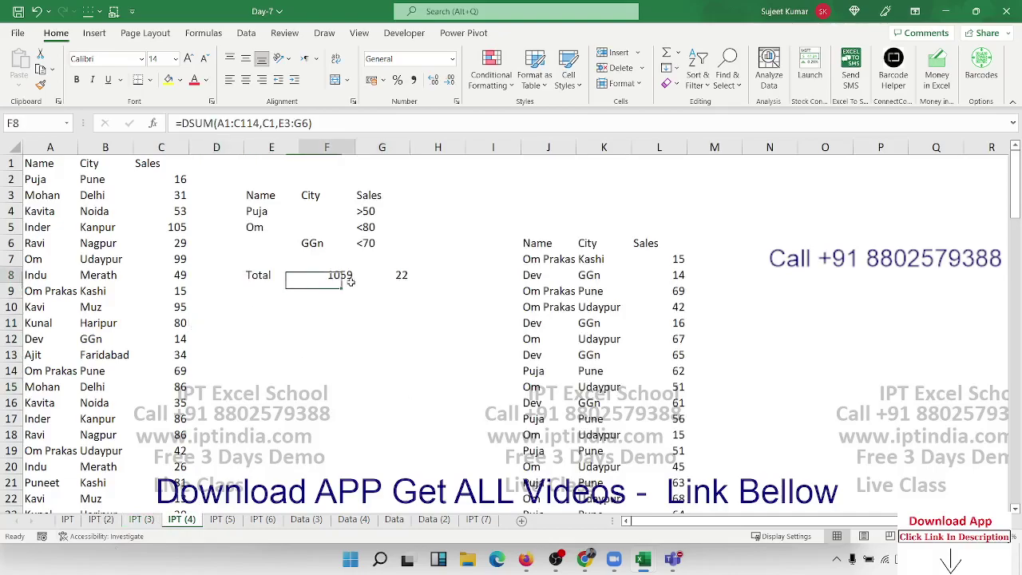
click(264, 276)
click(406, 304)
Clear the extracted list in J6:L28
click(532, 243)
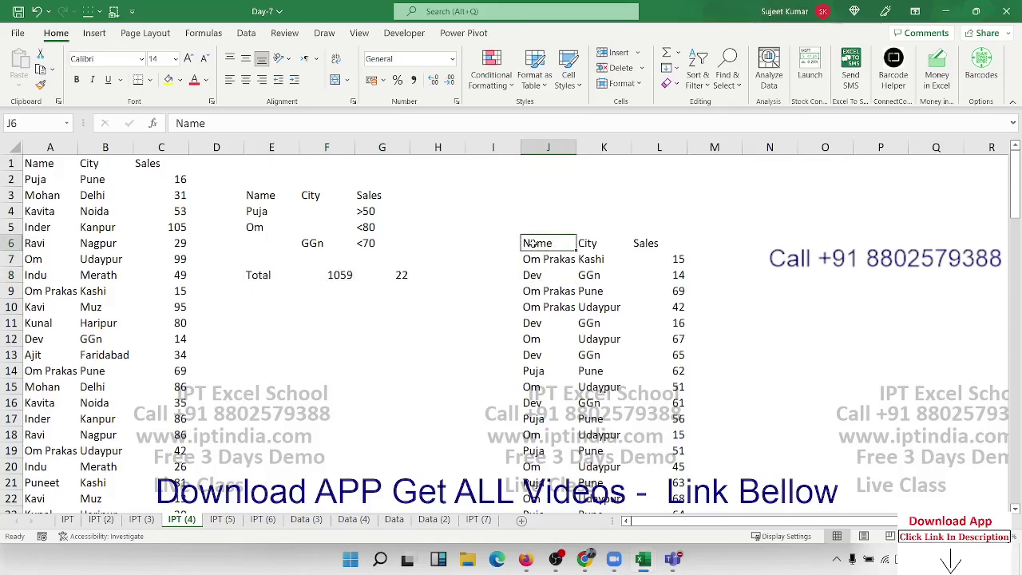
key(ctrl+shift+Right)
key(ctrl+shift+Down)
key(Delete)
scroll(532, 243, up, 2)
Clear the Total results 1059 and 22 in F8:G8
key(ctrl+Left)
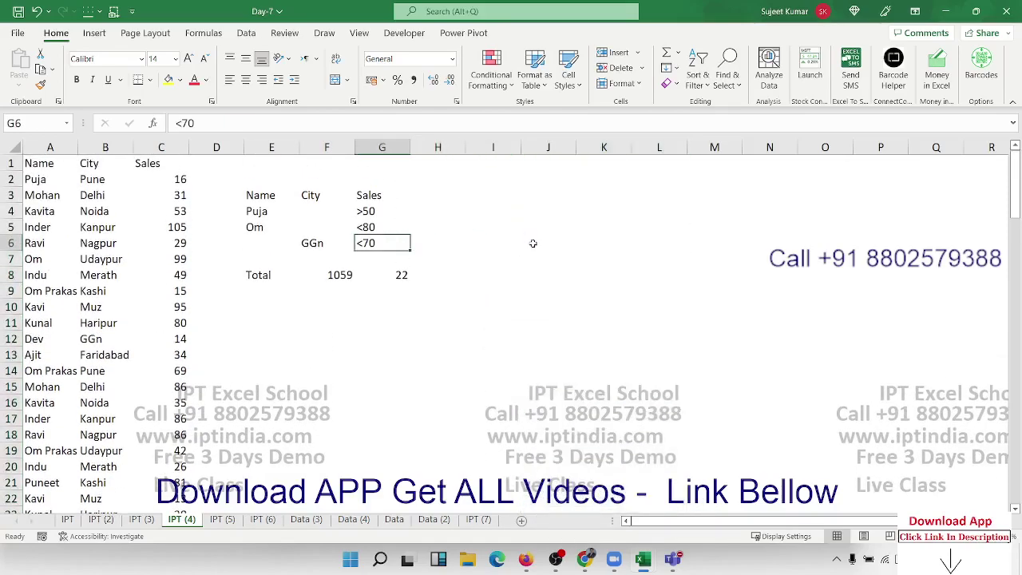
key(ctrl+Left)
key(ctrl+Left)
key(ctrl+Left)
key(ctrl+Right)
key(ctrl+Right)
key(Right)
key(Down)
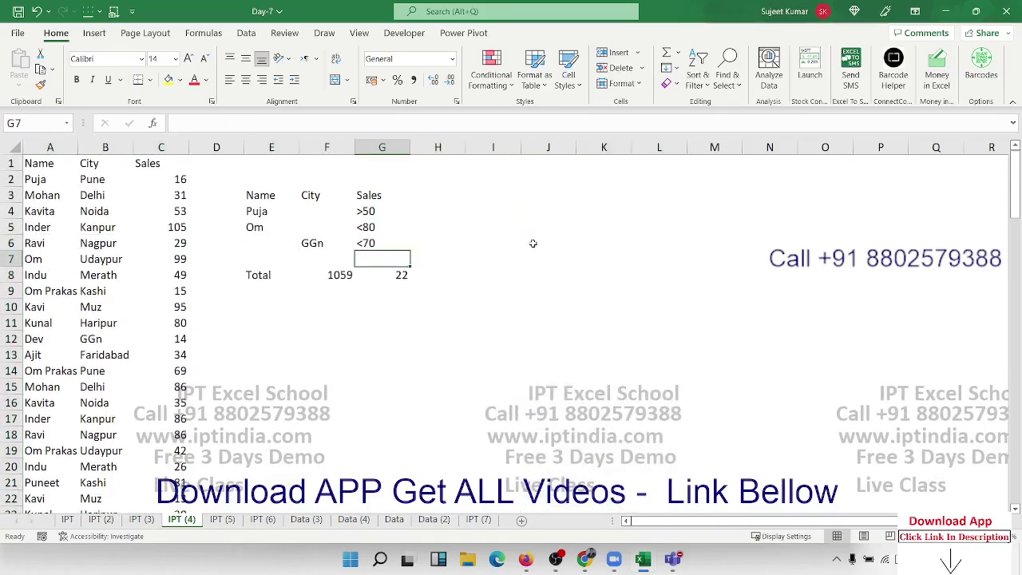
key(Down)
key(Up)
key(Up)
key(Up)
key(Up)
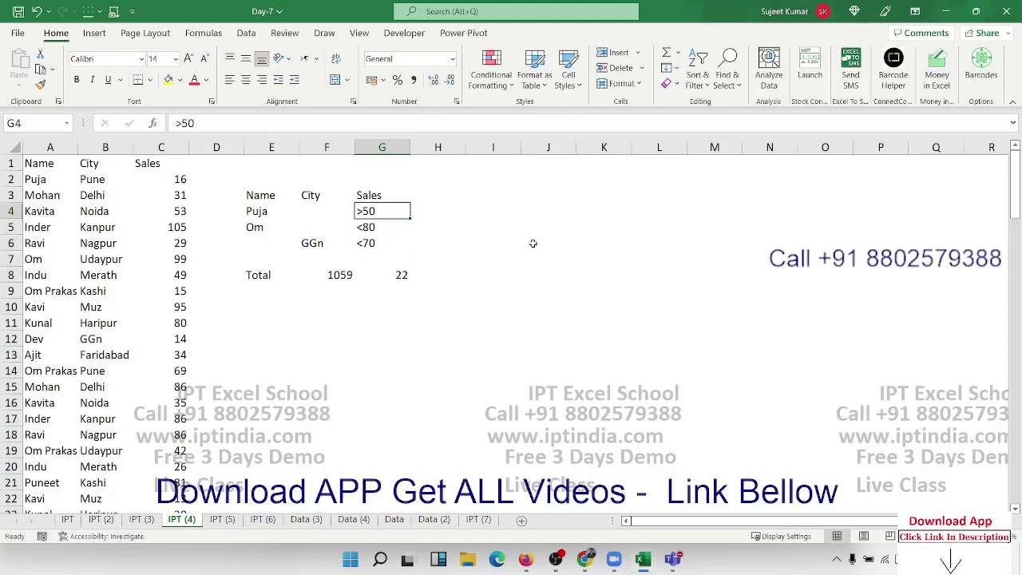
key(Down)
key(Down)
key(Down)
key(Down)
key(shift+Left)
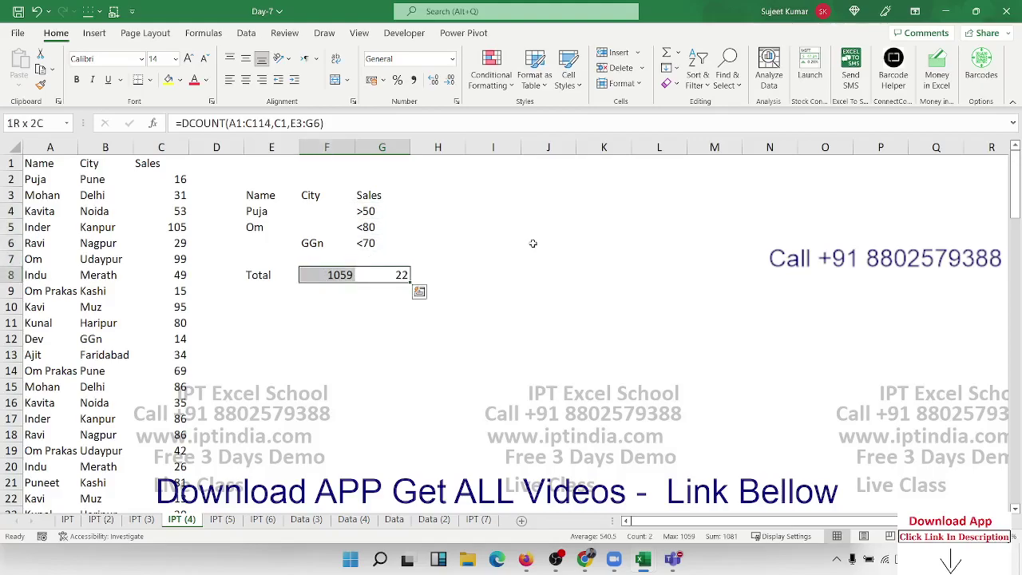
key(Delete)
Review the extent of the criteria table from E3 and return to the Total row
key(Up)
key(Up)
key(Up)
key(Up)
key(Up)
key(Left)
key(Left)
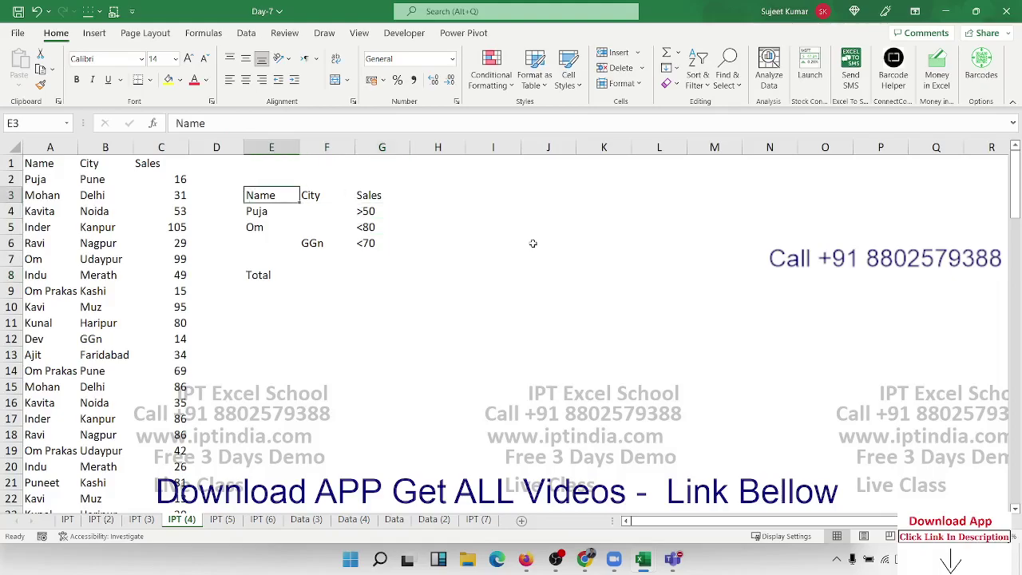
key(shift+Right)
key(shift+Right)
key(shift+Down)
key(shift+Down)
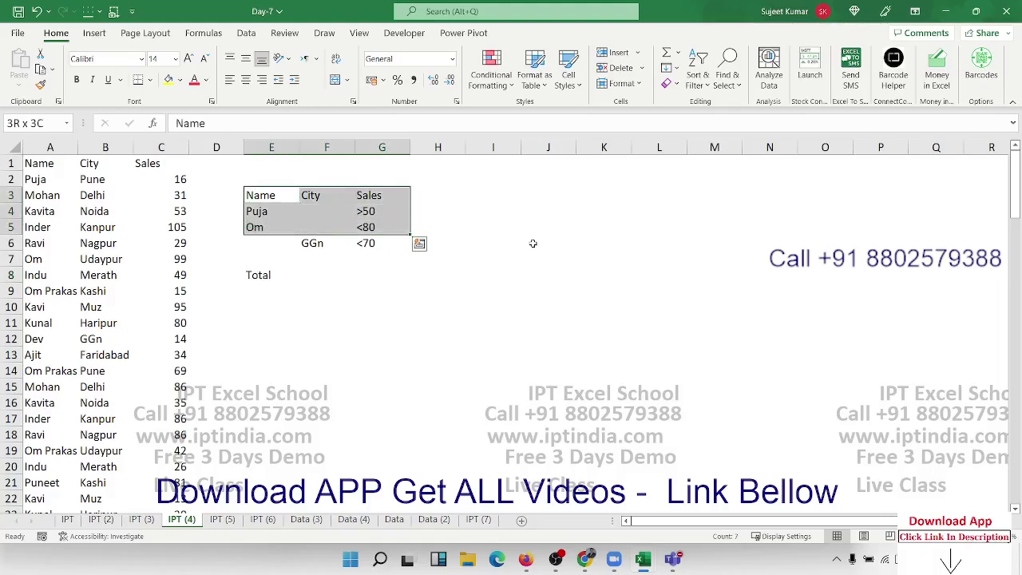
key(Up)
key(Down)
key(Down)
key(Down)
key(Down)
key(Down)
key(Down)
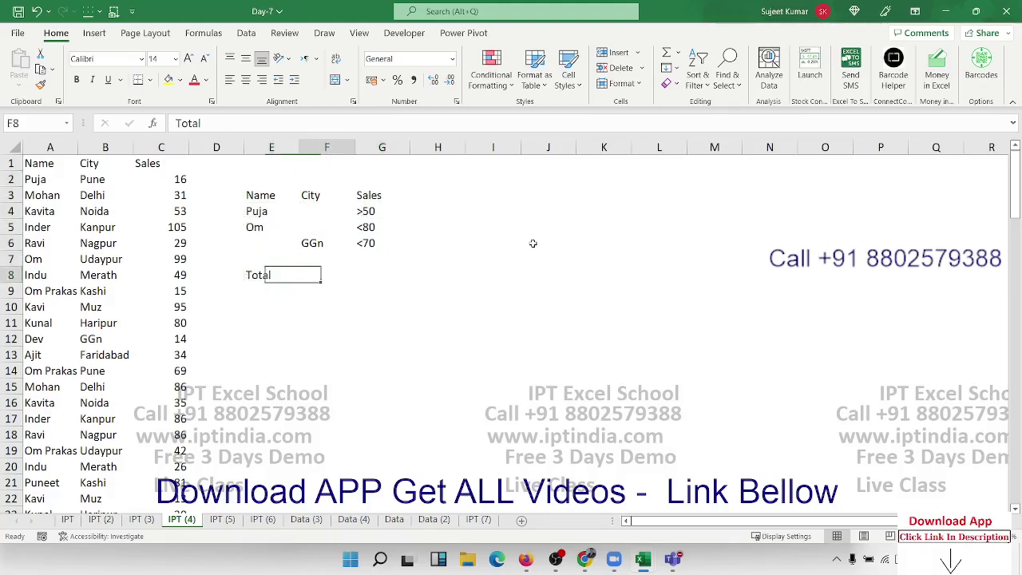
key(Right)
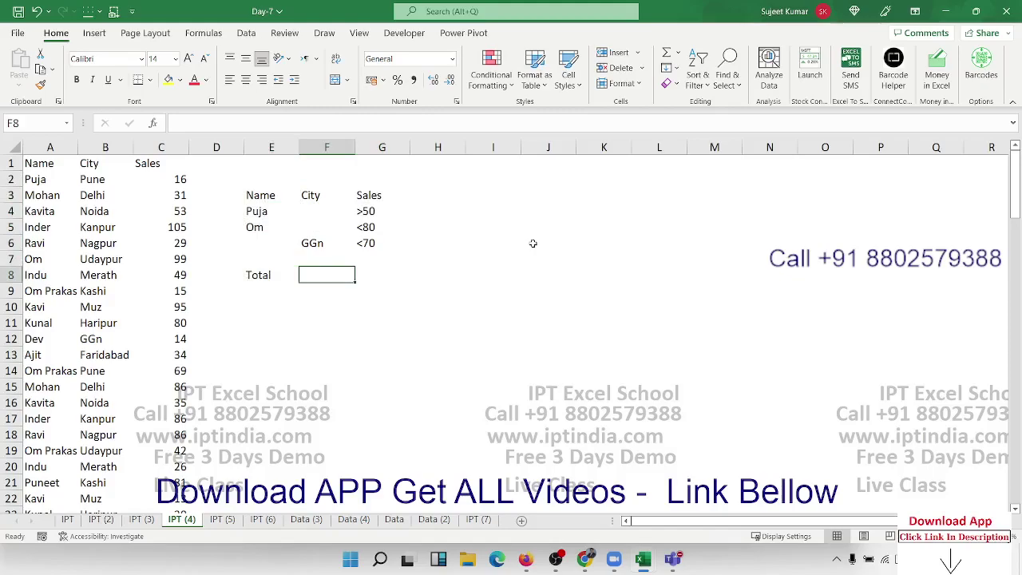
Walk through the criteria rows (Puja >50, Om <80, GGn <70), ending at F8
key(Up)
key(Up)
key(Up)
key(Left)
key(Up)
key(Right)
key(Right)
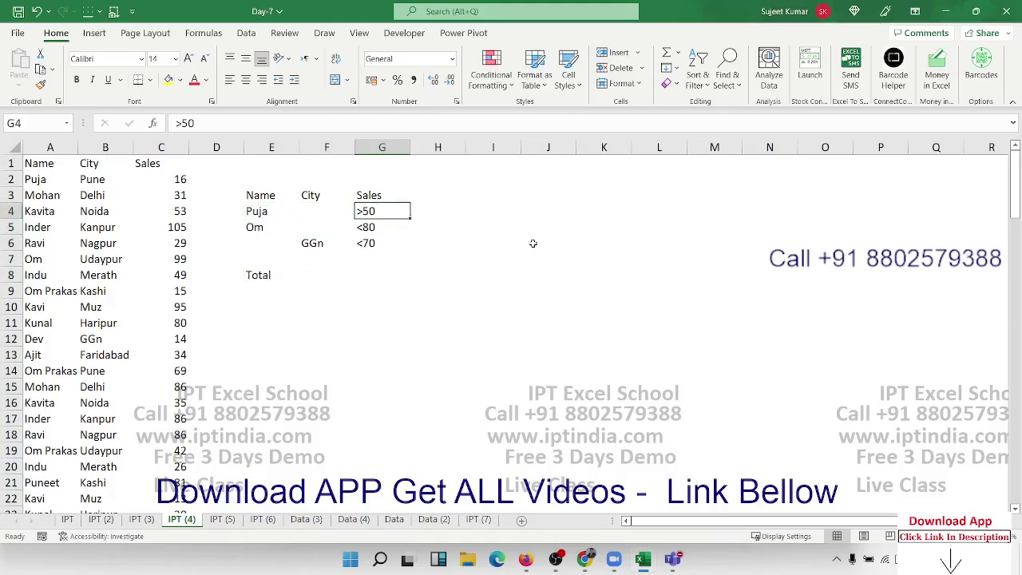
key(Left)
key(Left)
key(Down)
key(Right)
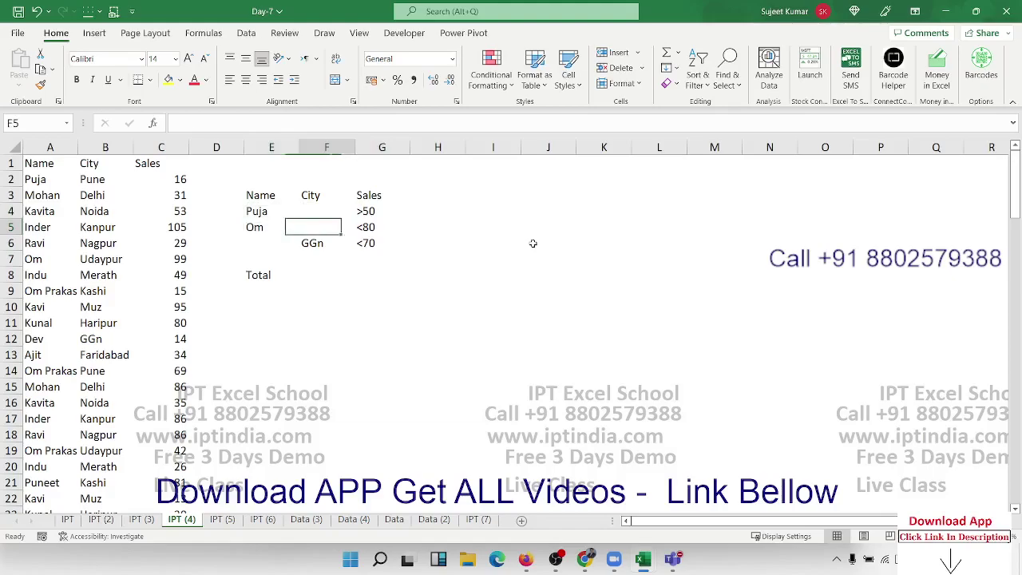
key(Right)
key(Down)
key(Left)
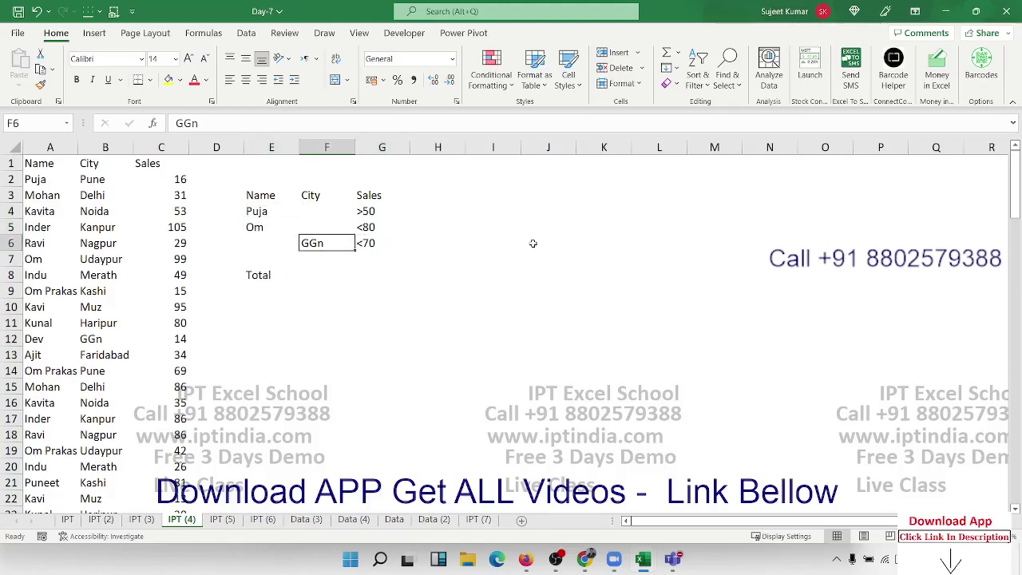
key(Right)
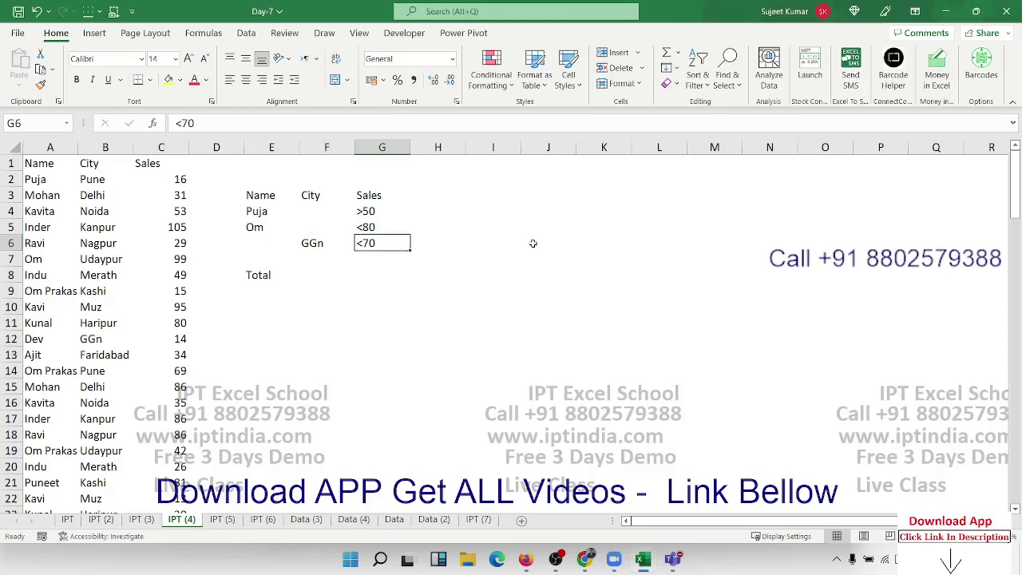
key(Down)
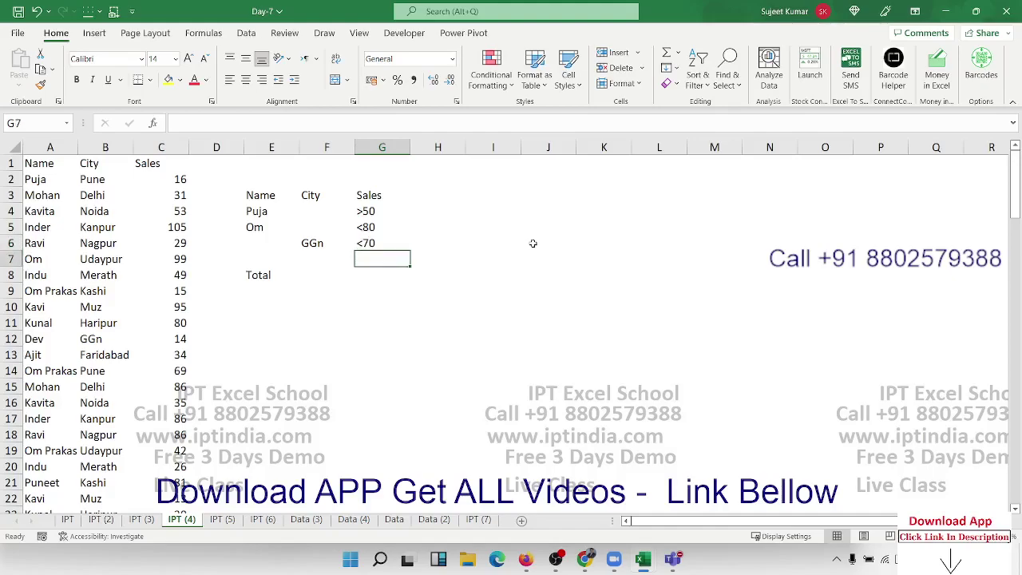
key(Down)
key(Left)
In F8, begin =DSUM with database range A1:C114 and Sales header C1 as the field
text(=)
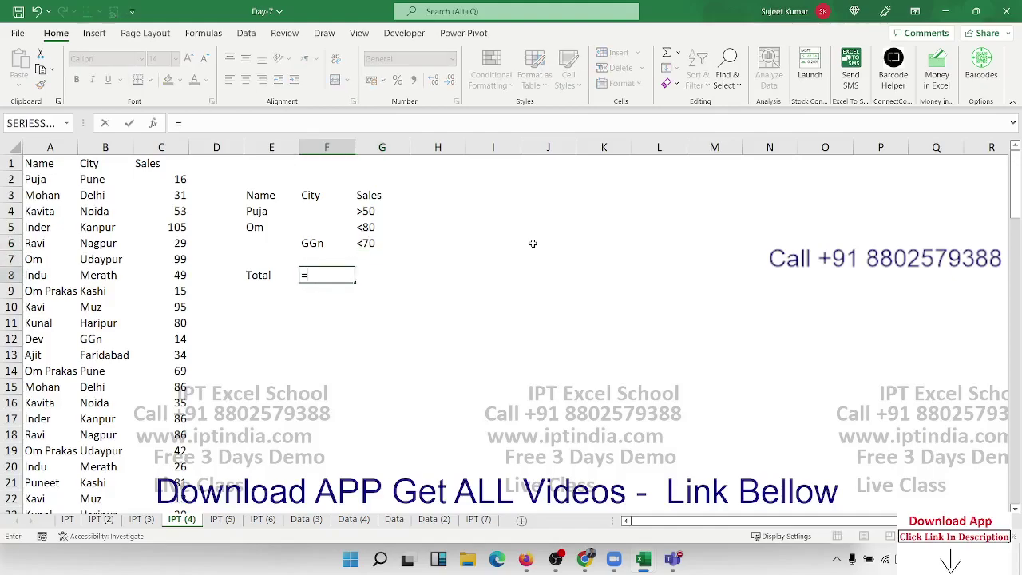
text(dsum)
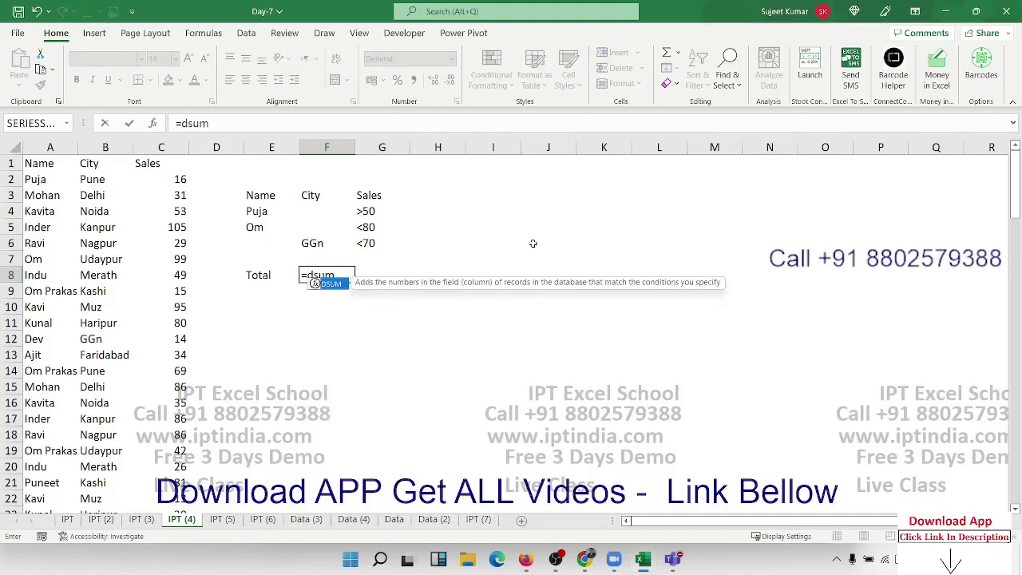
key(Tab)
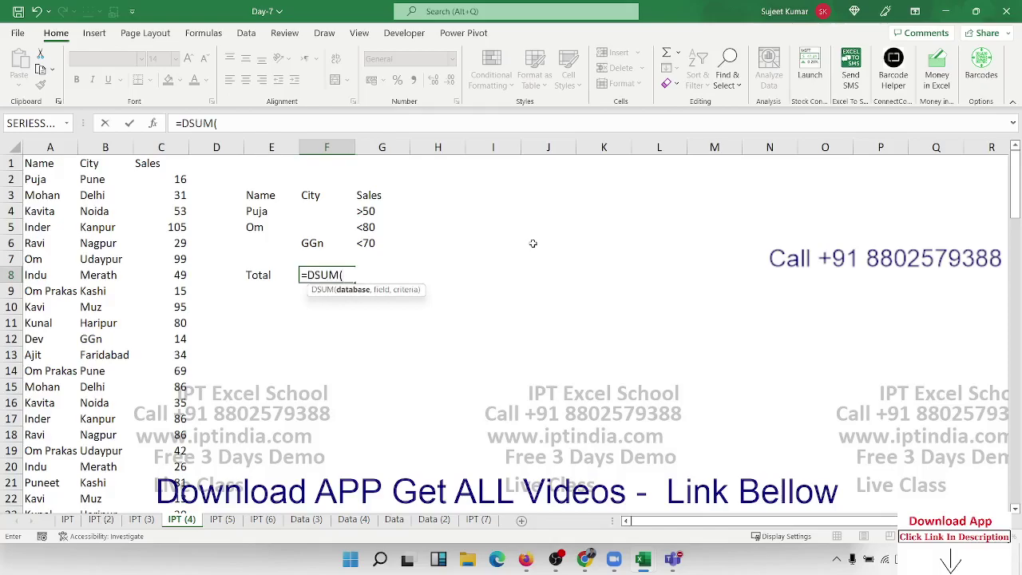
key(Left)
key(Left)
key(Left)
key(ctrl+Up)
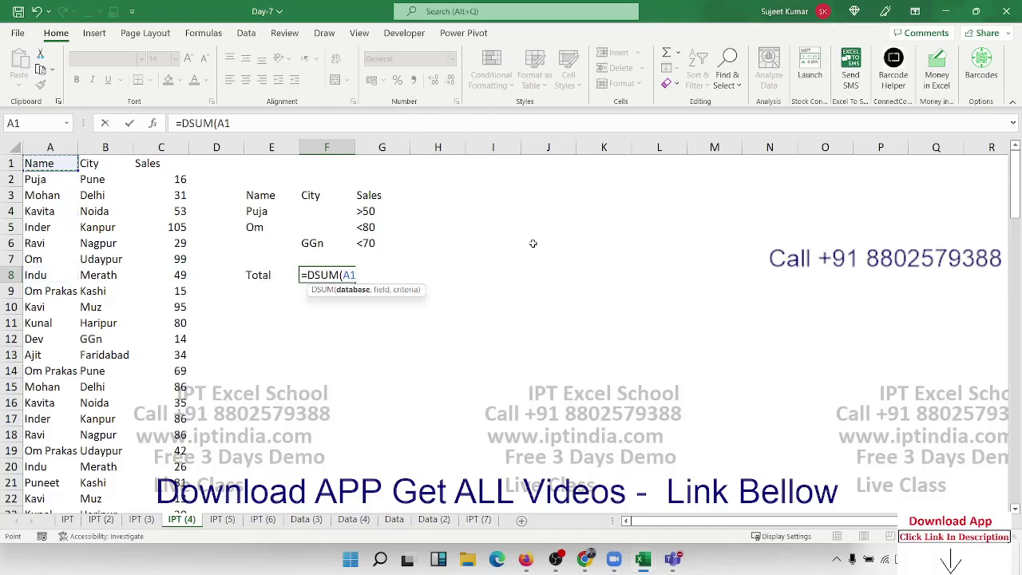
key(shift+Right)
key(shift+Right)
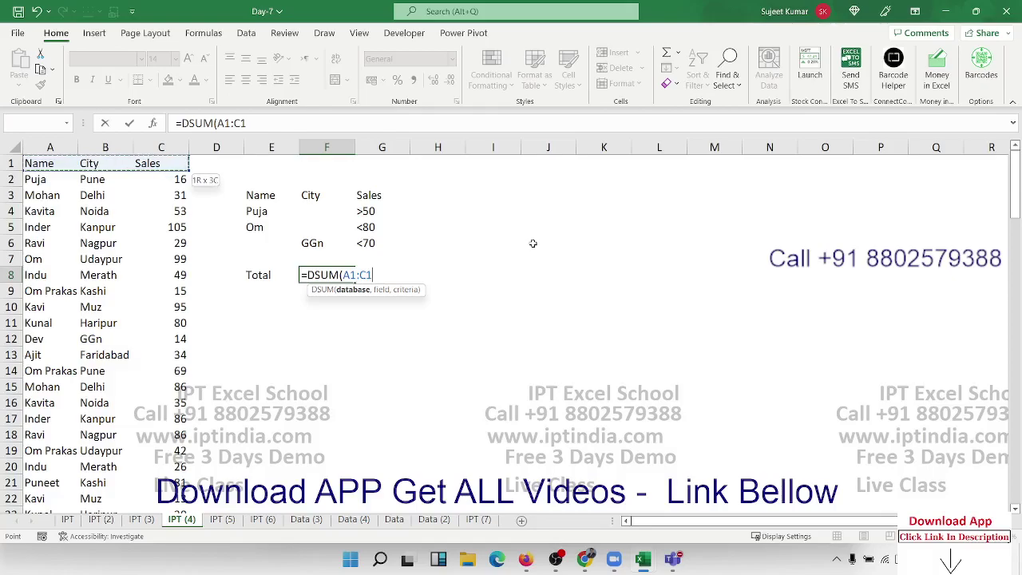
key(ctrl+shift+Down)
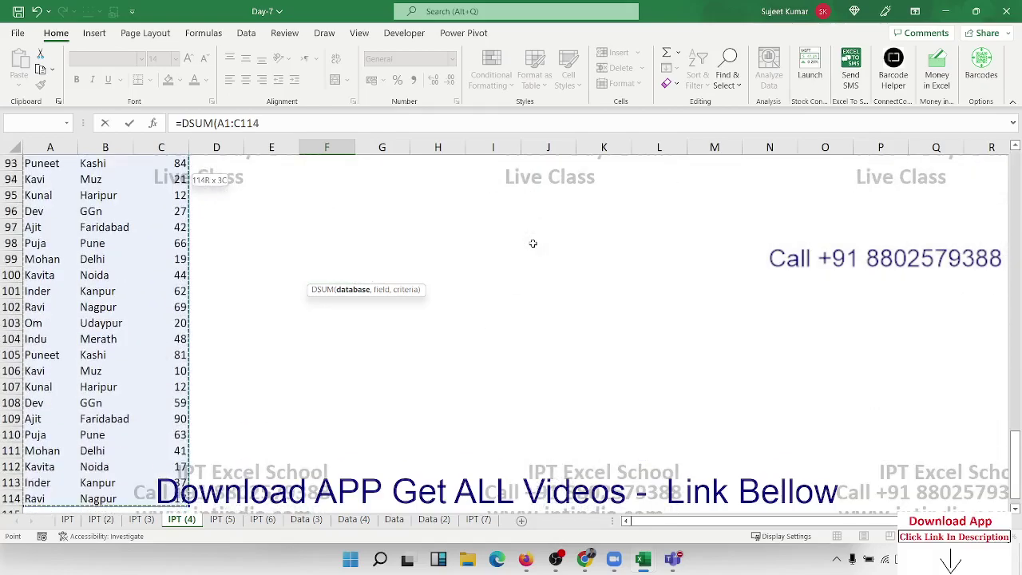
text(,)
key(Up)
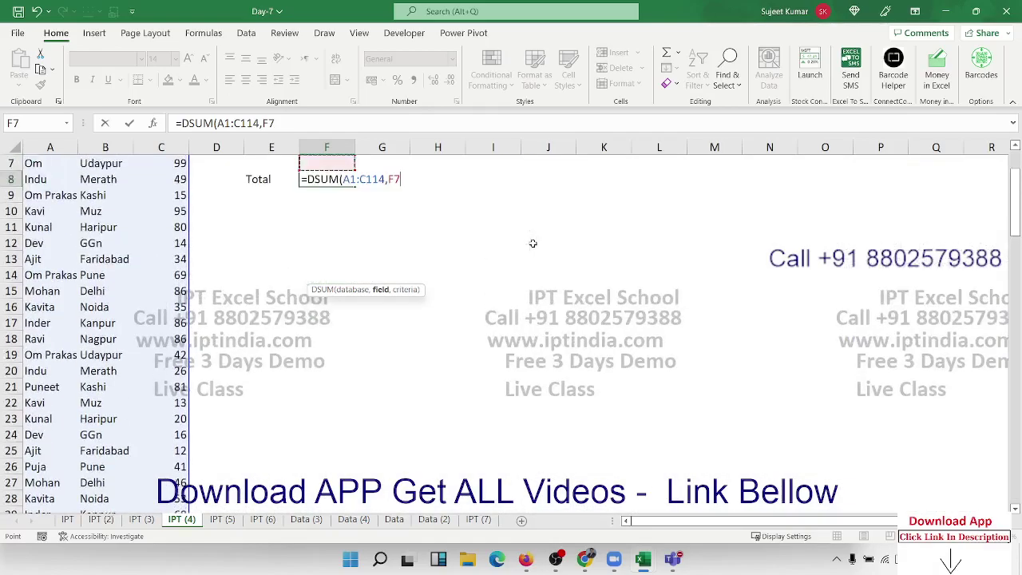
key(Up)
key(Up)
key(Up)
key(Up)
key(Up)
key(Left)
key(Left)
key(Left)
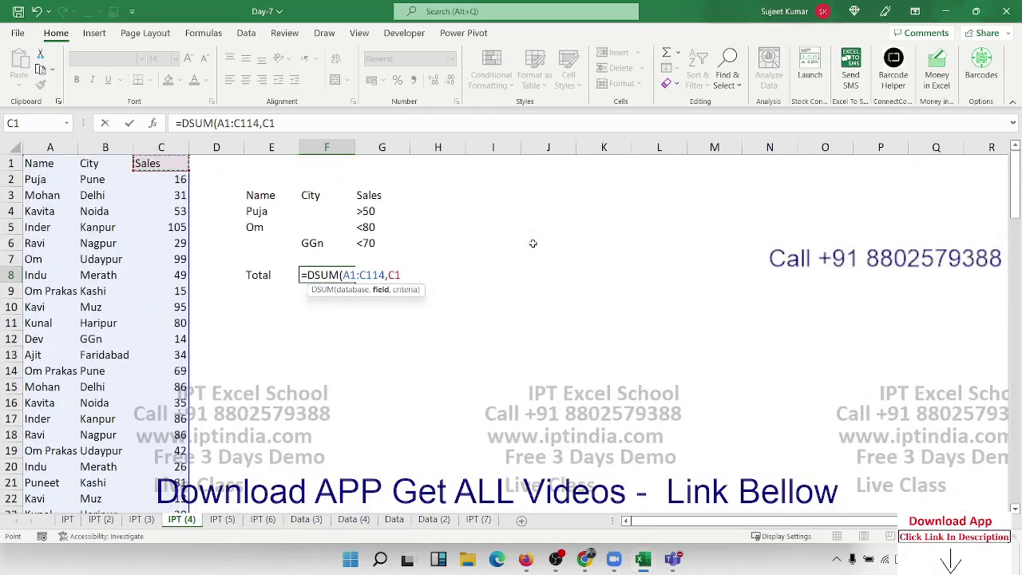
Use criteria table E3:G6 as the criteria and enter the formula, returning 1059
text(,)
key(Up)
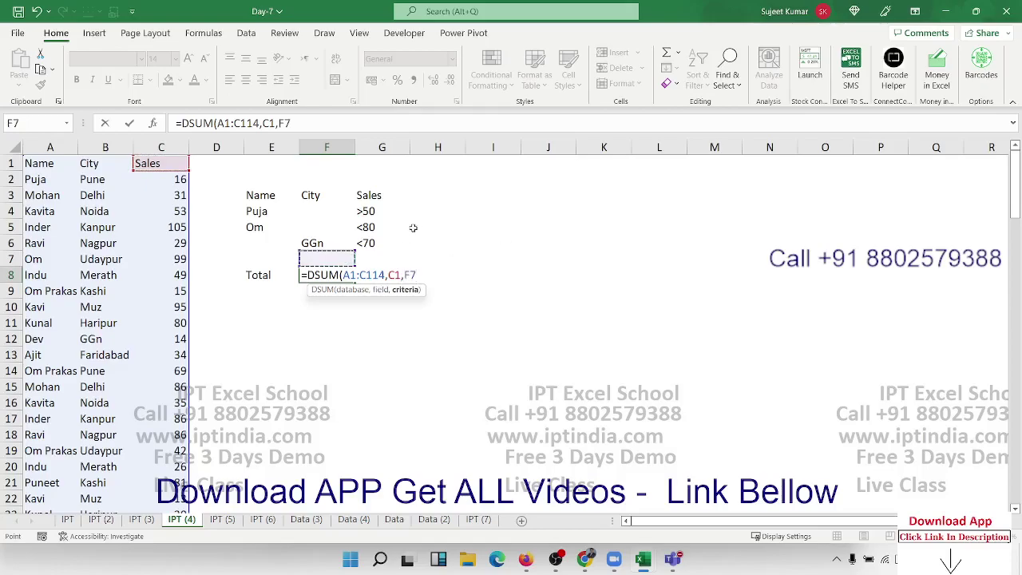
click(269, 195)
drag(299, 206, 376, 244)
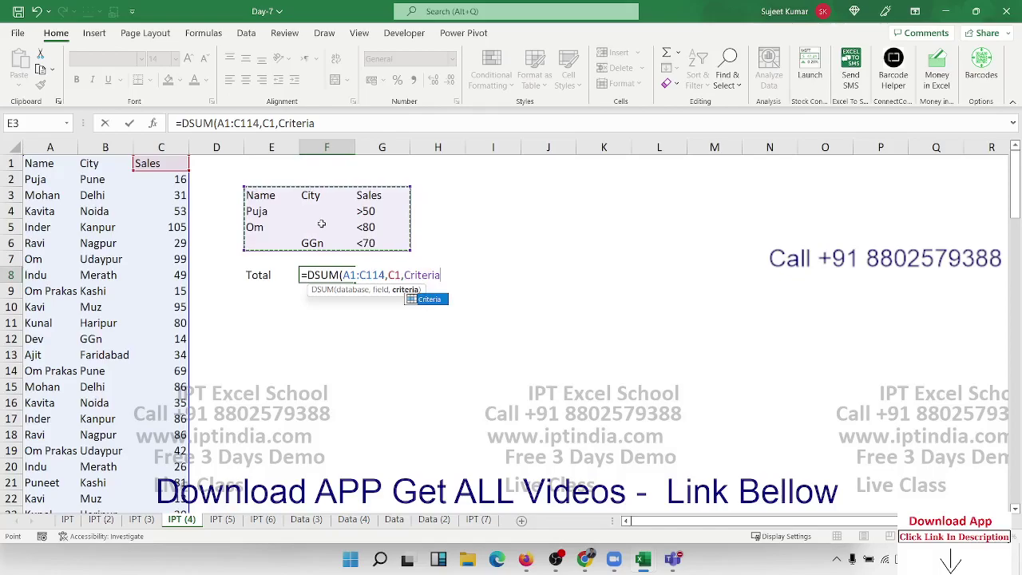
key(Return)
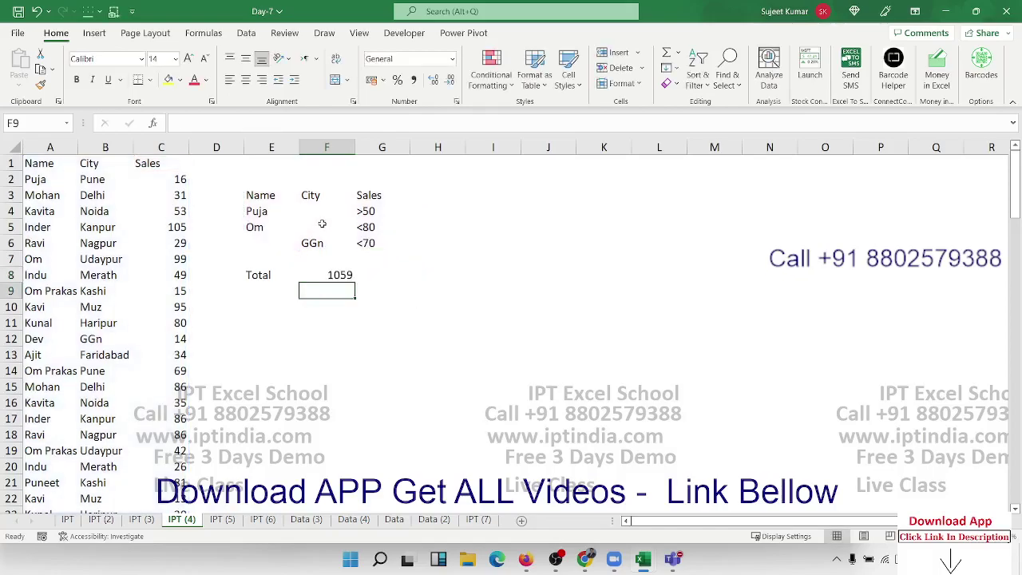
key(Up)
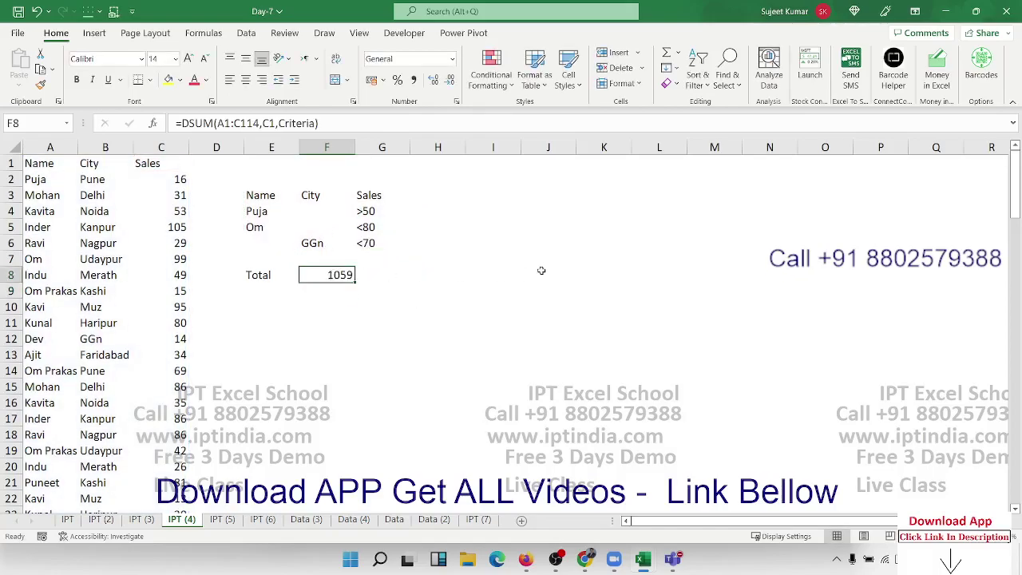
drag(243, 210, 363, 211)
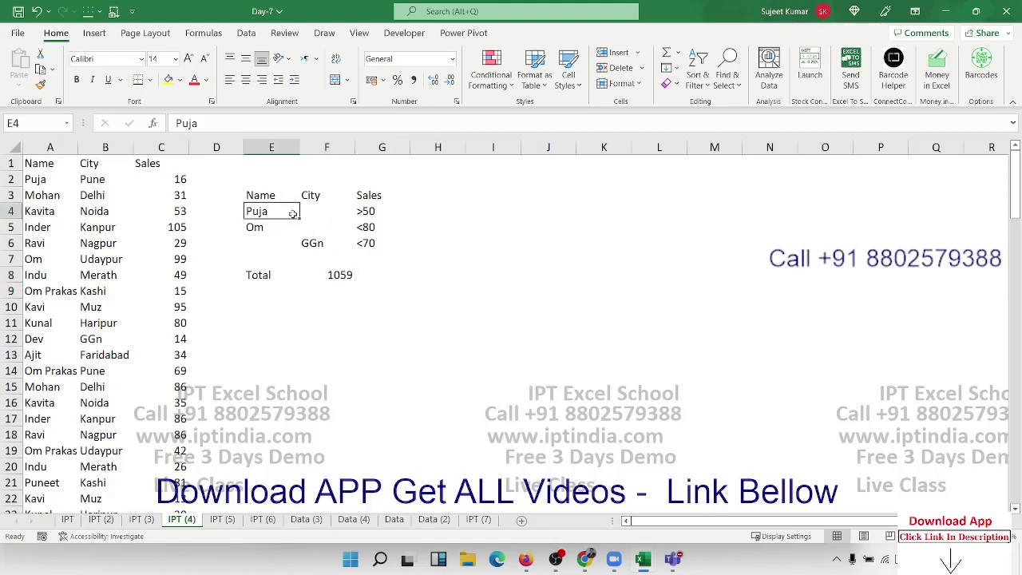
drag(264, 227, 363, 228)
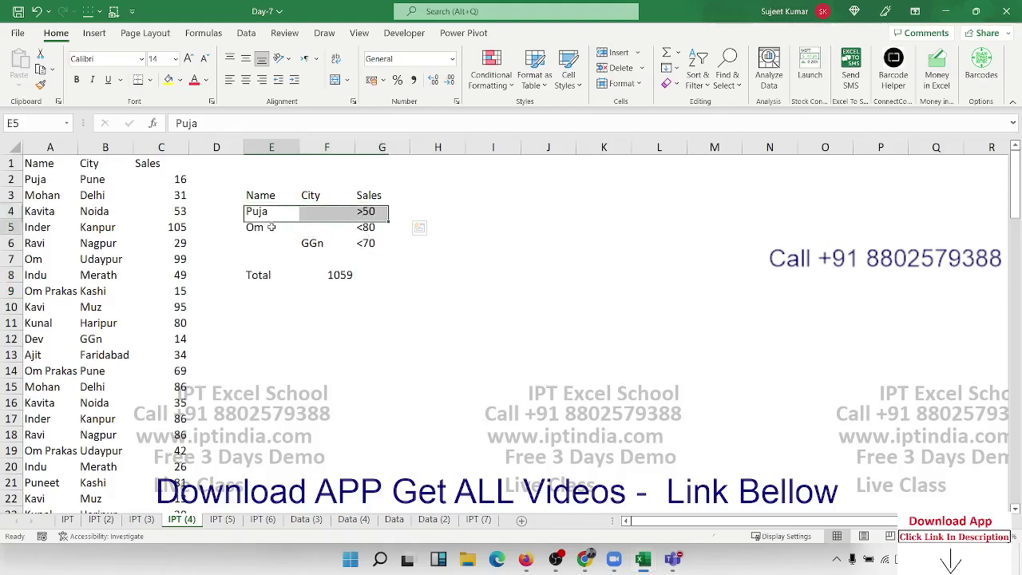
click(323, 244)
key(shift+Right)
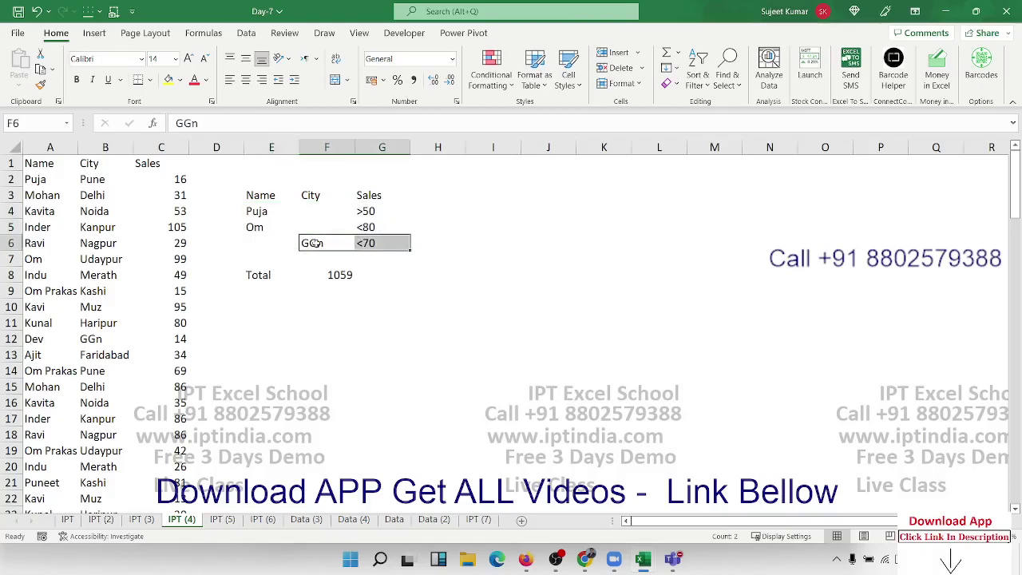
click(359, 244)
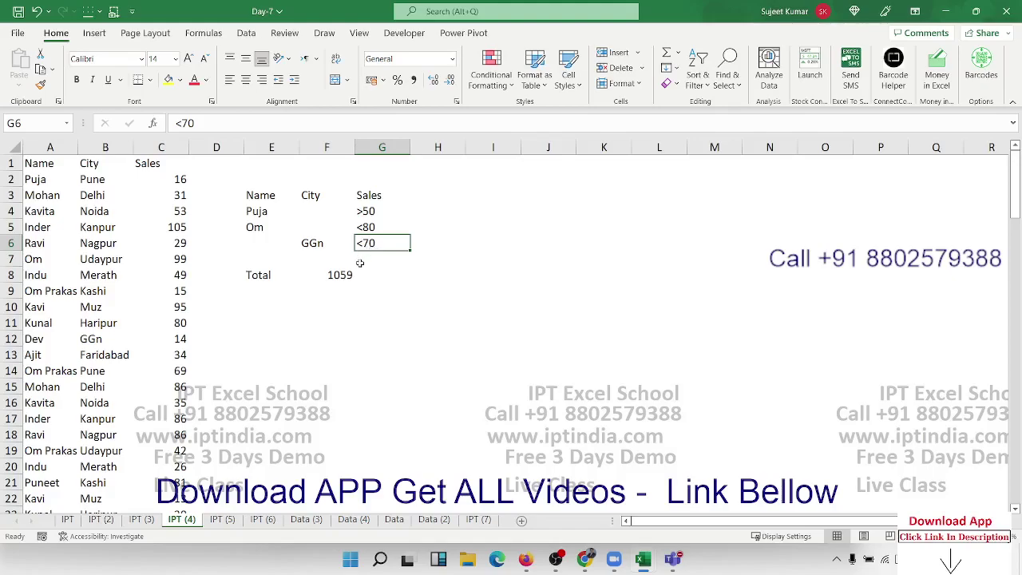
click(352, 305)
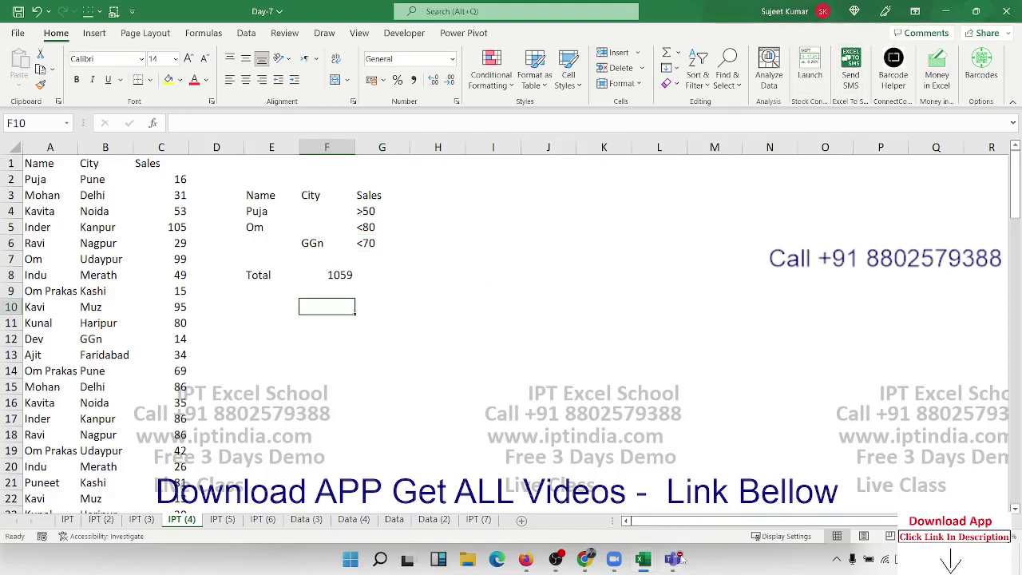
Admit the waiting guest from the Teams lobby, then return to Excel cell G8
mouse_move(679, 559)
click(769, 453)
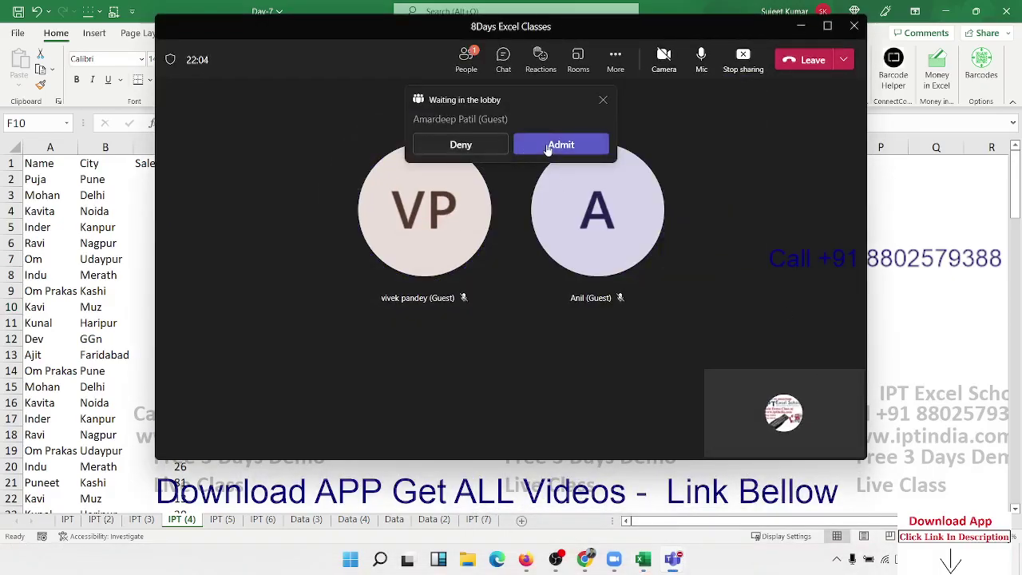
click(548, 150)
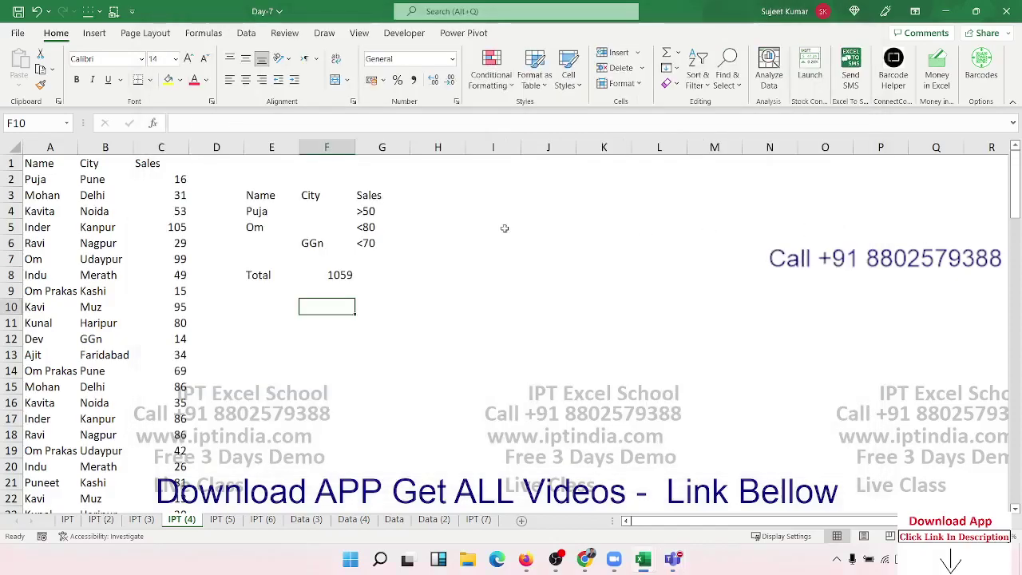
click(374, 274)
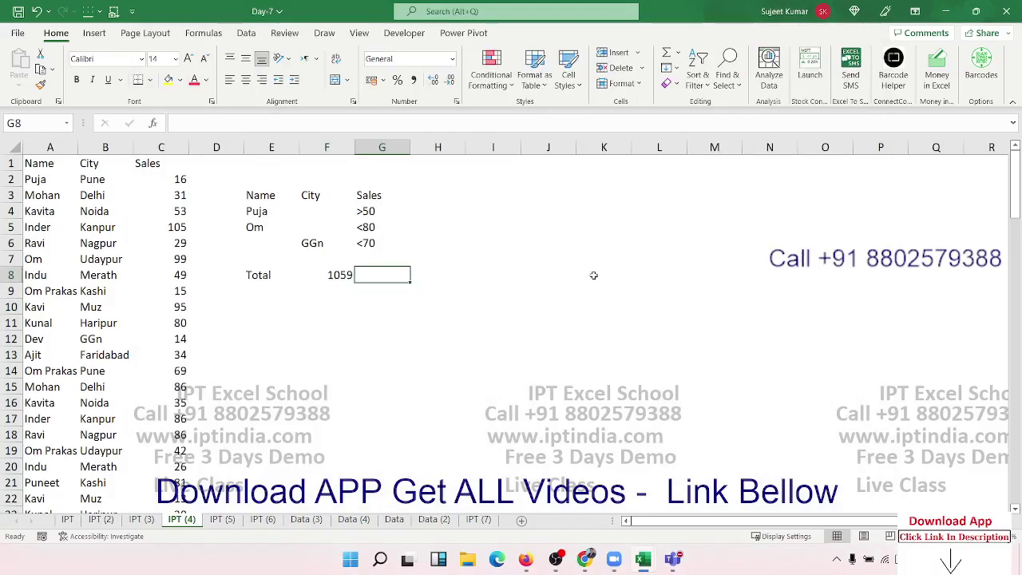
Start a DMAX formula in G8 with the database range A1:C114
text(=)
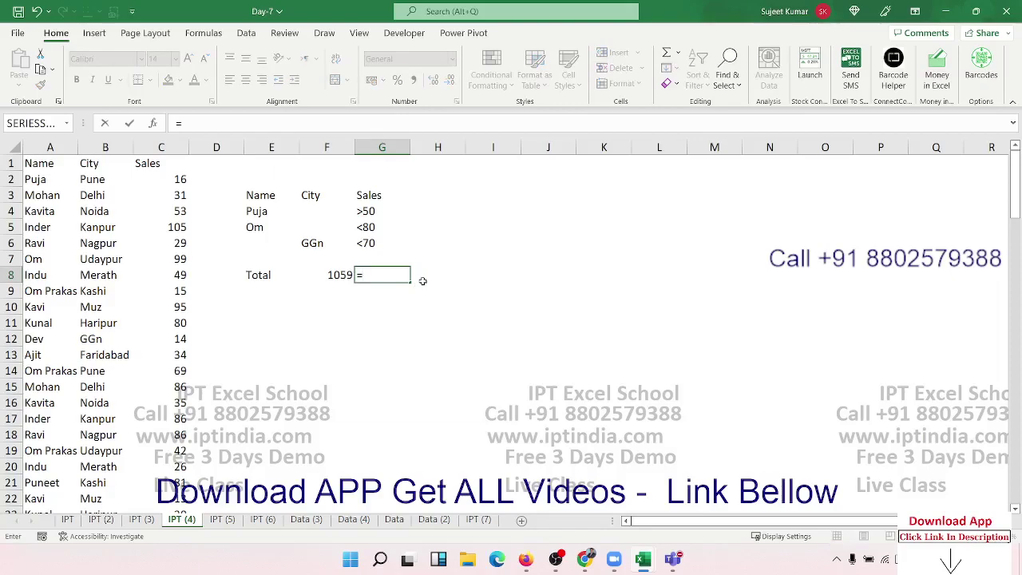
text(dma)
key(Tab)
key(Left)
key(Left)
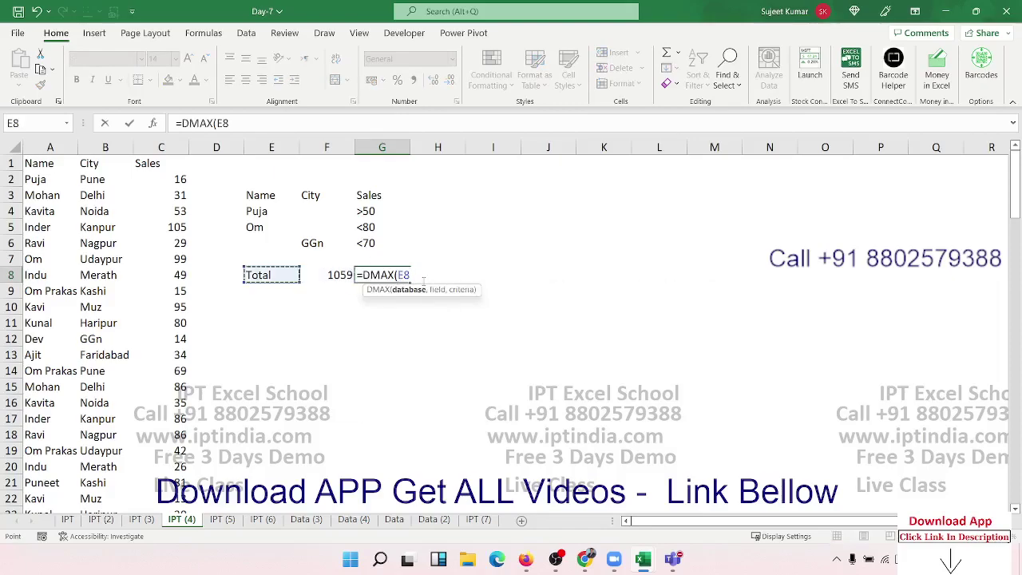
key(ctrl+Left)
key(ctrl+Left)
key(ctrl+Up)
key(ctrl+shift+Right)
key(ctrl+shift+Down)
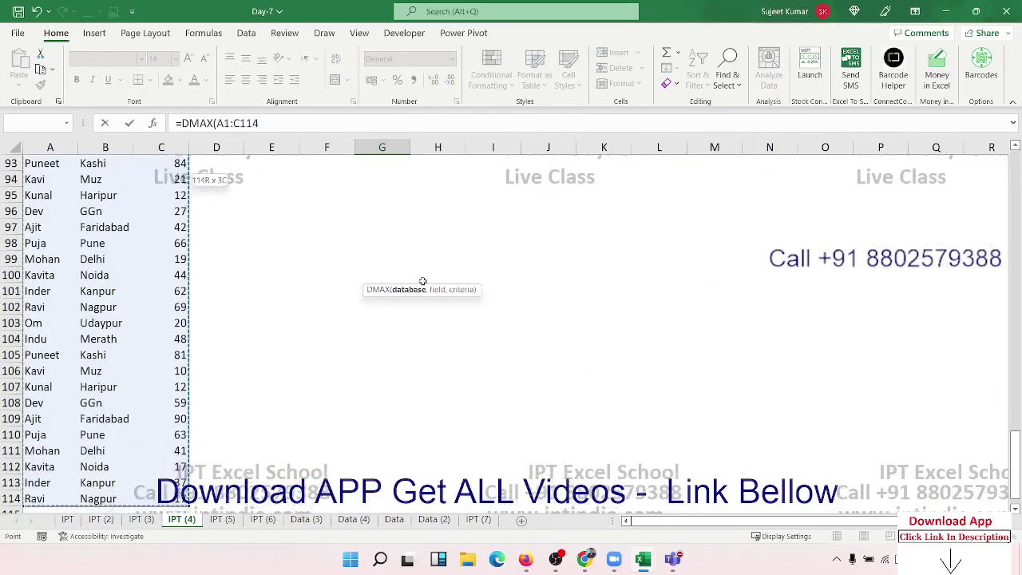
Add the Sales header C1 as field and the Criteria table as criteria, returning 69
text(,)
key(Left)
key(Left)
key(Up)
key(Up)
key(Up)
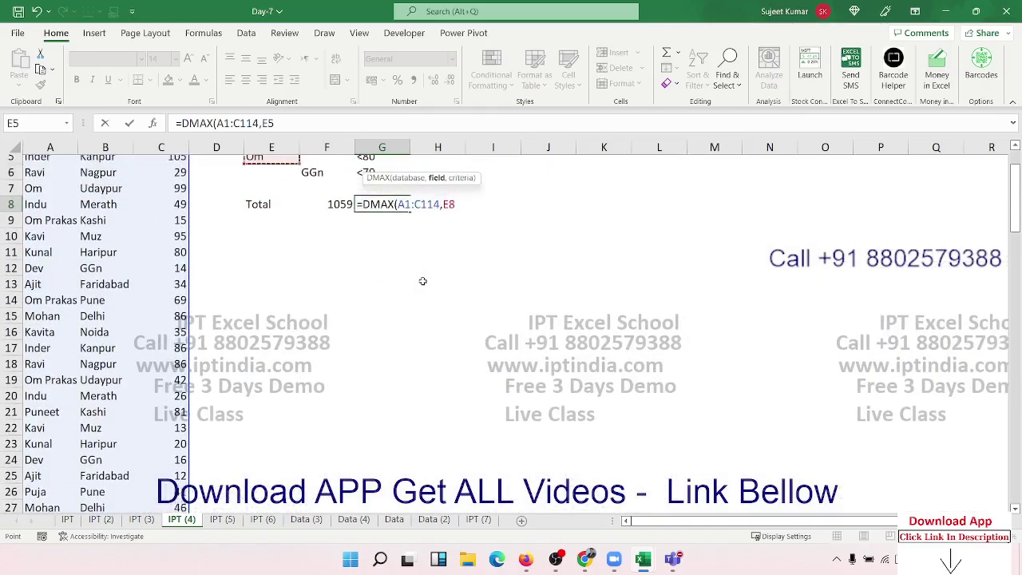
key(Left)
key(Left)
key(Up)
key(Up)
key(Left)
key(Left)
key(Up)
key(Up)
key(Left)
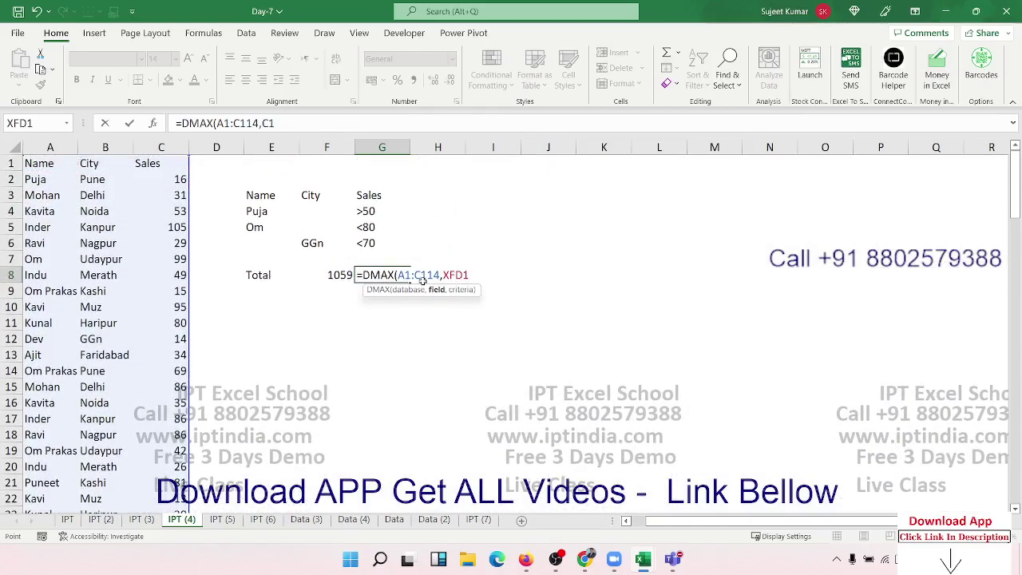
key(Right)
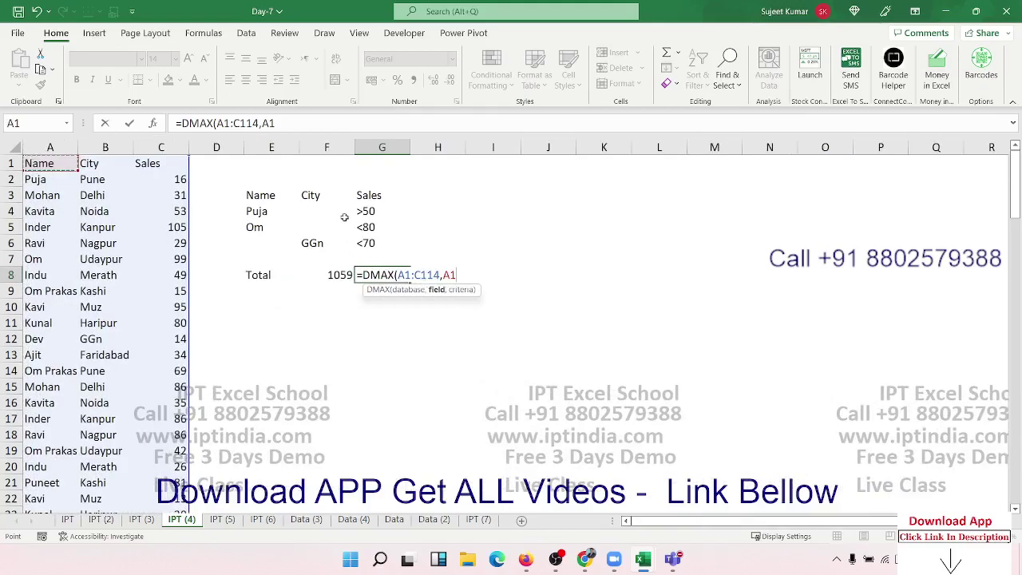
key(Right)
key(Right)
text(,)
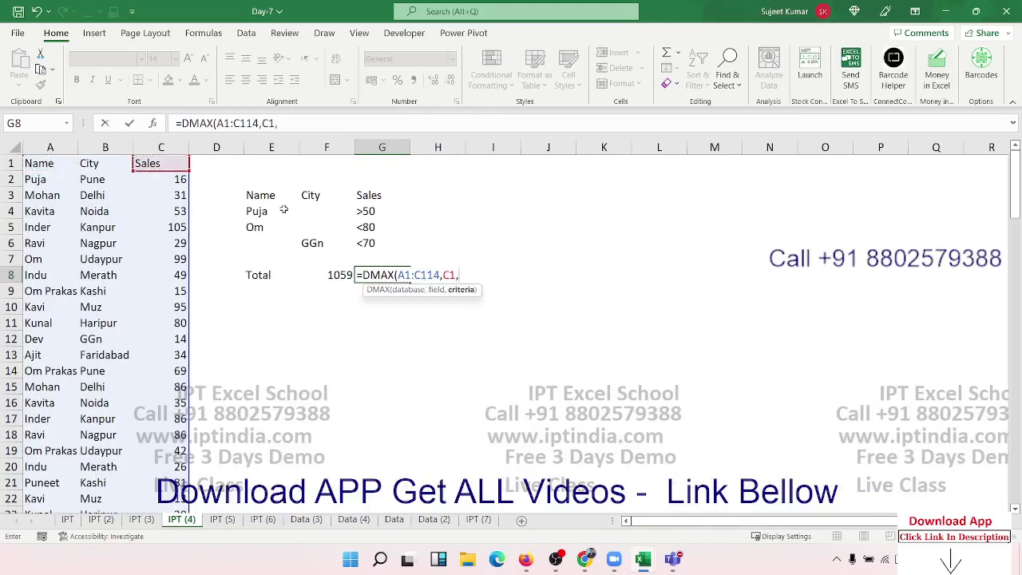
drag(284, 199, 367, 241)
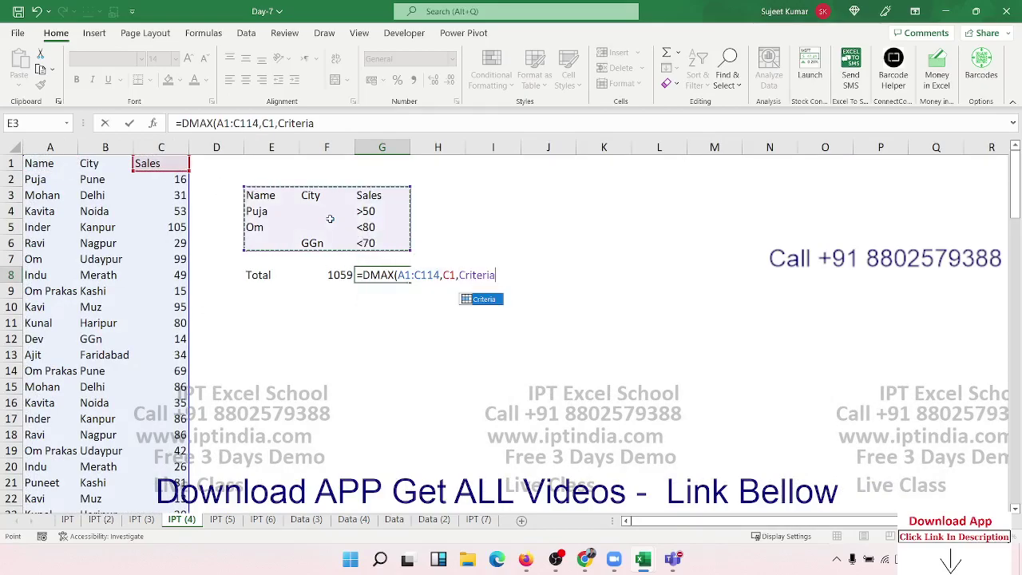
key(Return)
click(405, 272)
Enter =DMIN(A1:C114,C1,E3:G6) in H8, returning a minimum Sales of 14
click(437, 277)
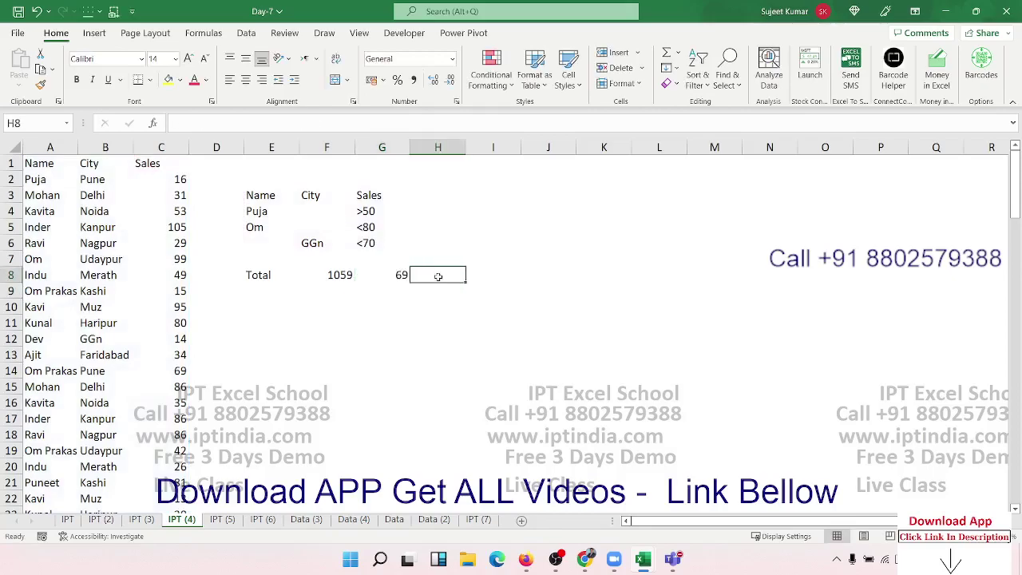
text(=d)
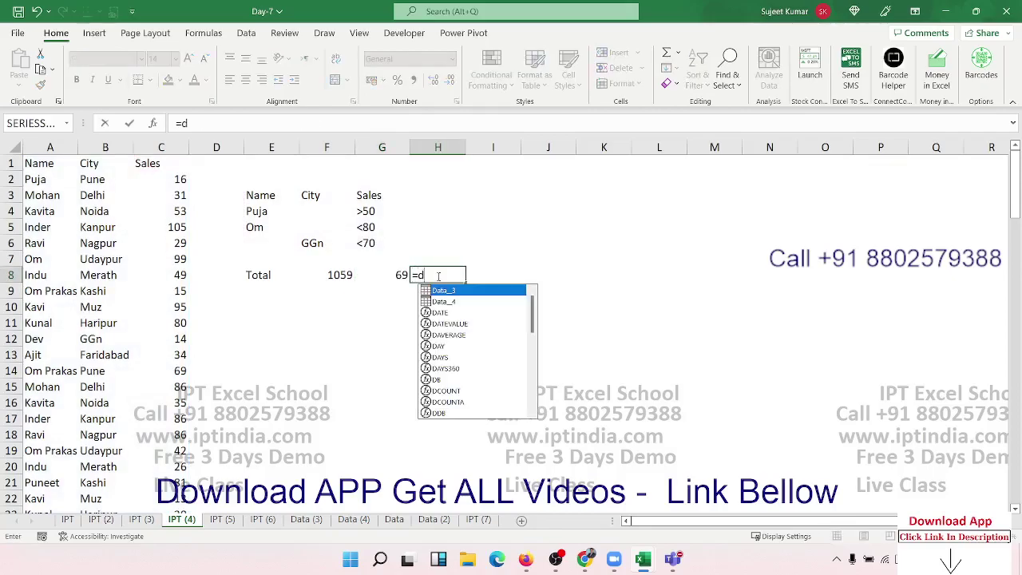
text(min)
key(Tab)
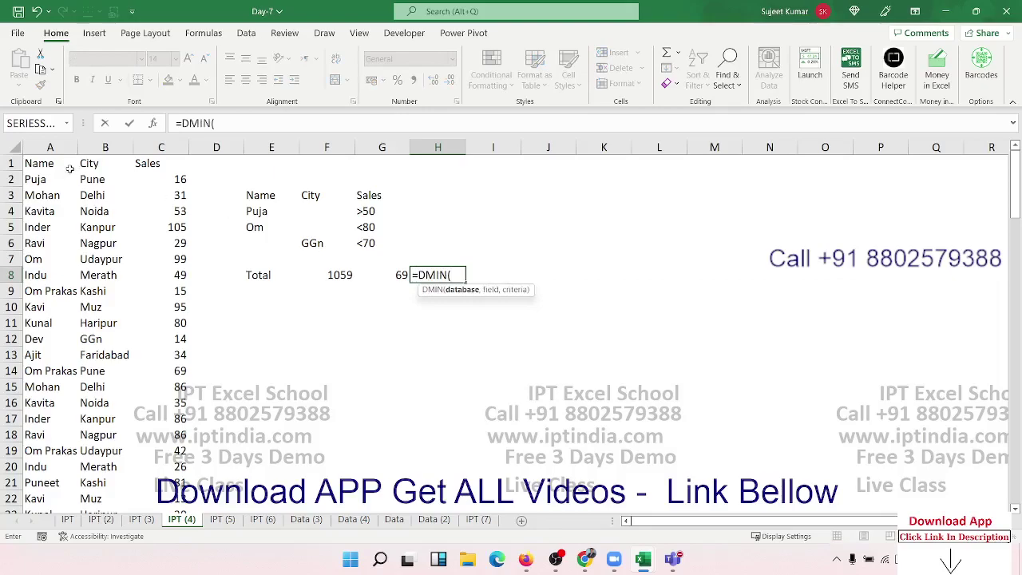
click(50, 163)
key(ctrl+shift+Right)
key(ctrl+shift+Down)
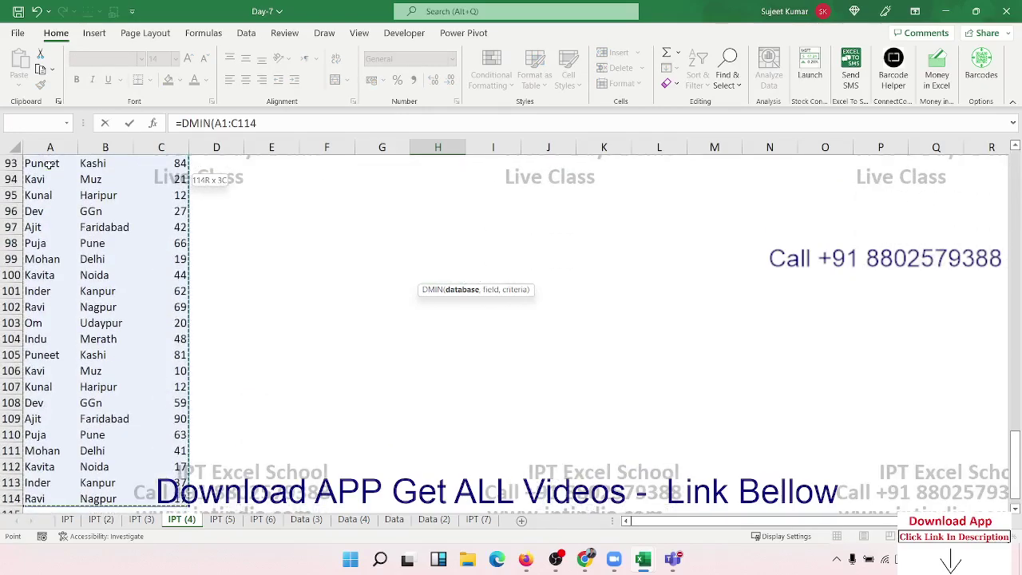
text(,)
scroll(307, 212, up, 17)
scroll(307, 211, up, 14)
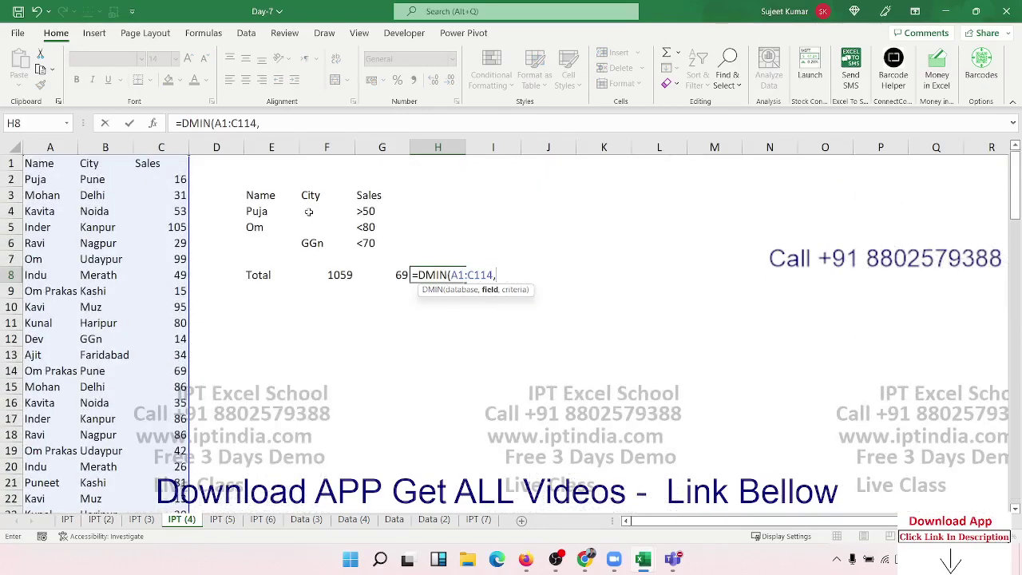
click(159, 164)
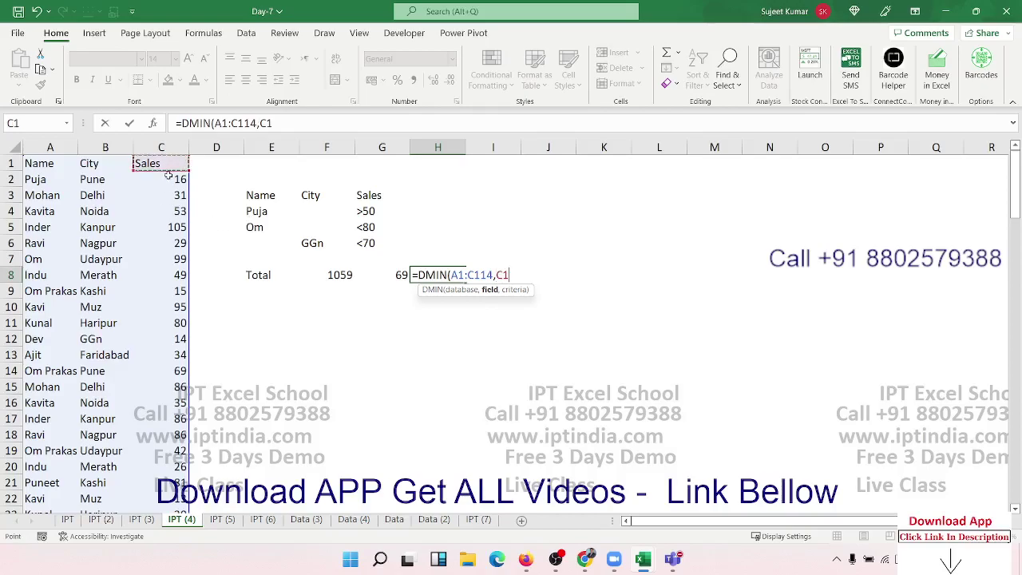
text(,)
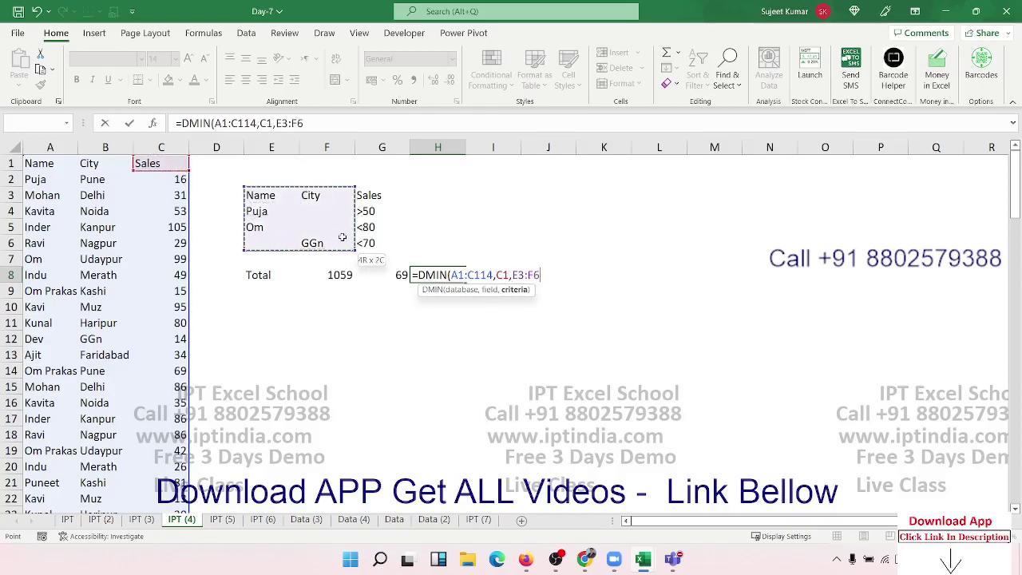
drag(249, 195, 364, 243)
key(Return)
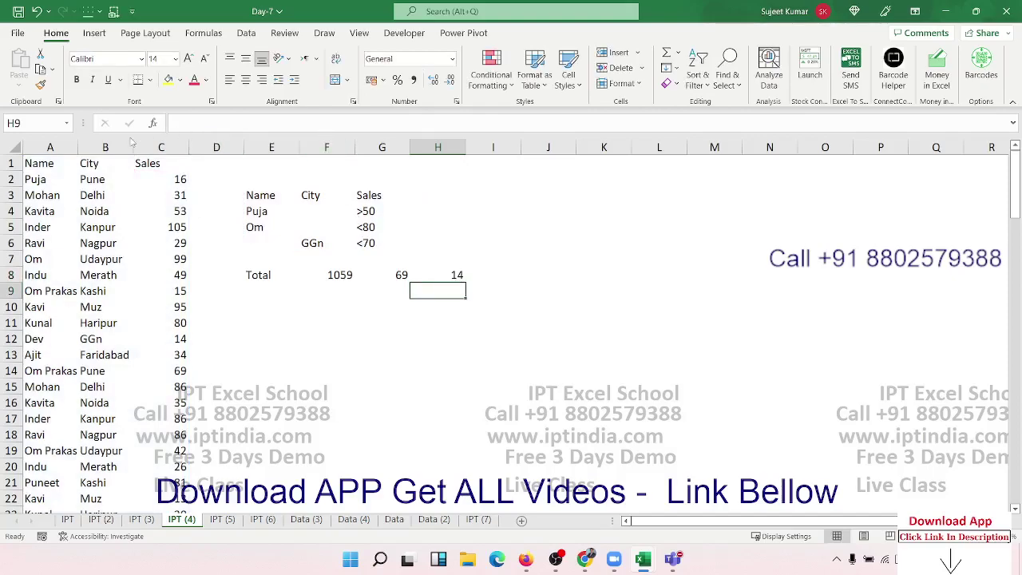
click(157, 127)
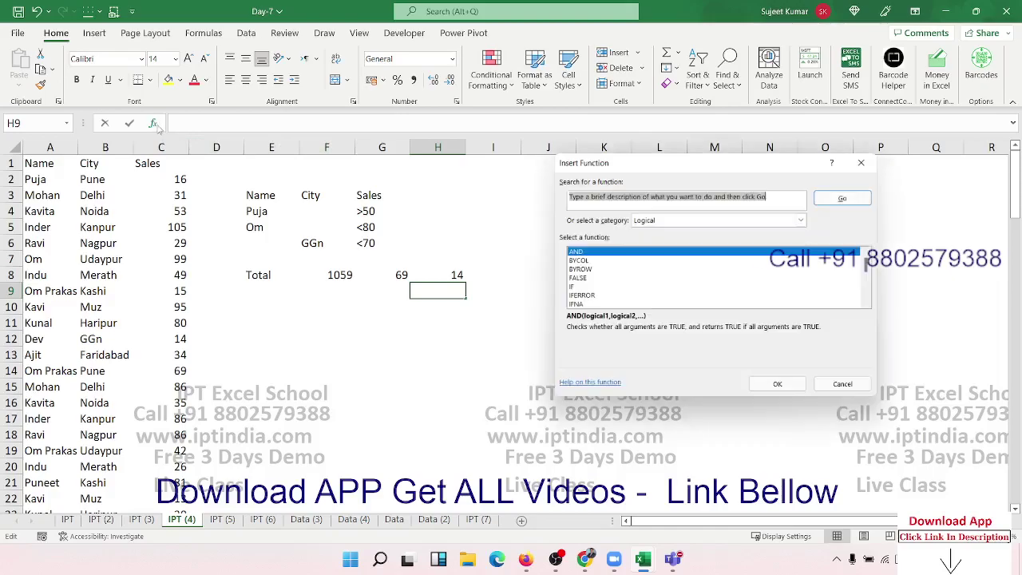
click(673, 220)
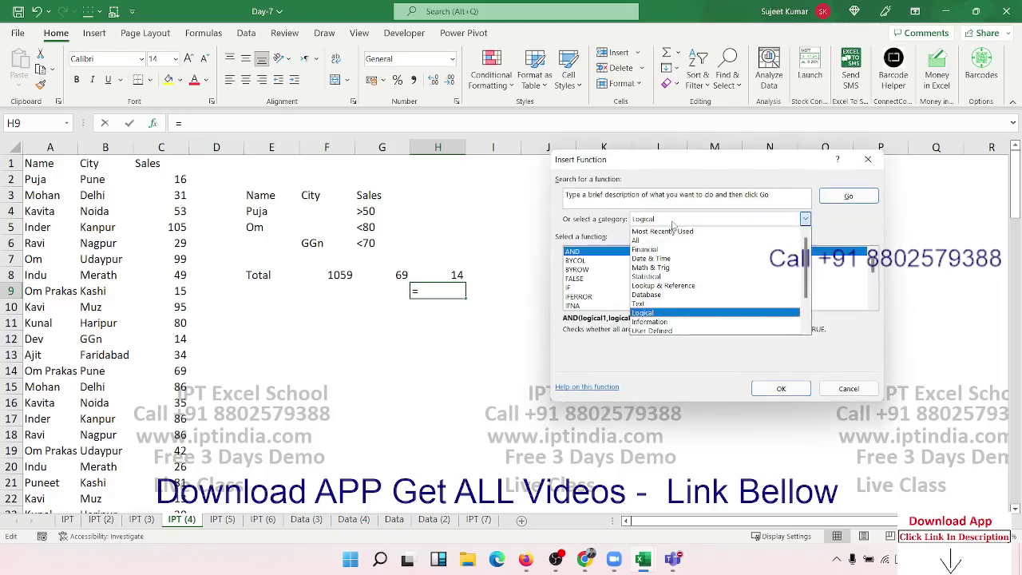
click(672, 296)
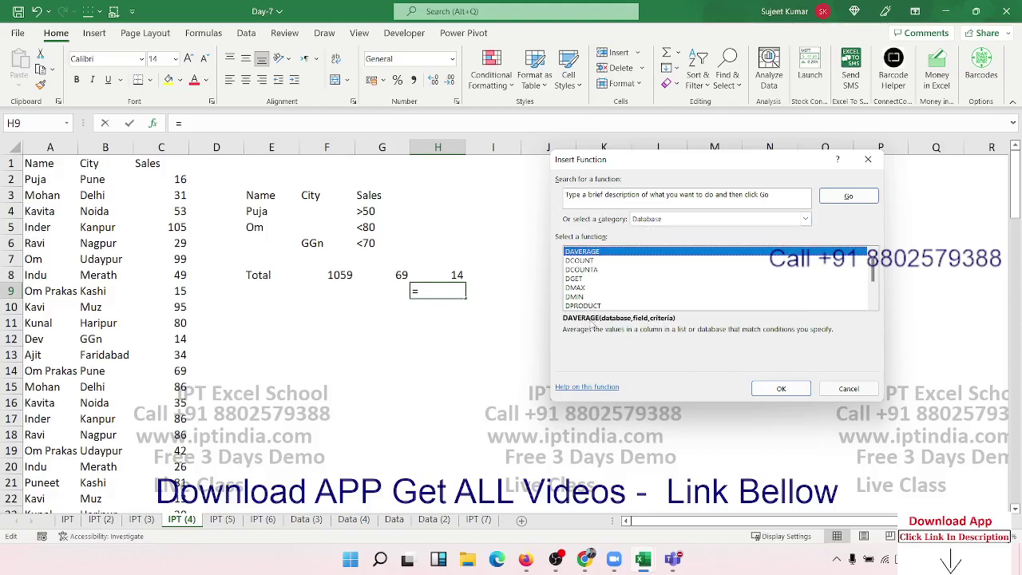
click(837, 392)
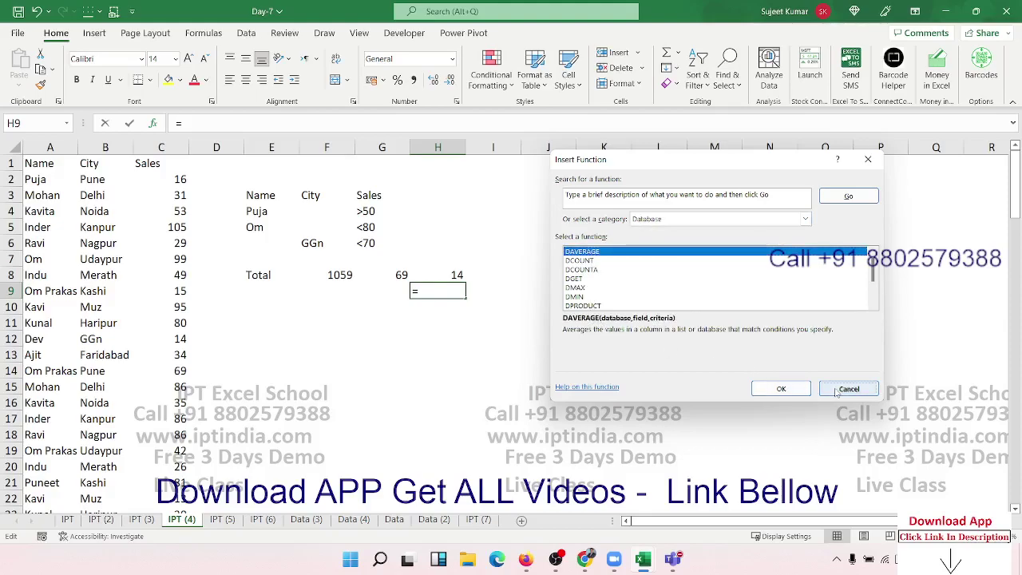
click(836, 391)
click(88, 196)
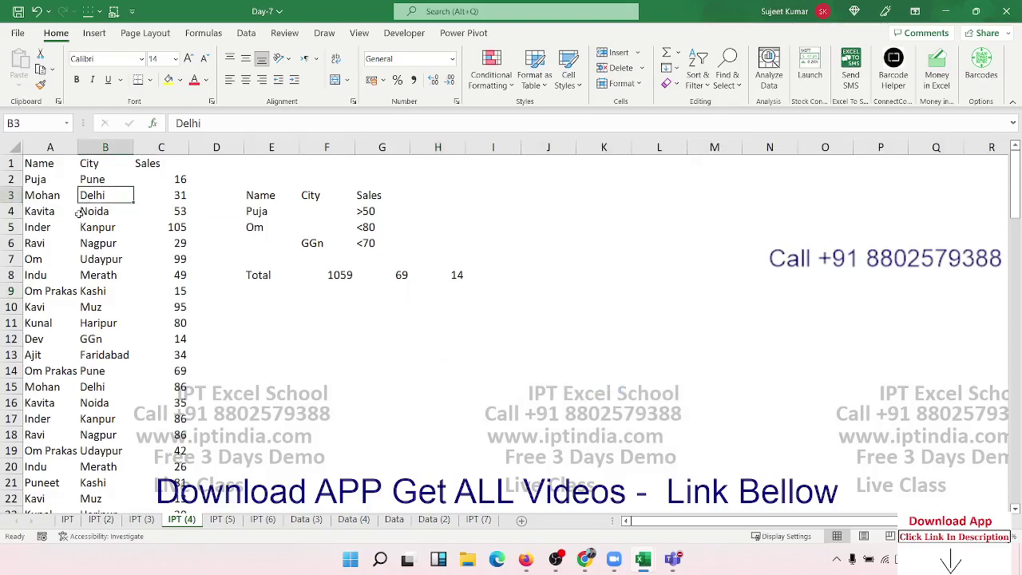
Select the Name, City, Sales list A1:C114 with the Data tab showing
click(247, 35)
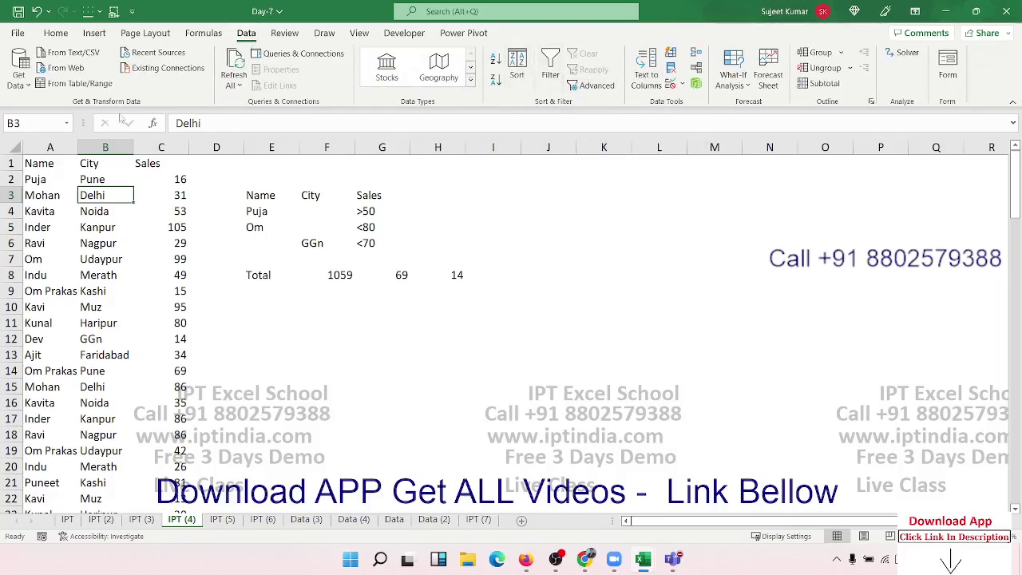
drag(38, 160, 160, 163)
key(ctrl+shift+Down)
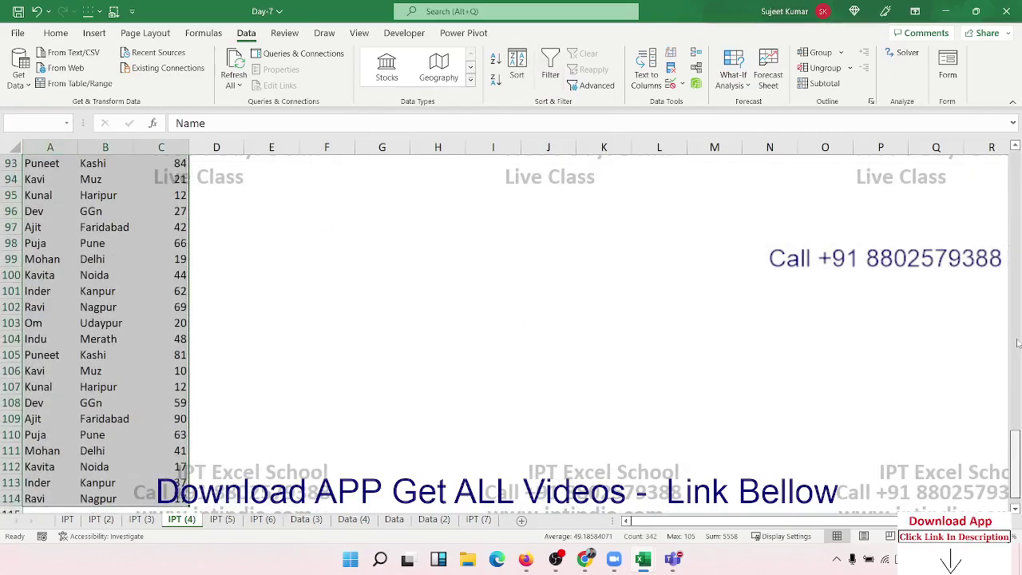
scroll(999, 279, up, 20)
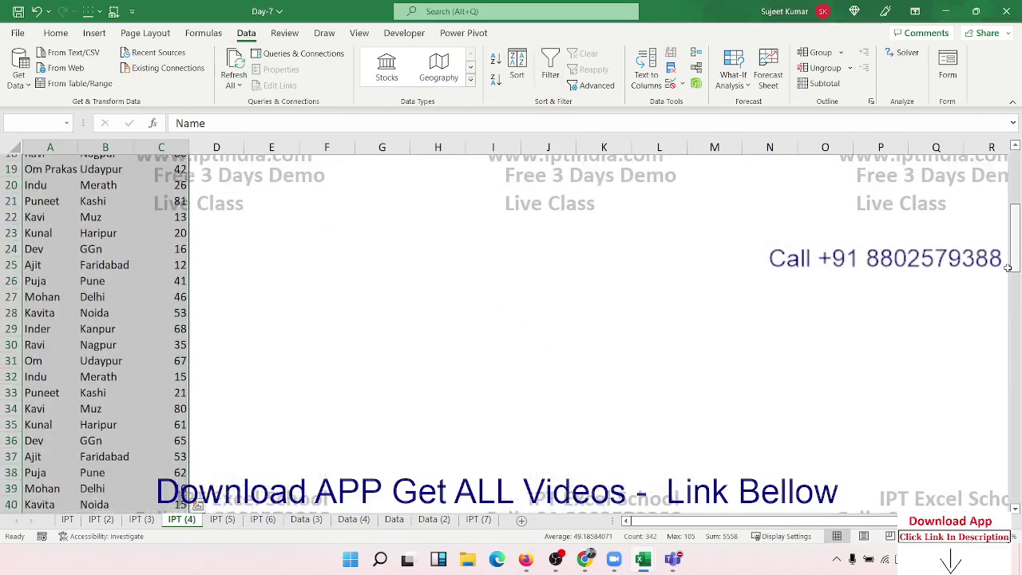
click(1019, 172)
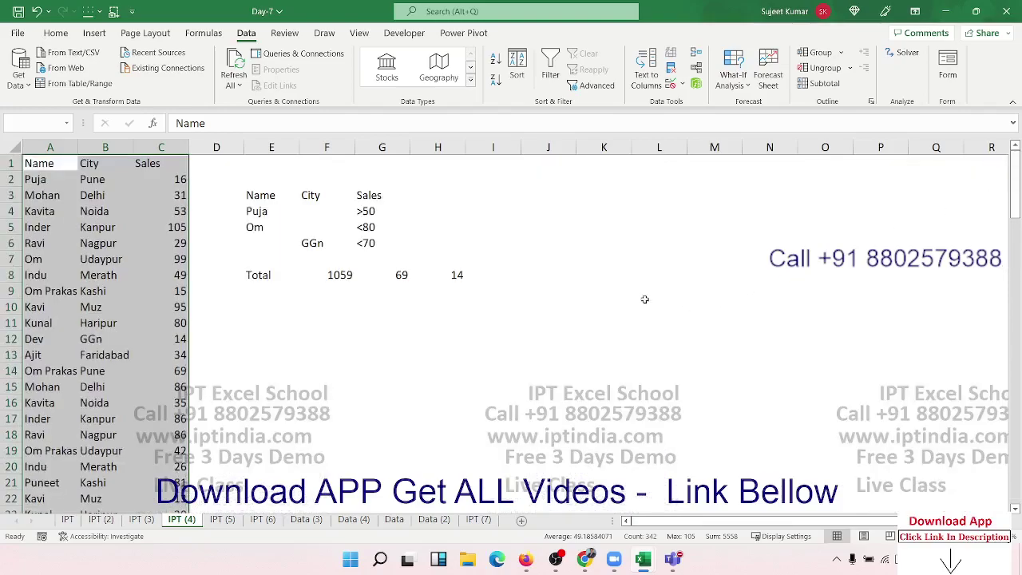
Run Advanced Filter with criteria E3:G6, copying matching rows to K5, and review the results
click(596, 84)
click(667, 253)
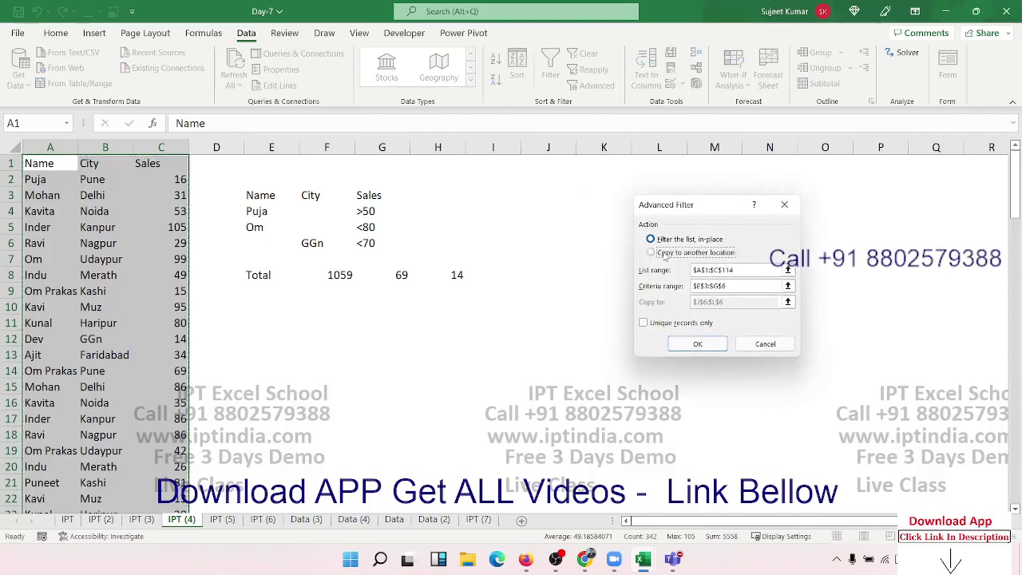
click(719, 285)
drag(255, 195, 372, 243)
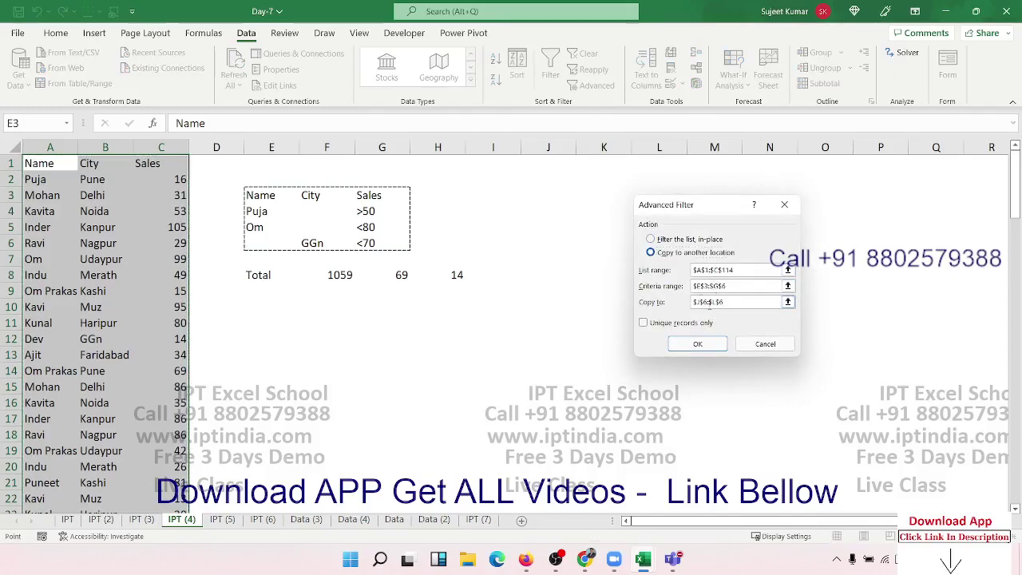
click(708, 302)
key(ctrl+a)
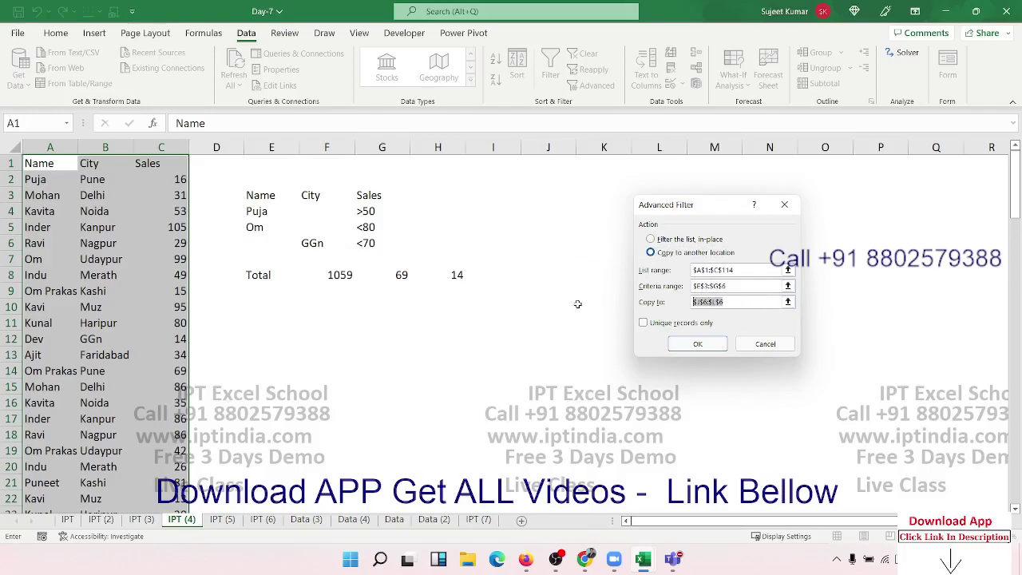
key(BackSpace)
click(583, 221)
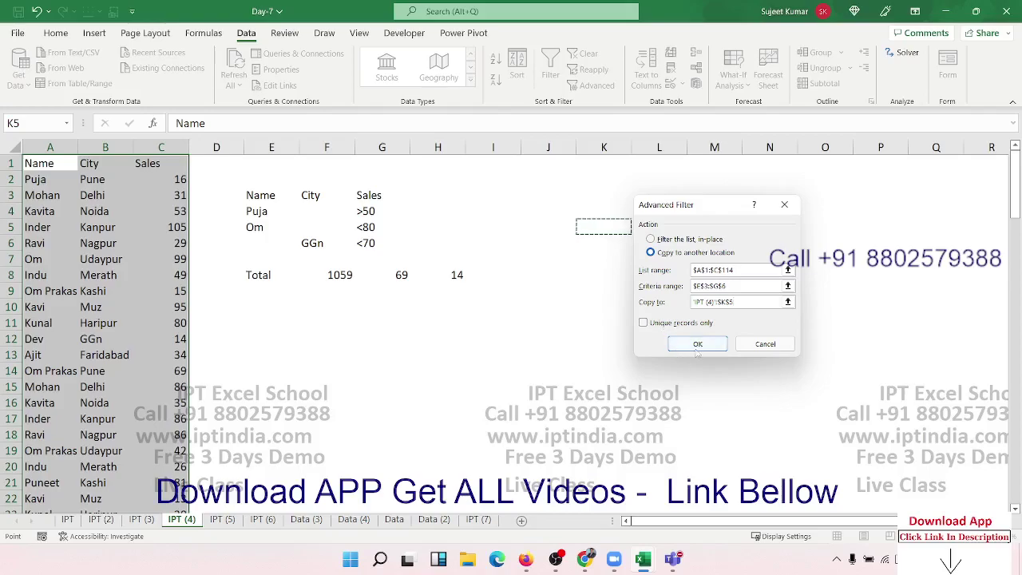
click(698, 345)
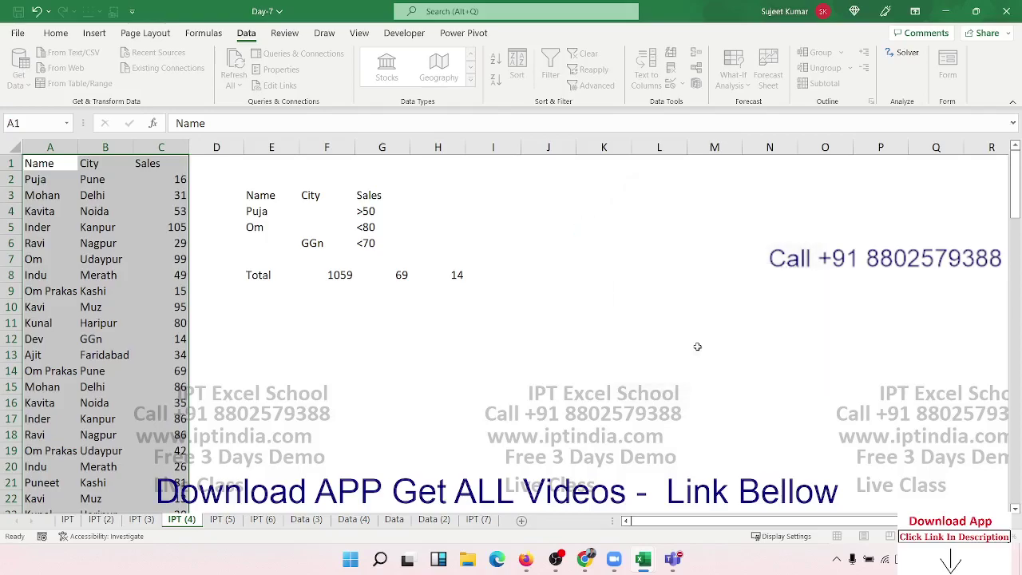
click(660, 306)
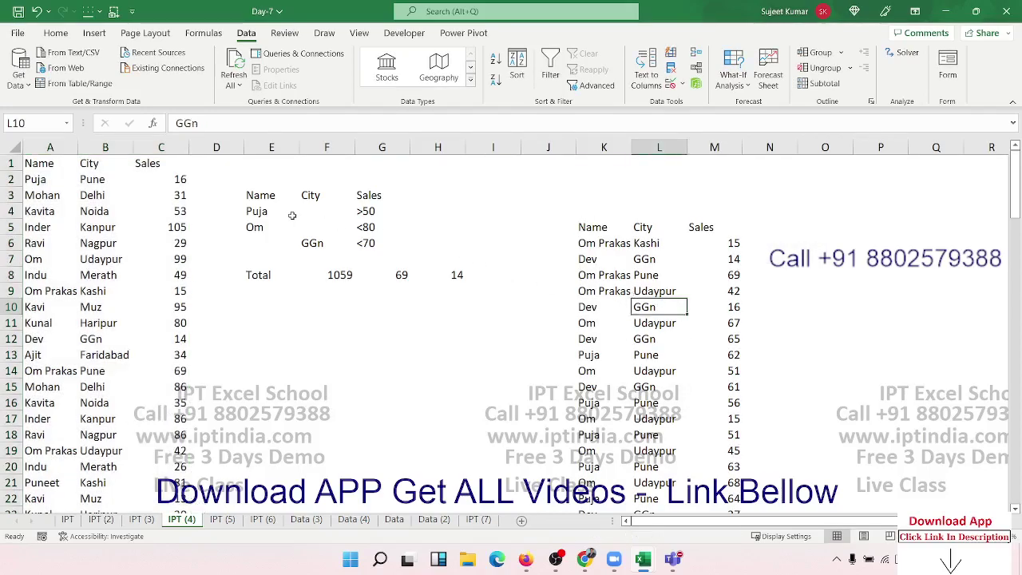
scroll(671, 335, down, 2)
scroll(671, 335, down, 4)
scroll(671, 335, up, 7)
On sheet IPT (5), clear the results in C7, F5, F11 and C13
click(222, 520)
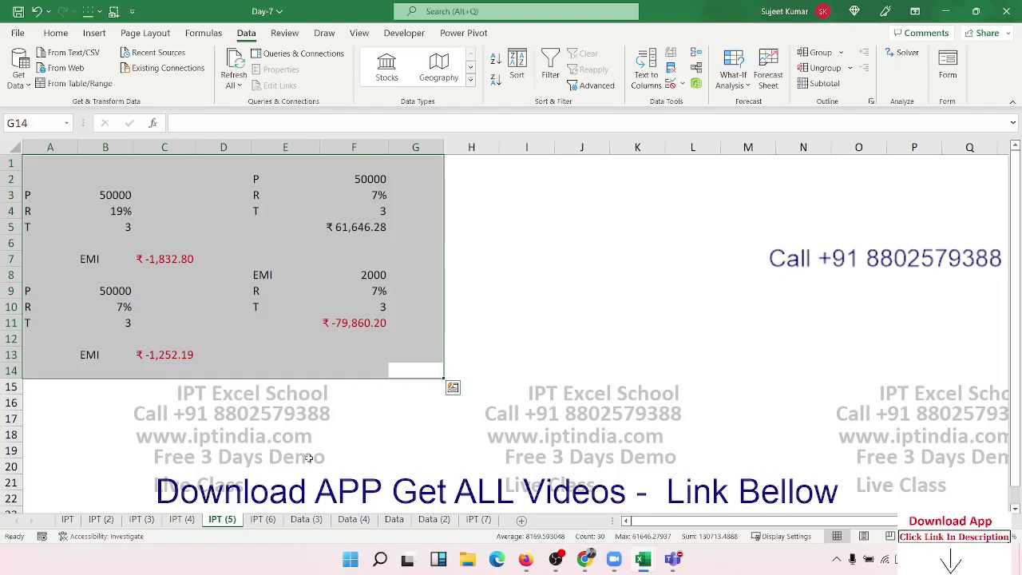
click(240, 437)
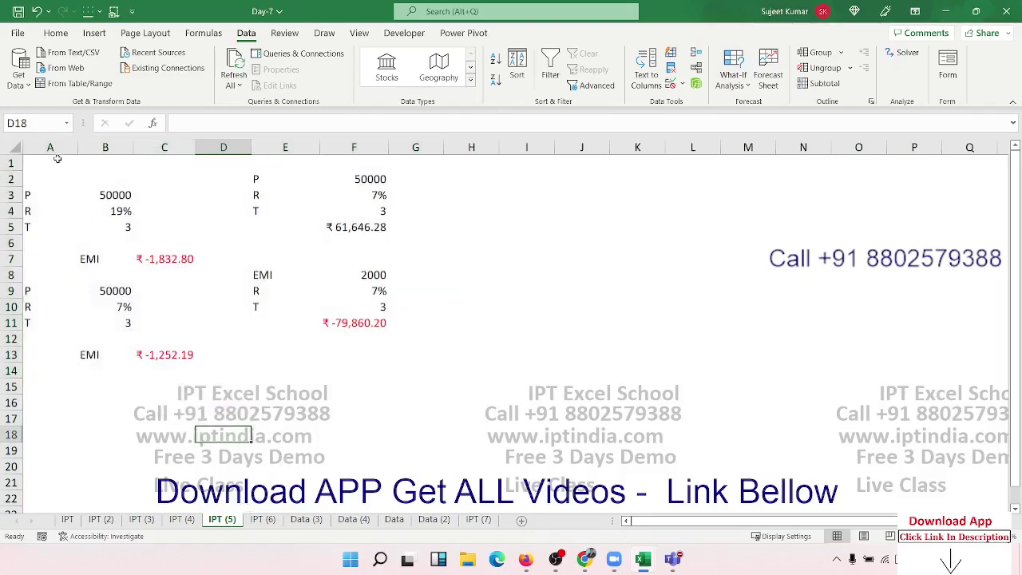
drag(58, 159, 107, 177)
click(164, 227)
click(164, 257)
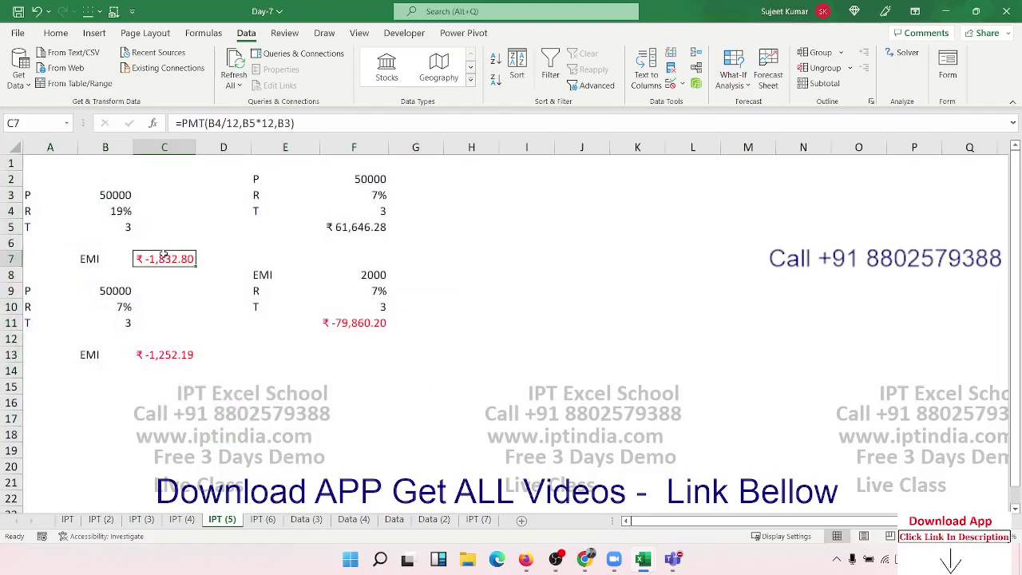
key(Delete)
click(344, 227)
key(Delete)
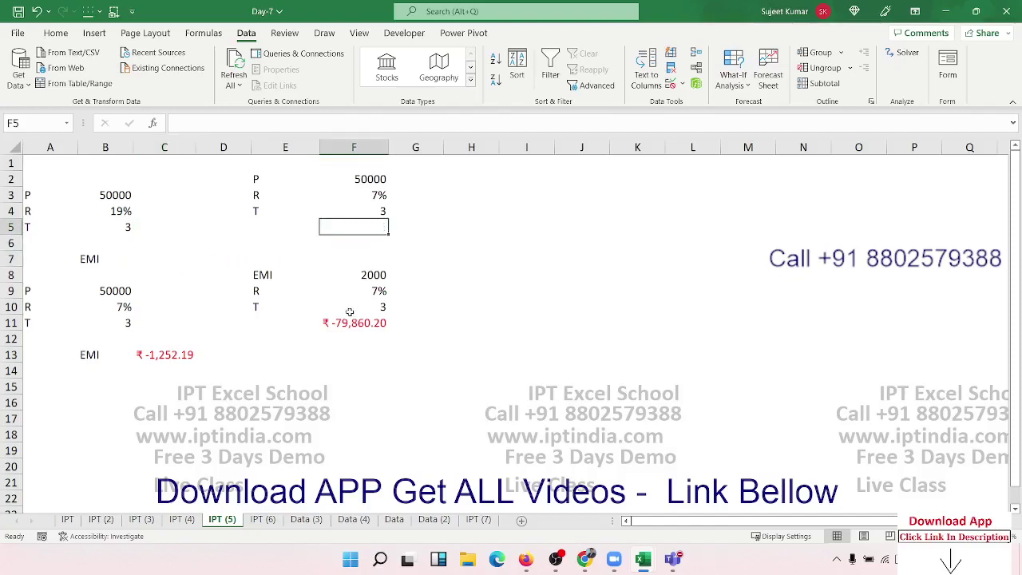
click(353, 323)
key(Delete)
click(166, 354)
key(Delete)
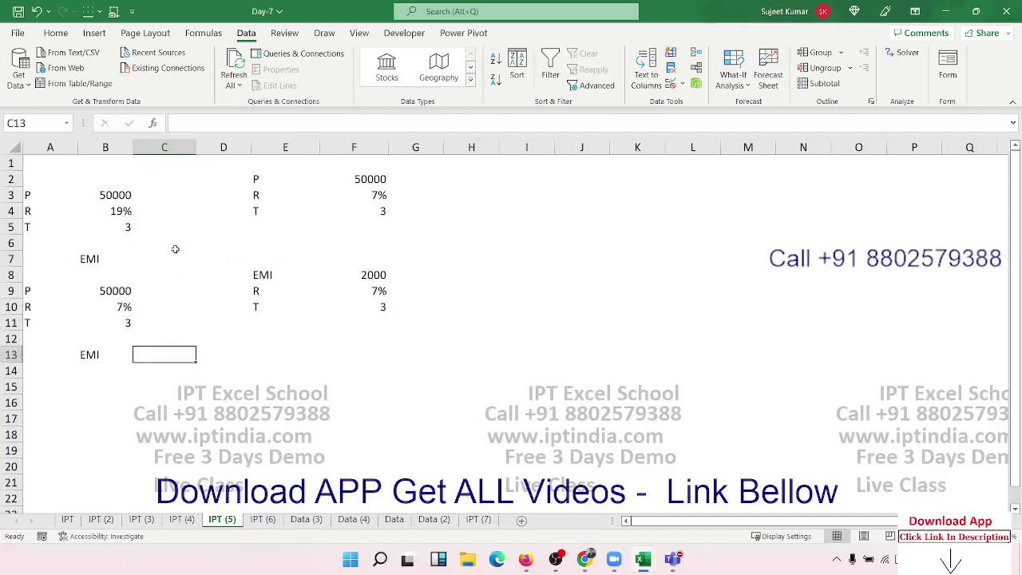
Review the first loan's P 50000, R 19%, T 3 inputs and EMI label, selecting C7
click(171, 245)
click(44, 200)
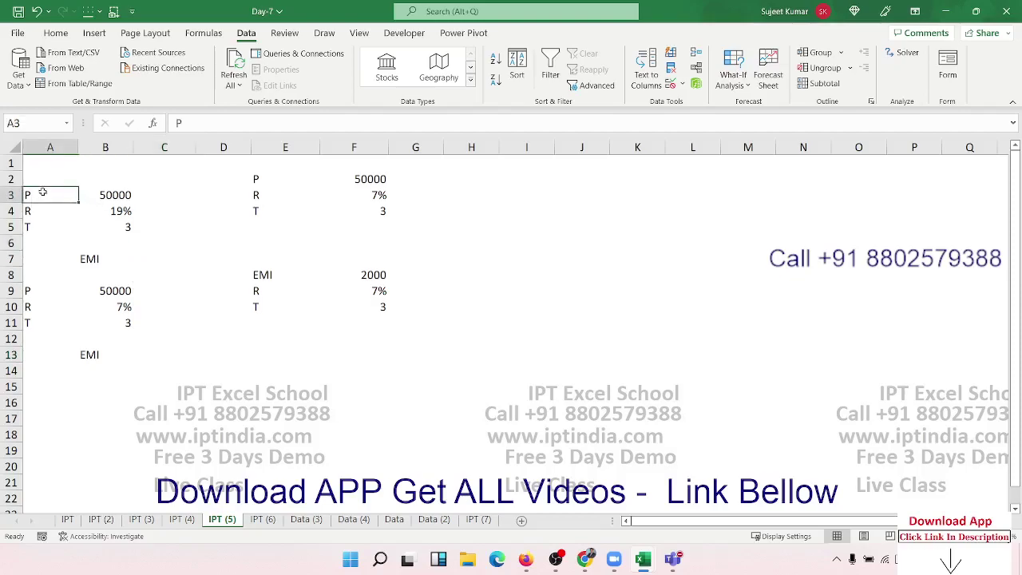
drag(41, 202, 42, 224)
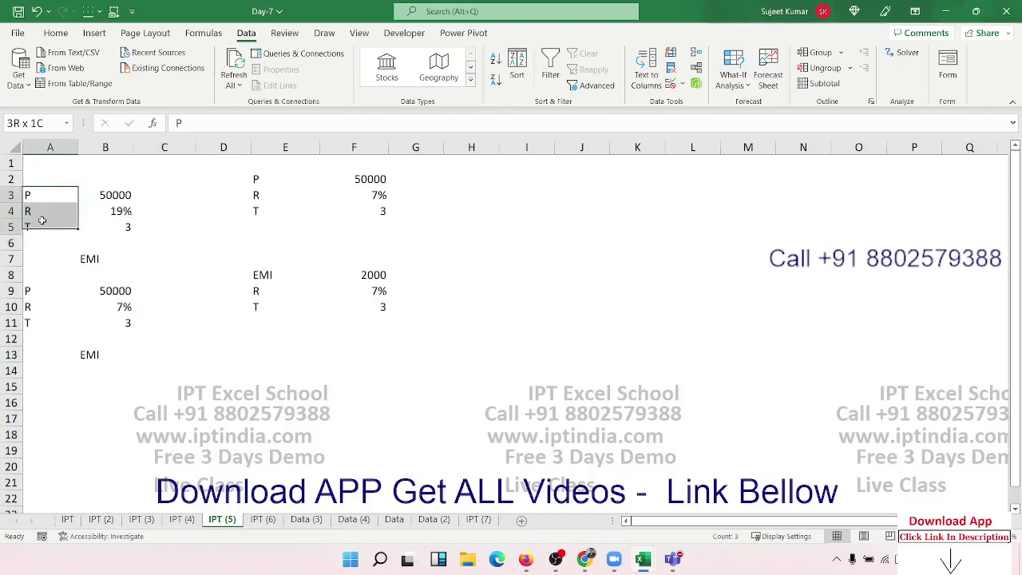
click(108, 201)
click(115, 216)
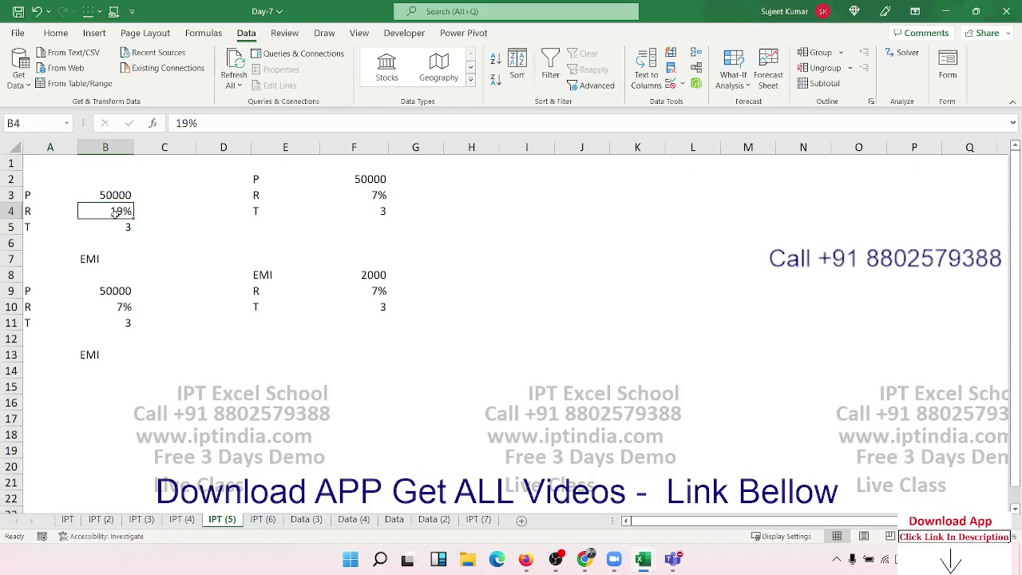
click(103, 232)
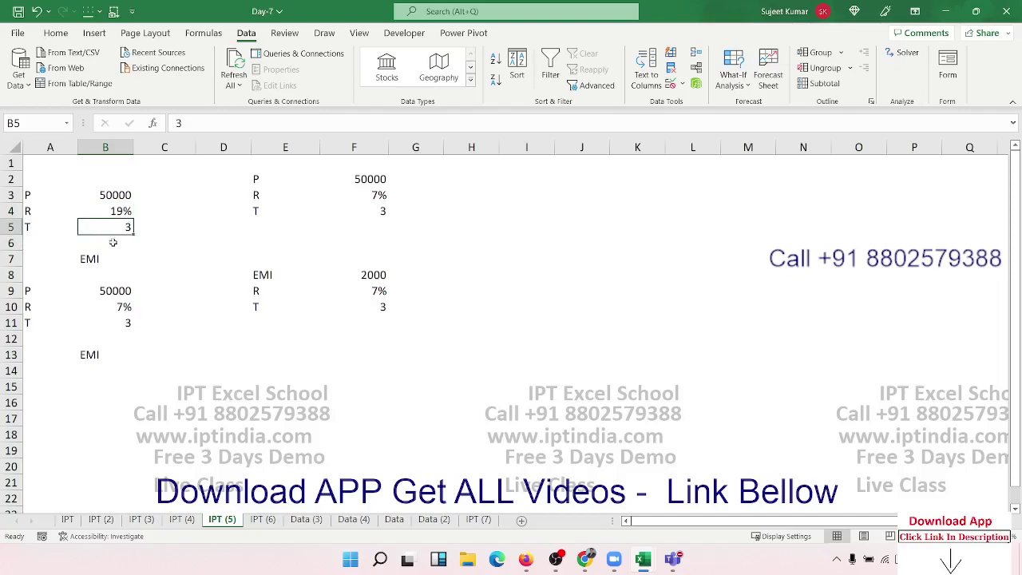
click(116, 256)
click(150, 256)
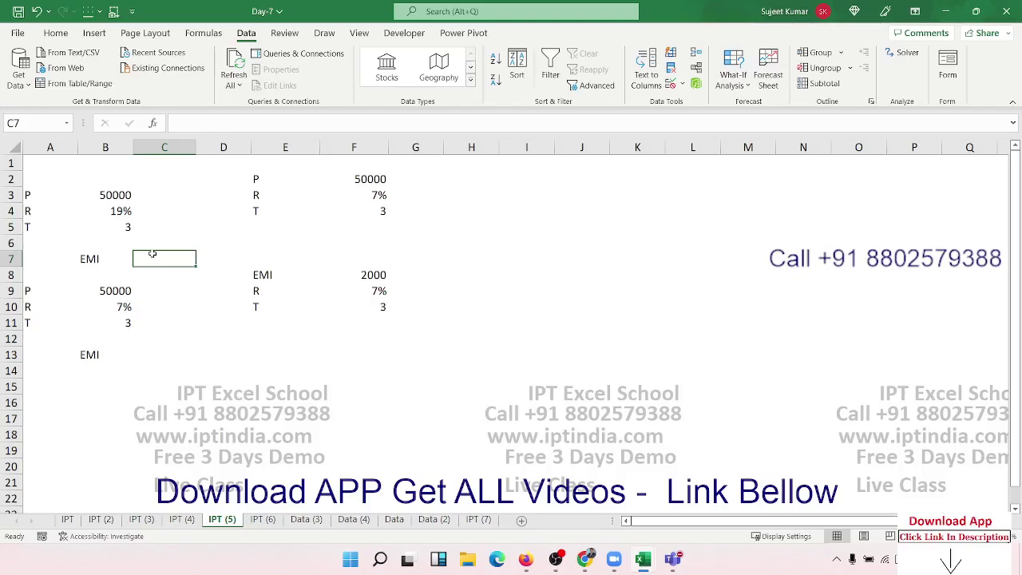
Enter =PMT(B4/12,B5*12,B3) in C7, giving a monthly EMI of ₹-1,832.80
text(=)
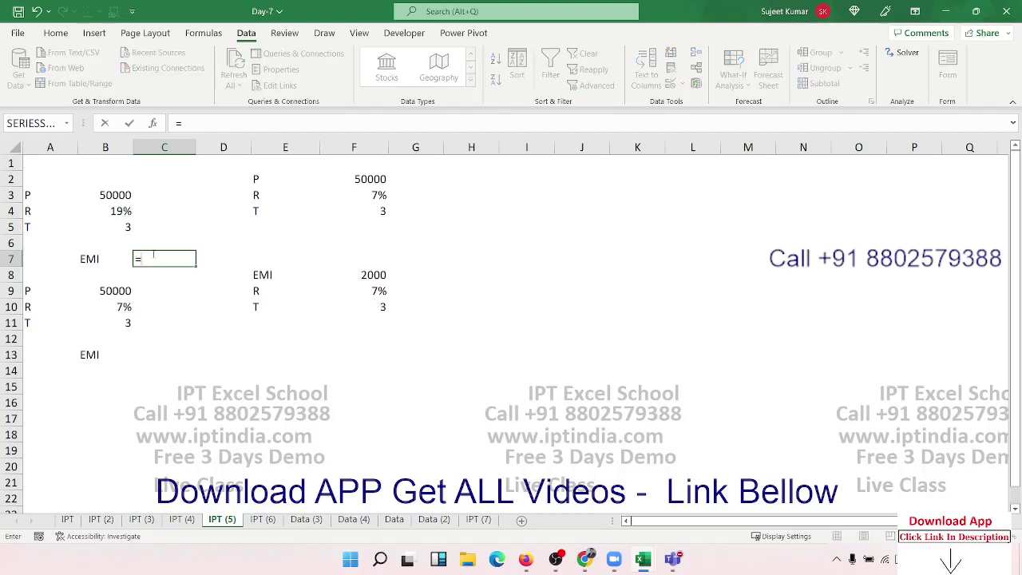
text(p)
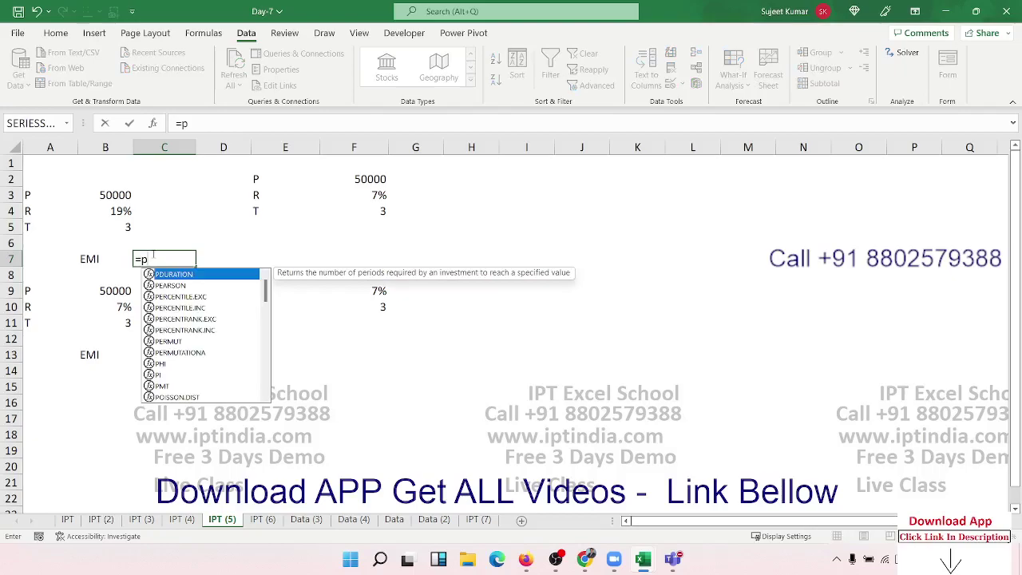
text(mt)
key(Tab)
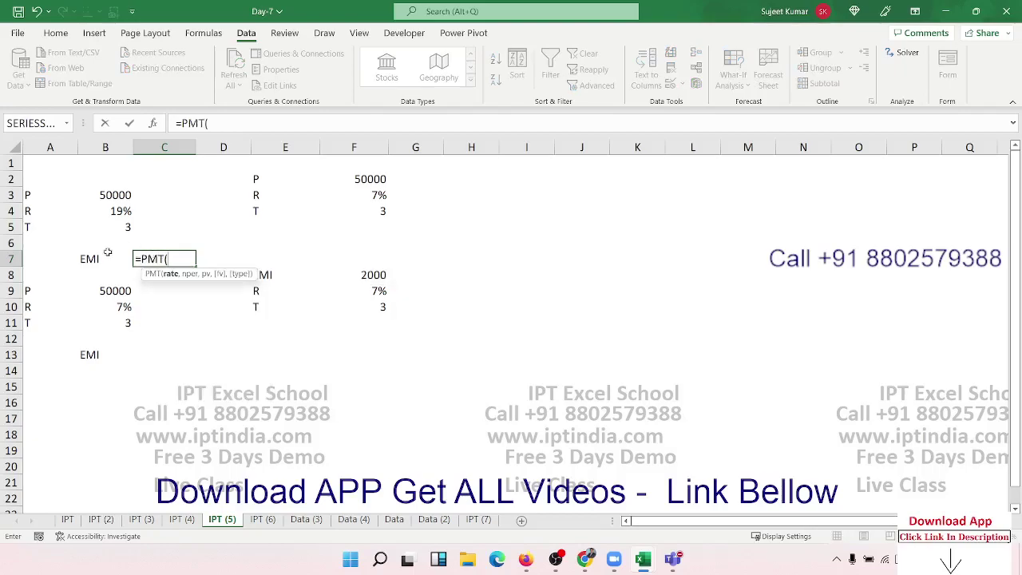
click(117, 213)
text(/)
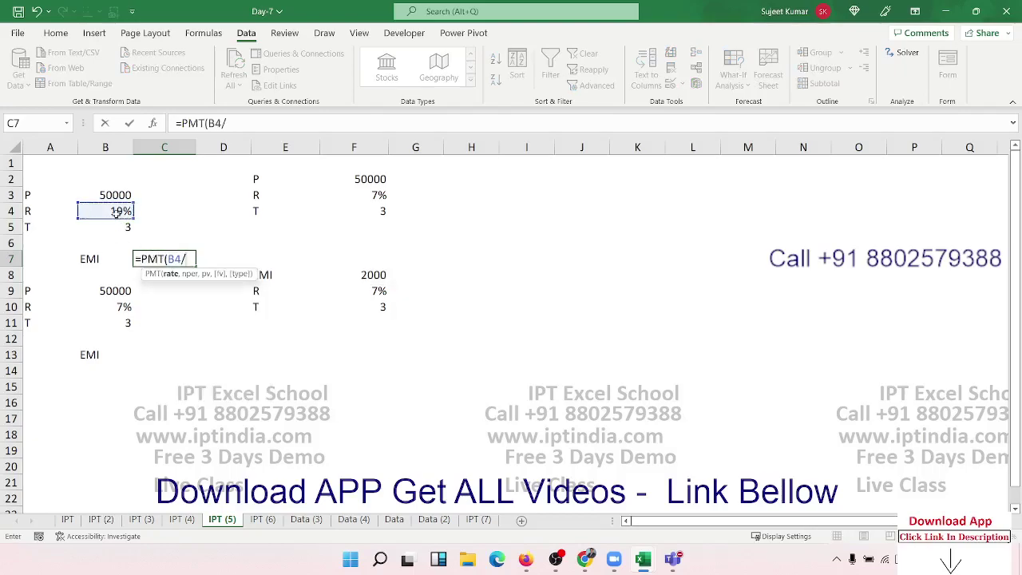
text(12,)
click(118, 230)
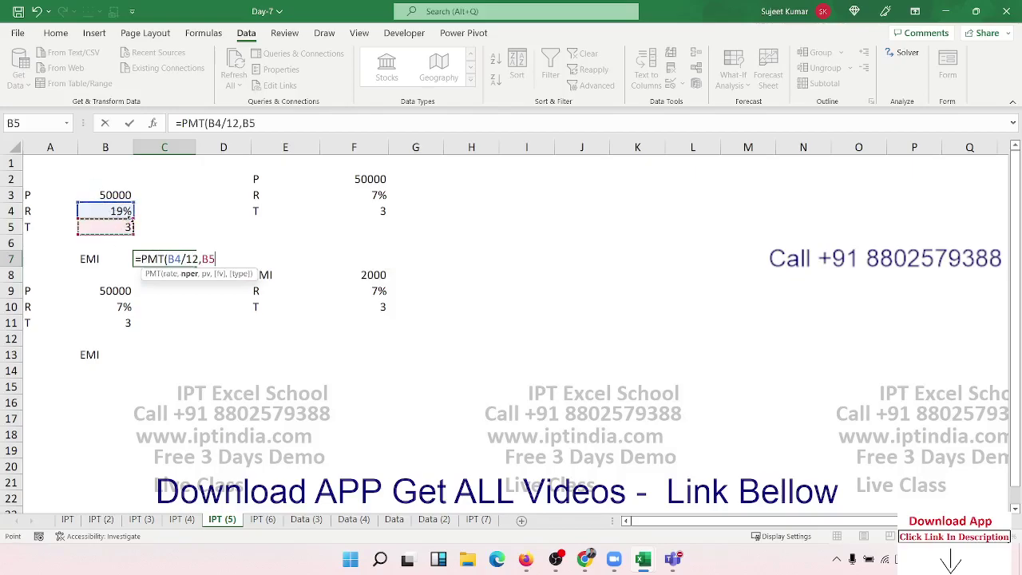
text(*12)
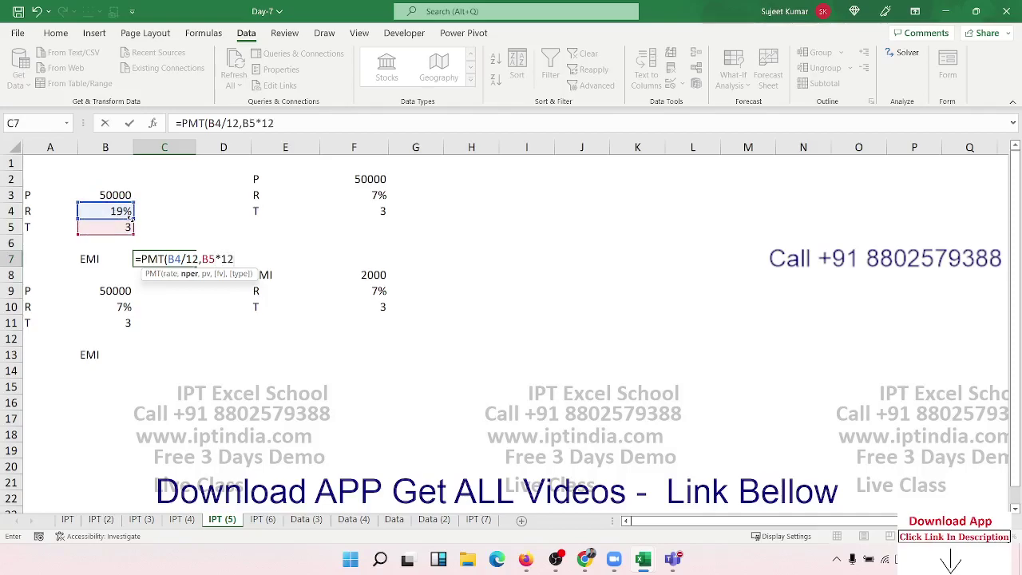
text(,)
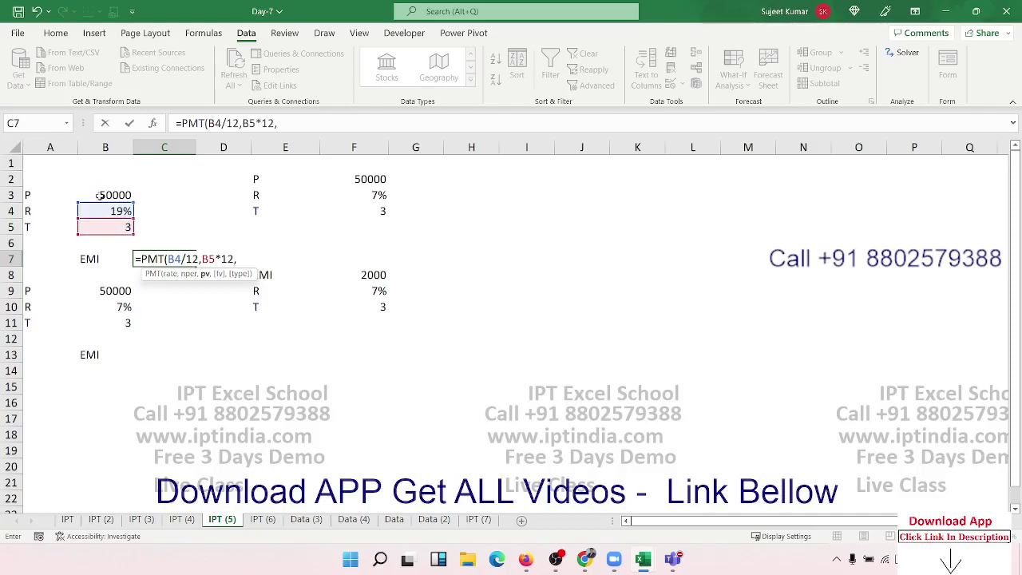
click(102, 195)
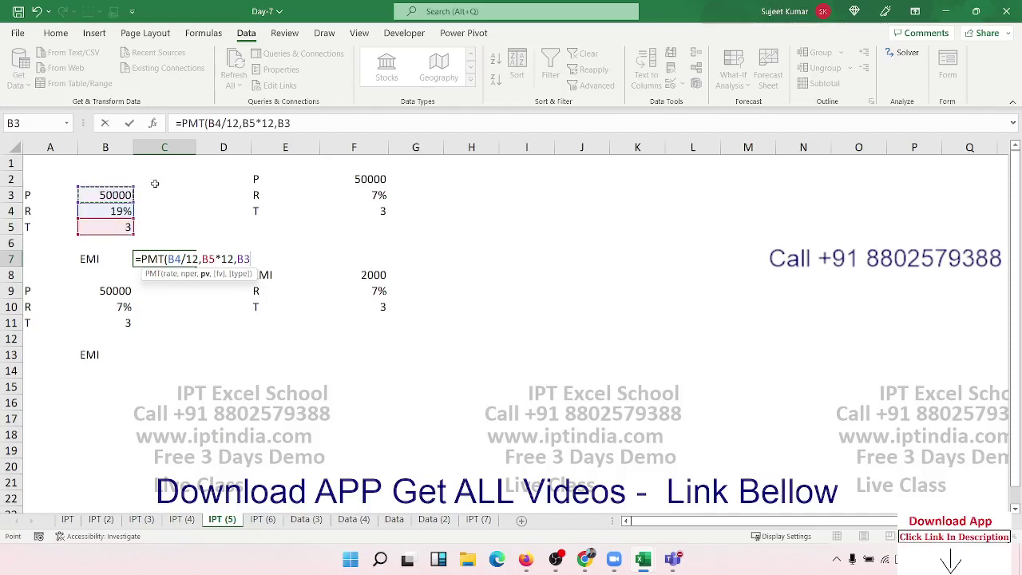
key(ctrl+Return)
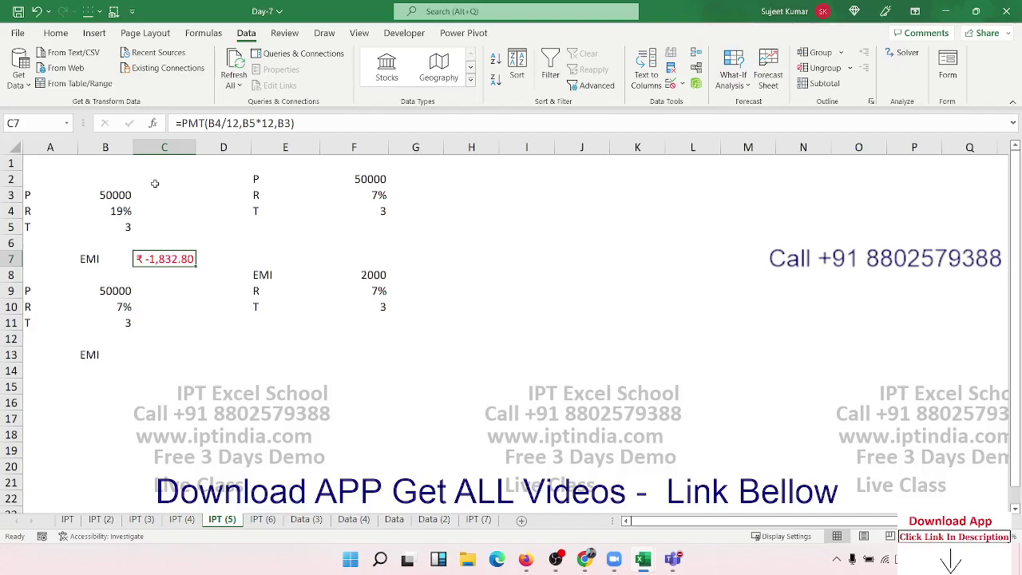
click(145, 351)
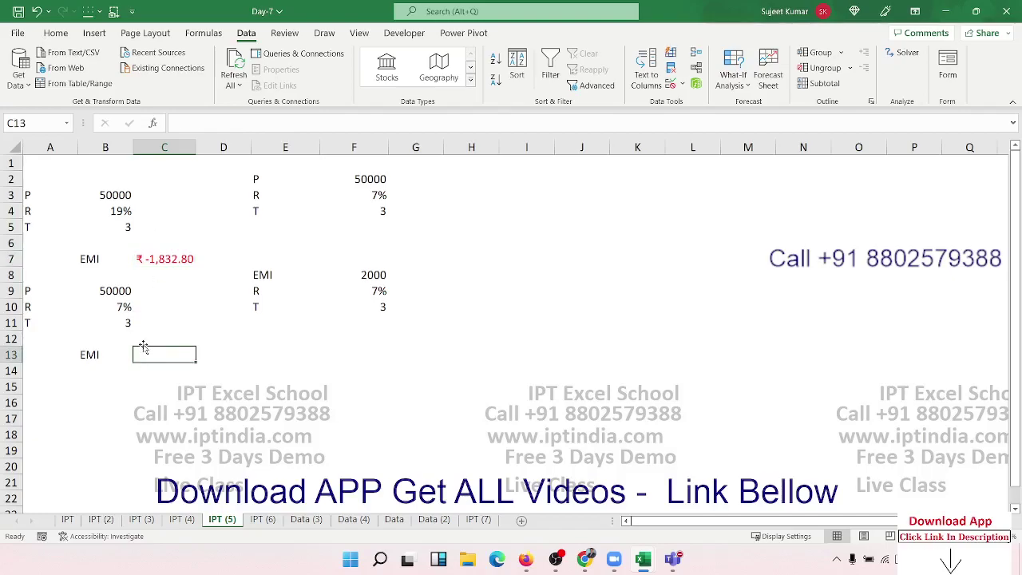
click(151, 257)
Highlight the first loan's inputs, point out the second loan's principal, and select C13
drag(159, 243, 25, 179)
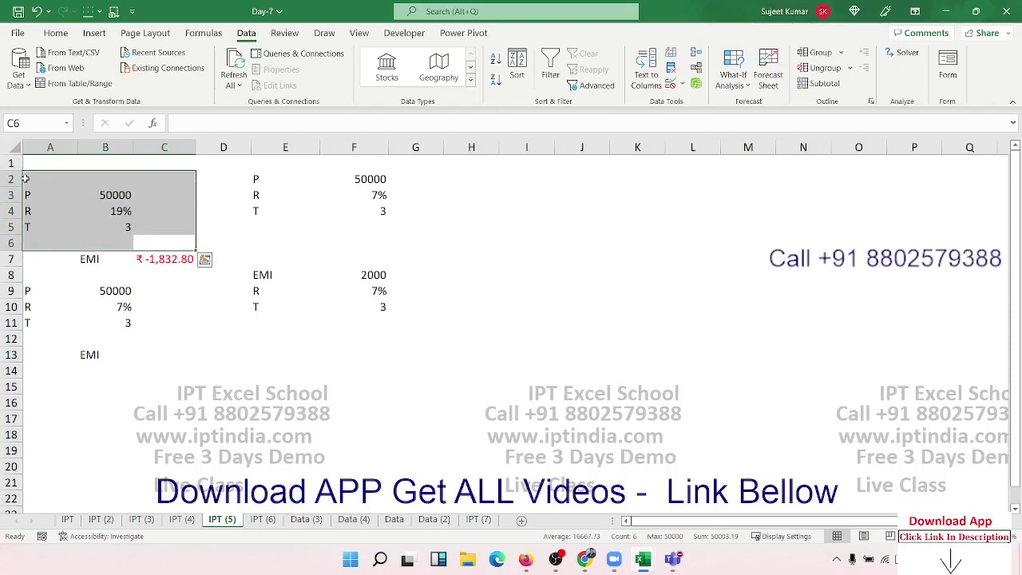
click(103, 291)
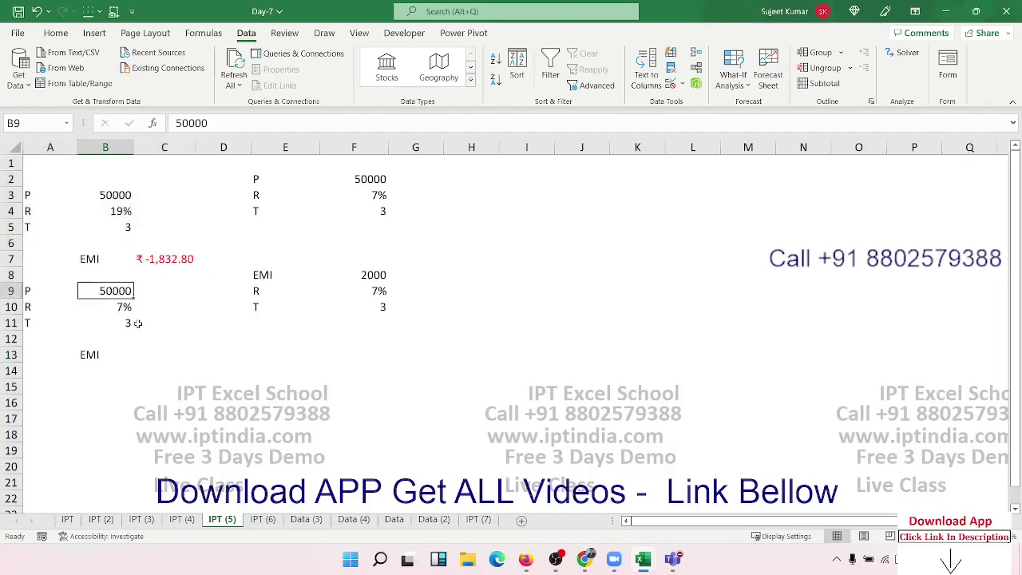
click(137, 353)
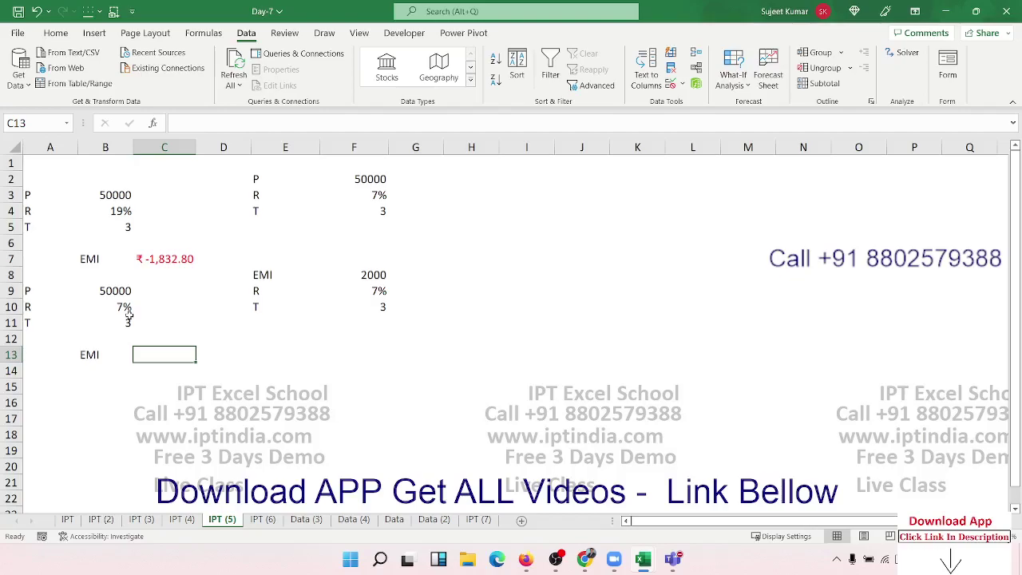
Enter =PMT(B10/12,B11*12,,B9) in C13, giving an EMI of ₹-1,252.19 for the 7% loan
text(=p)
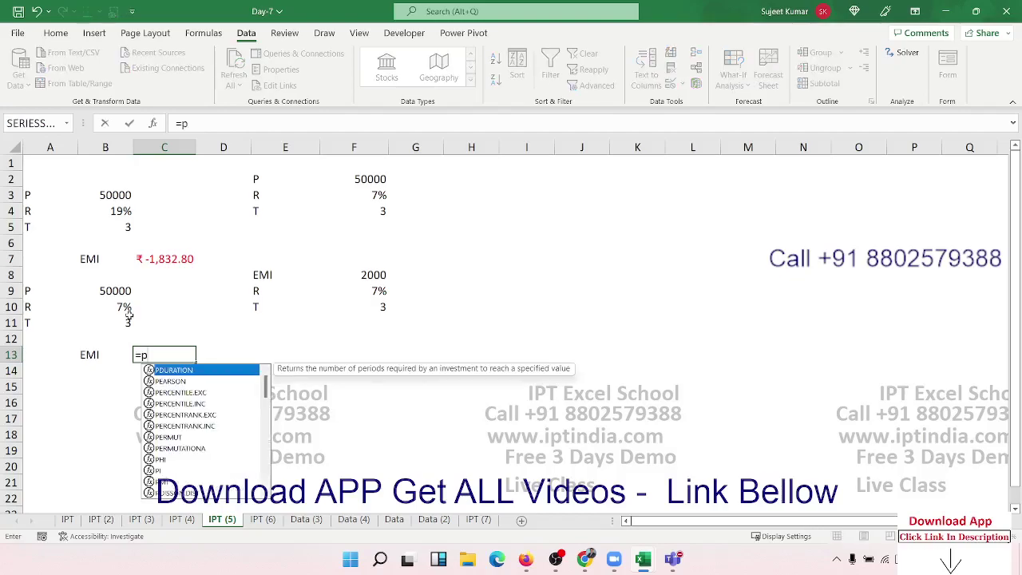
text(mt)
key(Tab)
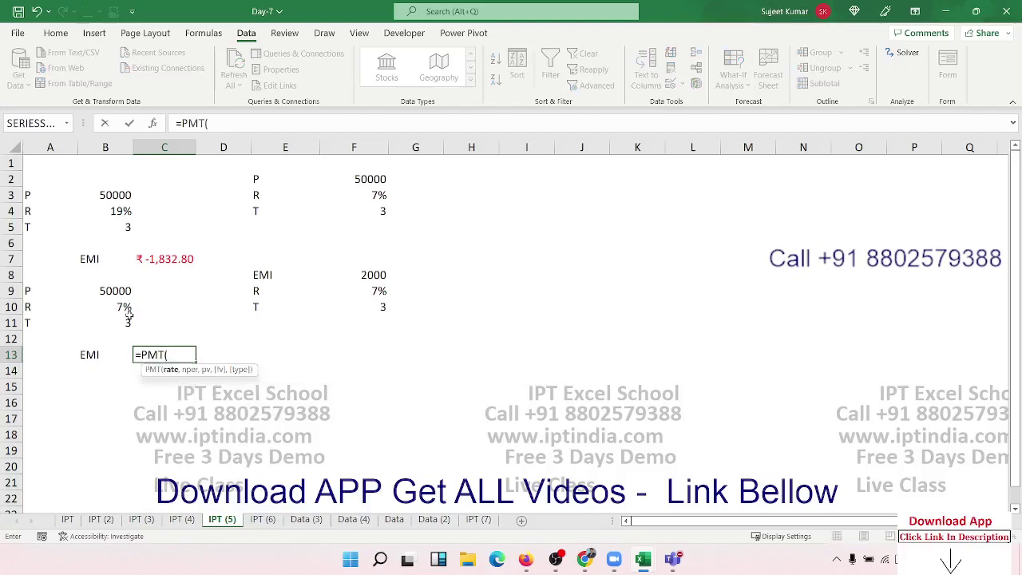
click(110, 308)
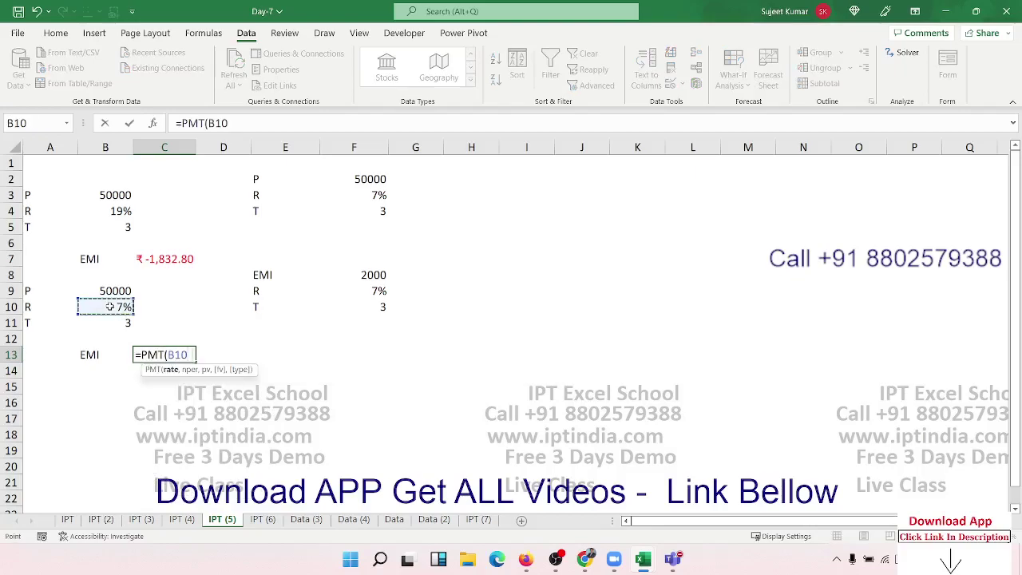
text(/12,)
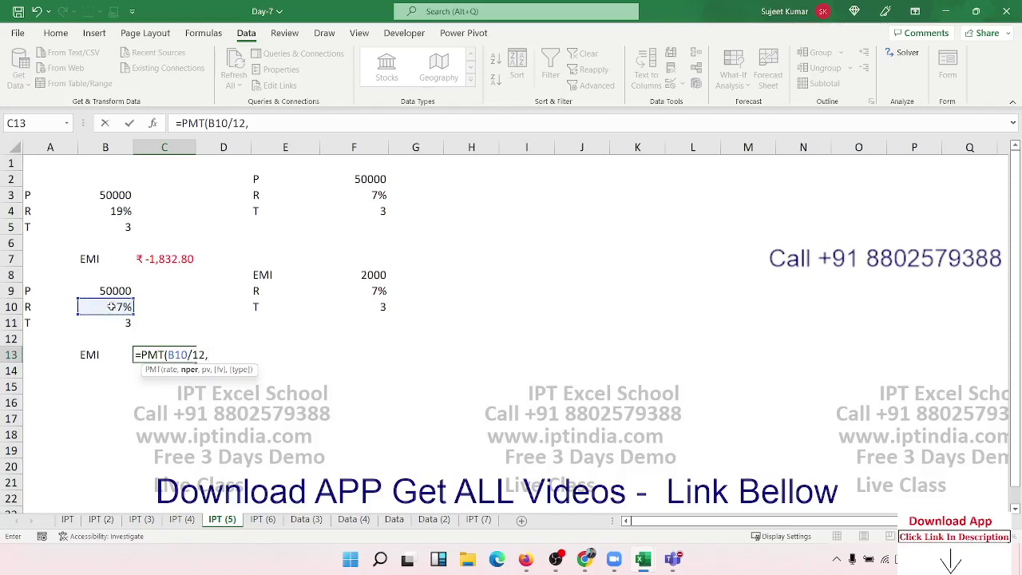
click(113, 320)
text(*)
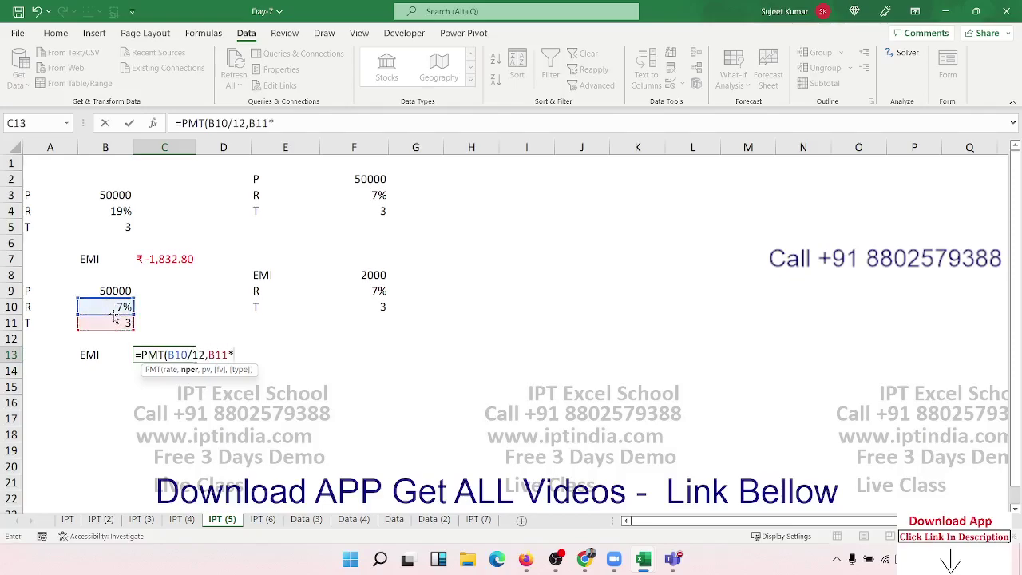
text(12,)
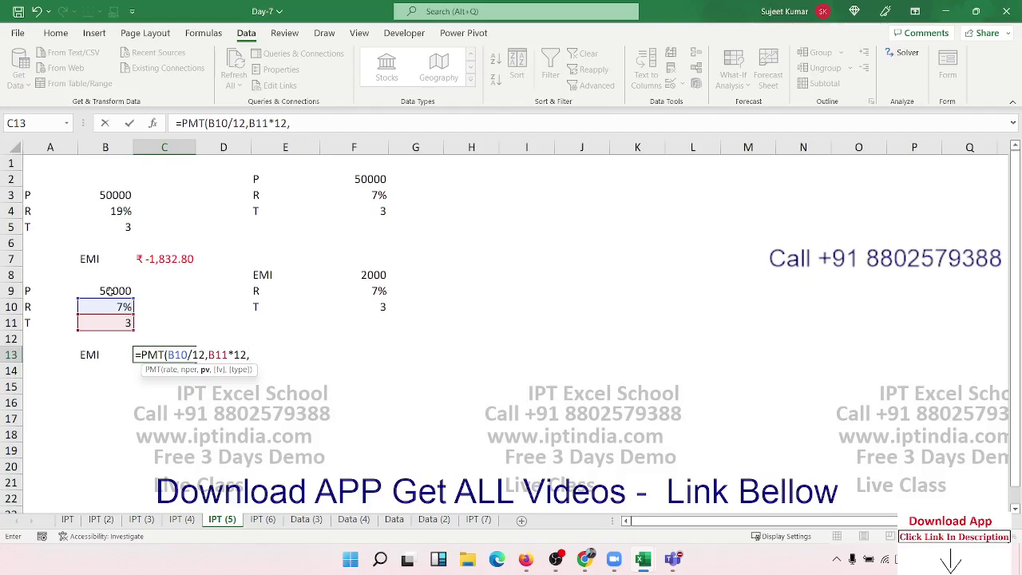
text(,)
key(BackSpace)
text(,)
click(115, 291)
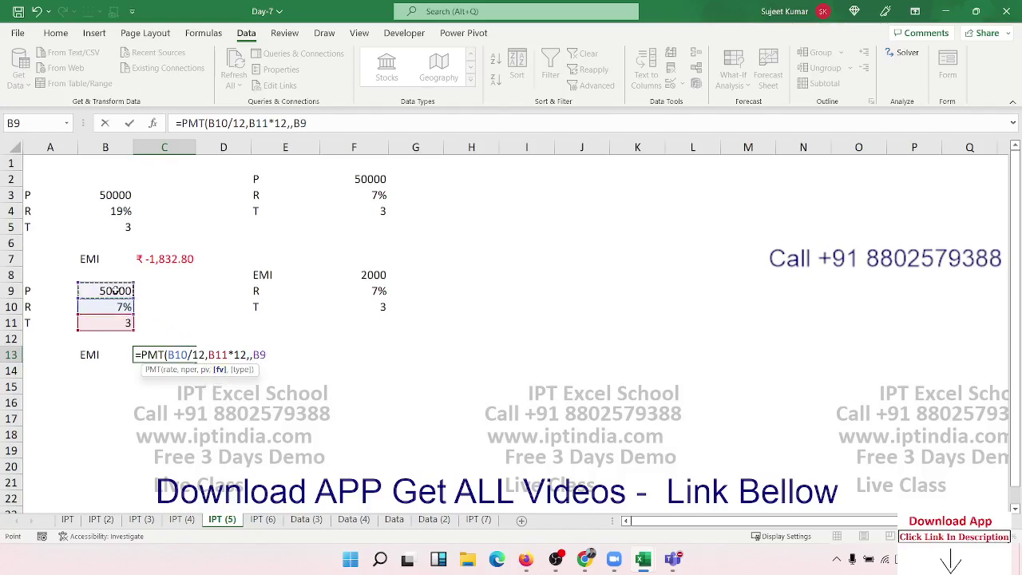
key(Return)
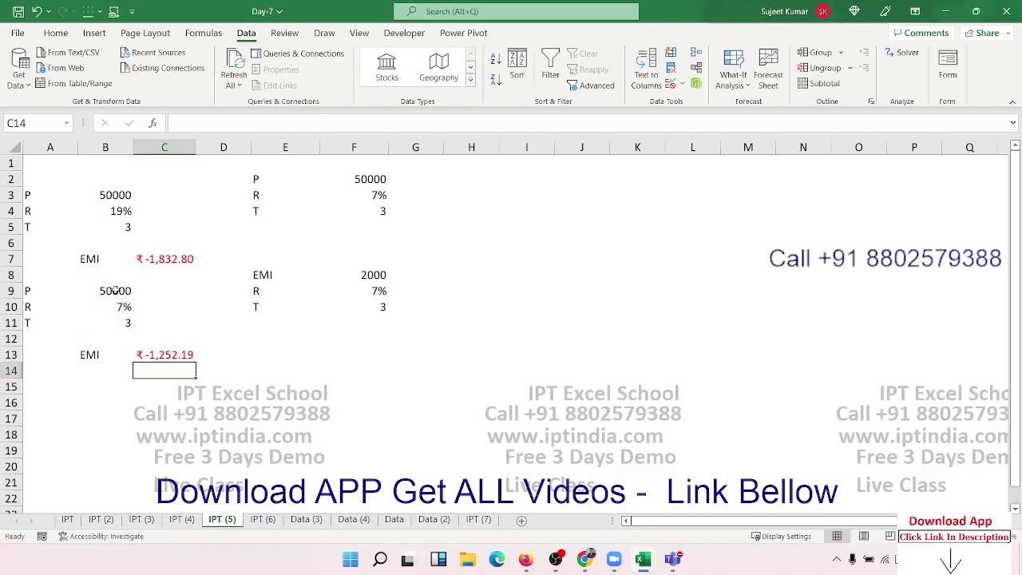
key(Up)
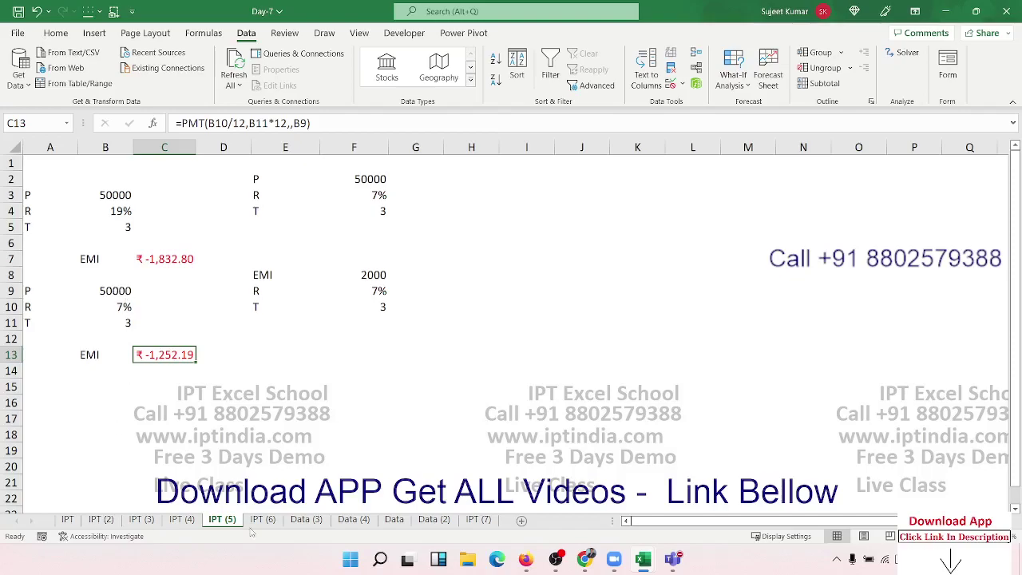
Switch to sheet IPT (6) and clear the 207 result in S3
click(252, 522)
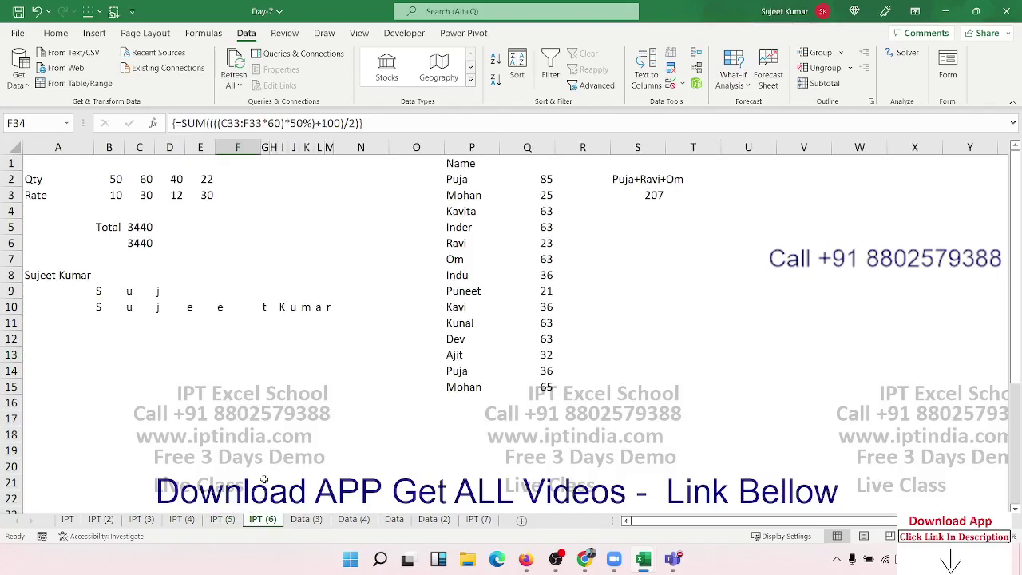
click(232, 521)
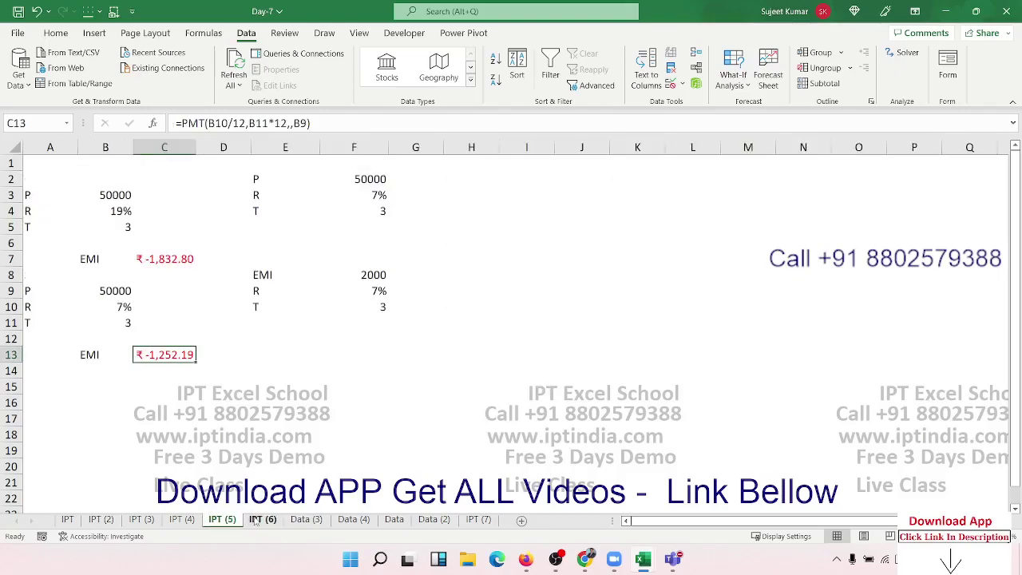
click(257, 521)
click(294, 436)
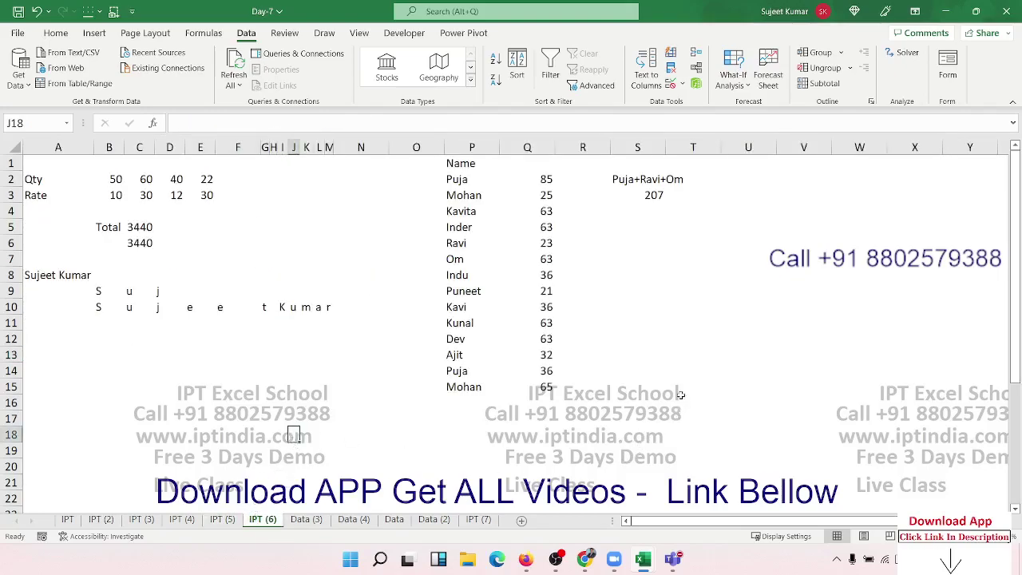
click(551, 307)
click(467, 259)
click(586, 192)
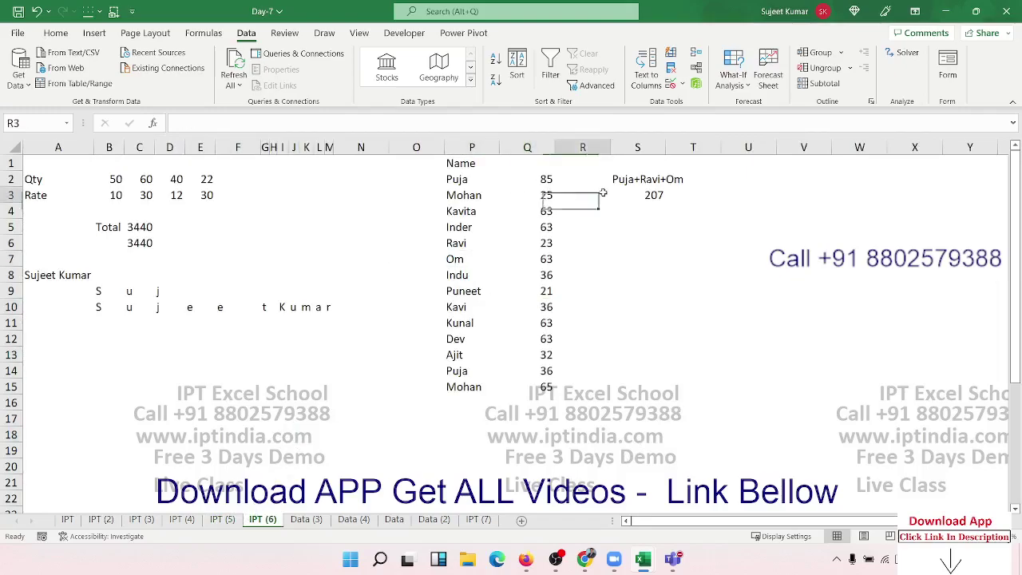
drag(626, 184, 653, 196)
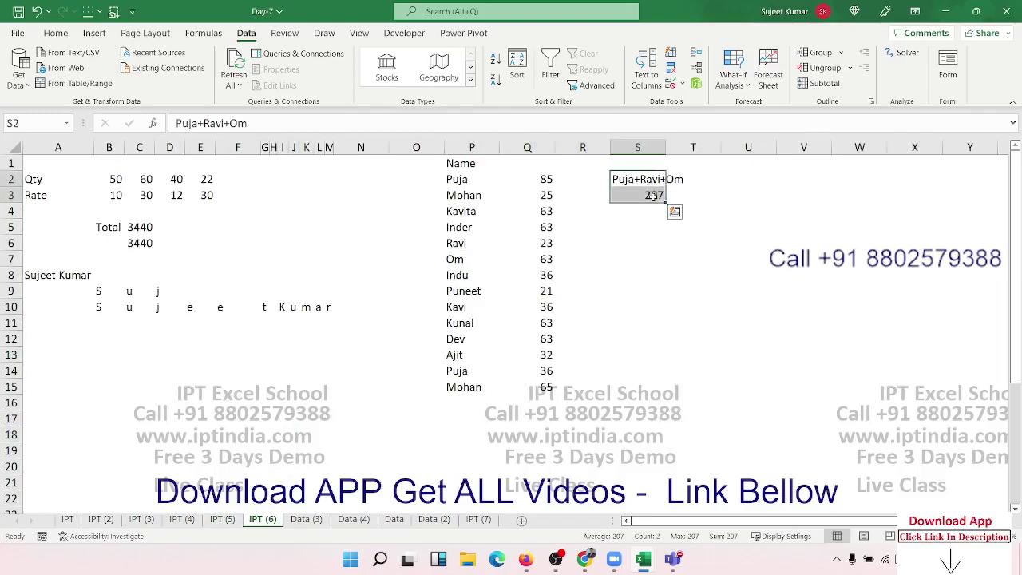
click(654, 196)
key(Delete)
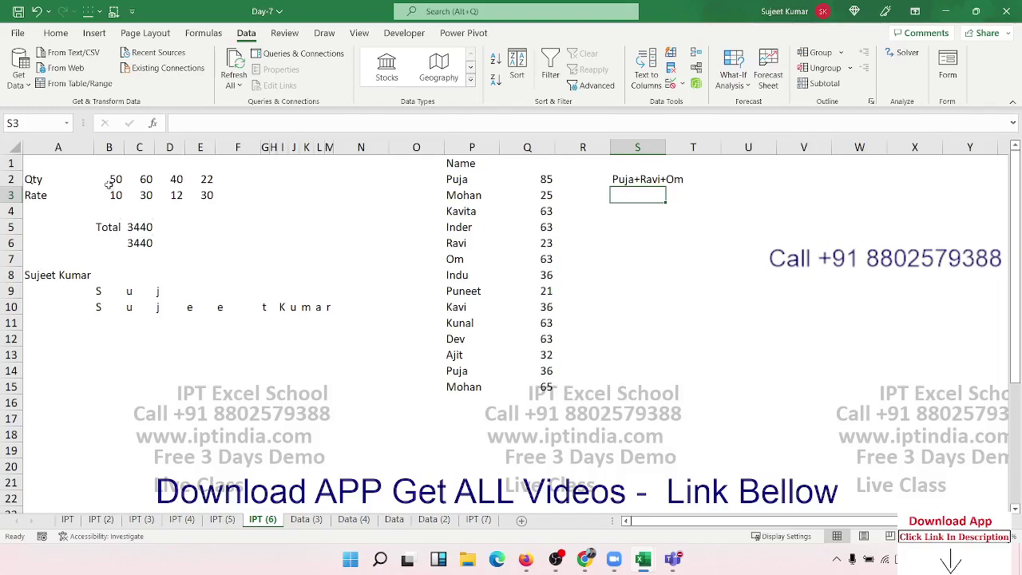
Clear the spaced-out name rows 9–12 and both 3440 totals in C5:C6
click(109, 183)
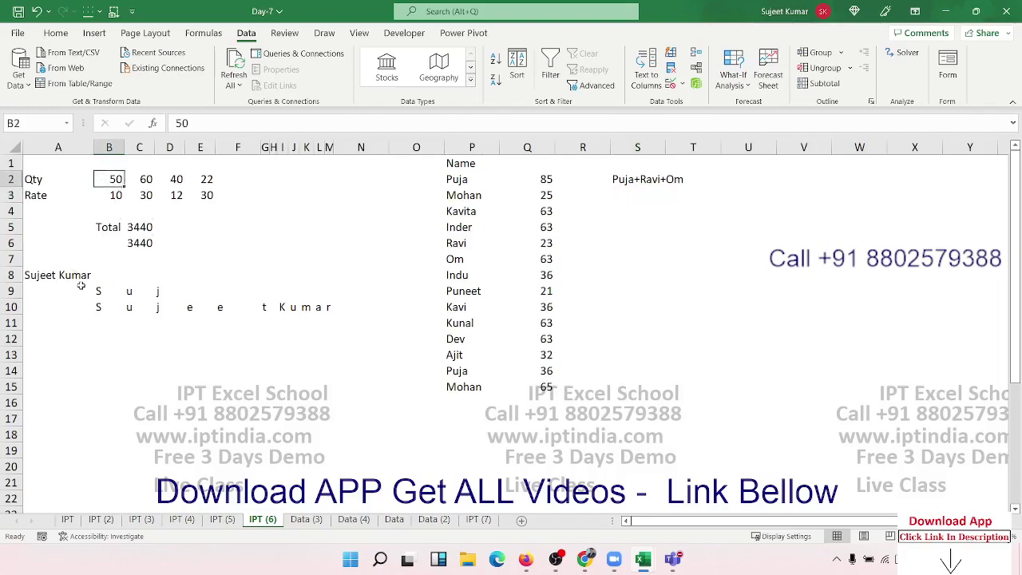
drag(81, 285, 335, 342)
key(Delete)
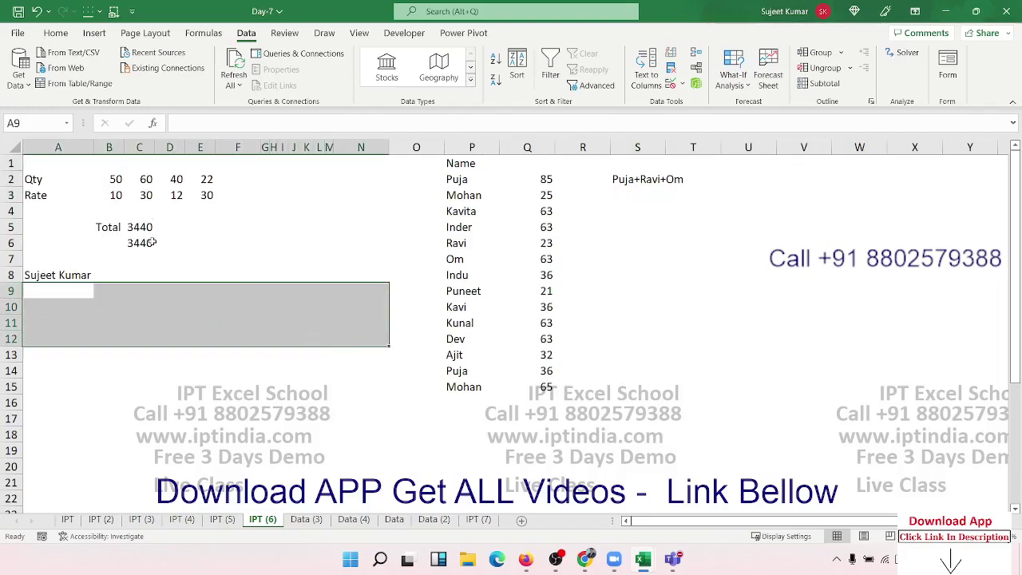
drag(142, 229, 144, 244)
key(Delete)
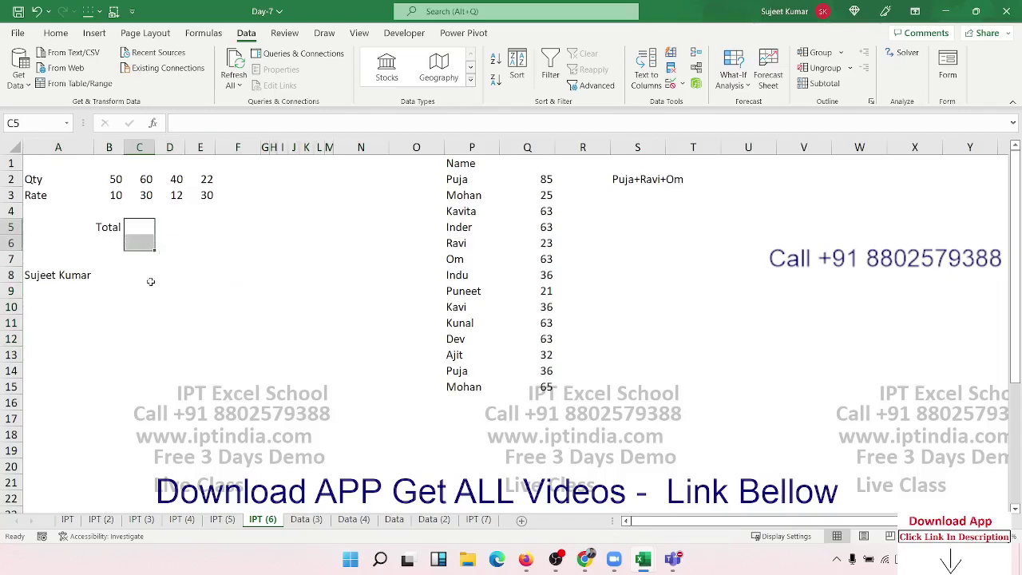
Review the Qty and Rate rows and select the Total cell C5
click(172, 271)
click(46, 182)
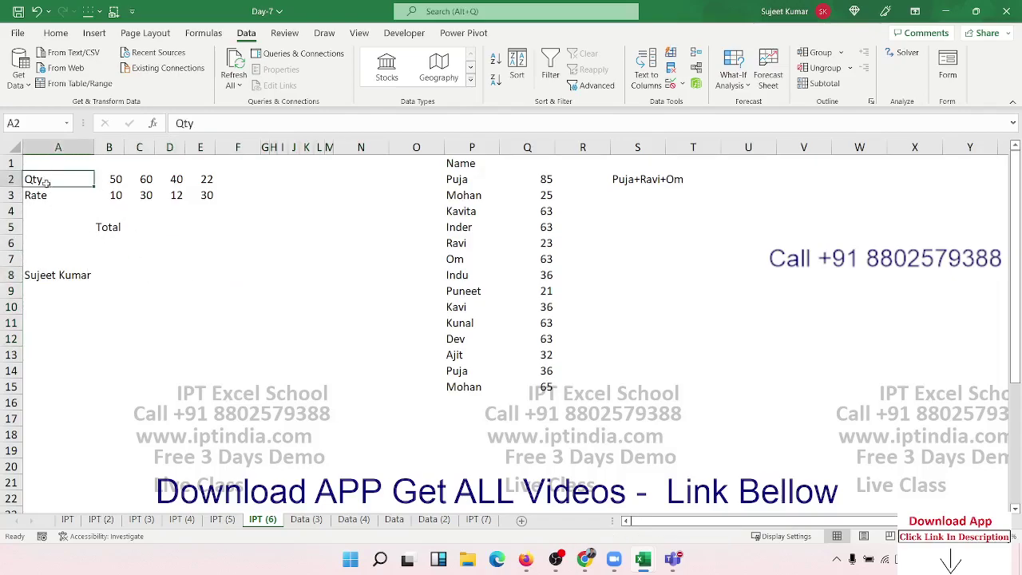
click(48, 195)
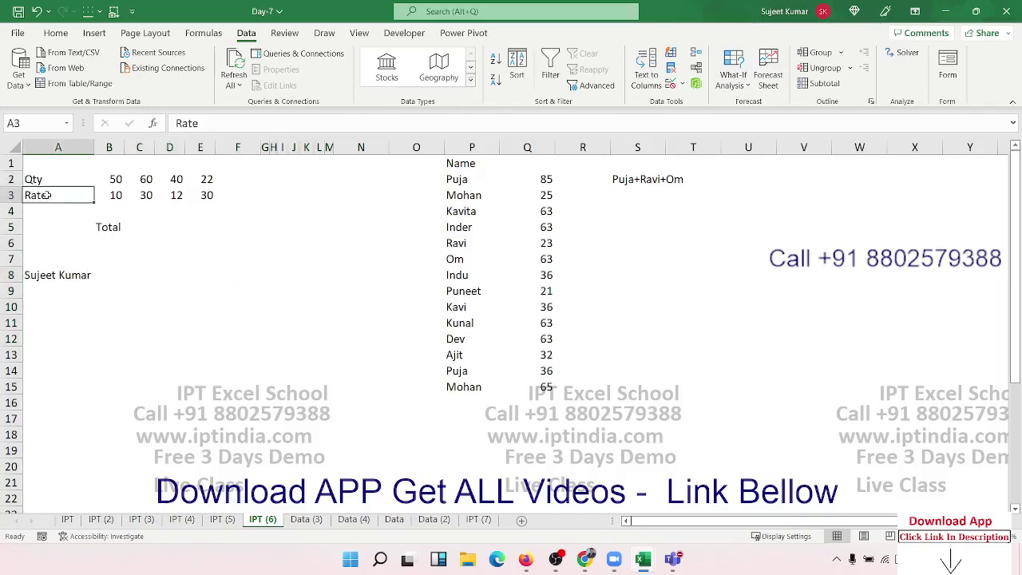
click(151, 230)
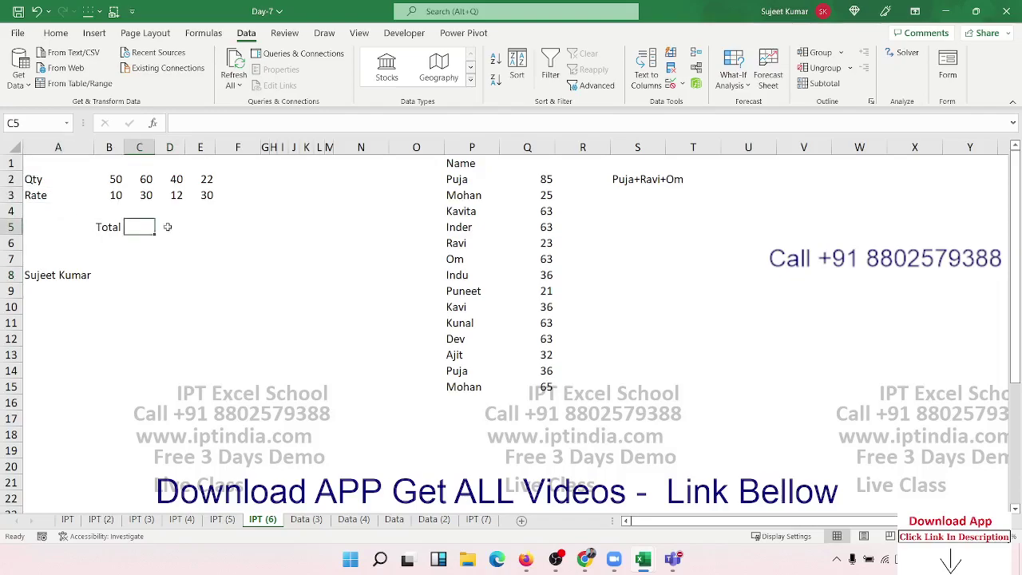
click(205, 209)
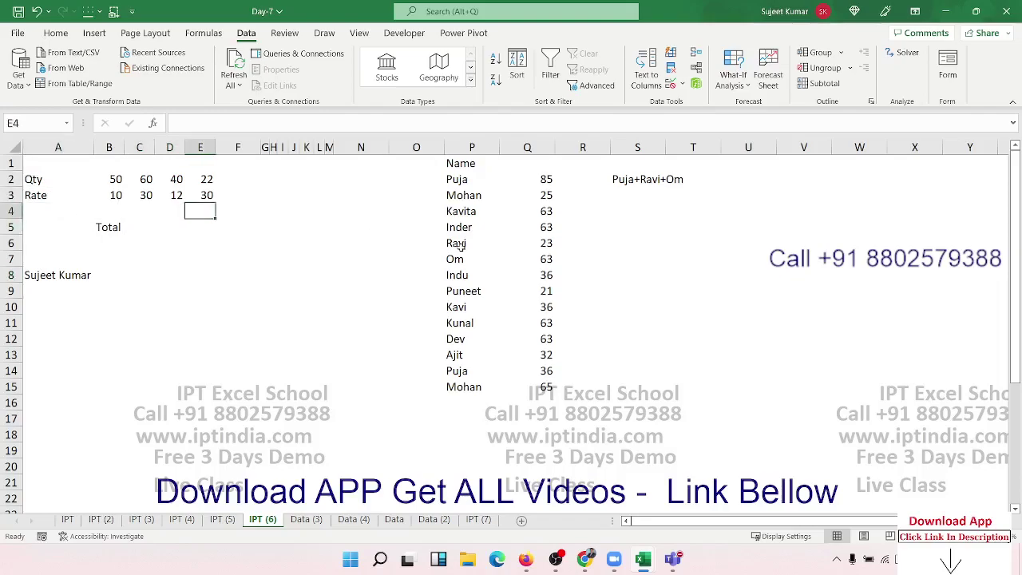
drag(109, 211, 199, 211)
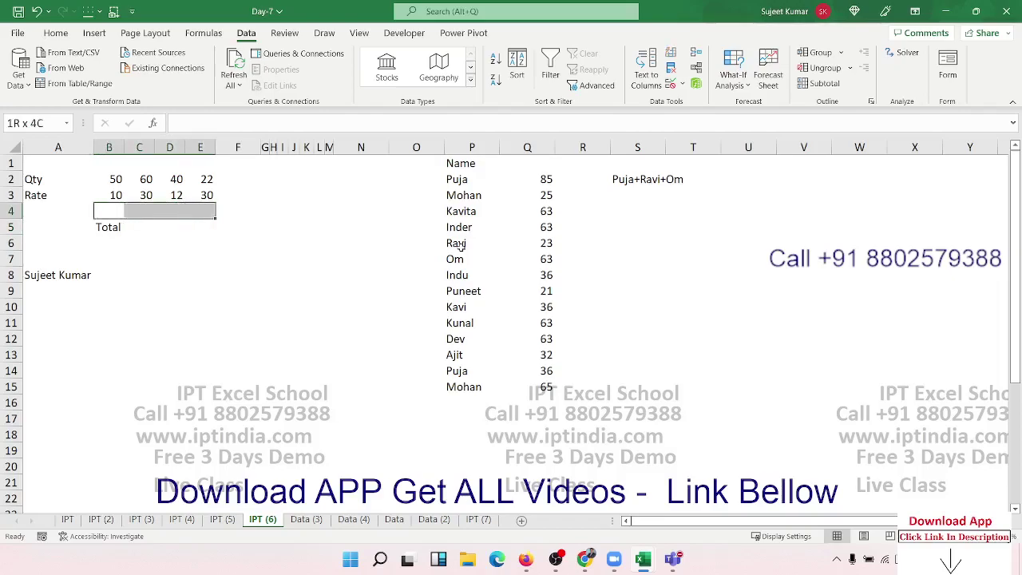
click(139, 210)
click(139, 227)
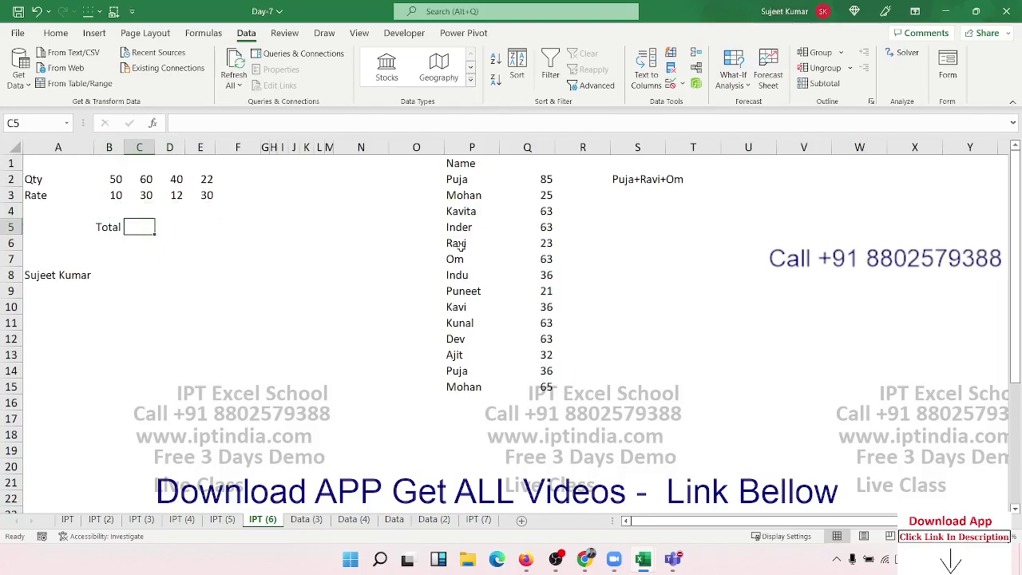
Enter =SUMPRODUCT(B2:E2,B3:E3) in C5 for a Total of 3440
text(=s)
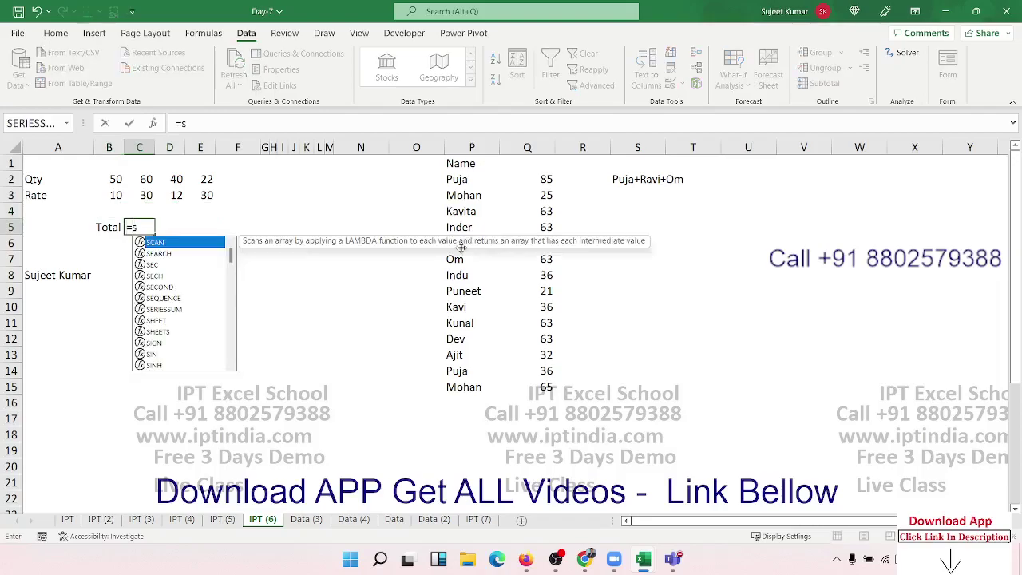
text(ub)
key(Down)
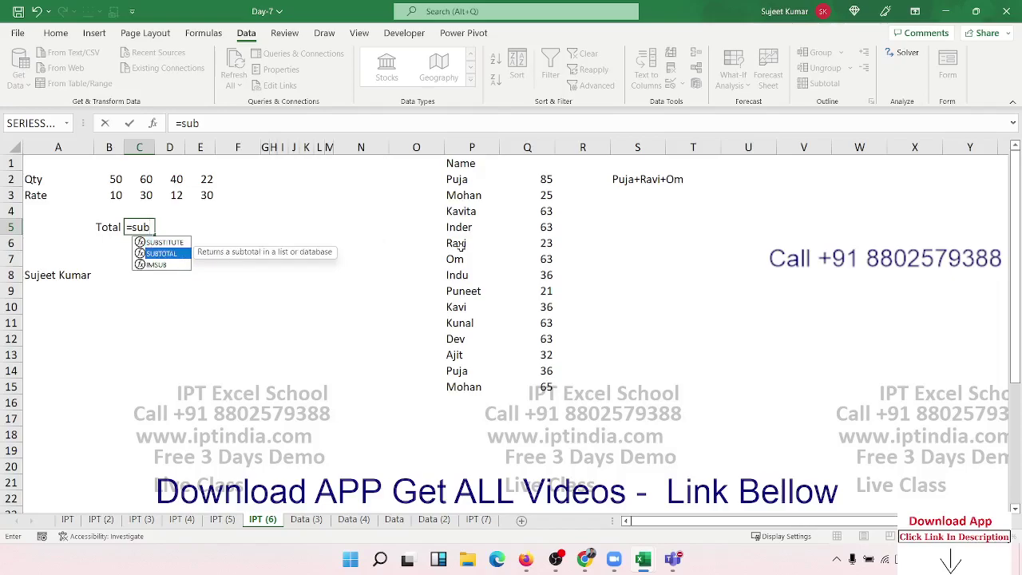
key(BackSpace)
text(m)
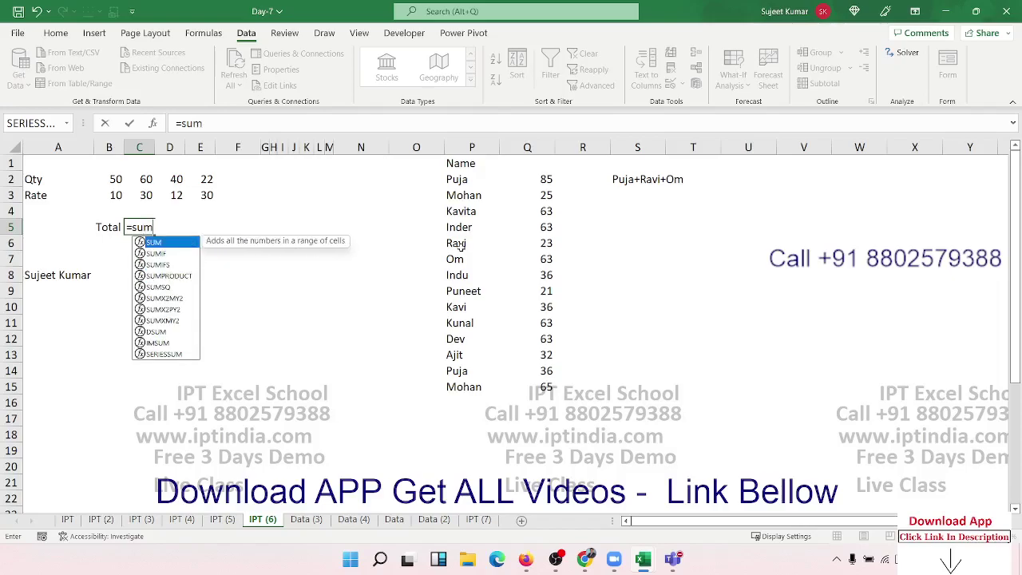
text(p)
key(Tab)
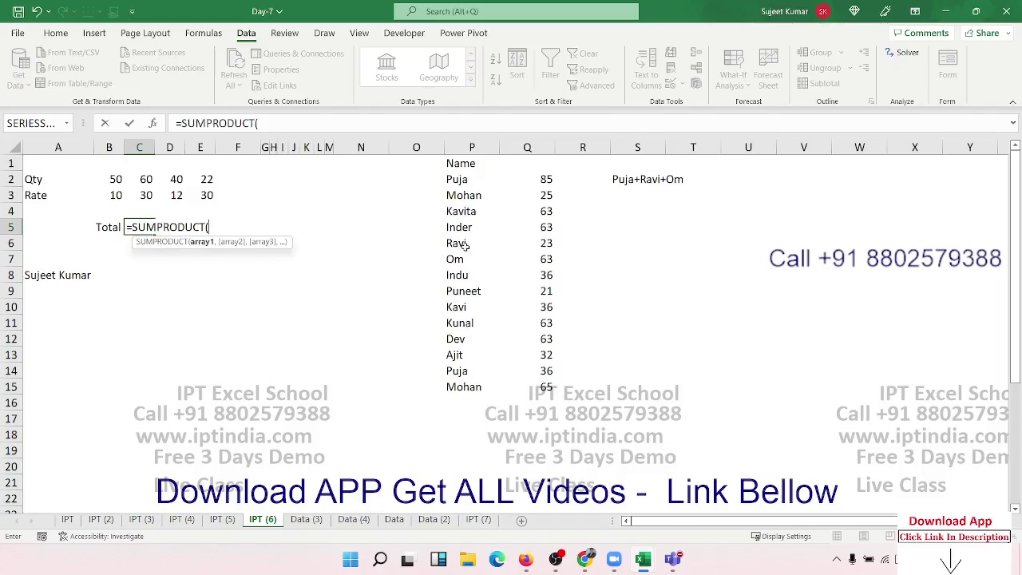
drag(117, 179, 210, 179)
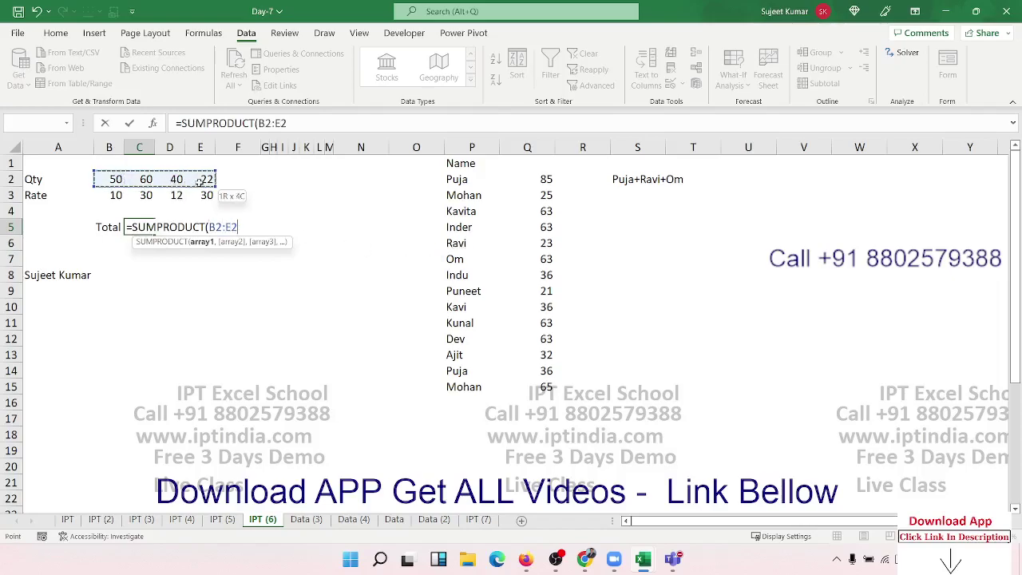
text(,)
drag(127, 194, 202, 193)
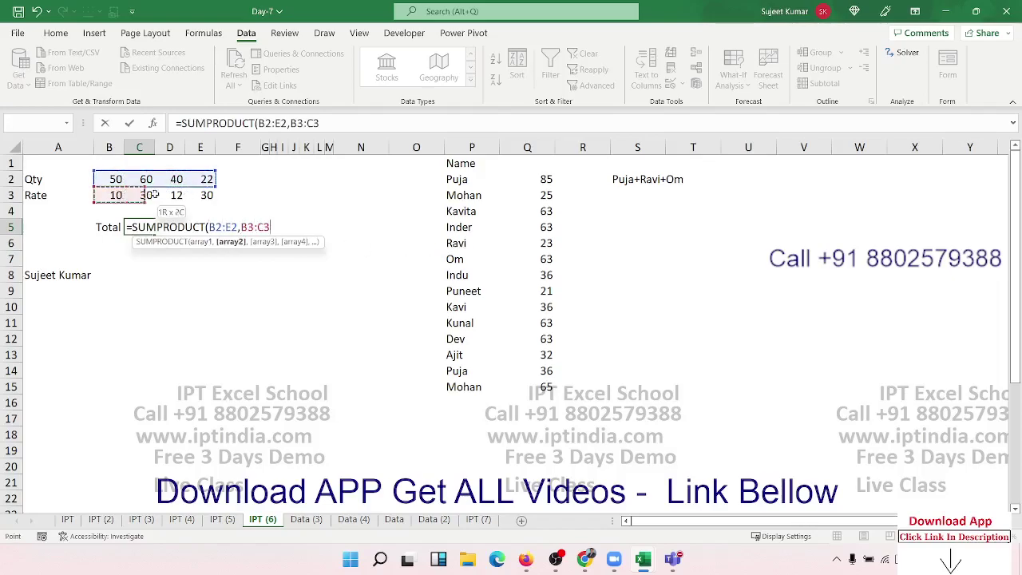
key(Return)
key(Up)
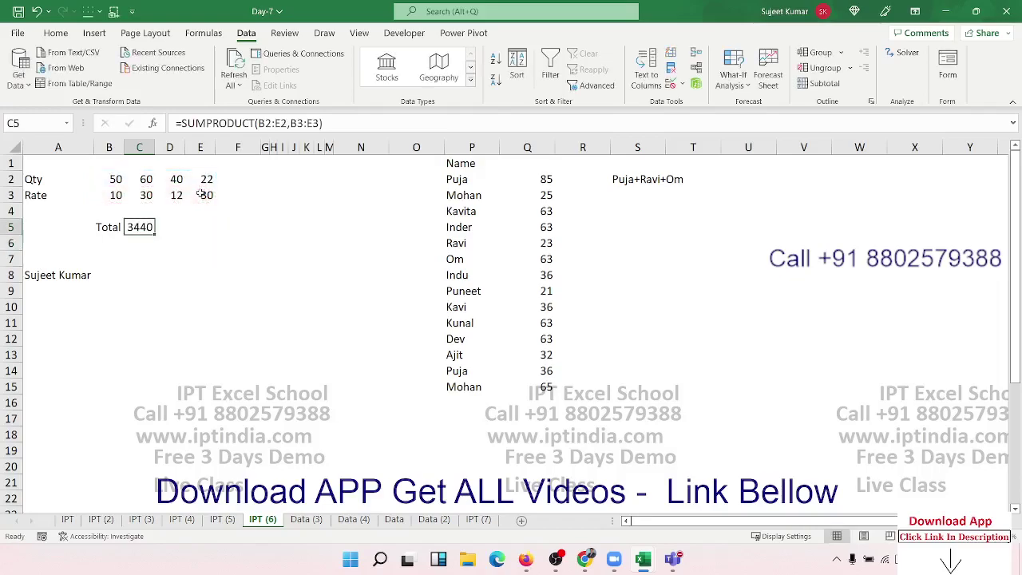
key(Right)
text(=)
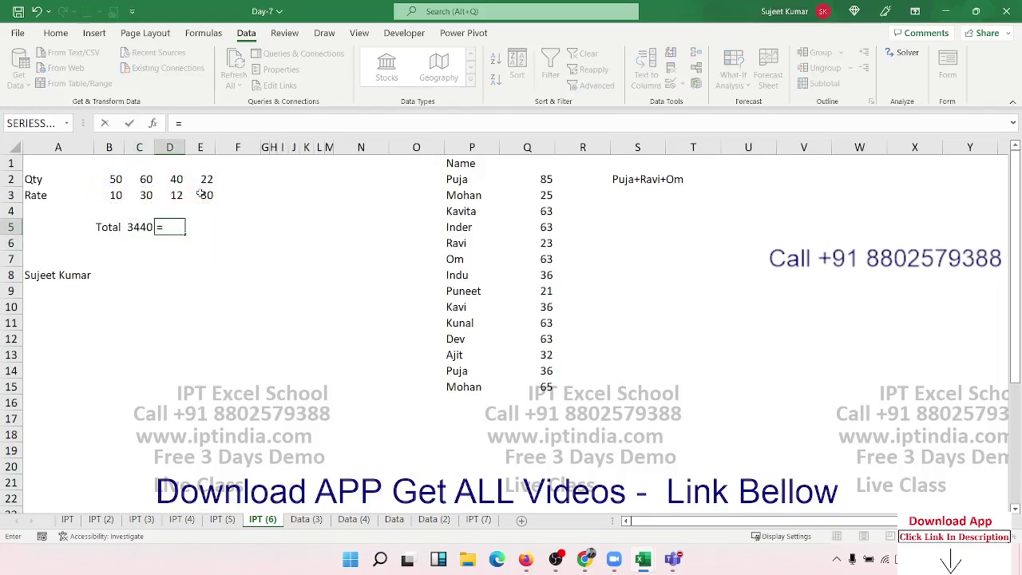
text(sum)
Enter =SUM(B2:E2*B3:E3) in D5, returning 3440 like the SUMPRODUCT total
key(Tab)
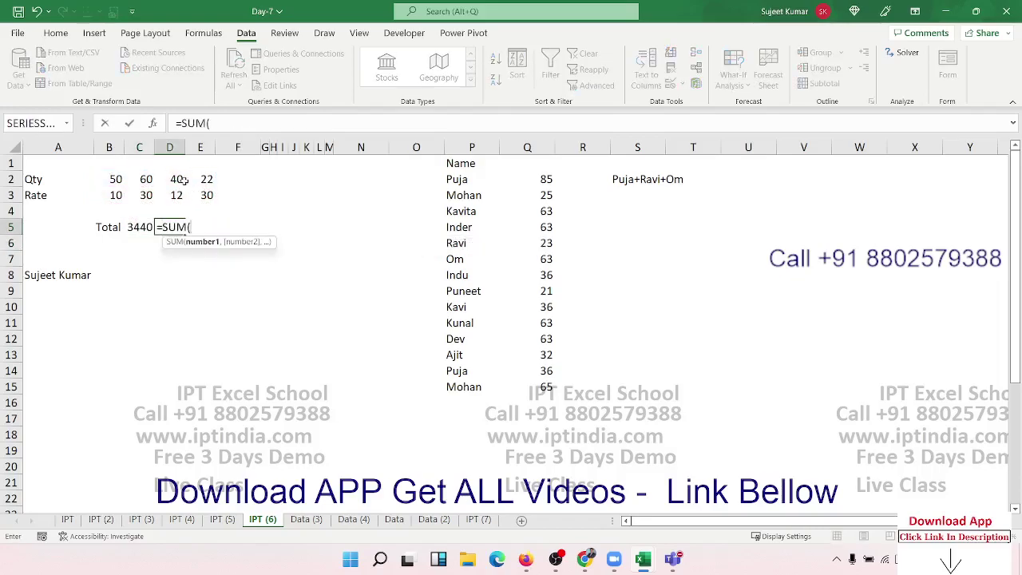
drag(118, 179, 191, 179)
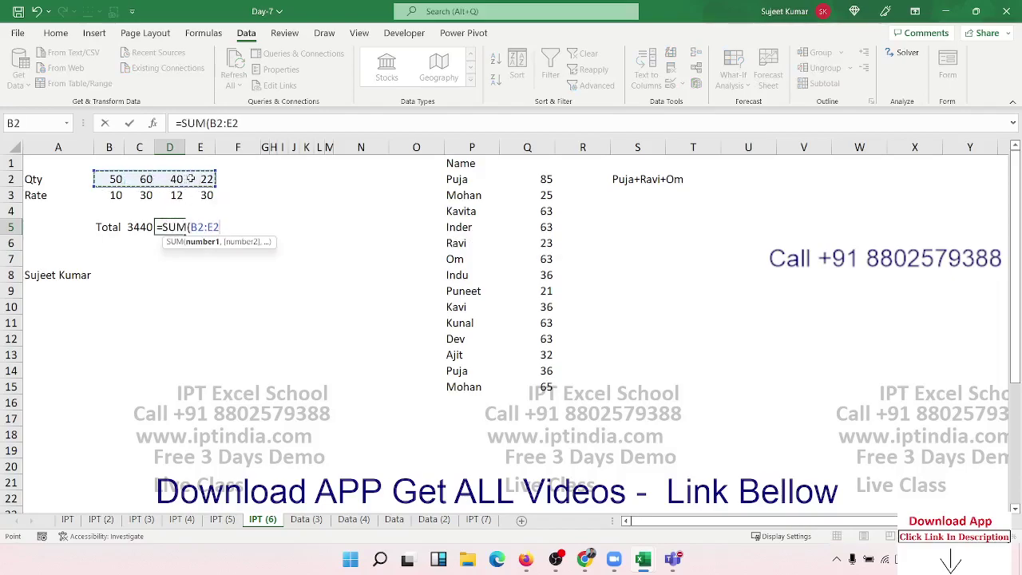
text(*)
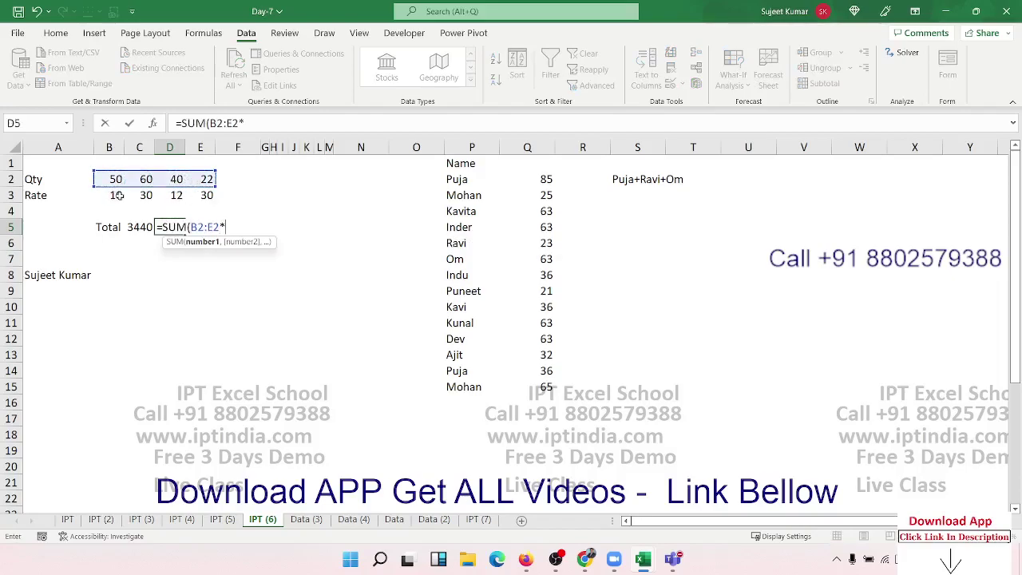
drag(116, 195, 188, 199)
key(Return)
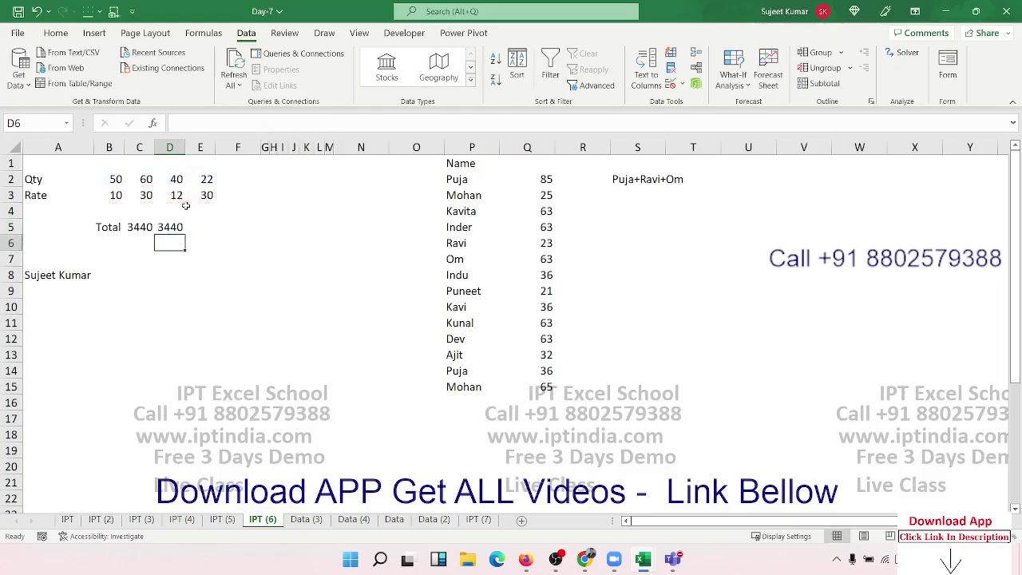
key(Up)
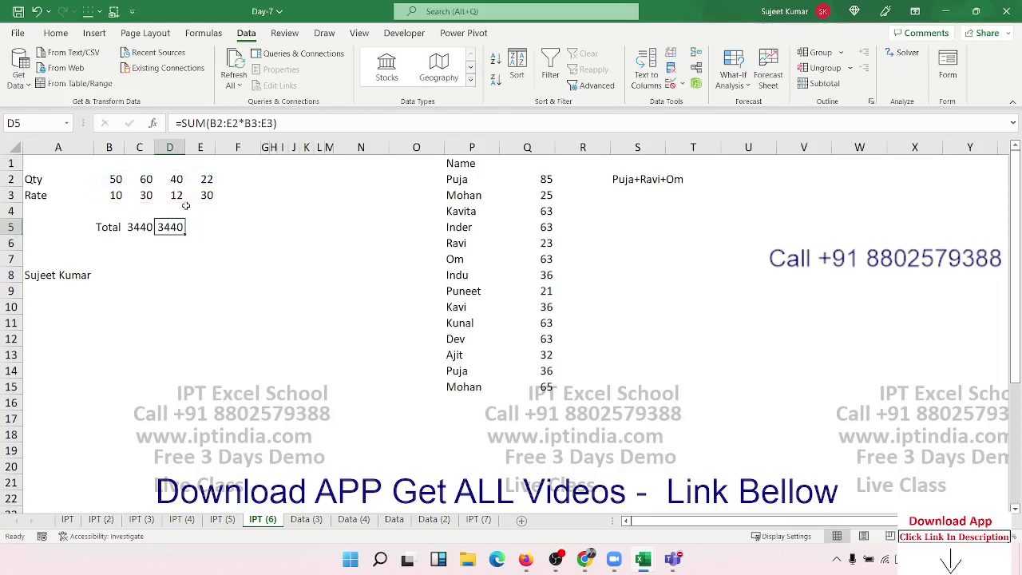
Select cell B9 below the name
click(107, 287)
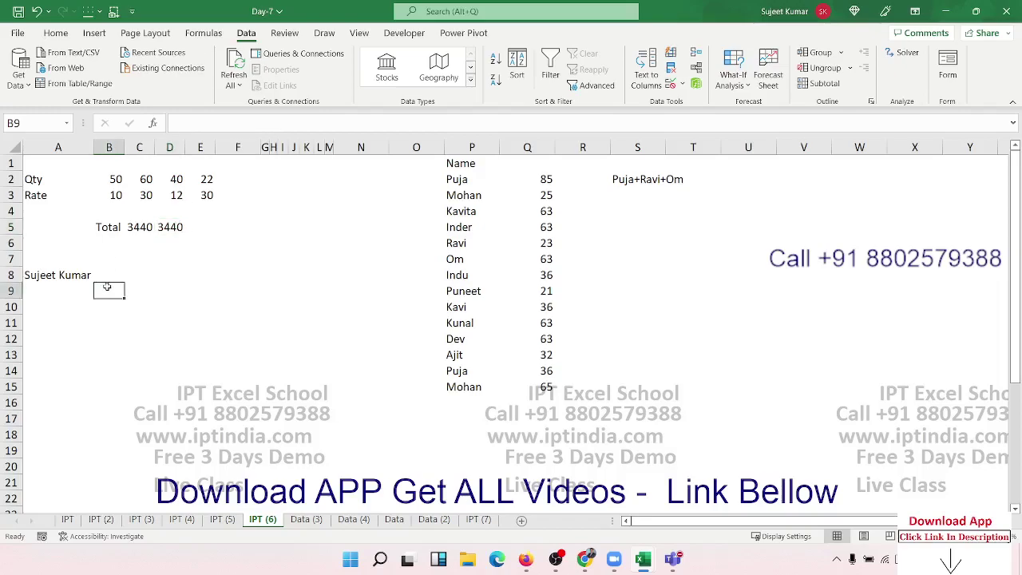
key(Left)
key(Up)
key(Right)
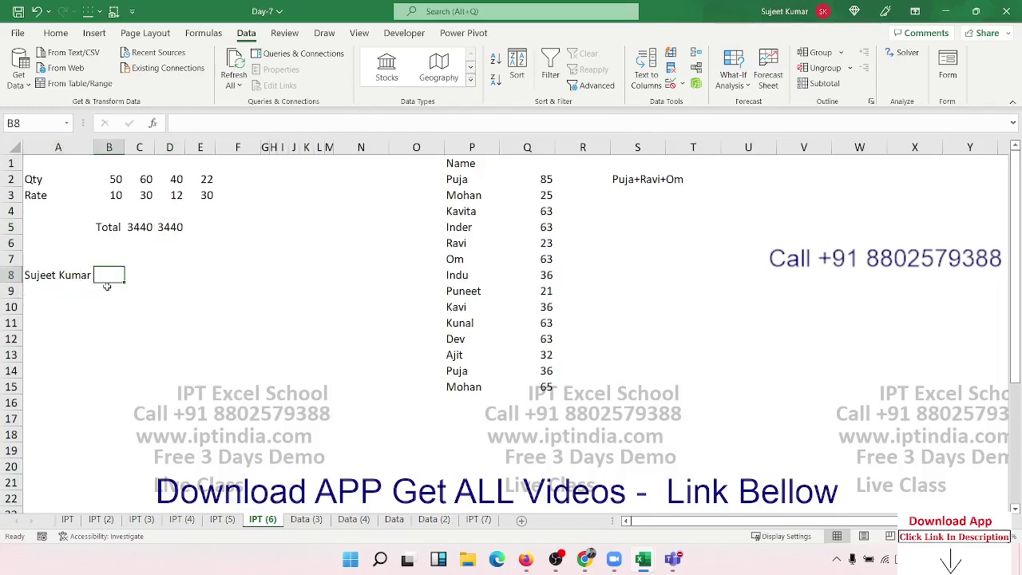
key(Down)
Type the letters S, U, J into B9:D9, then clear them again
text(S)
key(Right)
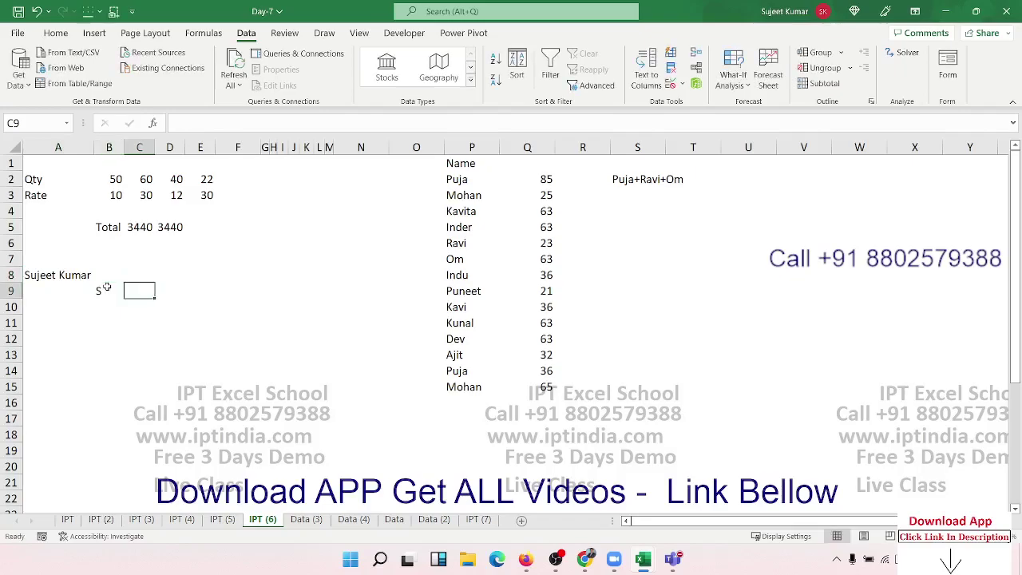
text(U)
key(Right)
text(J)
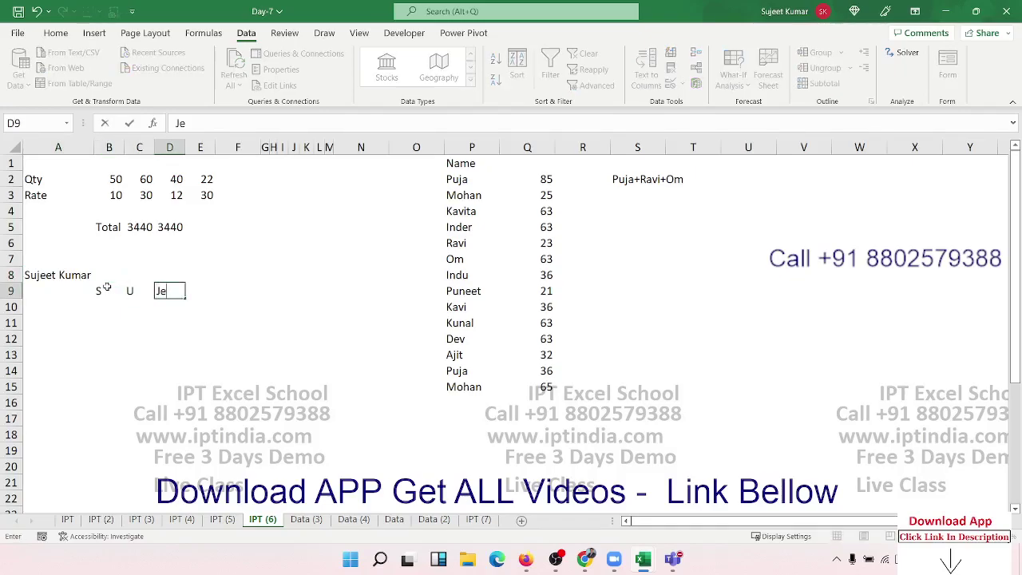
key(Right)
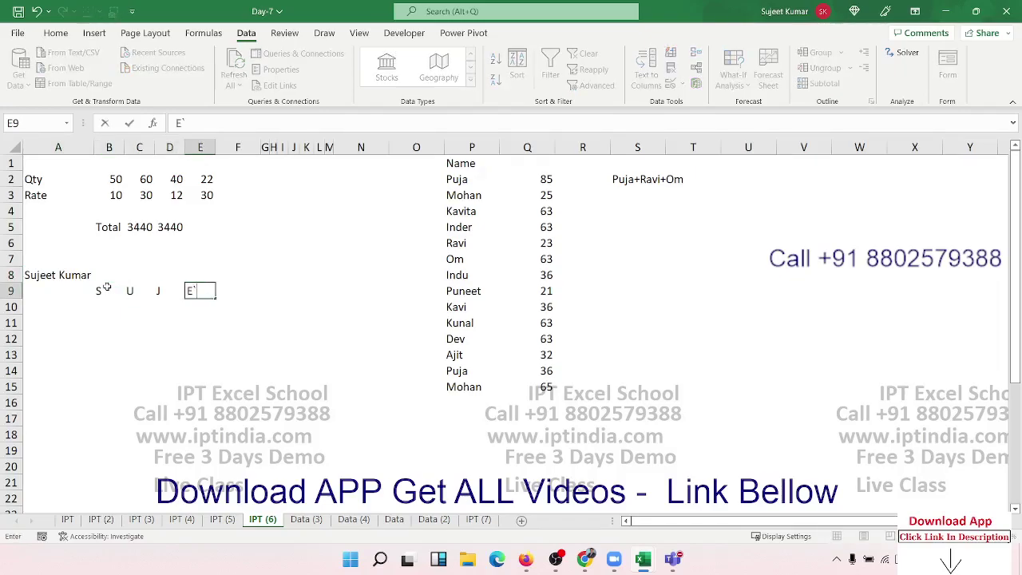
key(Left)
key(Delete)
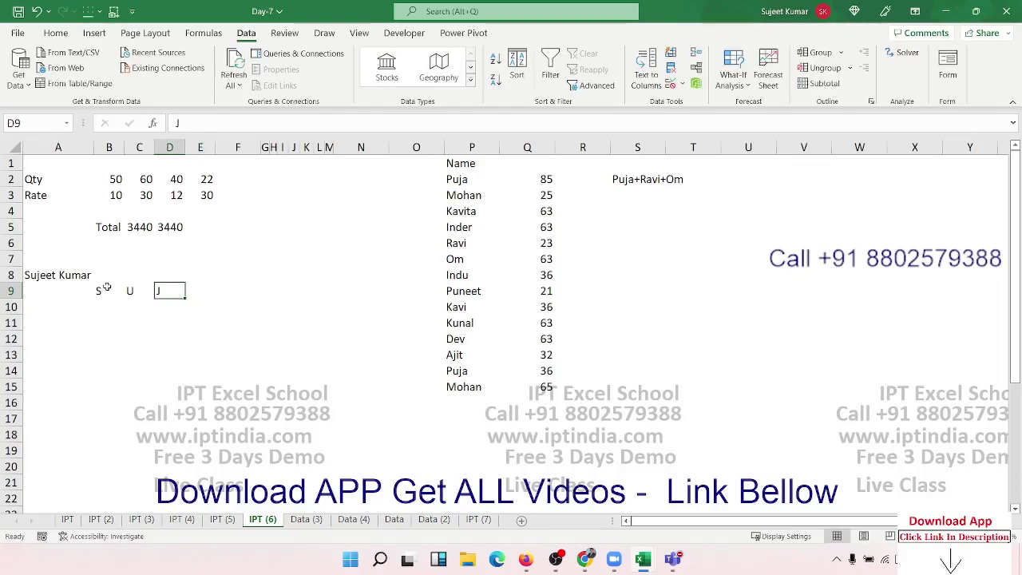
key(Left)
key(Delete)
key(Left)
key(Delete)
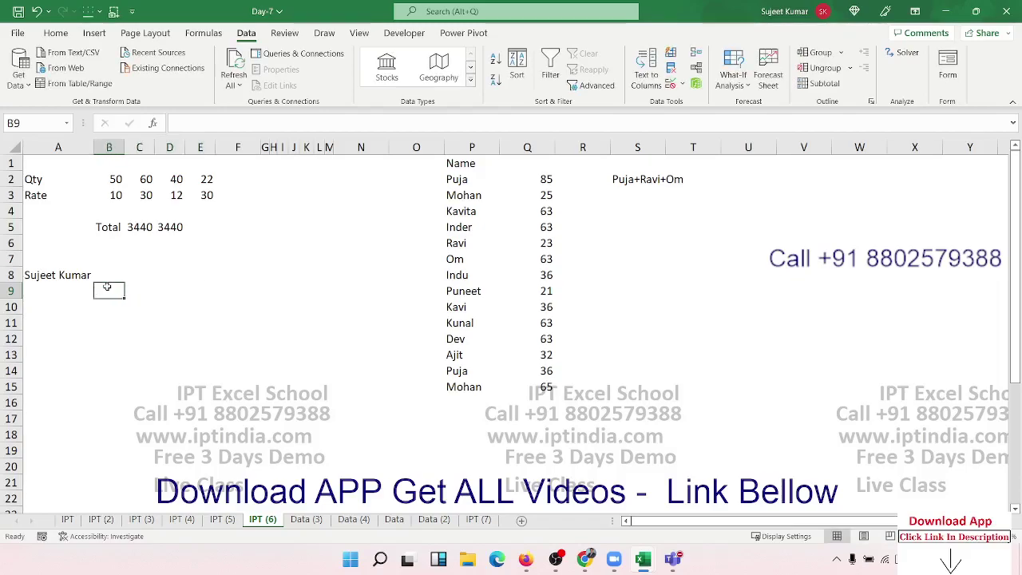
Enter =MID(A8,1,1) in B9 to extract the name's first character
text(=m)
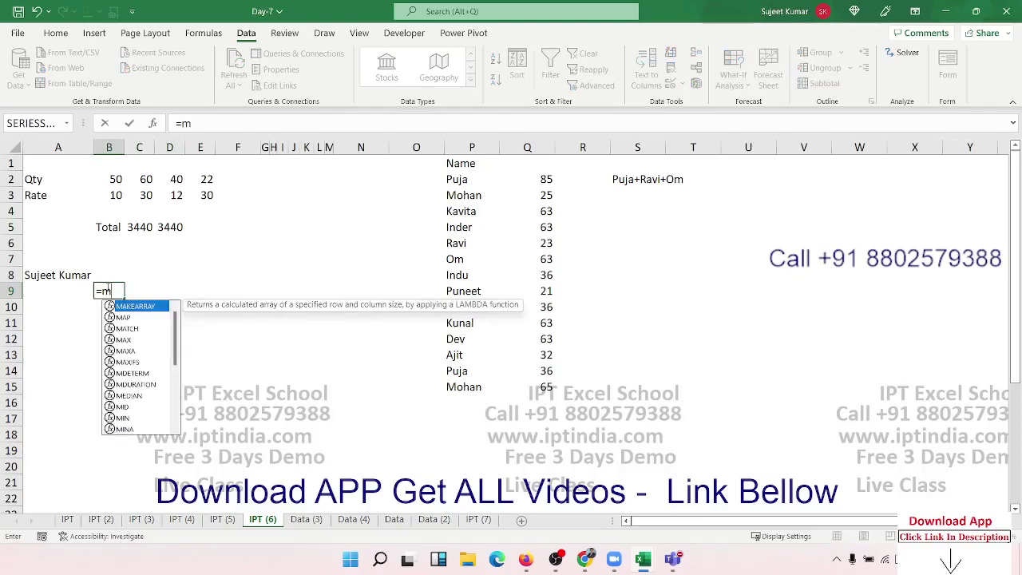
text(id)
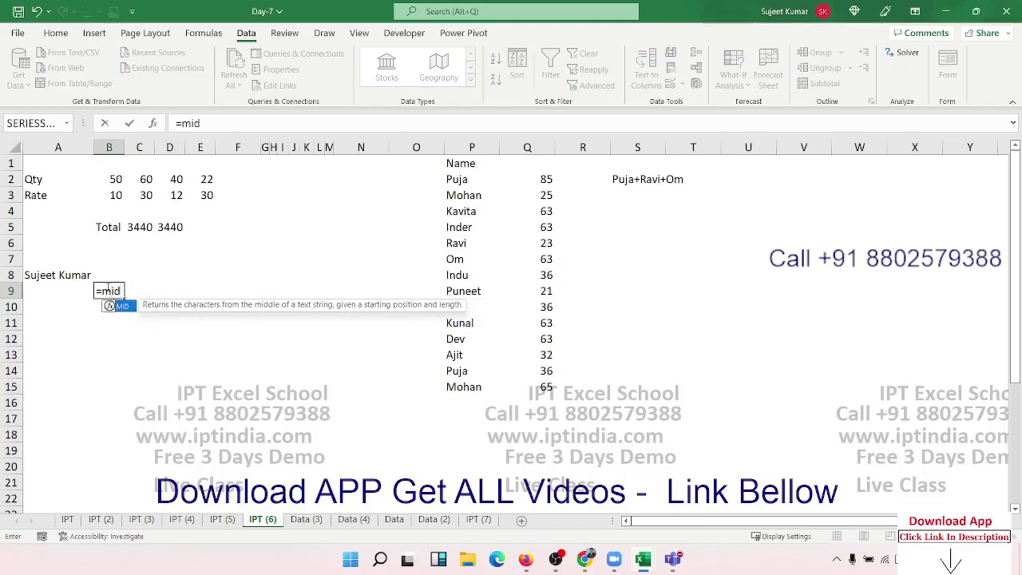
key(Tab)
click(60, 276)
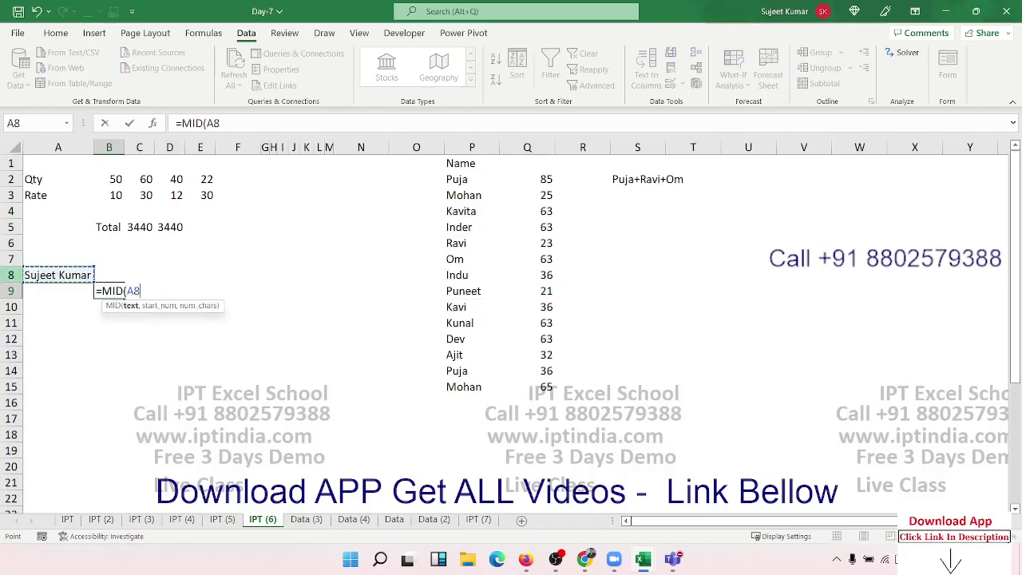
text(,)
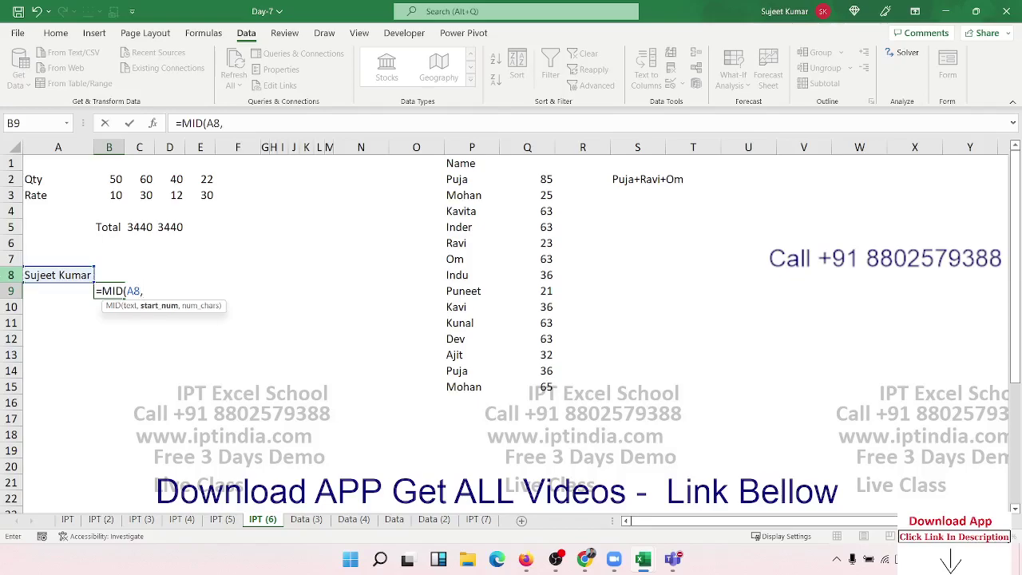
text(1,)
text(1)
key(Return)
click(109, 291)
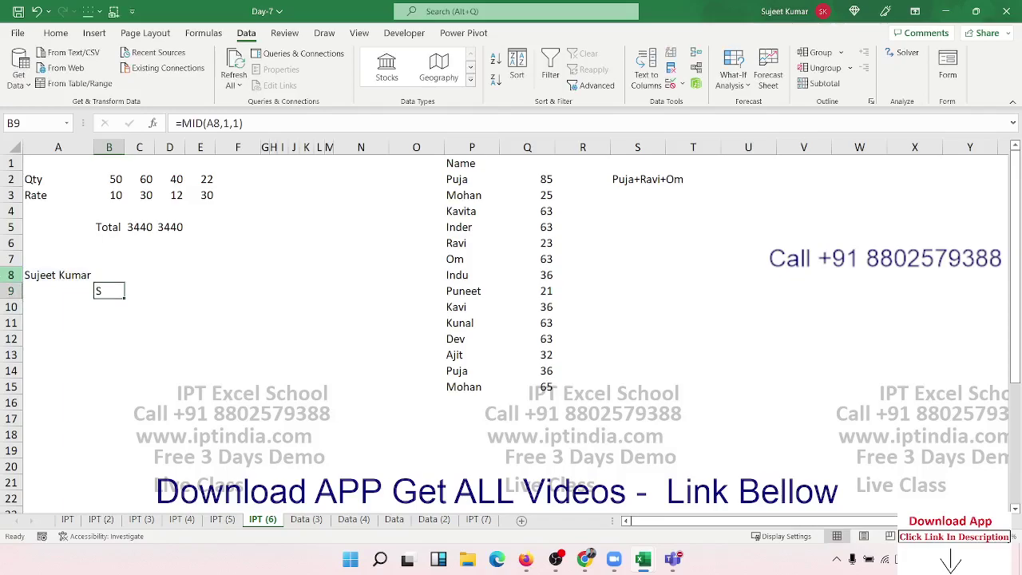
Enter =MID(A8,2,1) in C9 for the second character
click(139, 291)
text(=mid)
key(Tab)
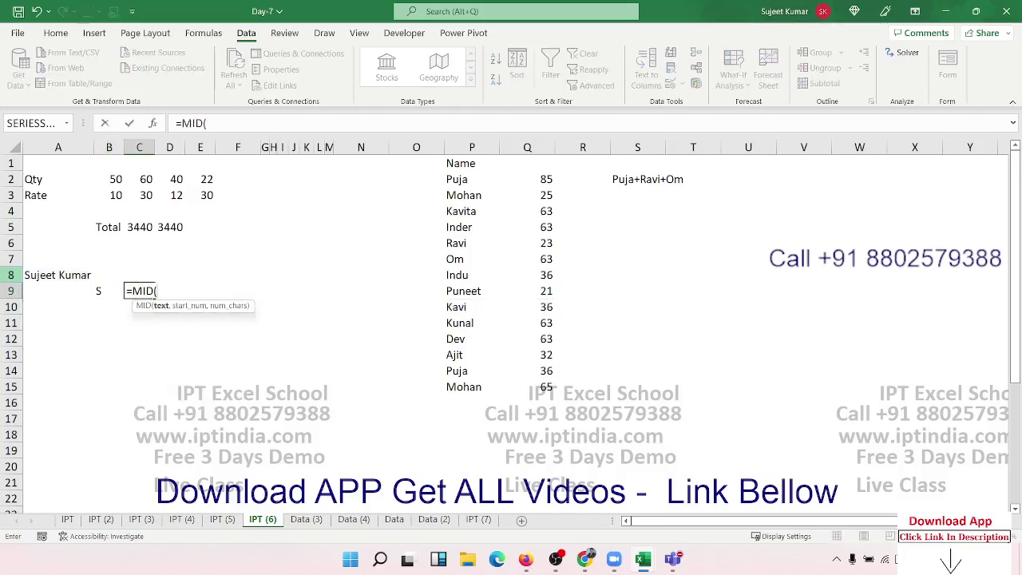
click(50, 273)
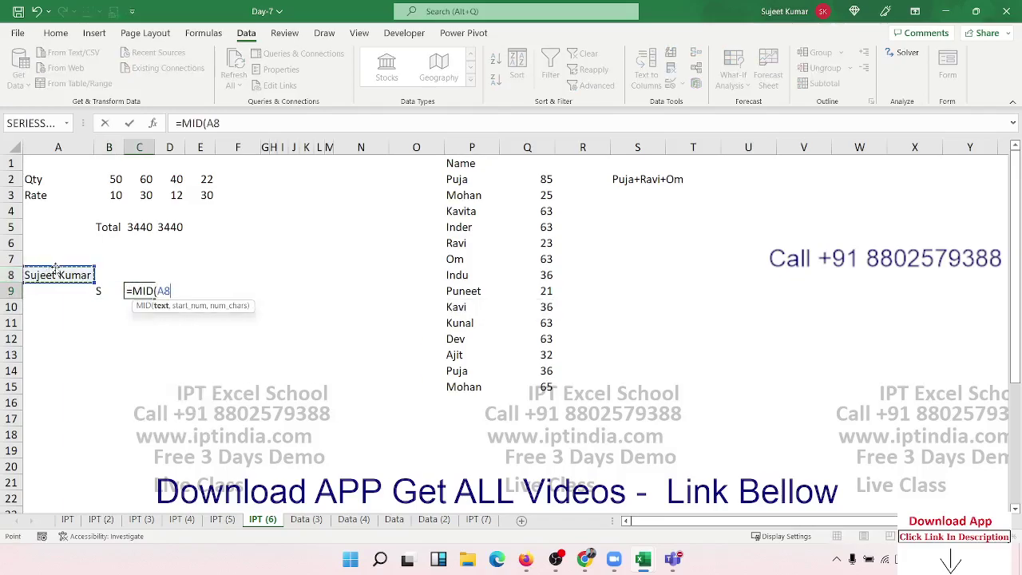
text(,2)
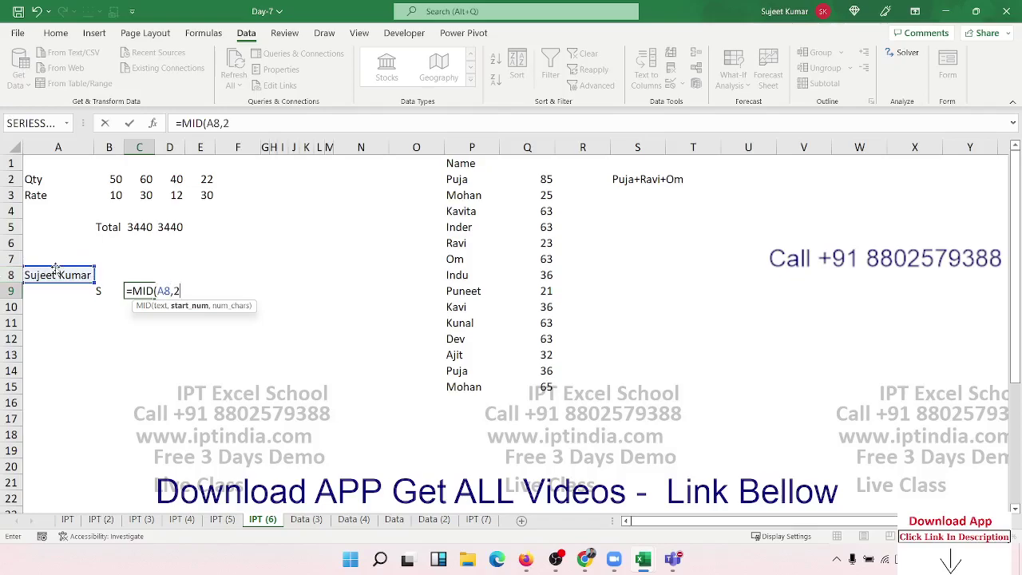
text(,)
text(1)
key(Return)
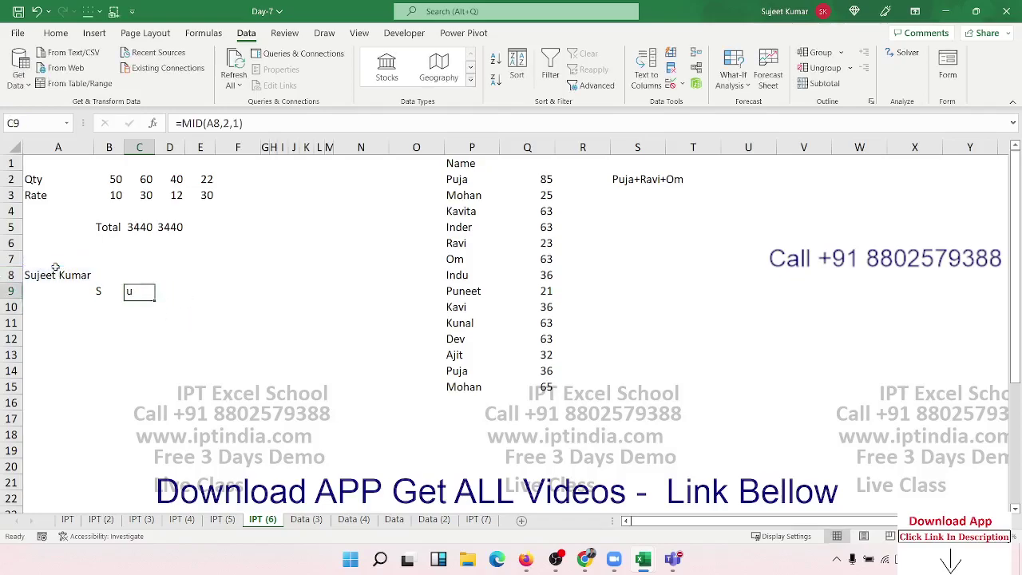
Enter =MID(A8,3,1) in D9 for the third character
key(Tab)
text(=mid)
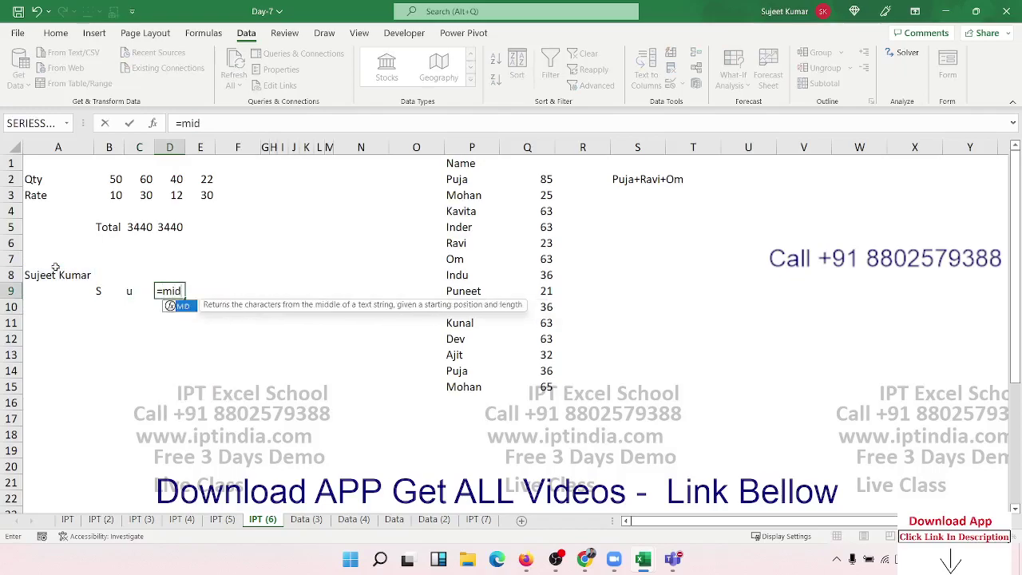
key(Tab)
click(51, 275)
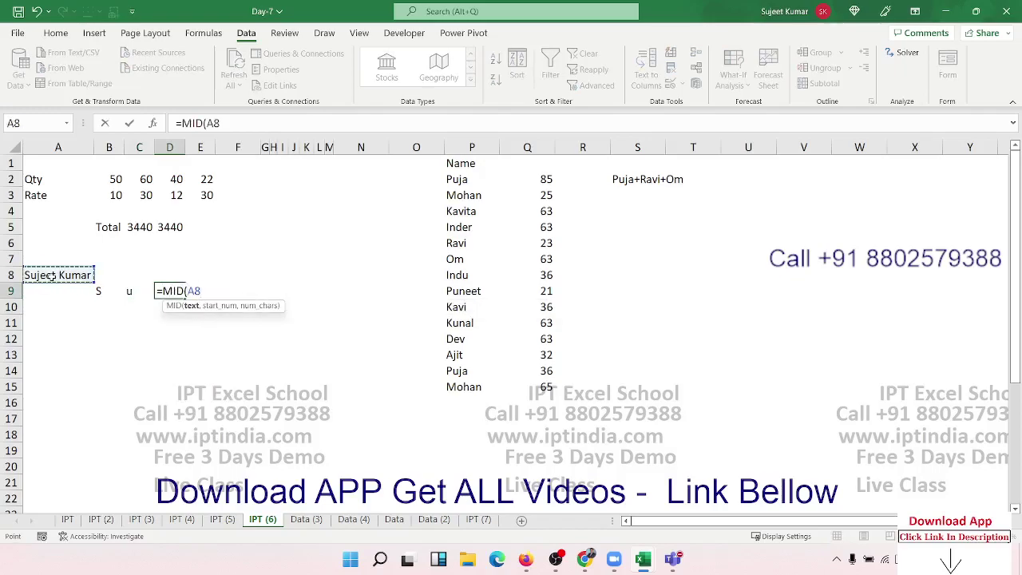
text(,)
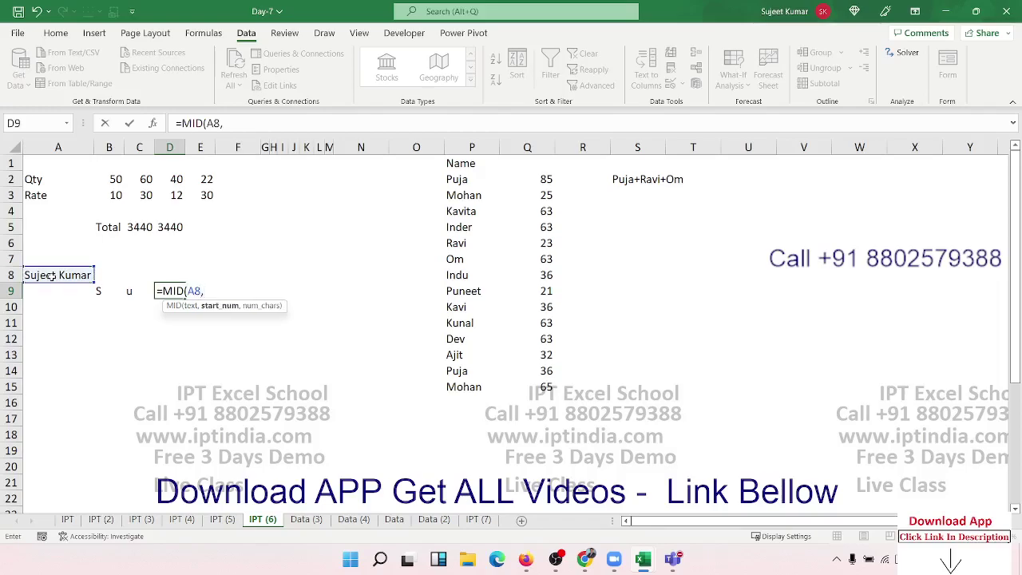
text(3,1)
key(Return)
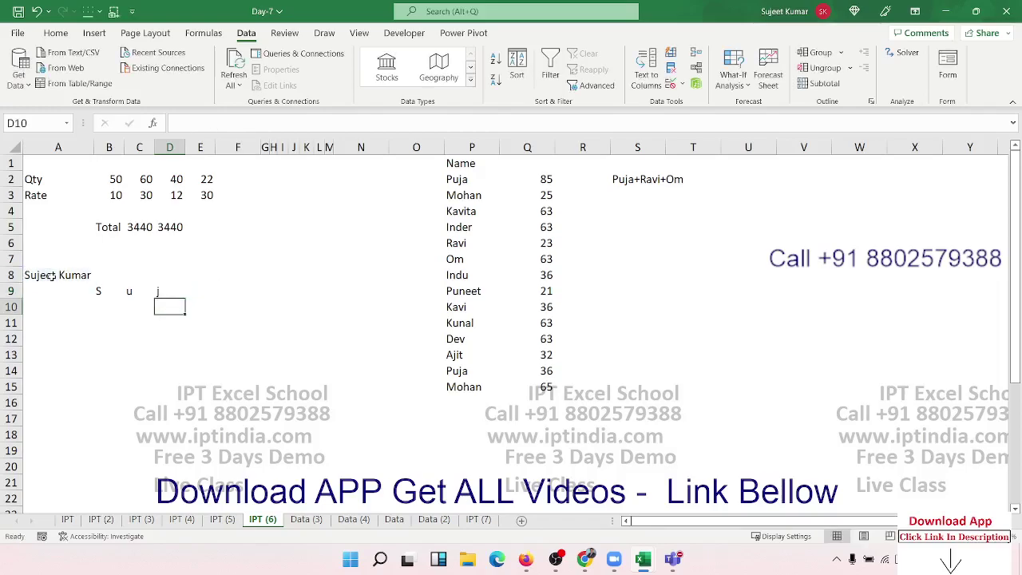
key(Left)
key(Left)
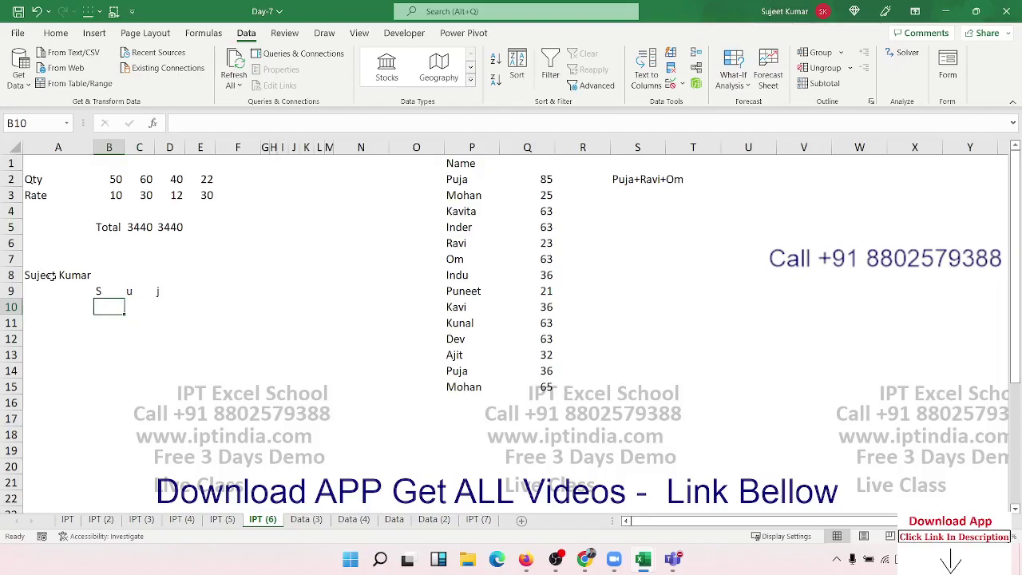
In B10 type =MID(A8,{1,2,3,4,5,6,7,8,9,10,11,12},1) without committing it
text(=mid()
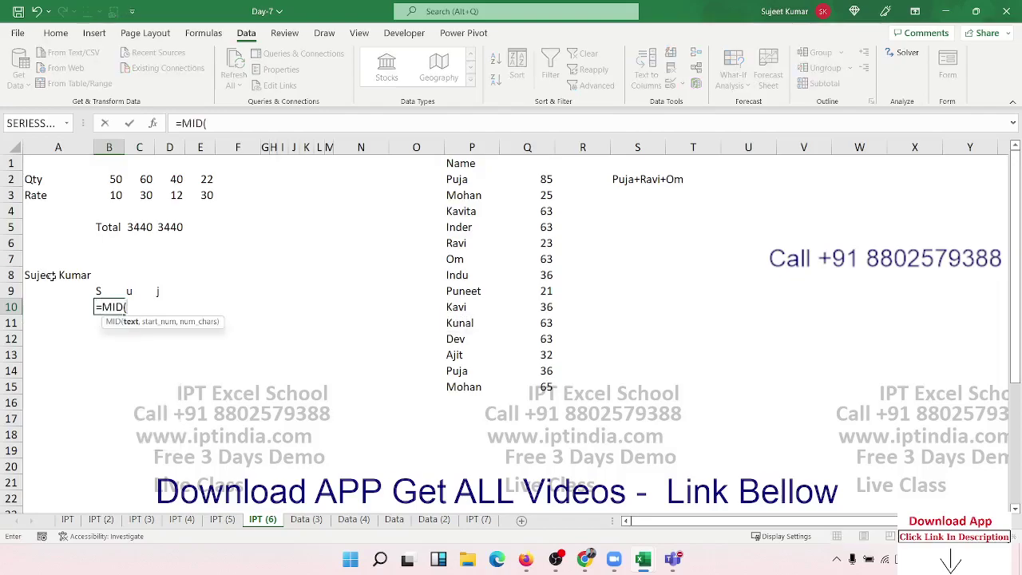
key(Left)
key(Up)
key(Up)
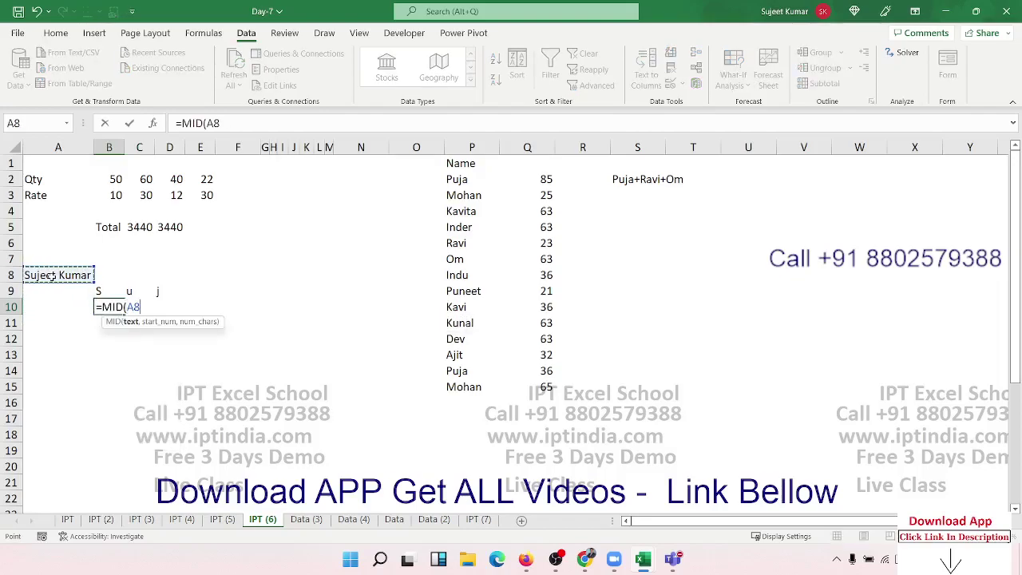
text(,{)
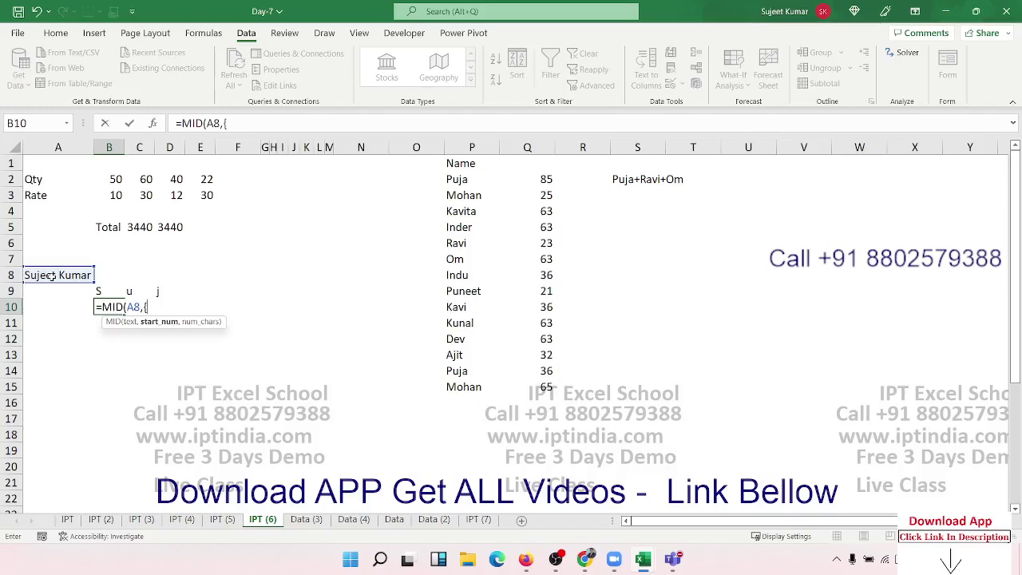
text(1,2,3,4,5)
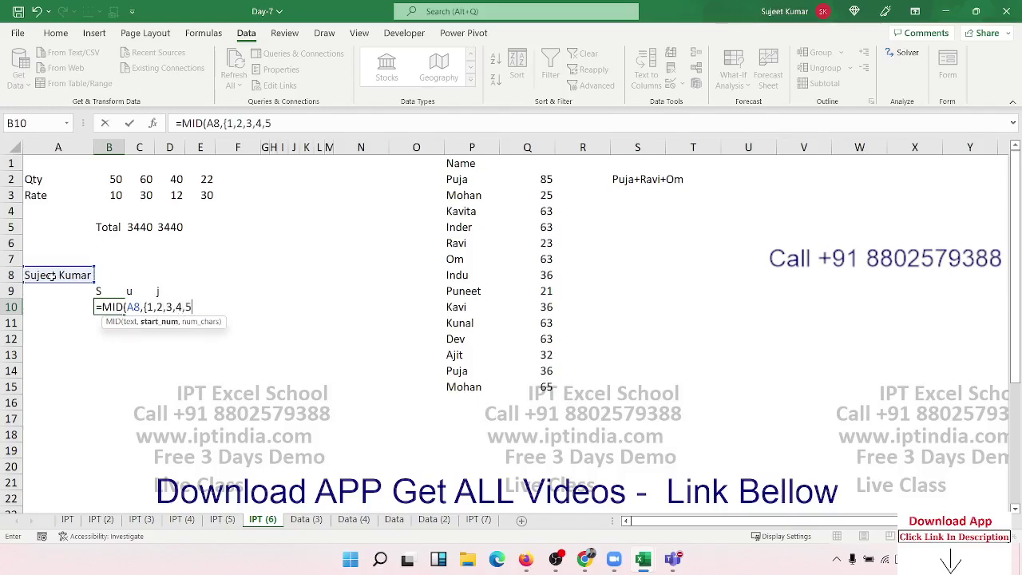
text(,6,7)
text(,)
text(8,9,10,11,)
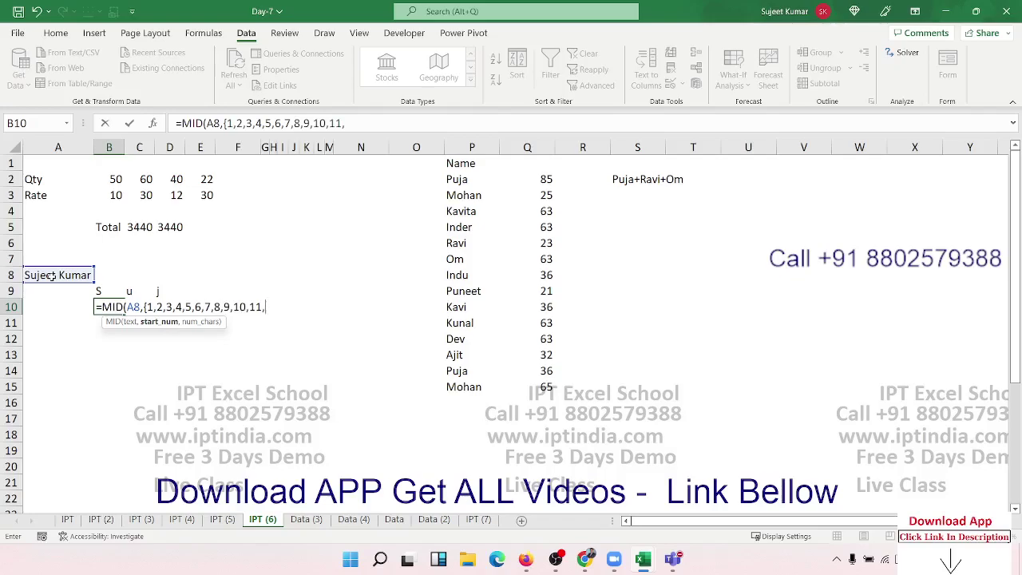
text(12)
text(})
text(,1))
Commit B10's array-constant MID formula so it spills the name's letters
key(Return)
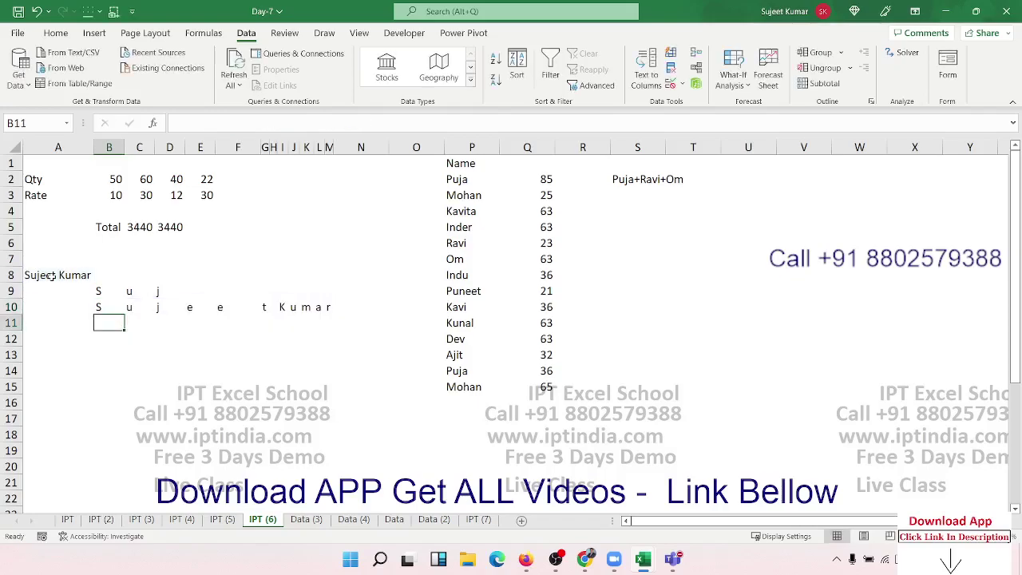
key(Up)
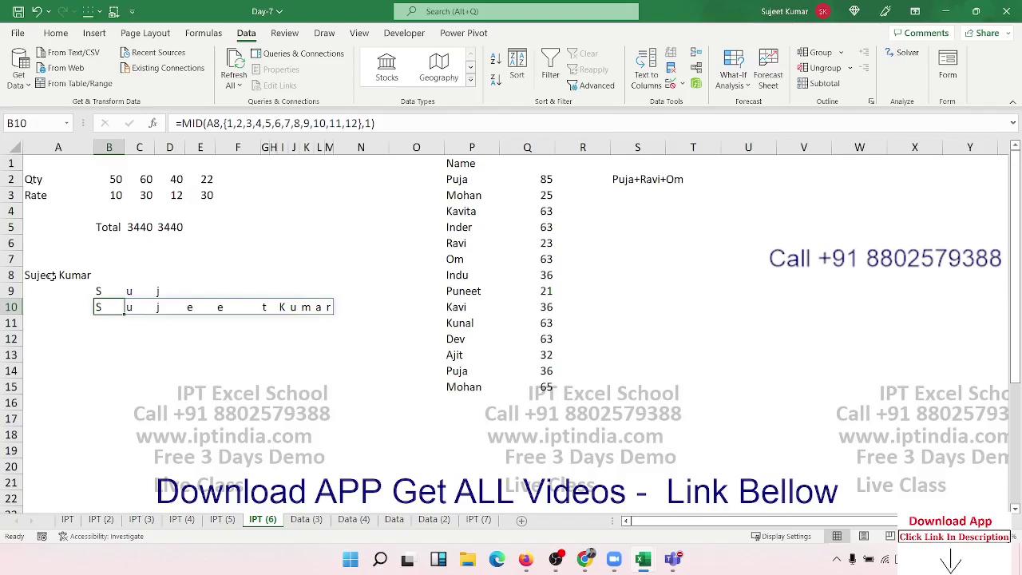
key(Return)
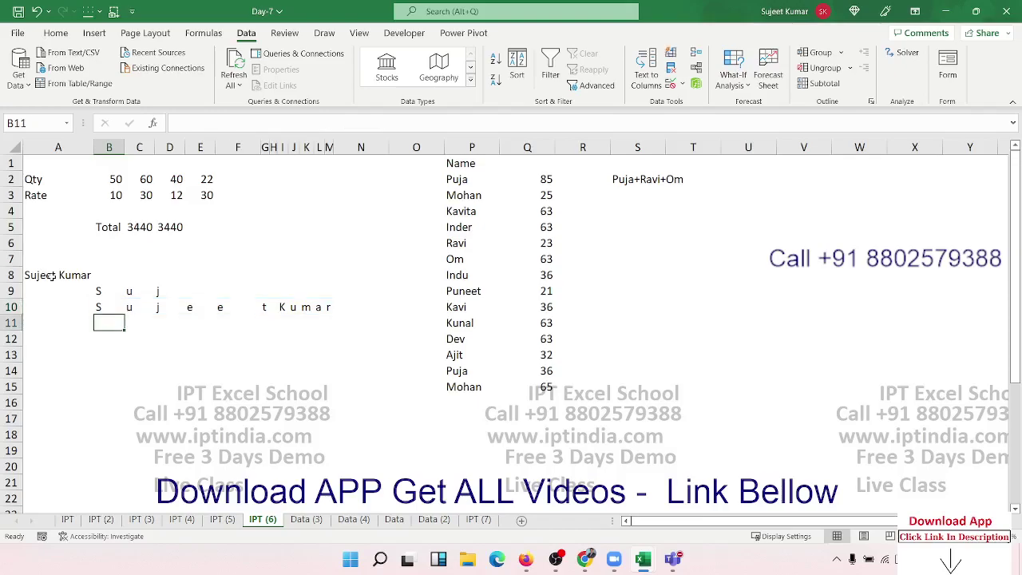
In B11 enter =MID(A8,SEQUENCE(1,LEN(A8),1,1),1) to spill each character
text(=mi)
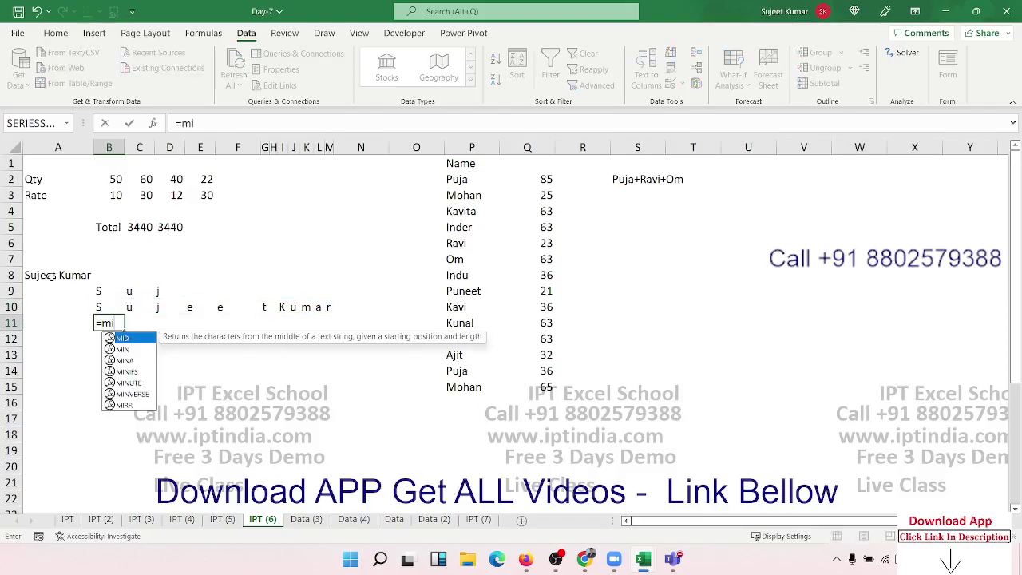
text(d()
key(Left)
key(Up)
key(Up)
key(Up)
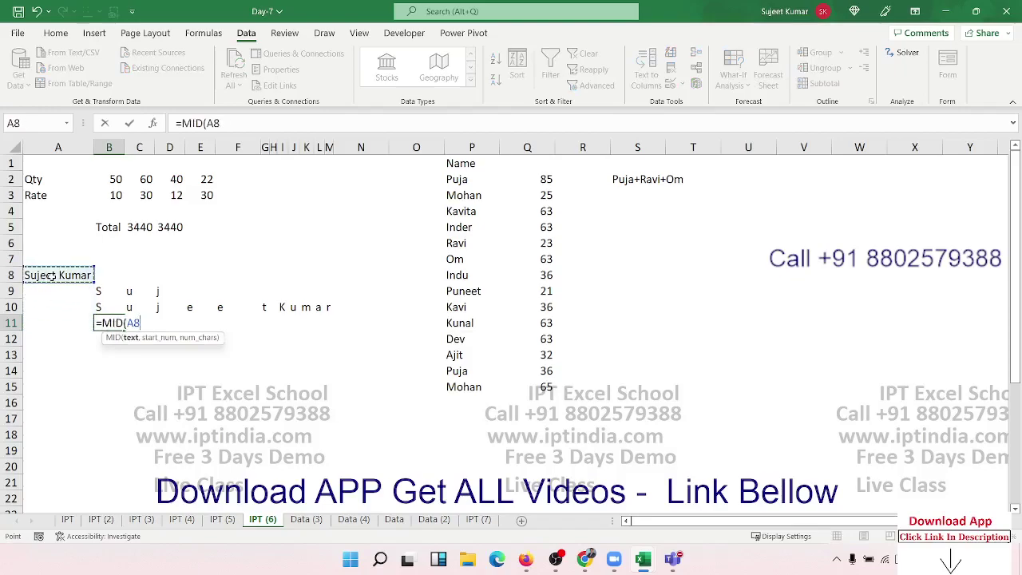
text(,)
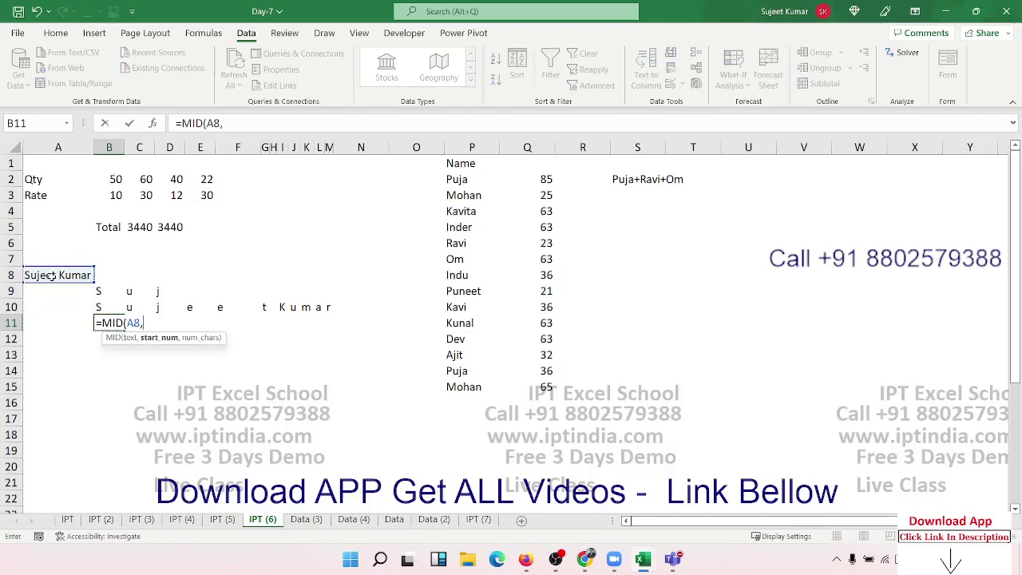
text(se)
key(Down)
key(Down)
key(Down)
key(Down)
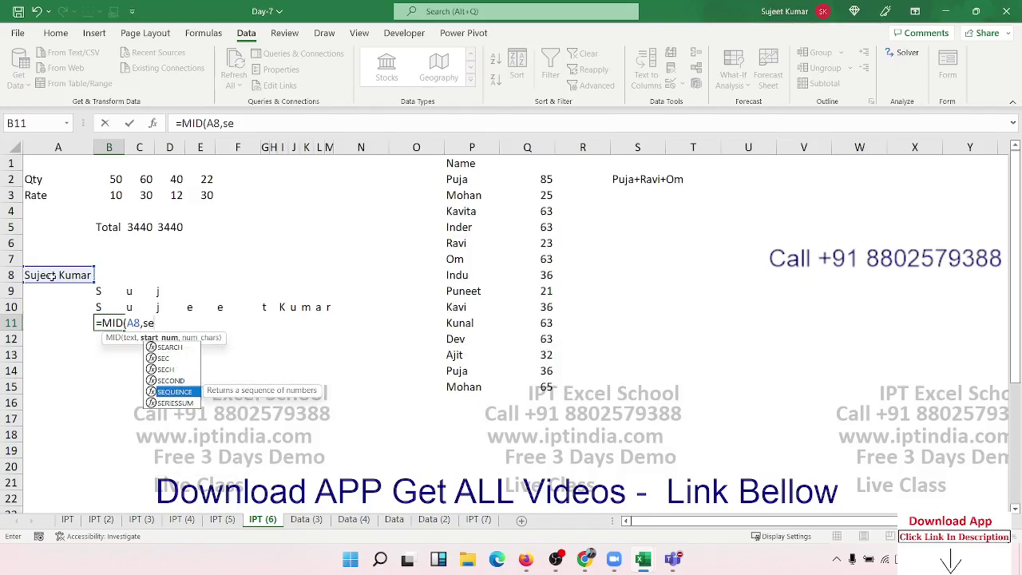
key(Tab)
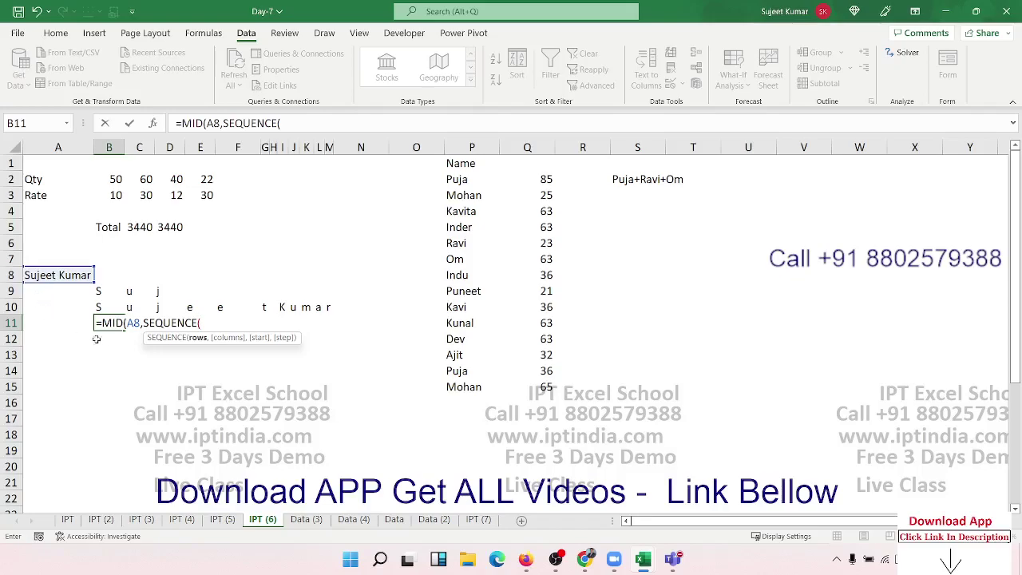
text(1)
text(,len)
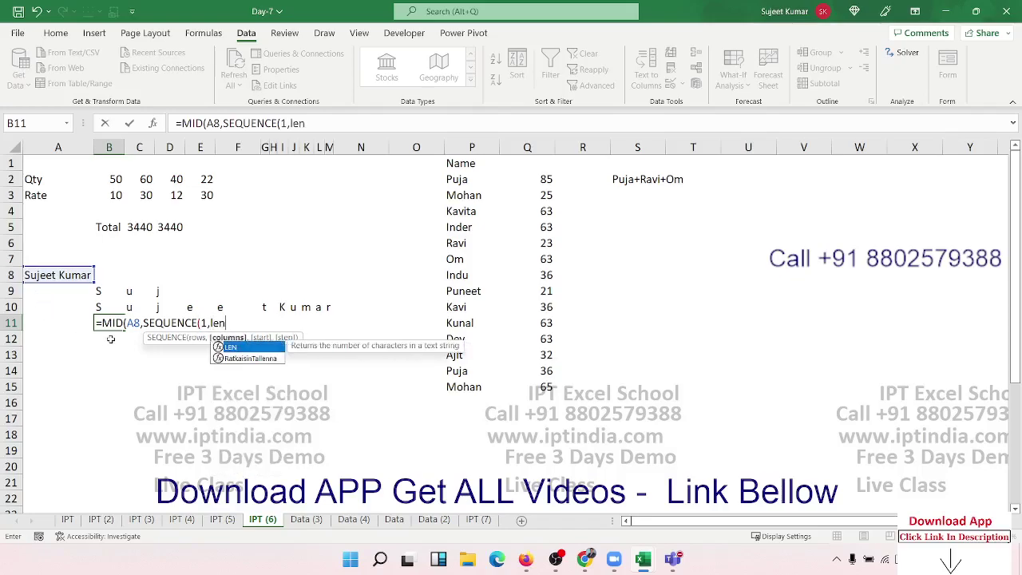
key(Tab)
click(88, 275)
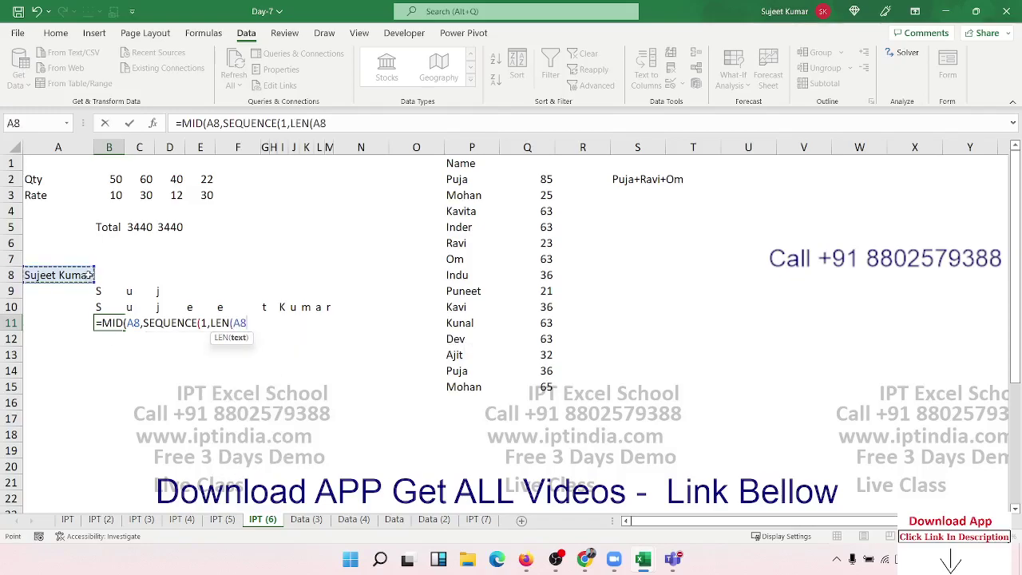
text())
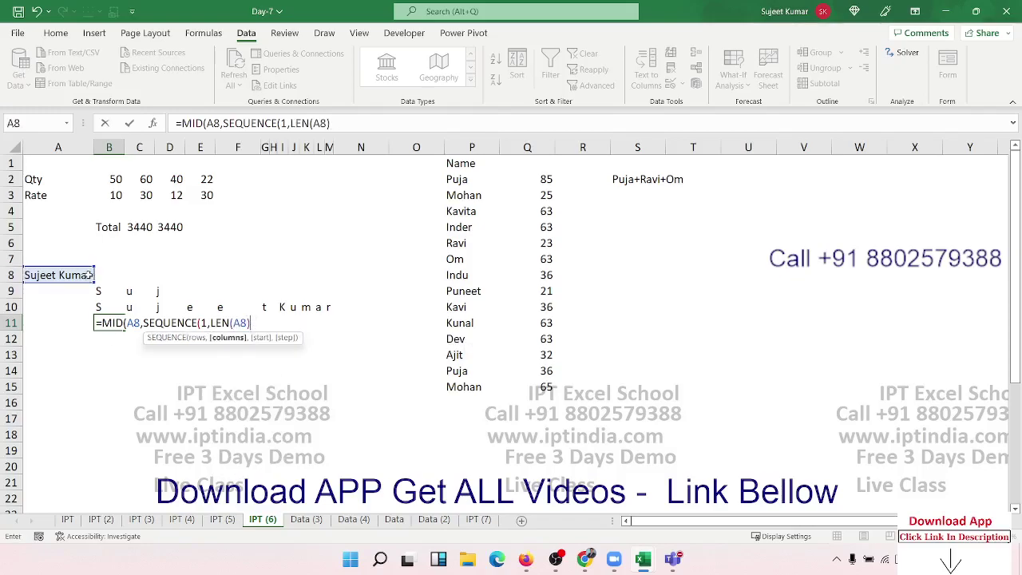
text(,1,1)
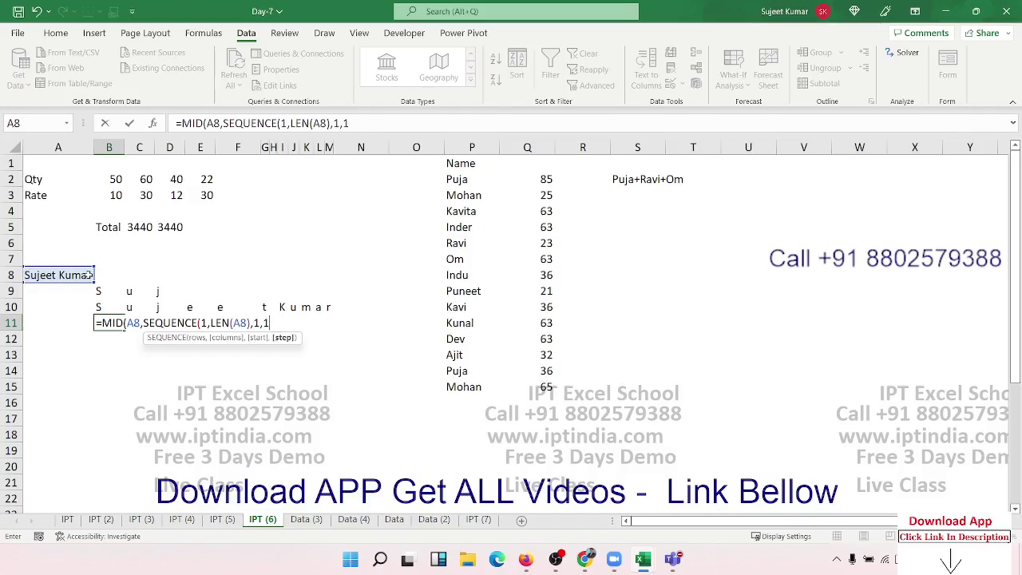
text())
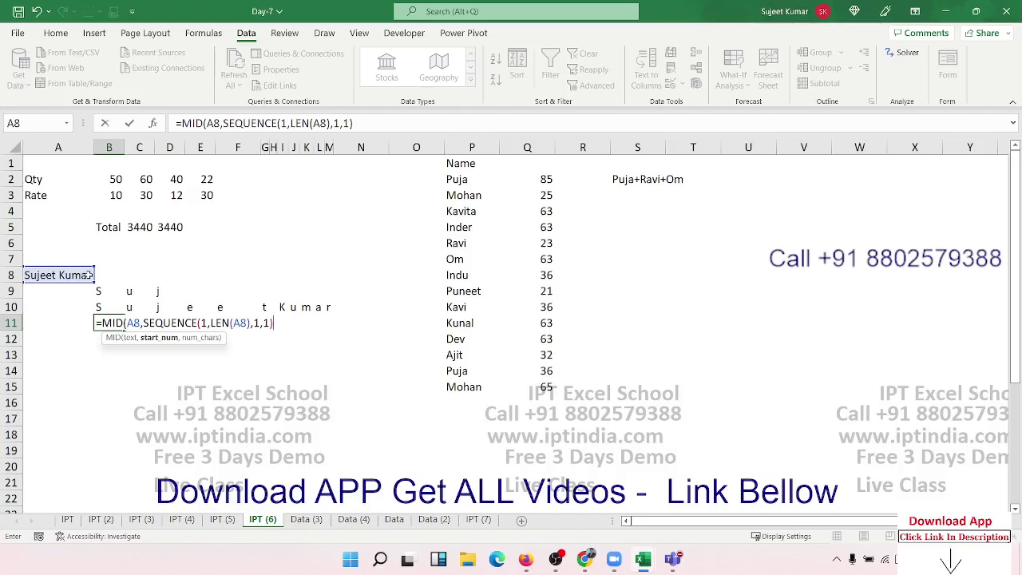
text(,)
text(1)
key(Return)
key(Return)
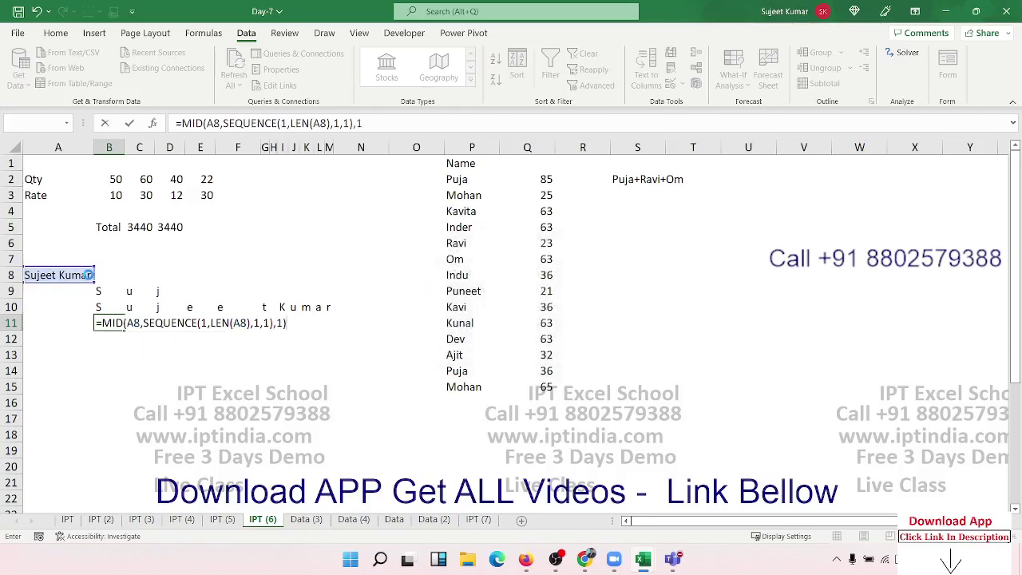
Compare B11 with B10 and highlight the SEQUENCE part of B11's formula
key(Up)
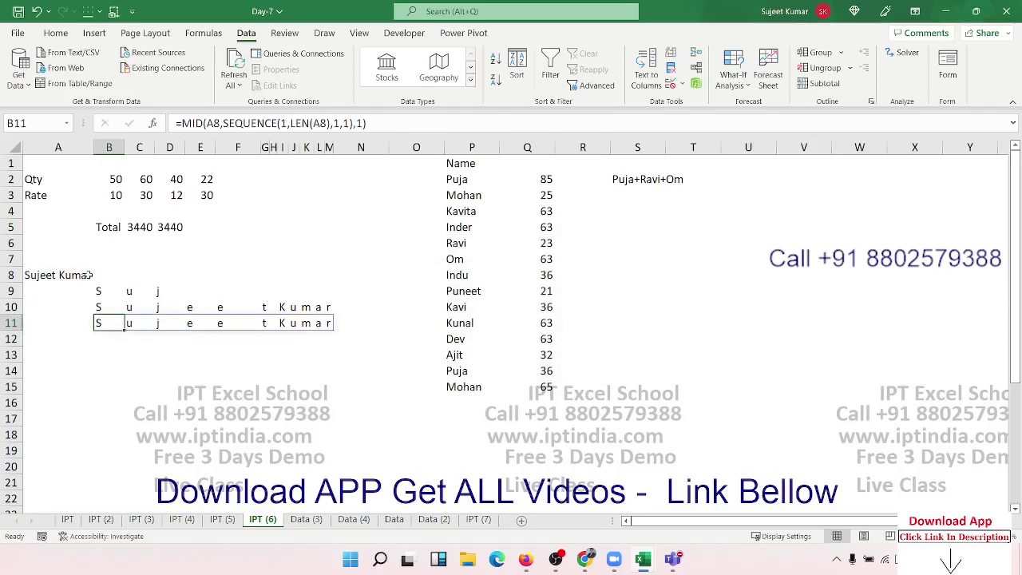
key(Up)
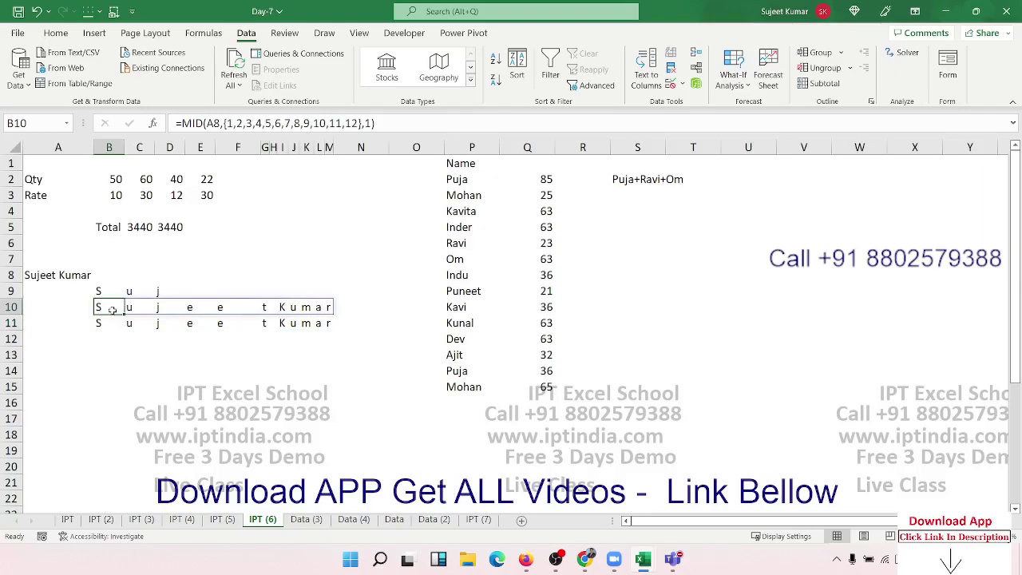
click(104, 321)
click(222, 124)
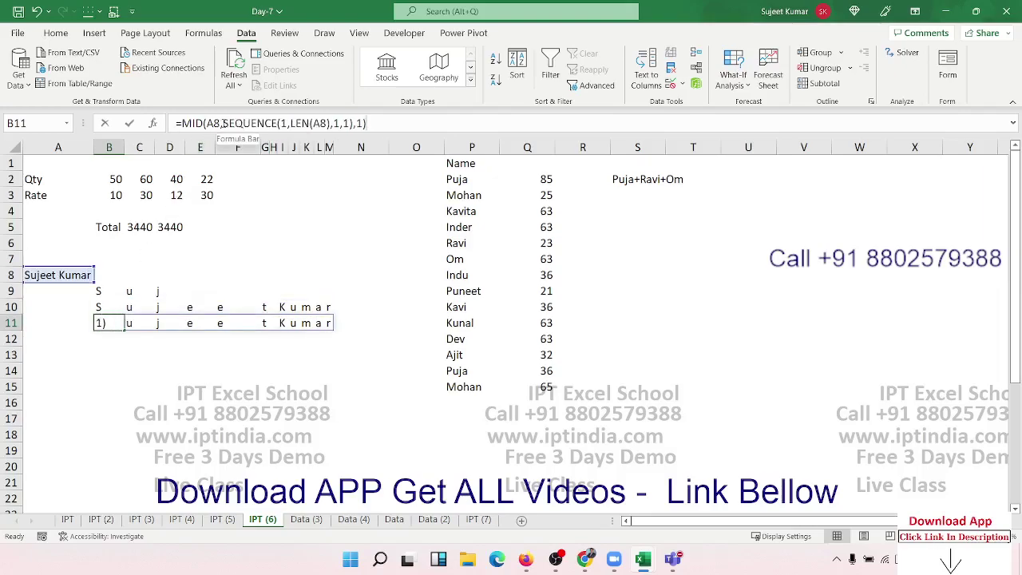
drag(222, 123, 353, 124)
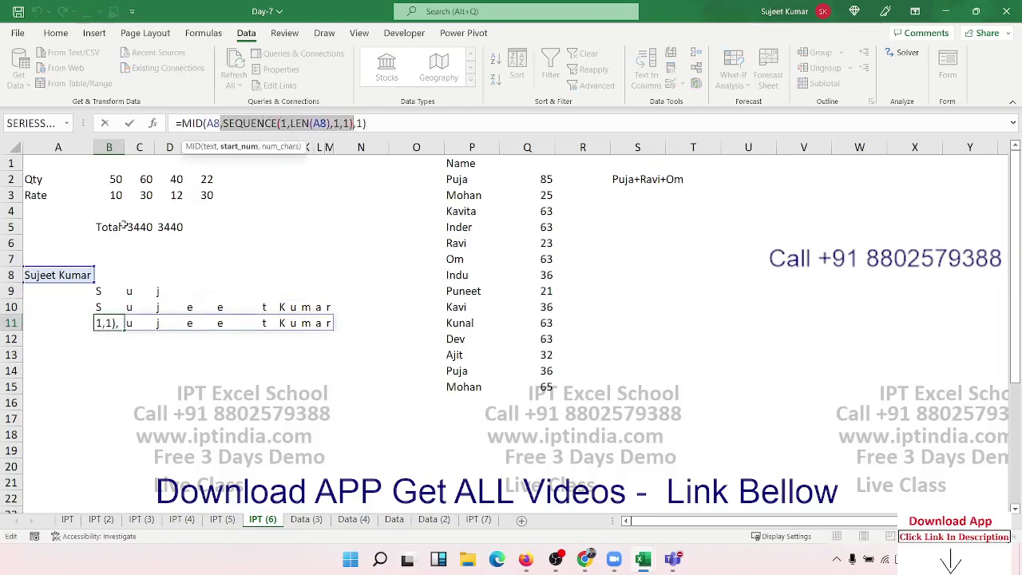
key(Escape)
Look over the names list in column P and nearby cells
click(478, 183)
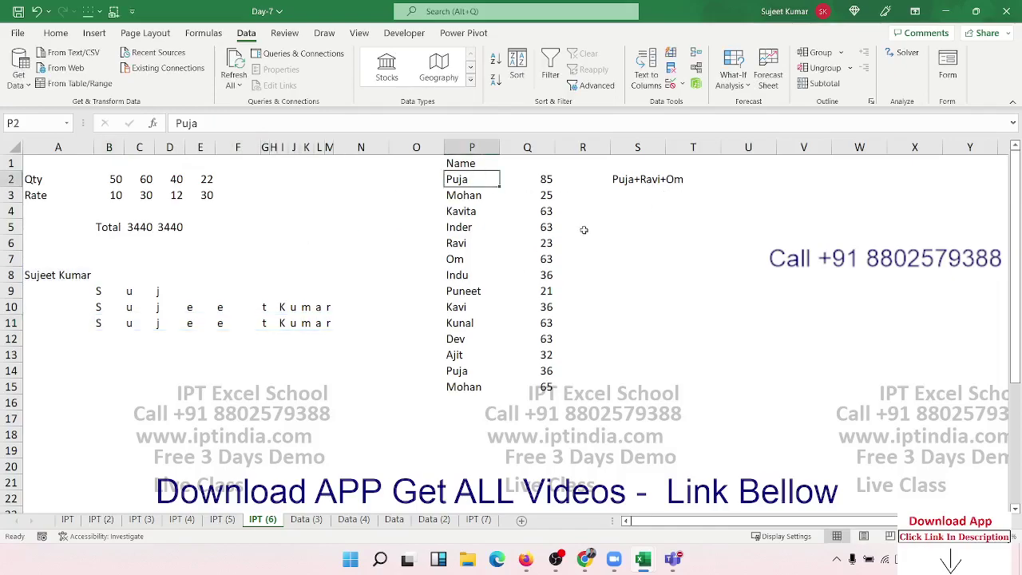
click(742, 194)
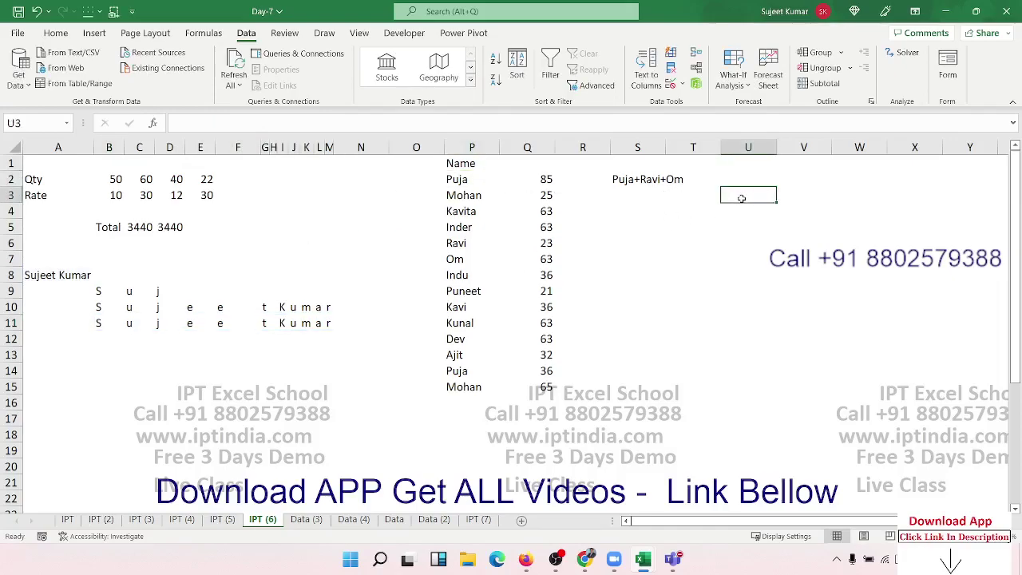
drag(747, 211, 746, 220)
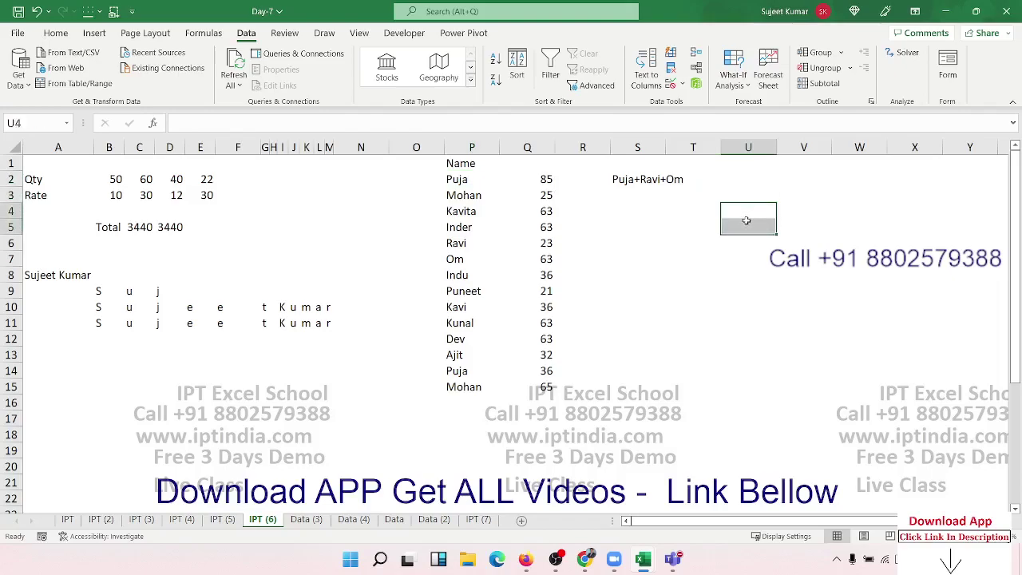
drag(792, 191, 805, 242)
In S3 enter =SUM(IF(P2:P15={"Puja","Ravi","OM"},Q2:Q15)), returning 207
click(652, 193)
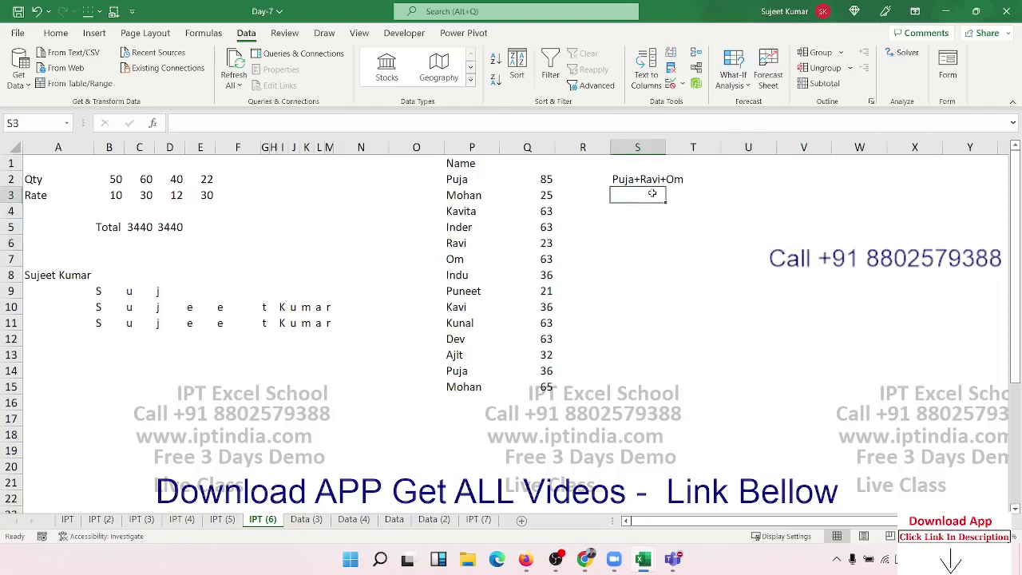
text(=sum)
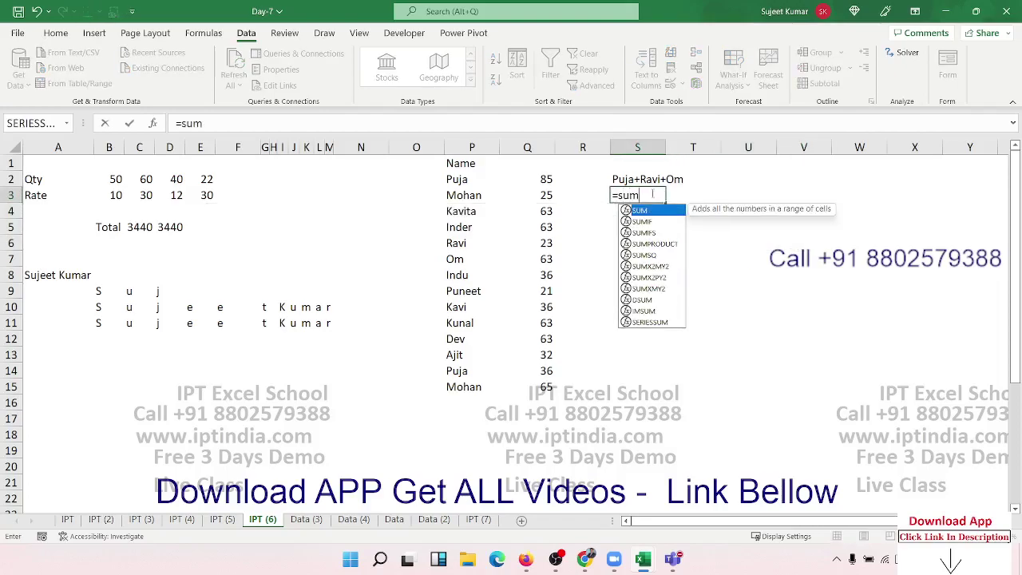
key(Tab)
text(if)
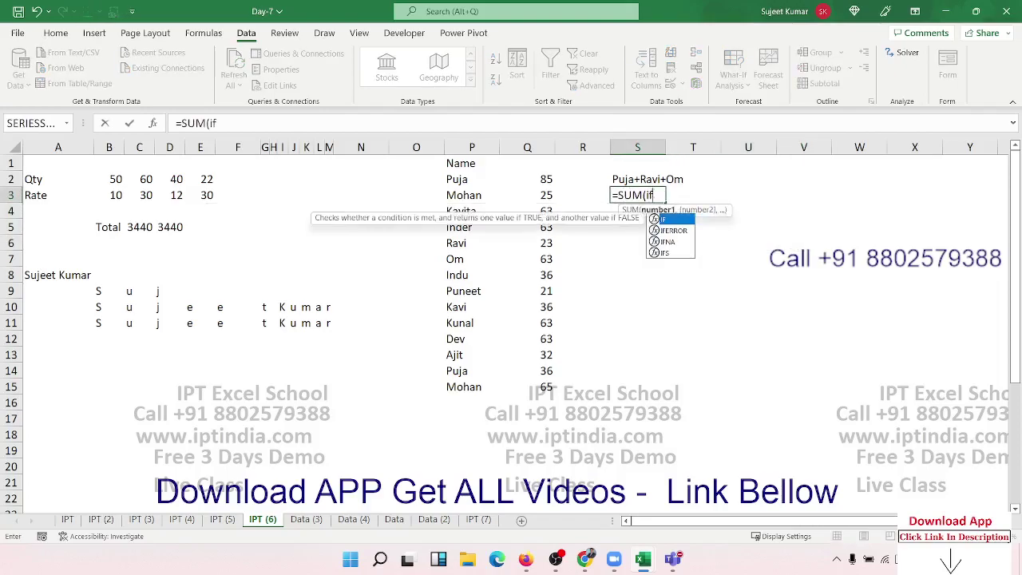
key(Tab)
drag(471, 180, 467, 383)
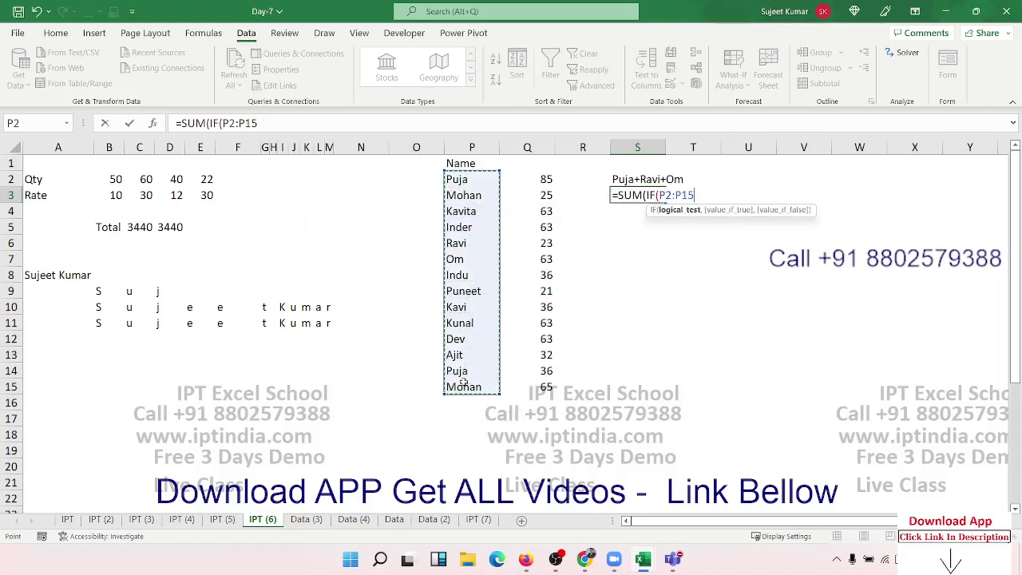
text(={)
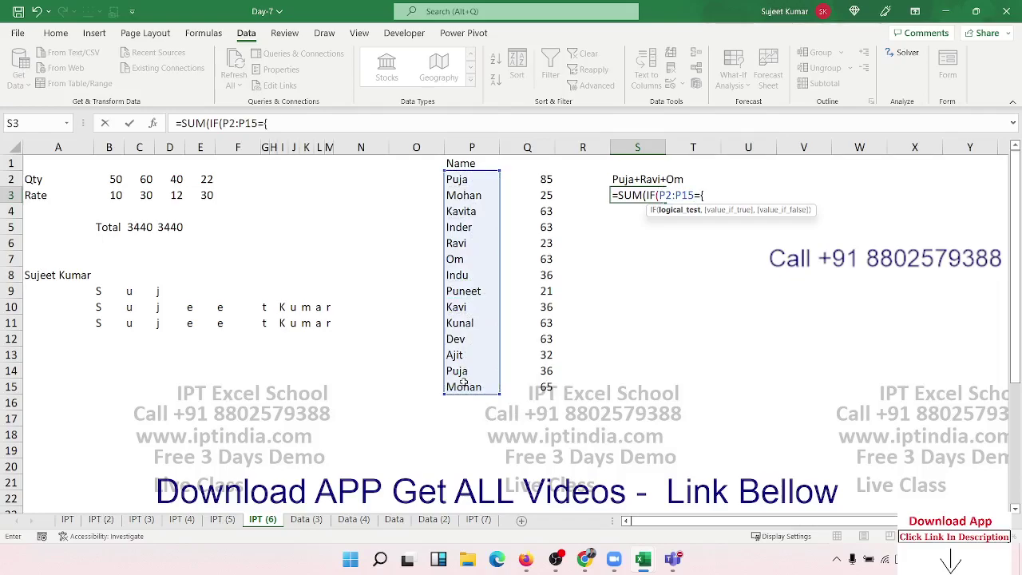
text(Puja)
key(BackSpace)
key(BackSpace)
key(BackSpace)
key(BackSpace)
text("Puja)
text(")
text(,"Ra)
text(vi",")
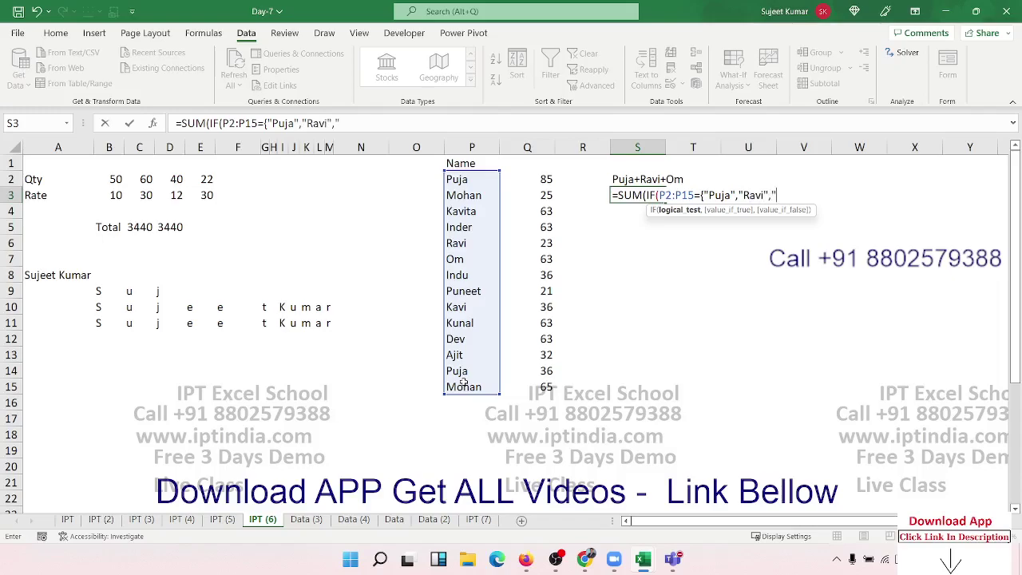
text(OM")
text(})
text(,)
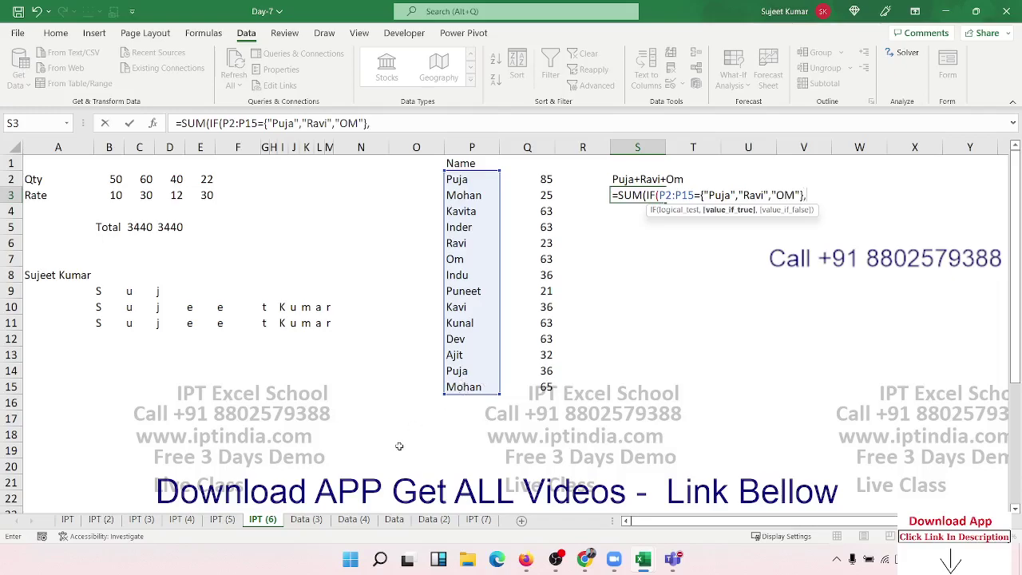
drag(529, 176, 541, 389)
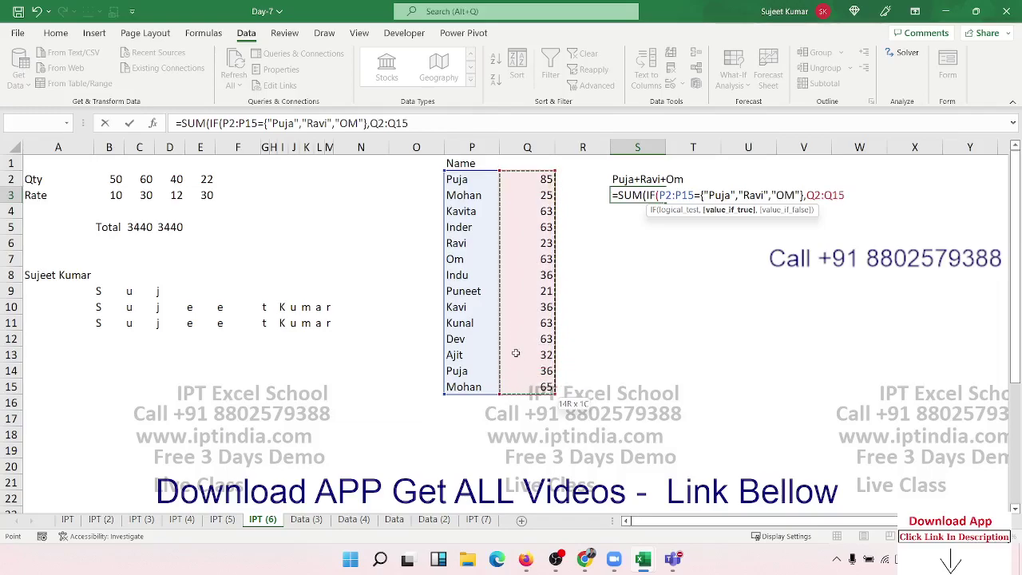
key(Return)
key(Return)
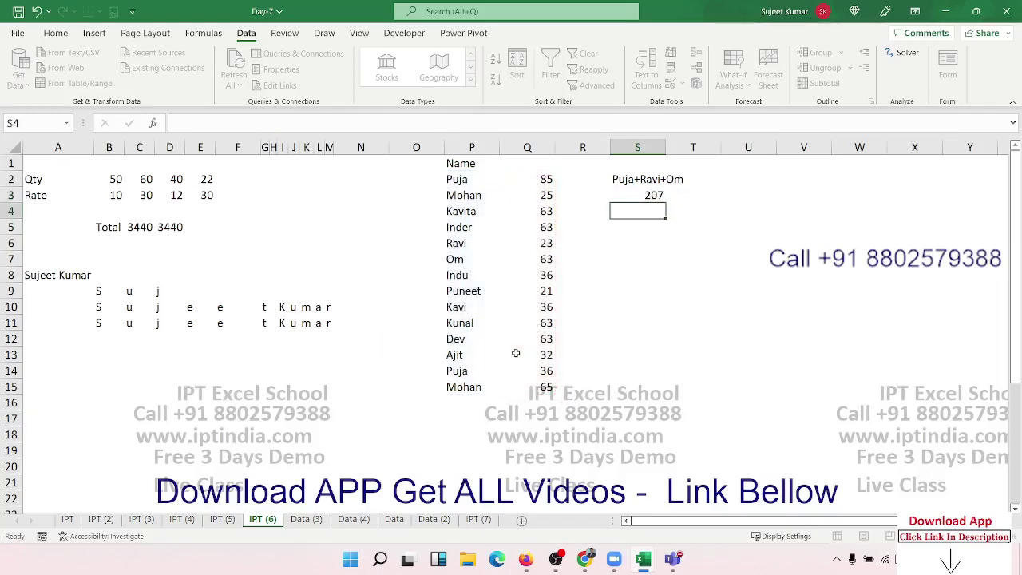
key(Up)
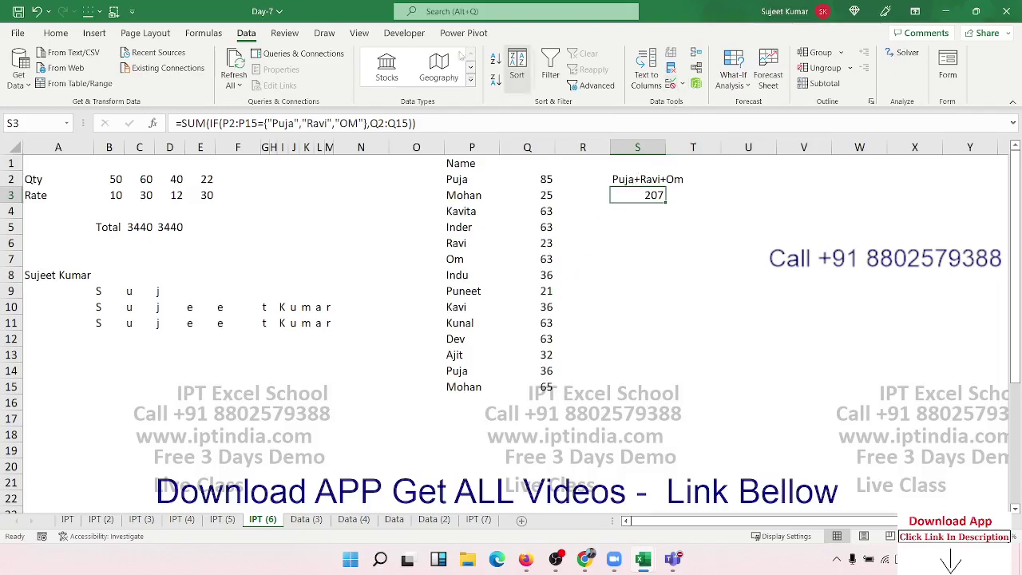
Step through S3's SUM(IF) formula in Evaluate Formula until it reaches 207, then close it
click(203, 33)
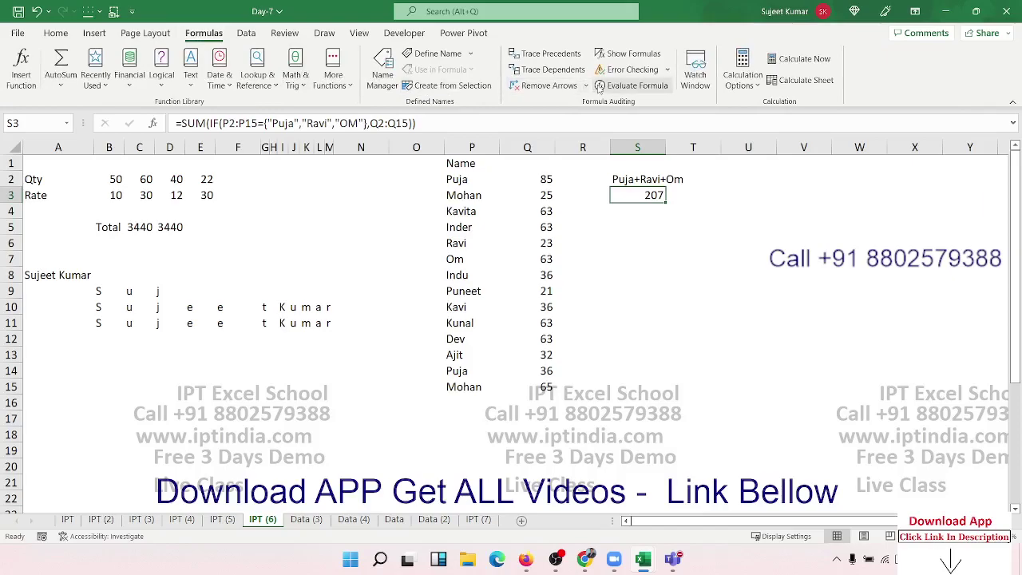
click(599, 87)
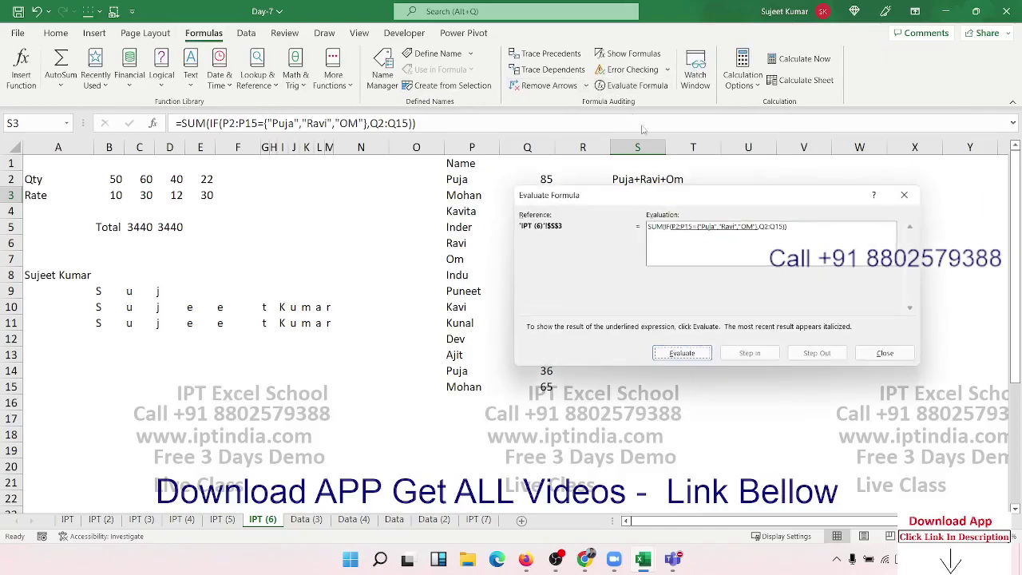
drag(628, 198, 249, 164)
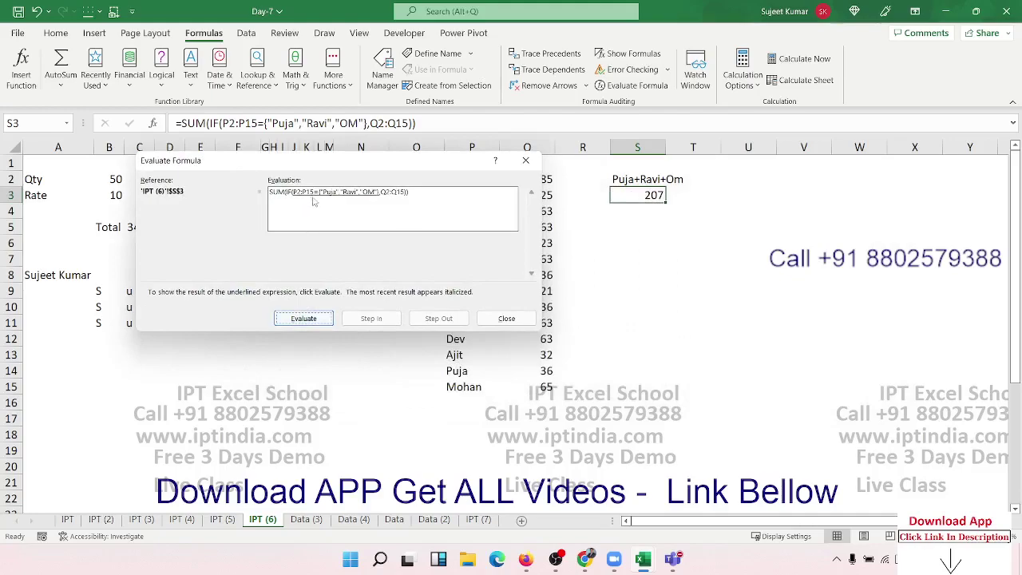
click(306, 316)
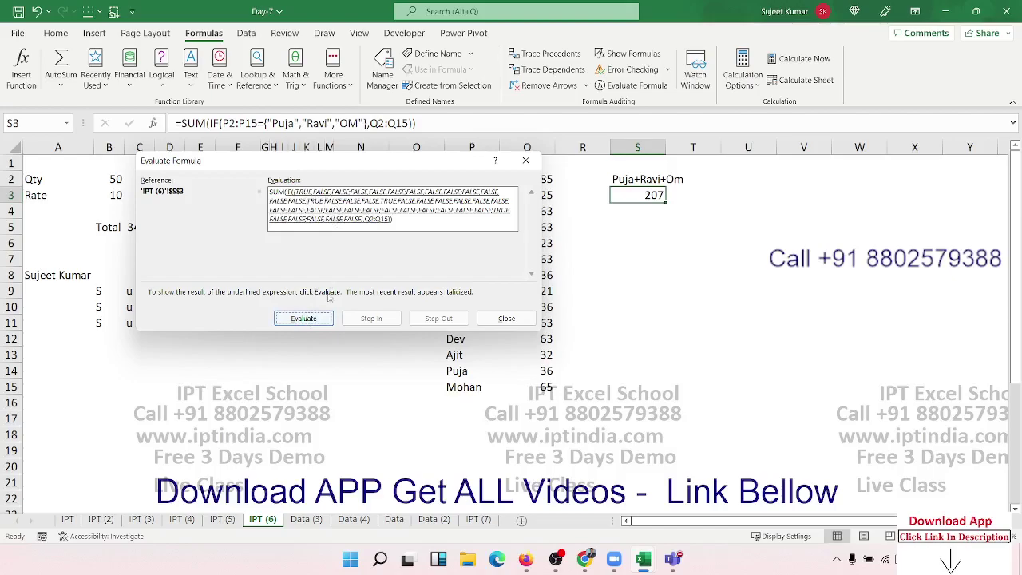
click(315, 319)
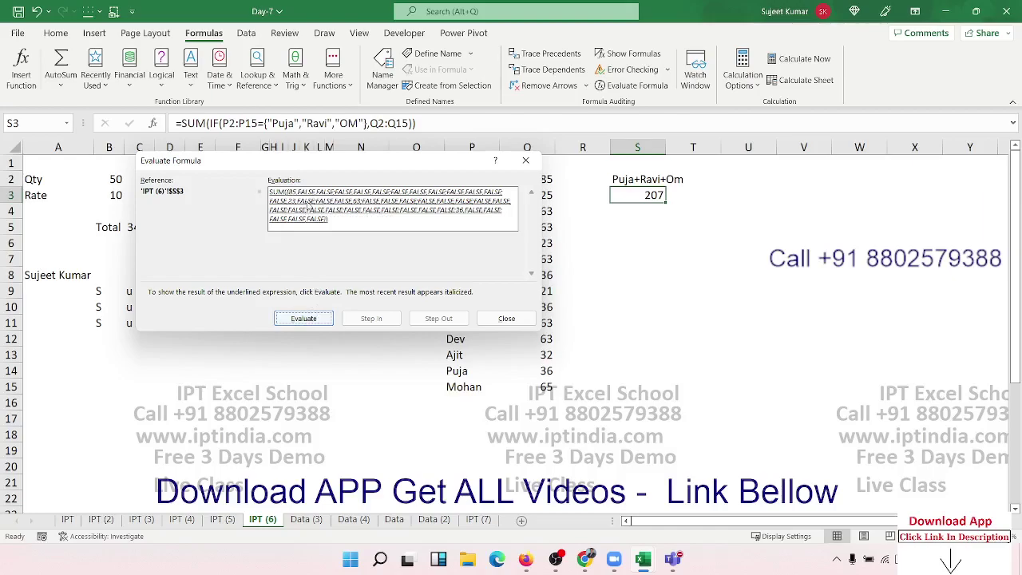
click(327, 321)
click(490, 321)
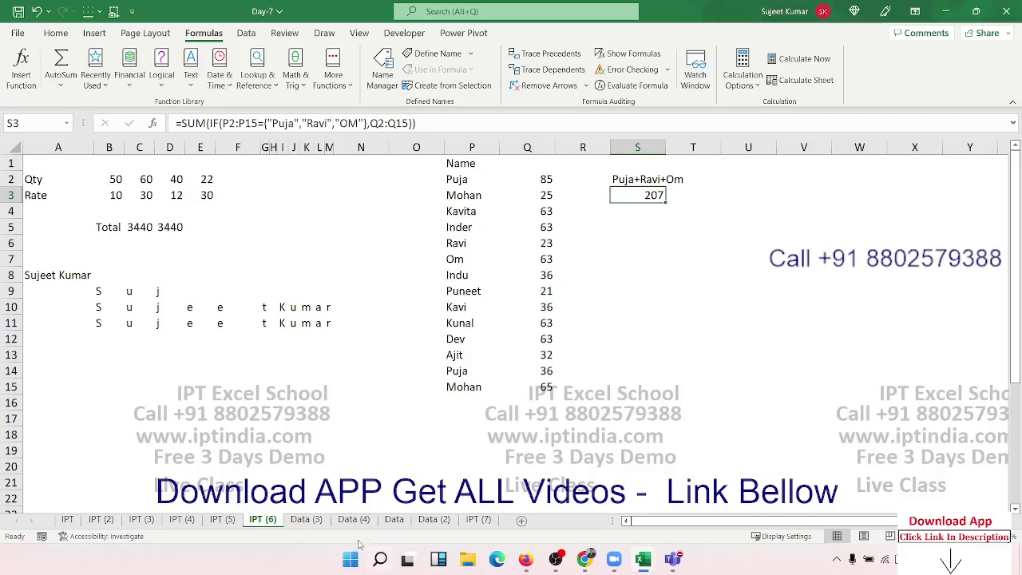
Switch between sheet tabs and settle on the Data (3) sheet
click(323, 526)
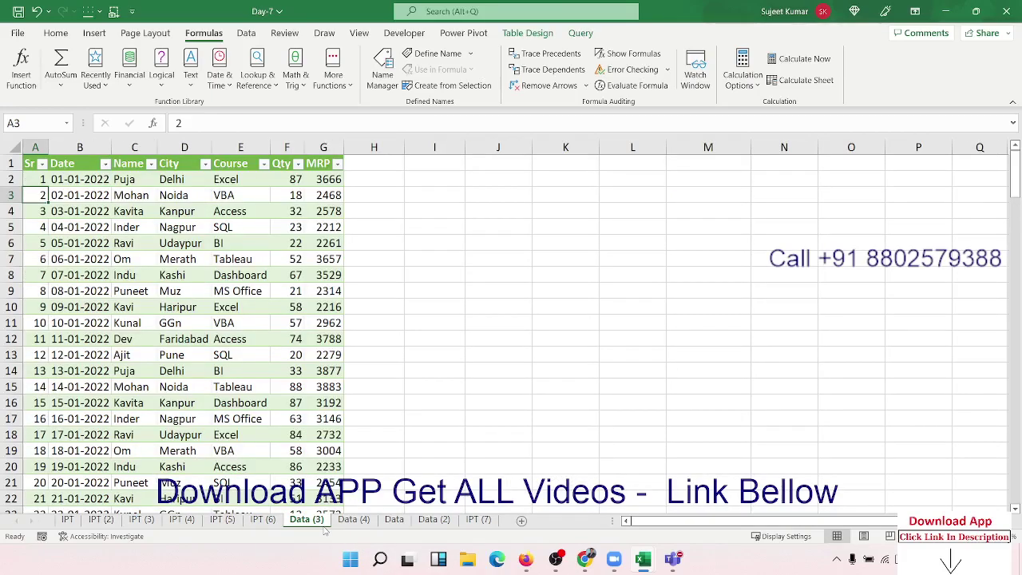
click(338, 524)
click(307, 520)
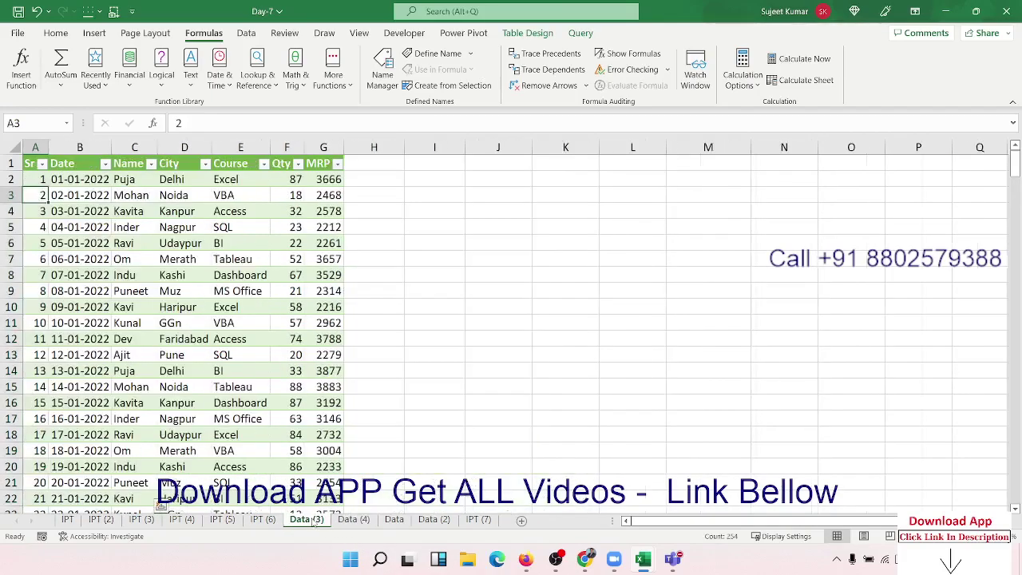
click(270, 521)
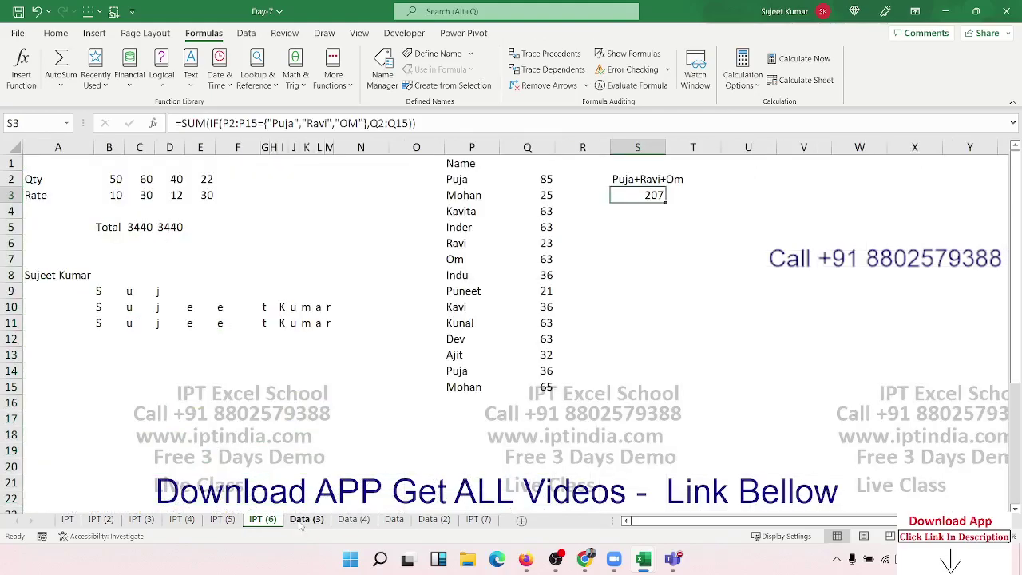
click(306, 520)
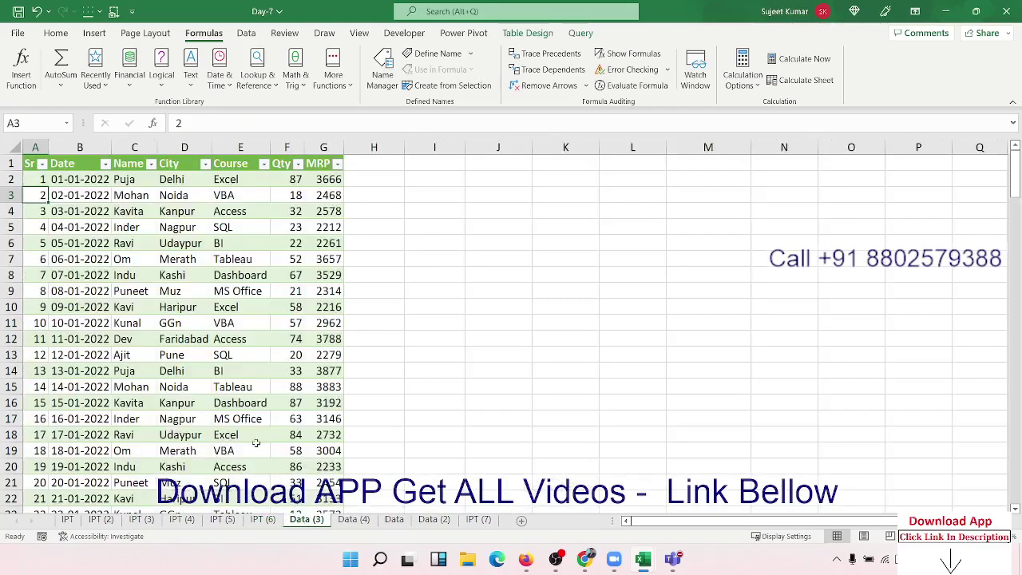
Delete the whole Sr/Date/Name/City/Course/Qty/MRP table from Data (3)
click(16, 145)
key(ctrl+minus)
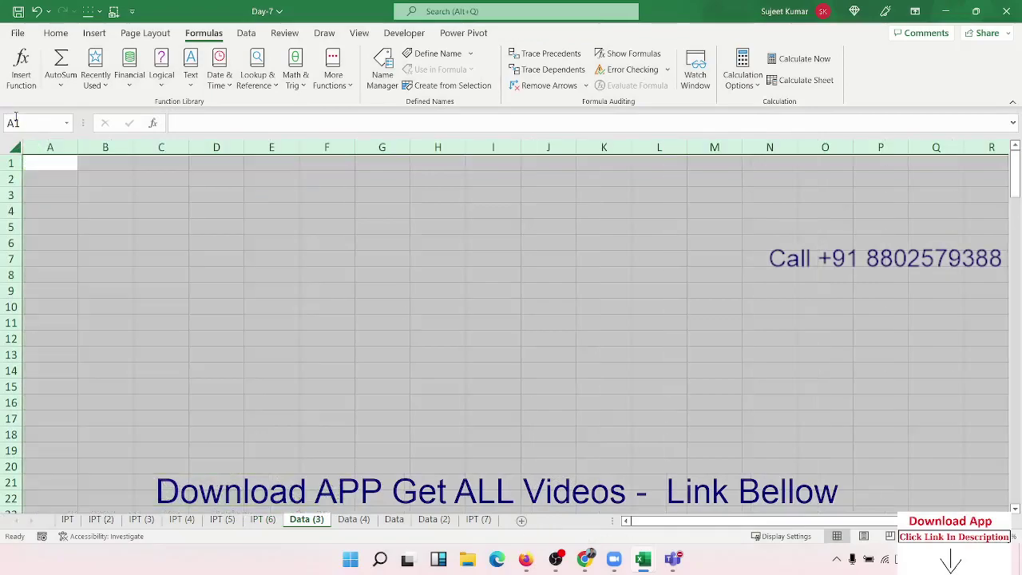
click(76, 163)
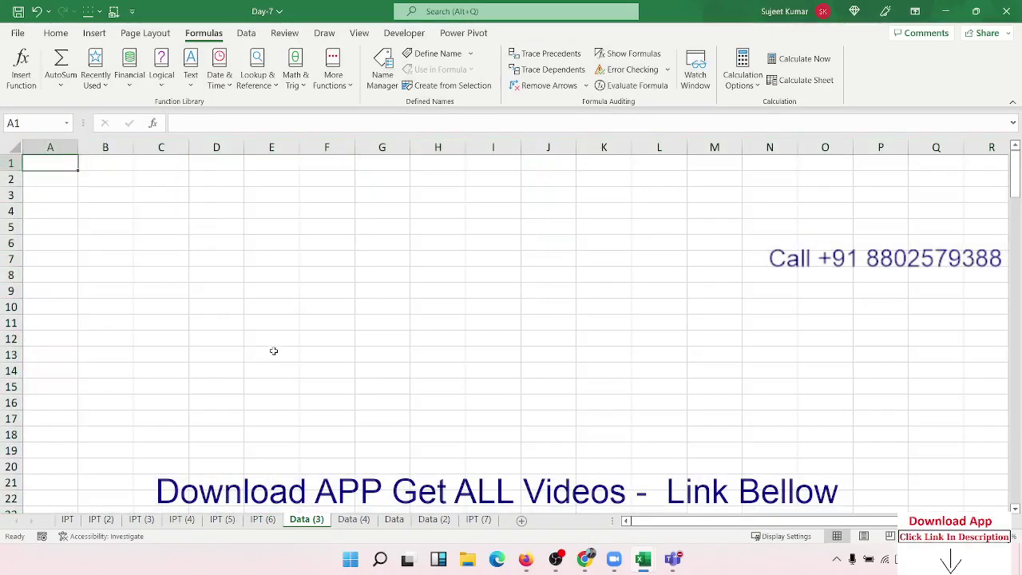
Import from an Excel workbook, choosing Pivot Table -Part-1.xlsx
click(249, 40)
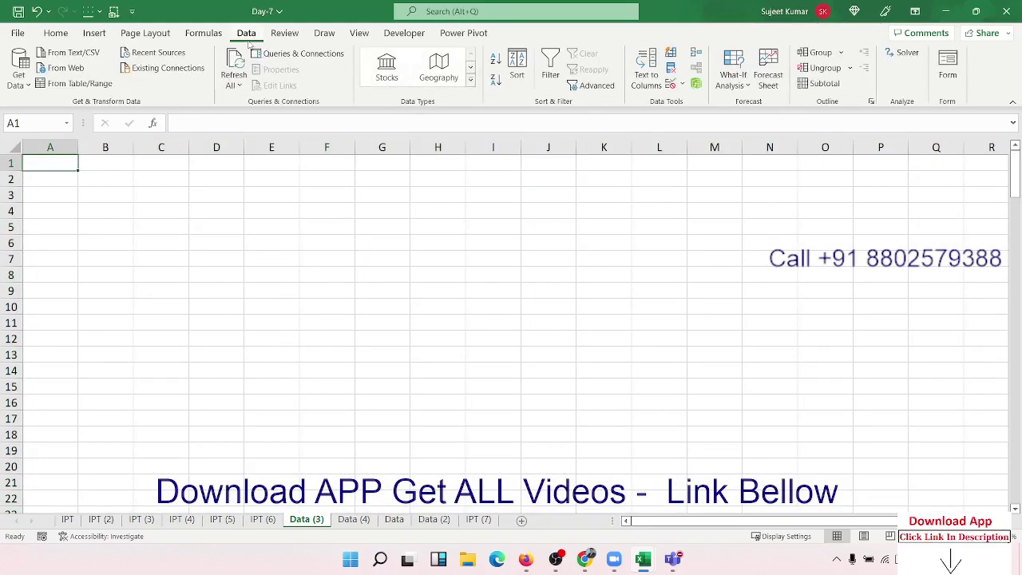
click(18, 76)
mouse_move(36, 116)
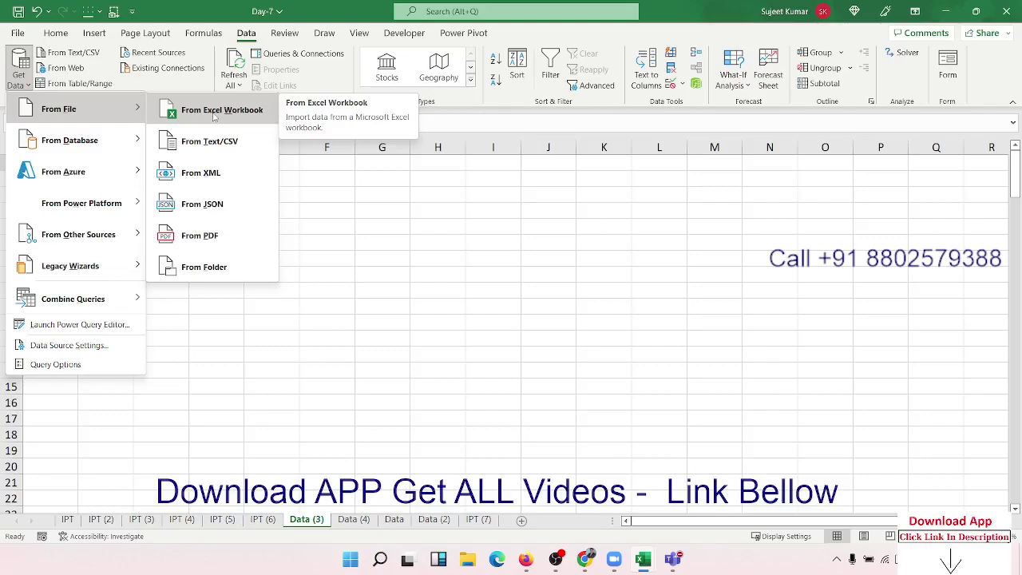
click(213, 112)
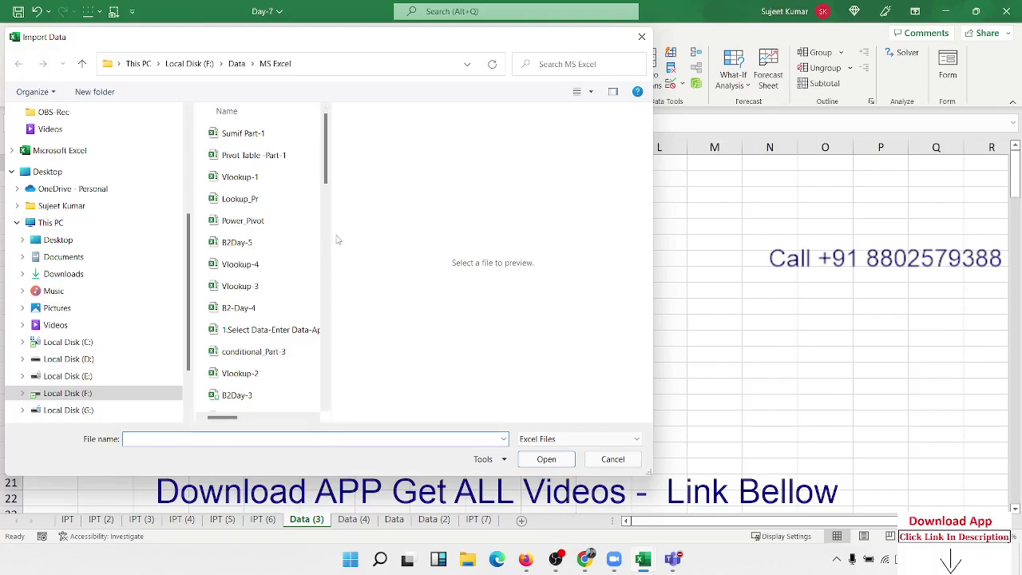
click(273, 158)
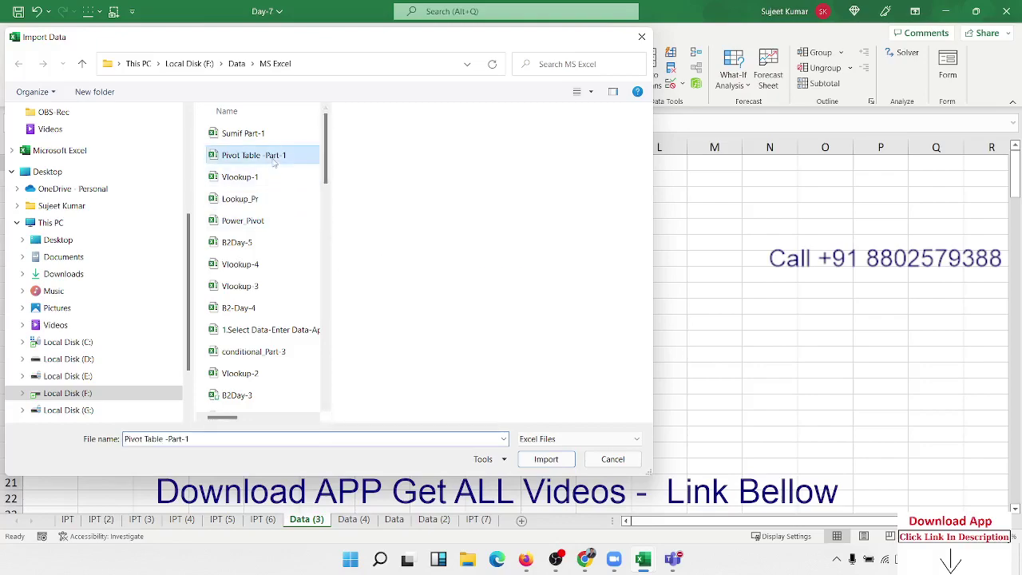
click(565, 461)
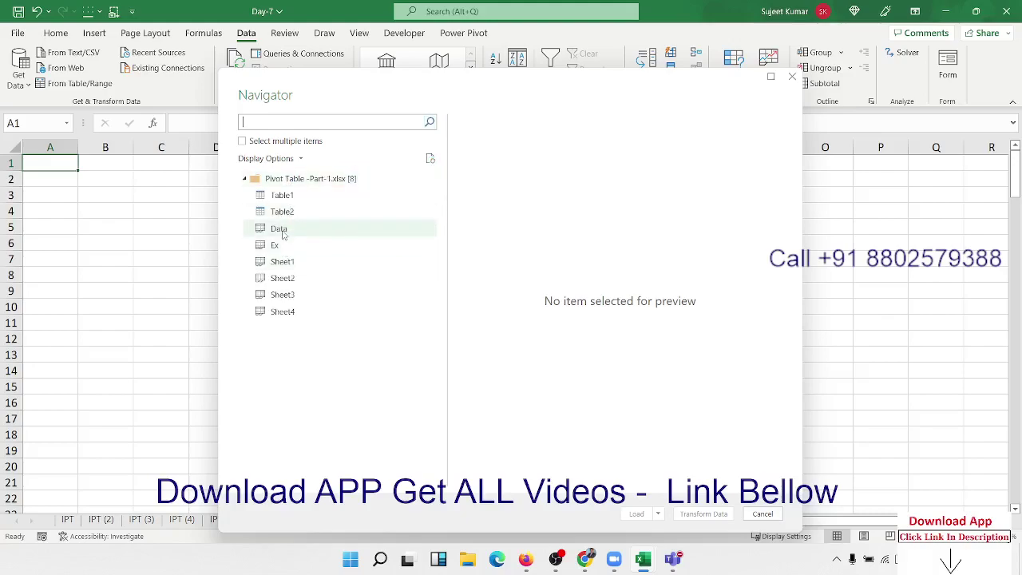
Preview the Data sheet in Navigator and open it in Power Query Editor as Data (5)
click(282, 232)
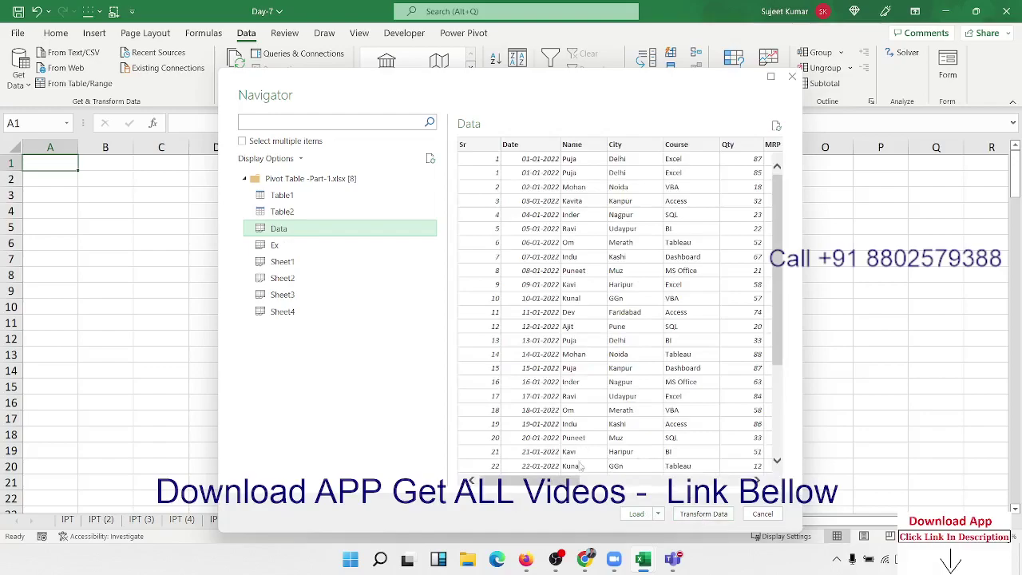
mouse_move(572, 481)
mouse_down()
mouse_move(751, 484)
mouse_move(615, 471)
mouse_move(625, 478)
mouse_up()
click(704, 514)
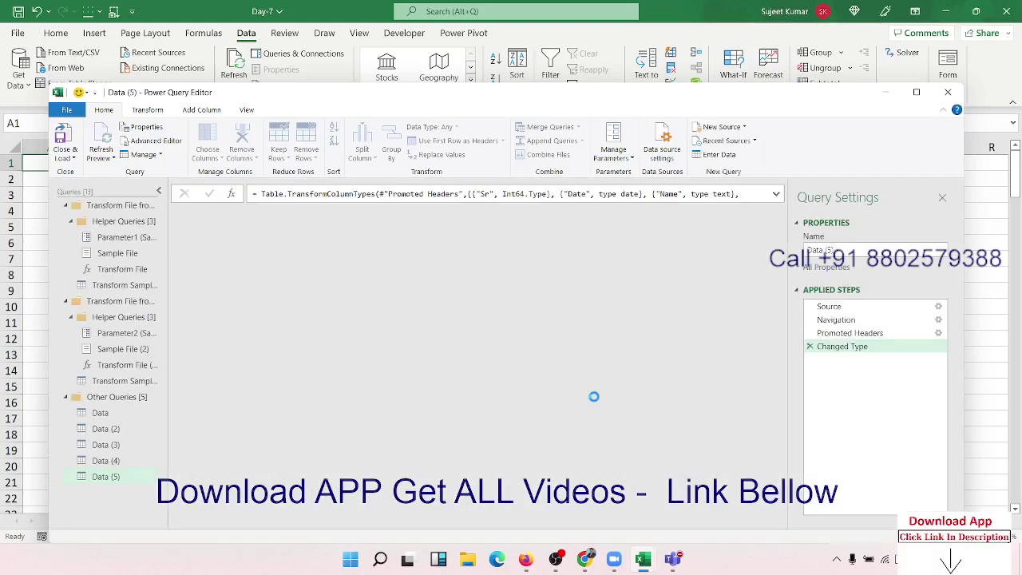
Remove the empty Column8 through Column16 from the Data (5) query
click(529, 243)
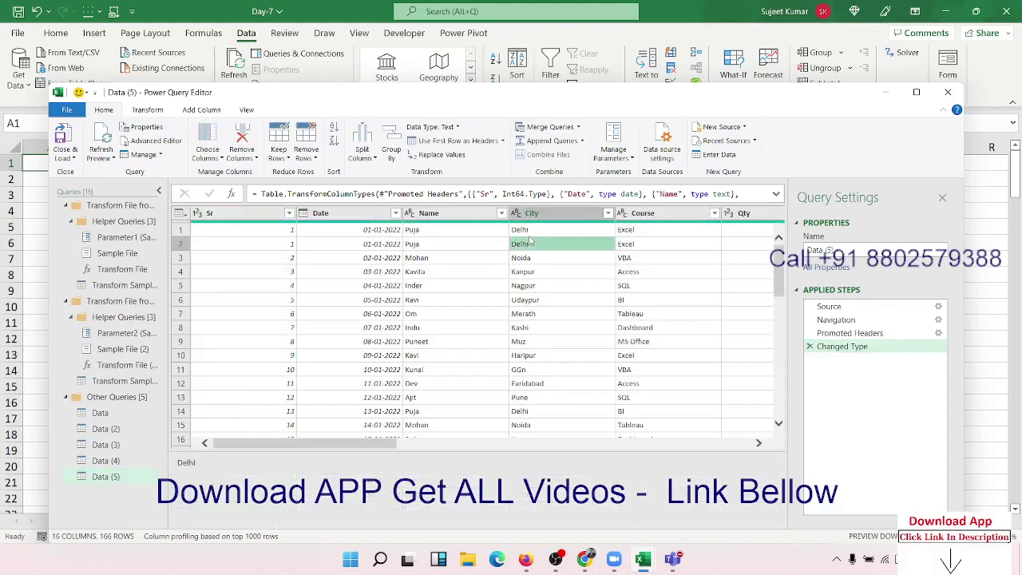
key(Right)
key(Right)
key(Right)
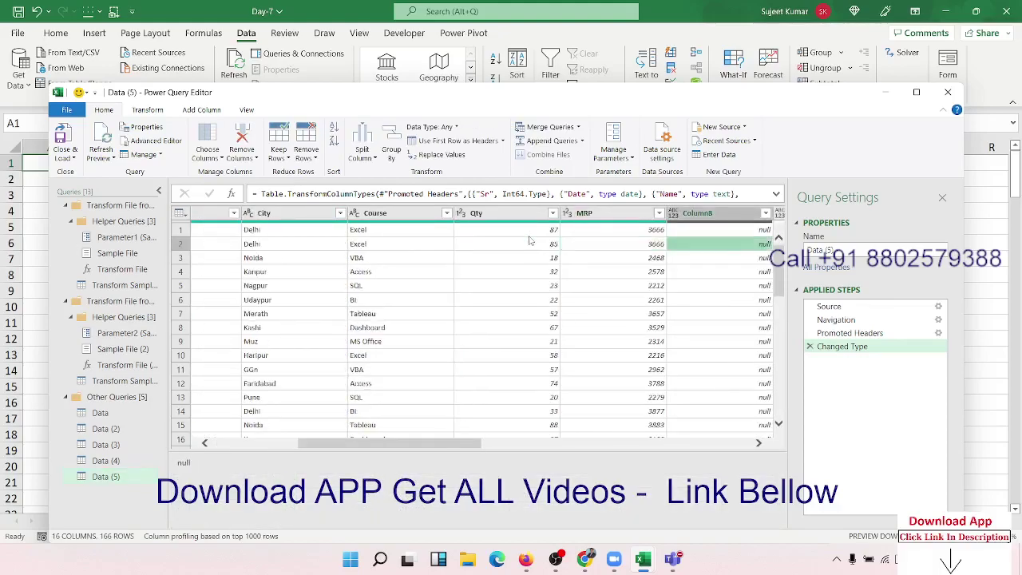
key(Right)
key(Left)
key(Left)
key(Right)
key(Right)
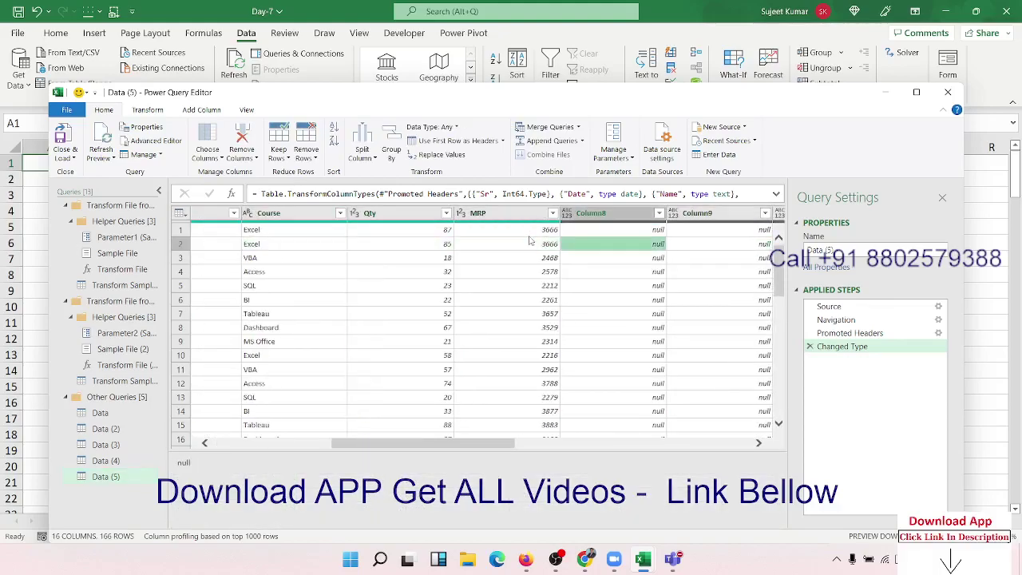
key(ctrl+space)
key(shift+Right)
key(shift+Right)
key(shift+Right)
key(shift+Right)
key(shift+Right)
key(shift+Right)
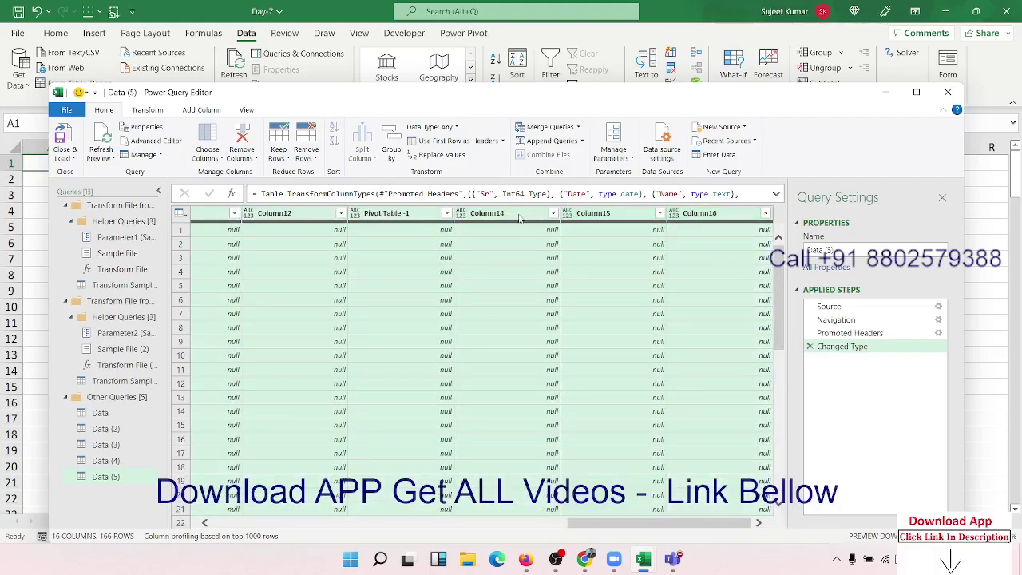
right_click(523, 215)
click(587, 239)
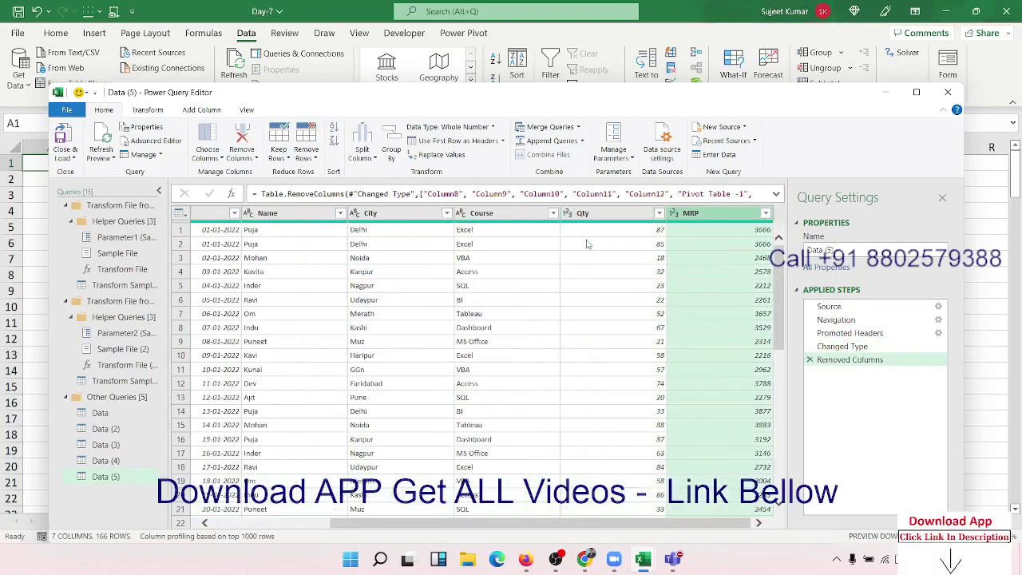
Review the remaining seven columns from Sr to MRP
key(Right)
key(Left)
key(Left)
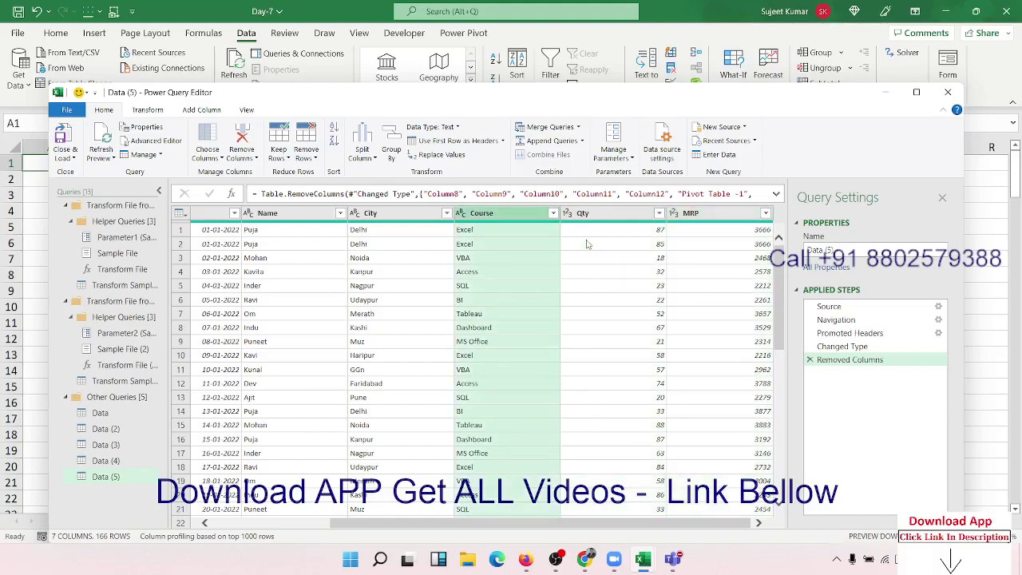
key(Left)
key(Left)
key(Left)
key(Left)
key(Right)
key(Right)
key(Right)
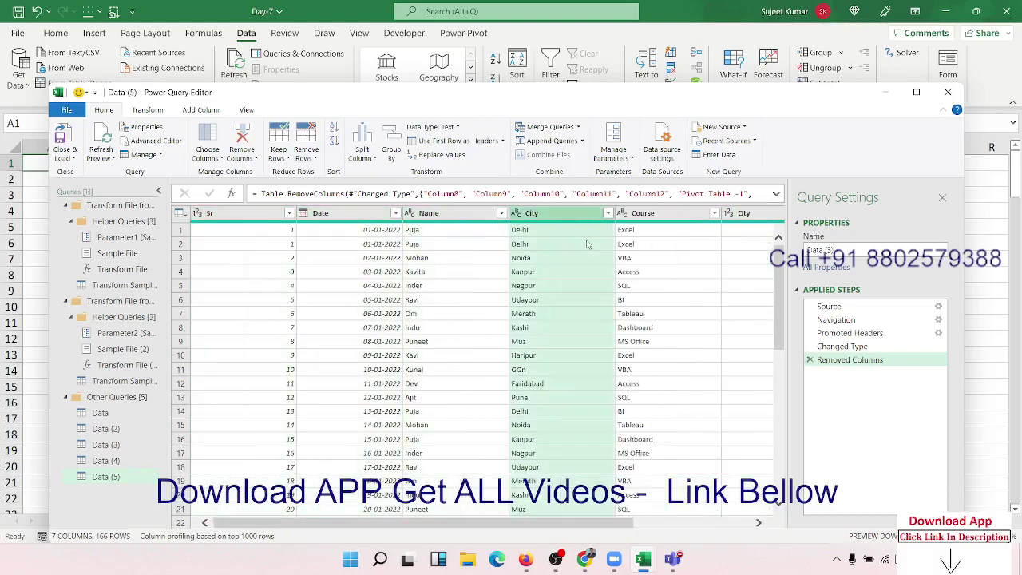
key(Right)
key(Right)
key(Right)
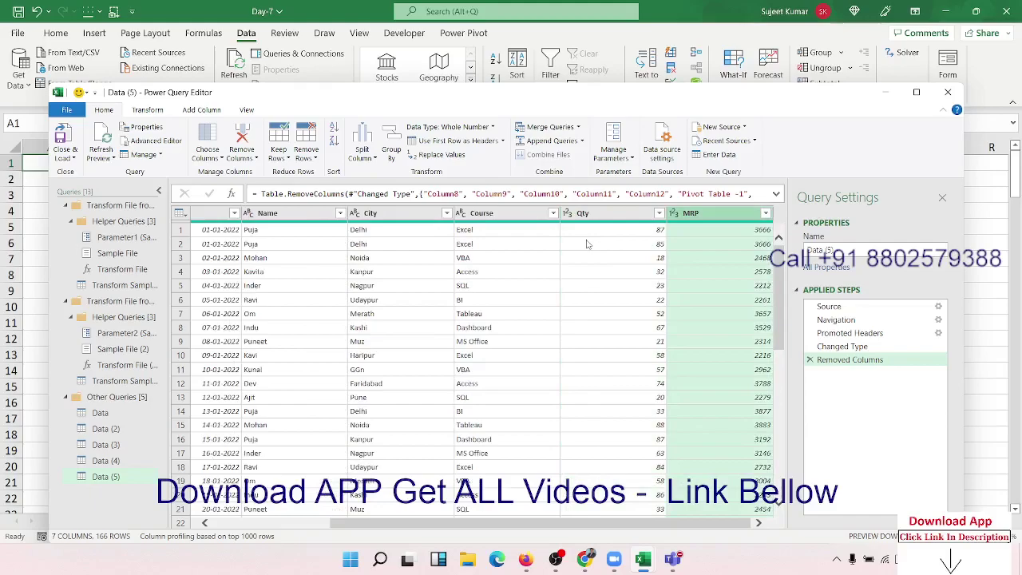
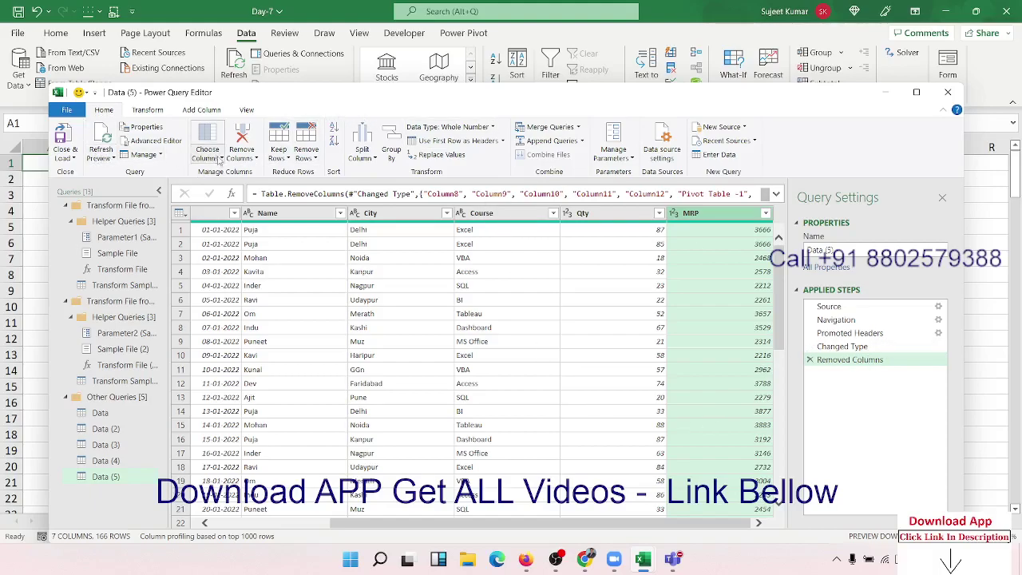
Add a custom column named Amt with the formula [Qty]*[MRP] to the Data (5) query
click(201, 110)
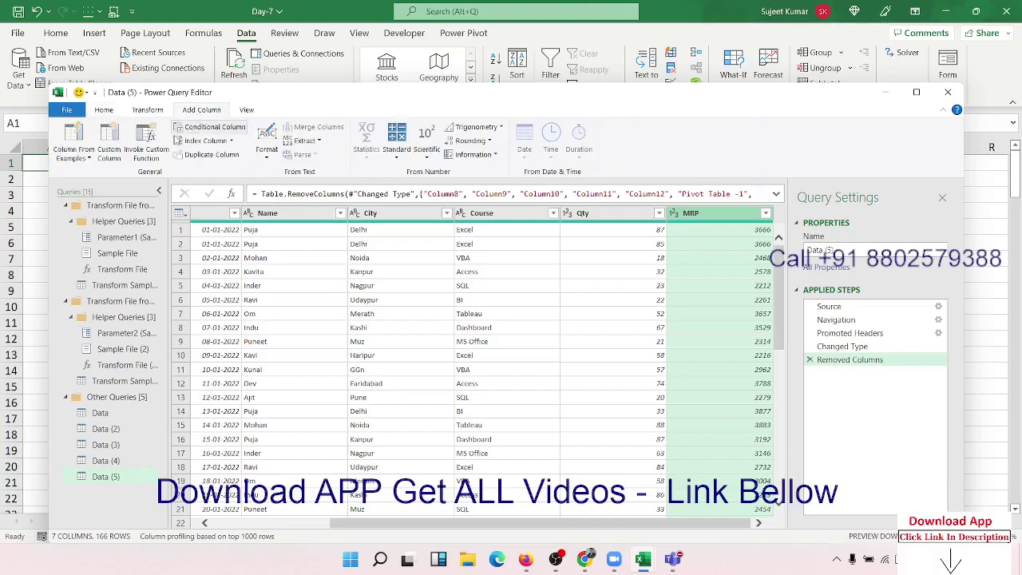
click(109, 152)
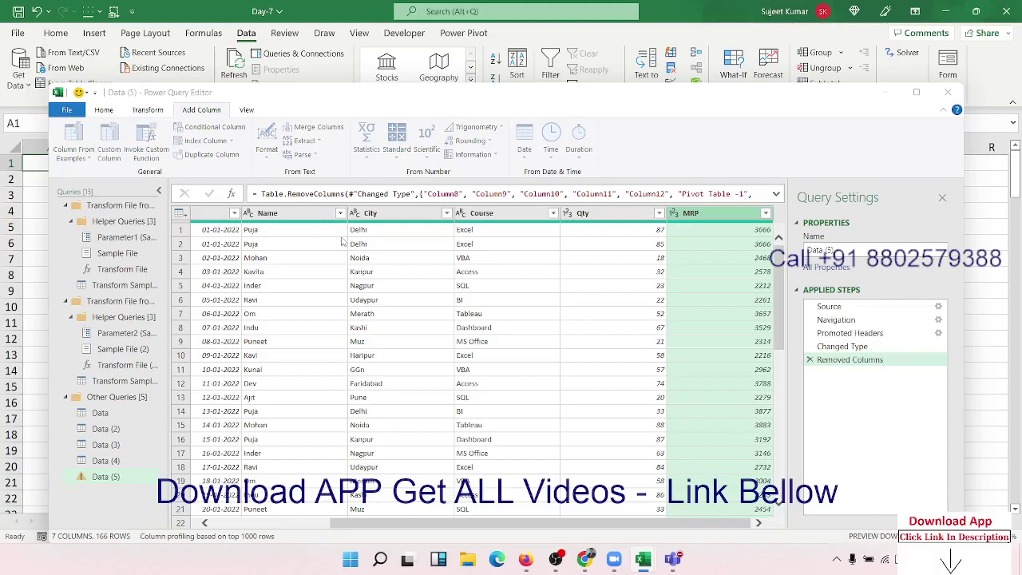
double_click(331, 210)
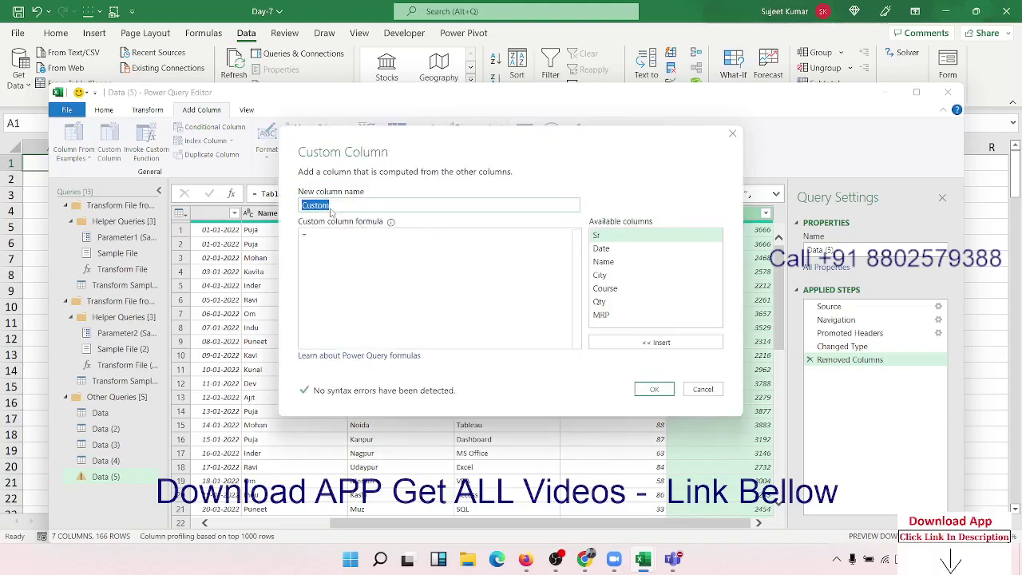
text(Amt)
click(319, 243)
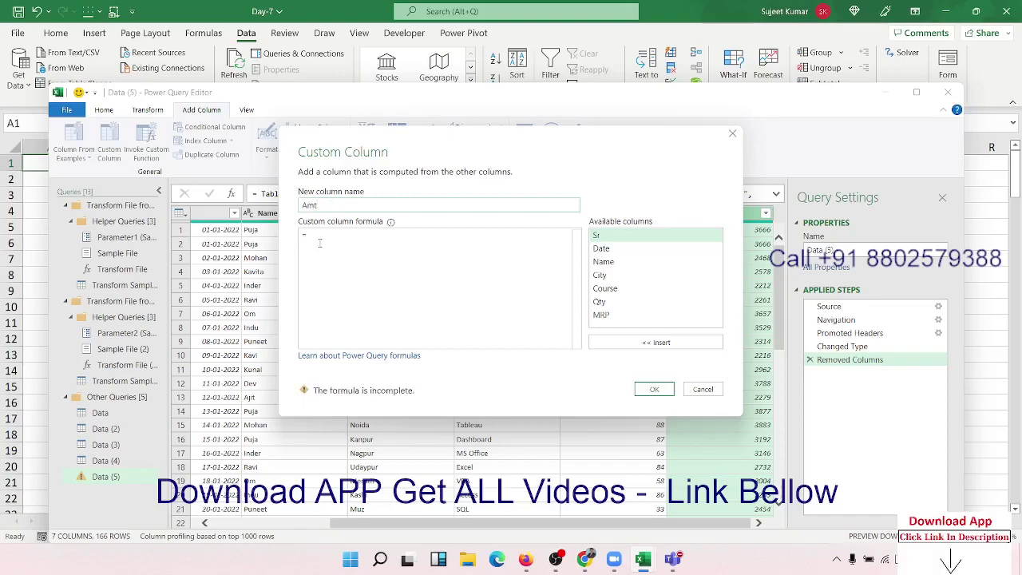
double_click(602, 304)
text(*)
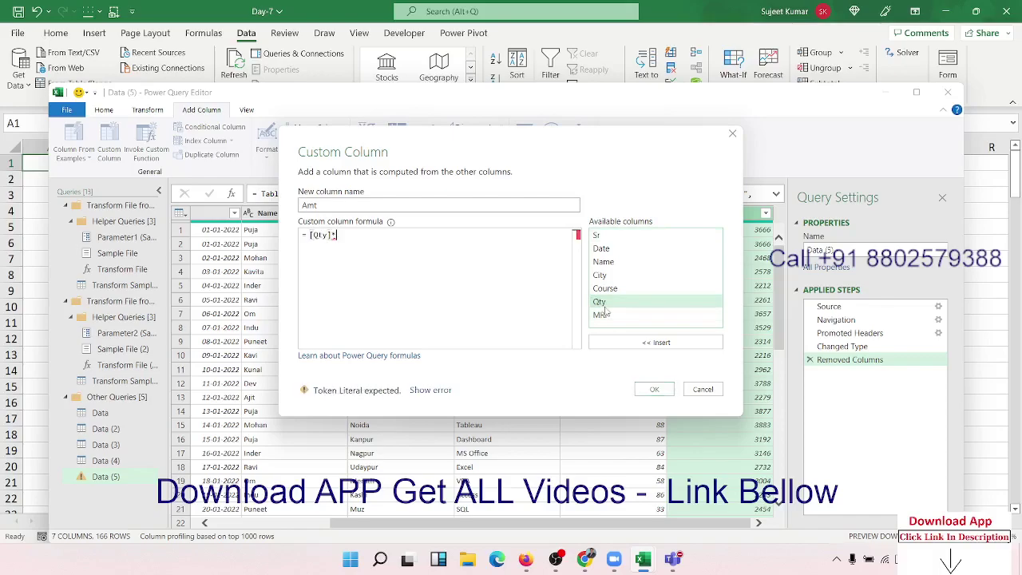
click(620, 314)
double_click(620, 314)
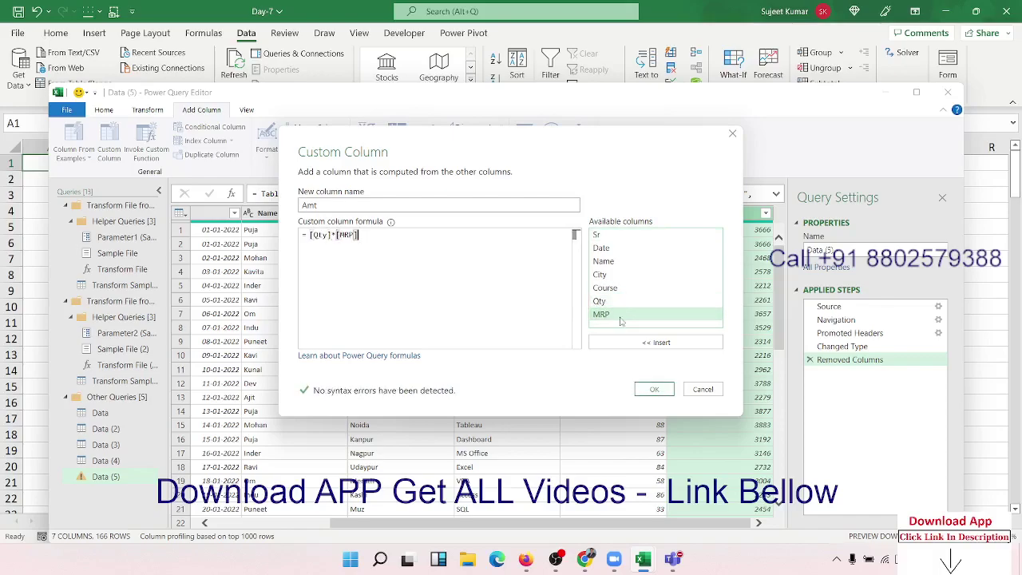
click(654, 389)
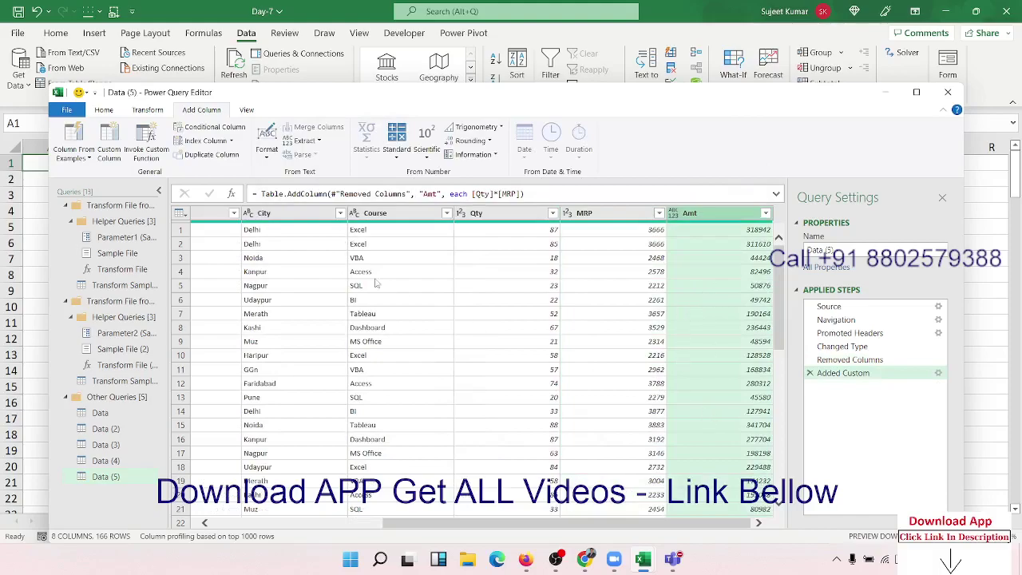
Close & Load the Data (5) query to a sheet and close the Queries & Connections pane
click(112, 110)
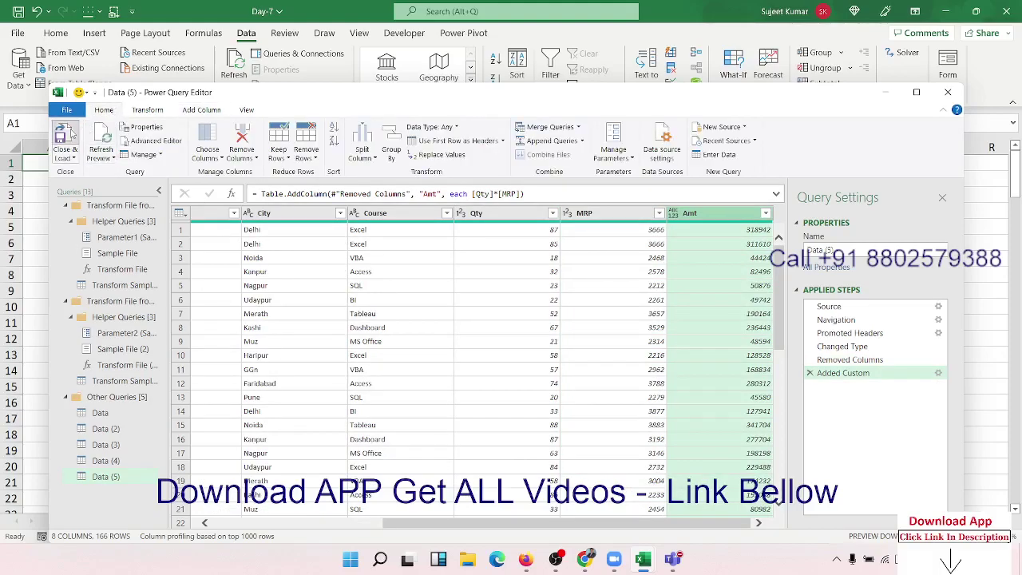
click(67, 134)
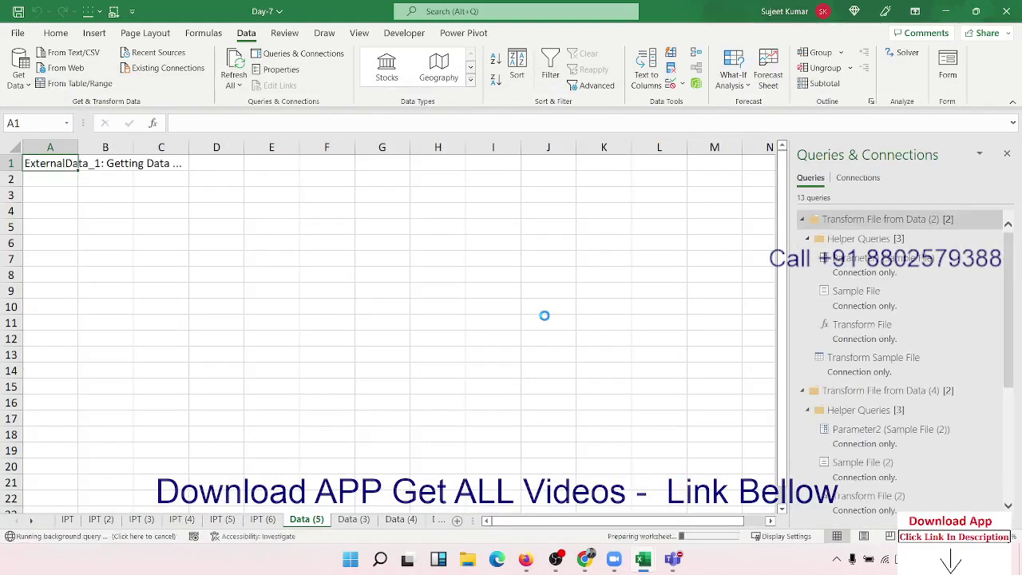
click(169, 215)
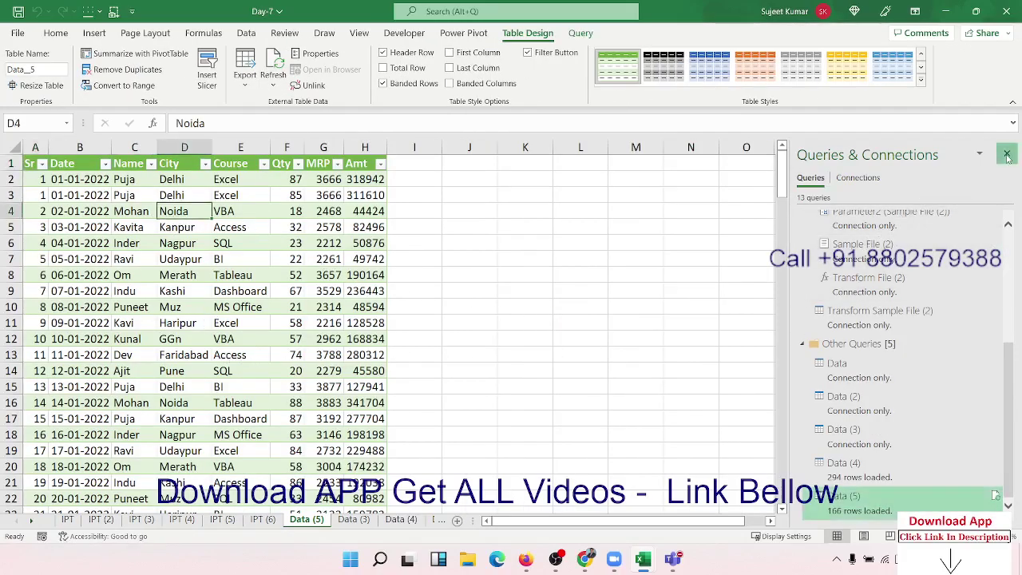
click(1008, 154)
On the Data (3) sheet, look through the PivotTable and Get Data options without choosing any
click(352, 523)
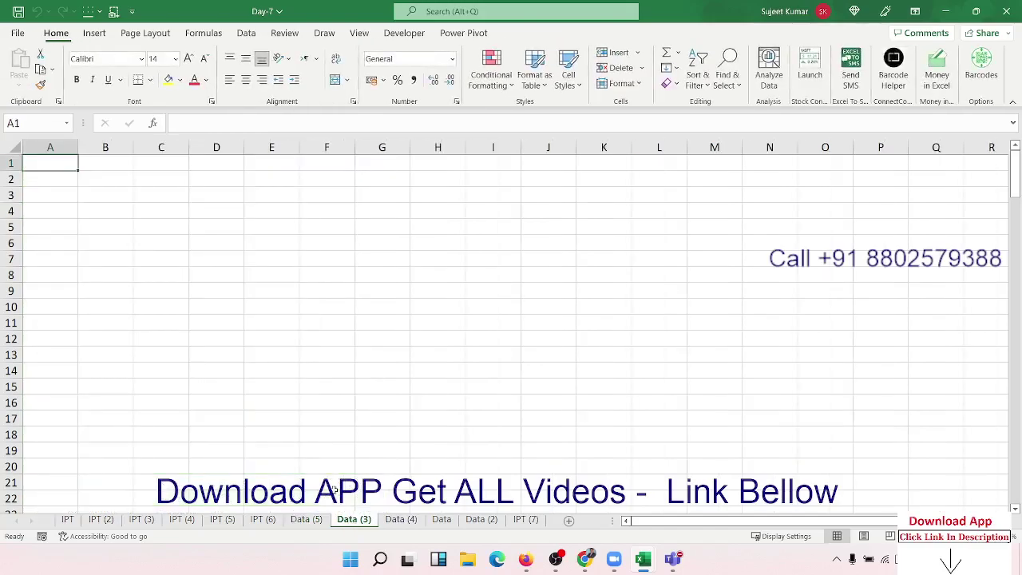
click(94, 35)
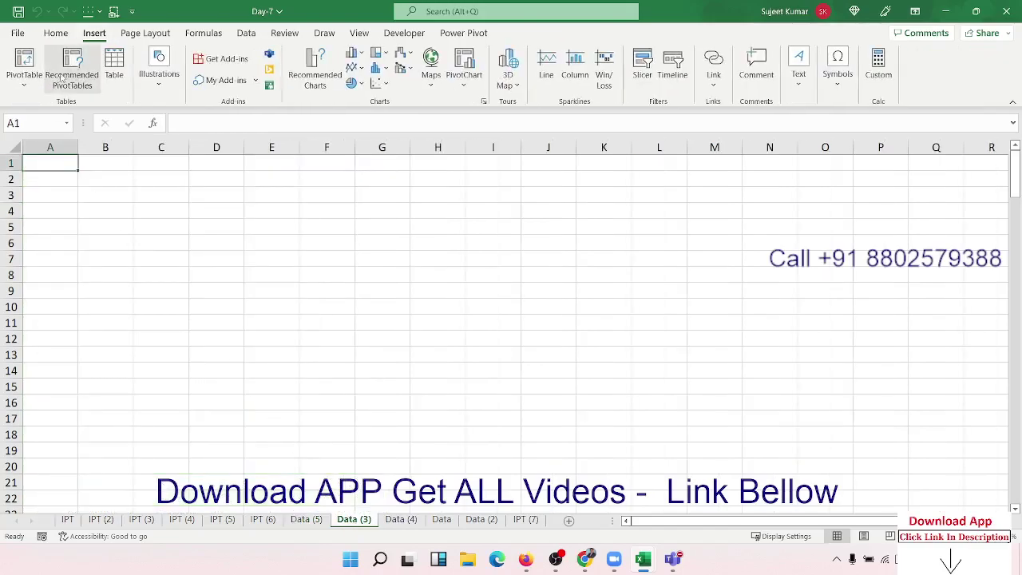
click(28, 86)
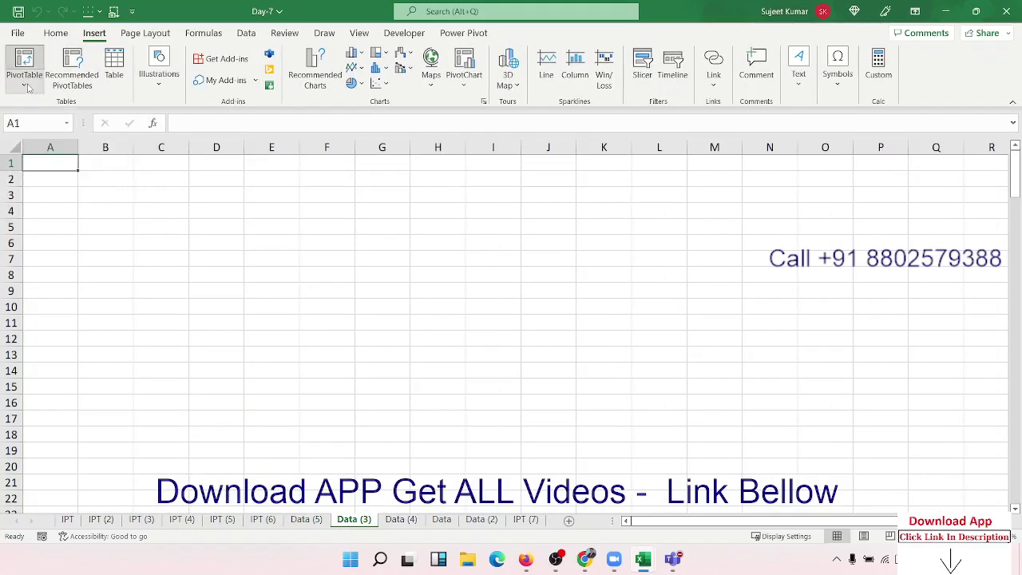
click(246, 32)
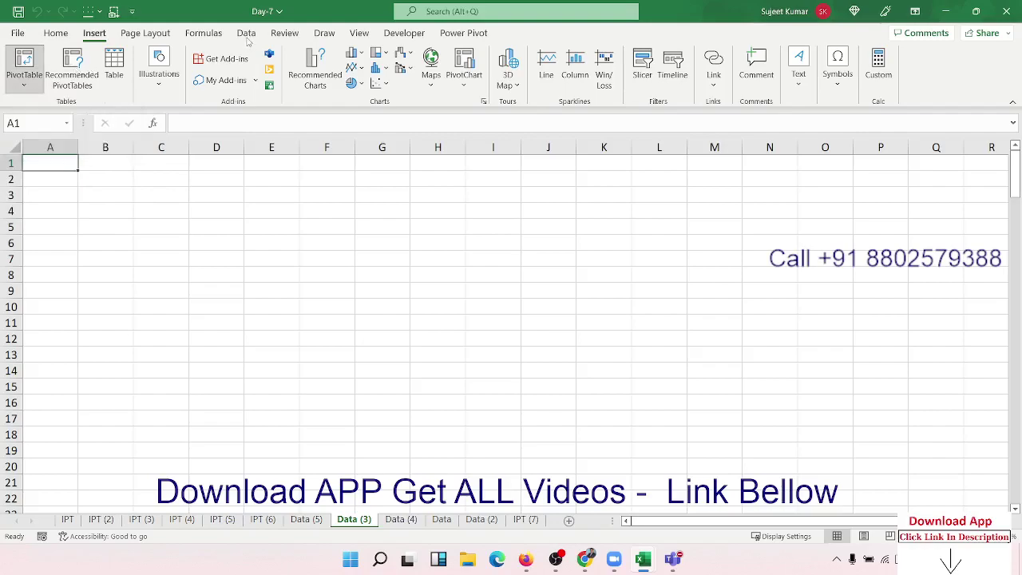
click(19, 75)
mouse_move(40, 112)
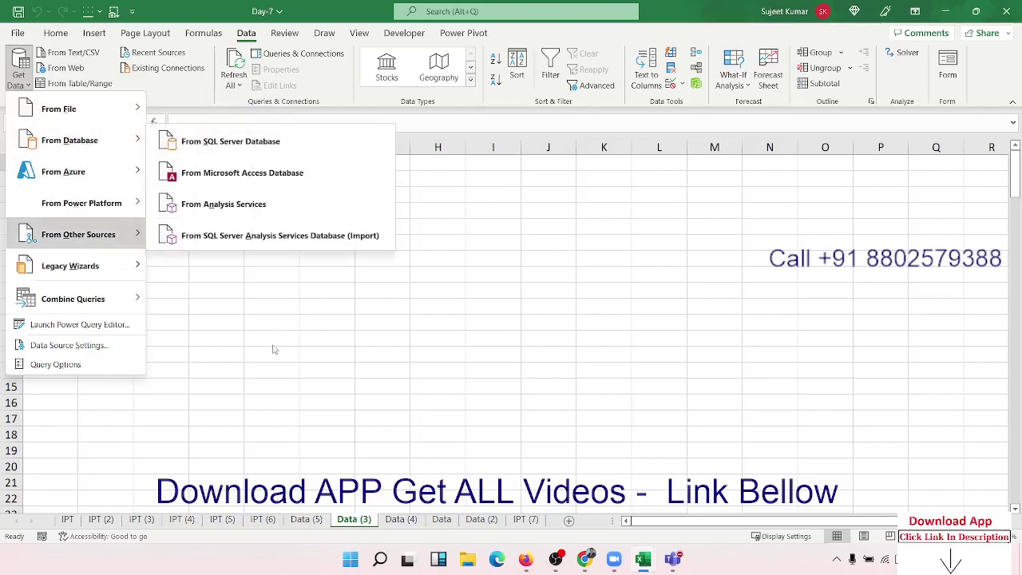
click(415, 524)
Delete the Data (4) sheet from the workbook
click(413, 520)
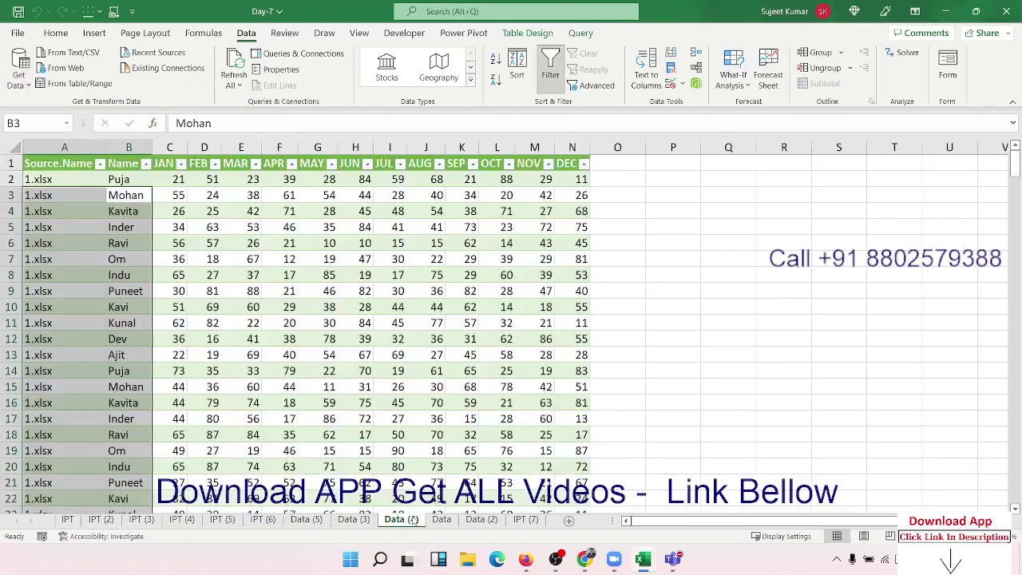
right_click(413, 520)
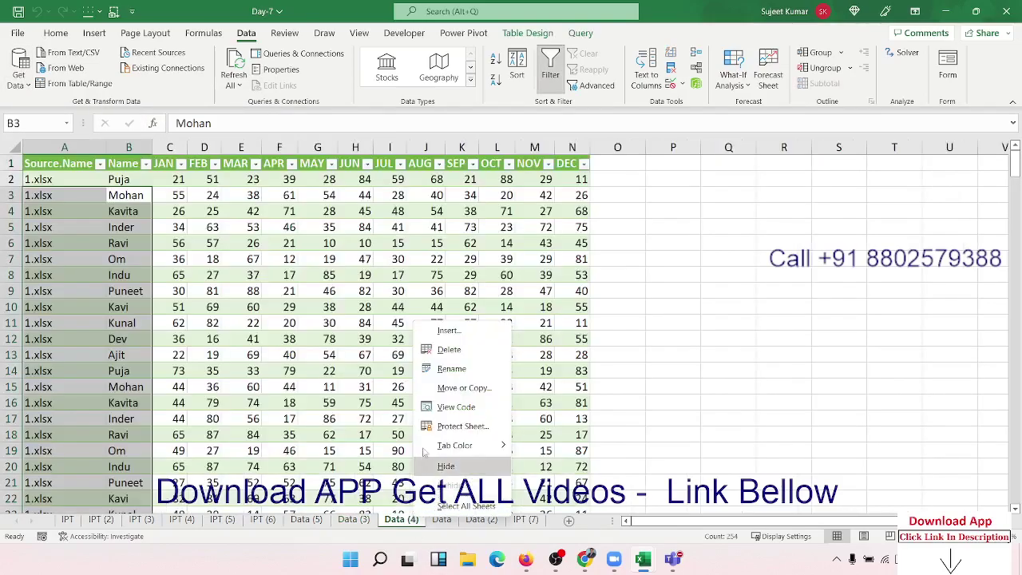
click(449, 350)
click(490, 314)
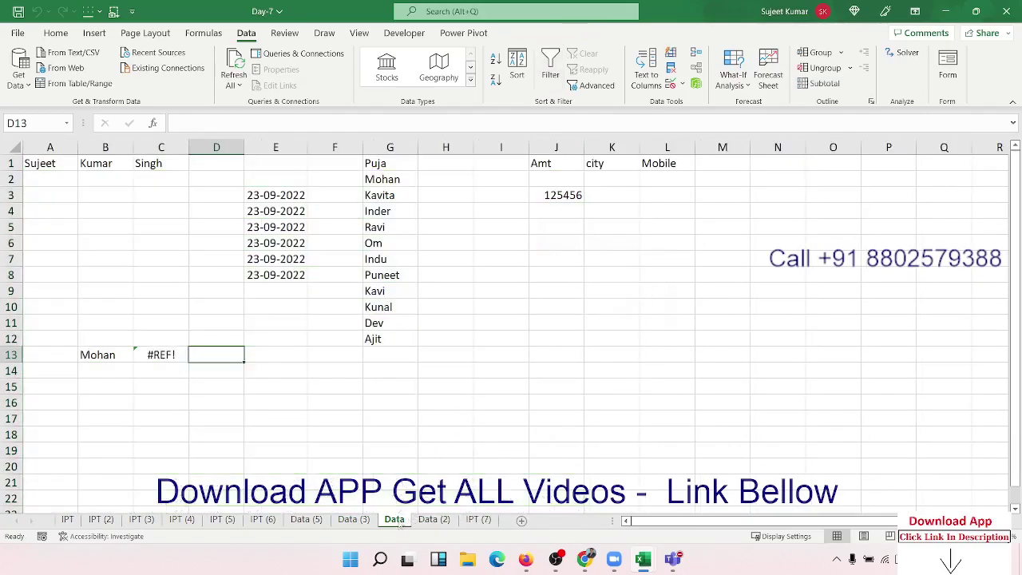
click(387, 326)
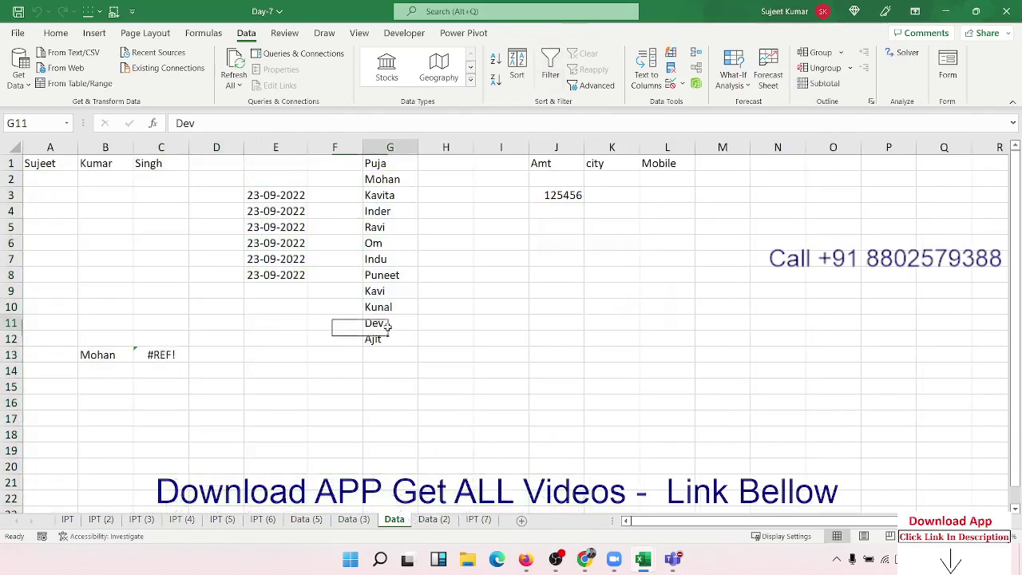
Browse the Data, Data (2) and IPT (7) sheets, return to Data (3), then switch to File Explorer
click(434, 519)
click(395, 519)
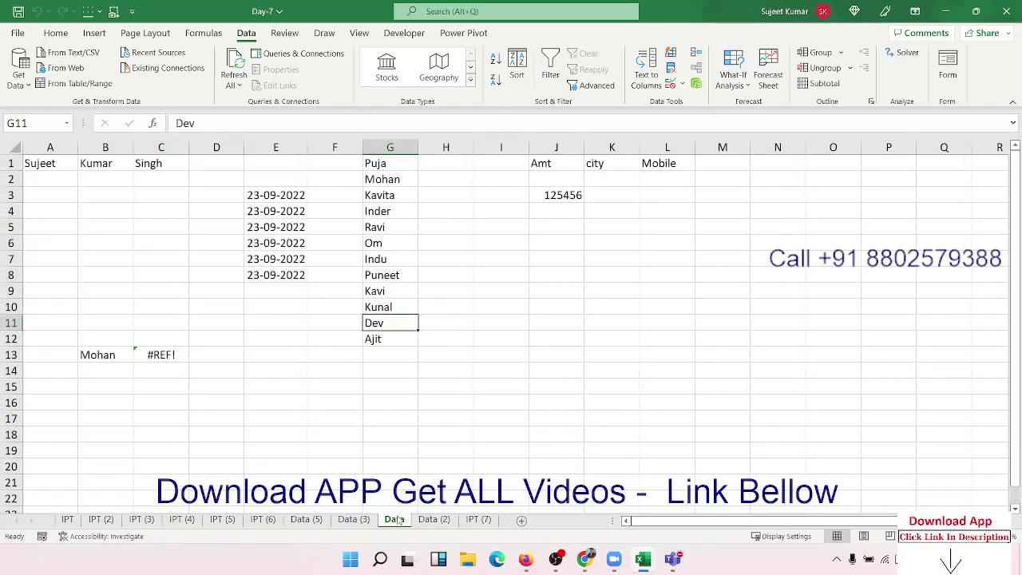
click(292, 239)
click(351, 290)
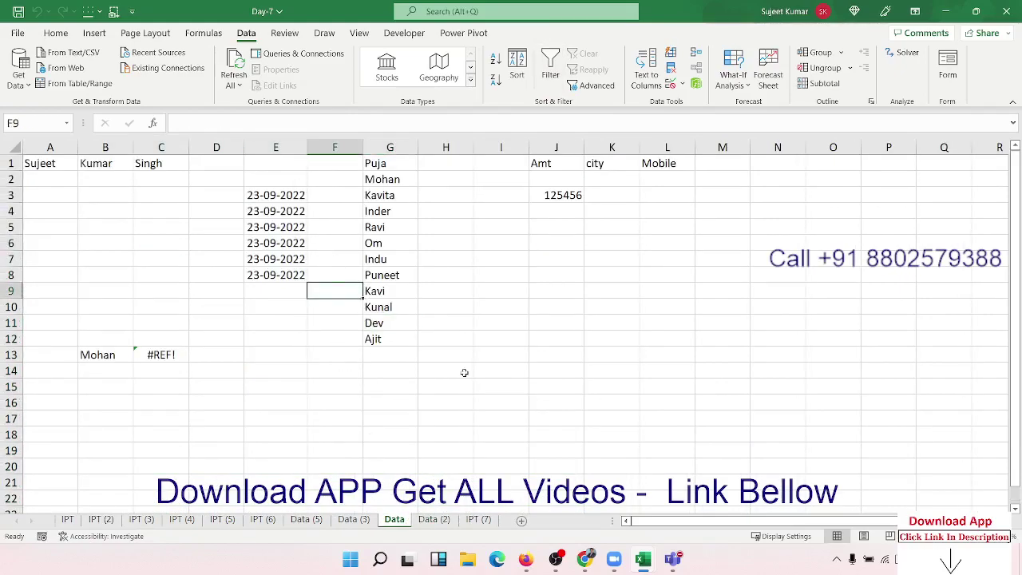
click(434, 519)
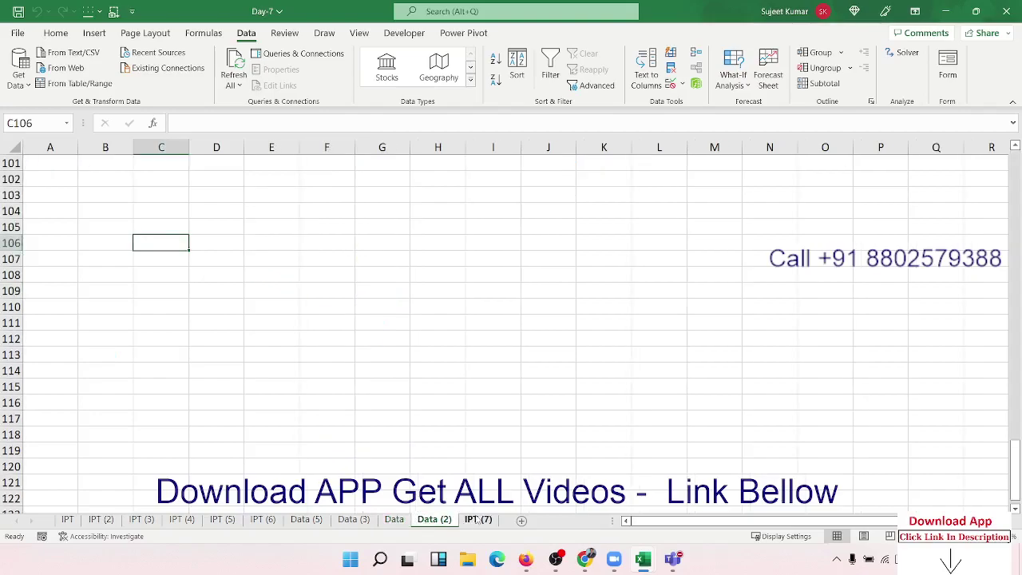
click(473, 519)
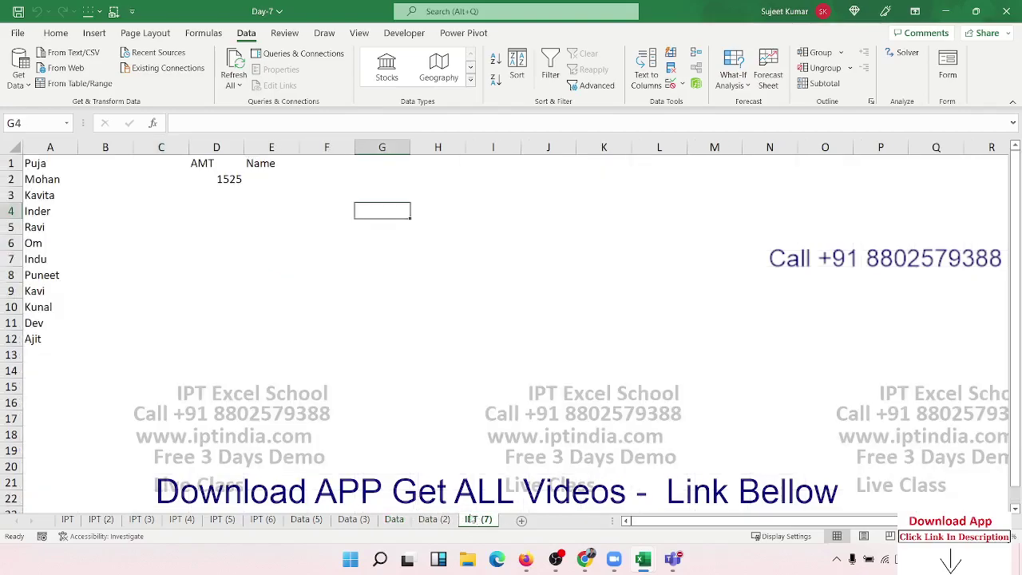
click(230, 182)
click(263, 179)
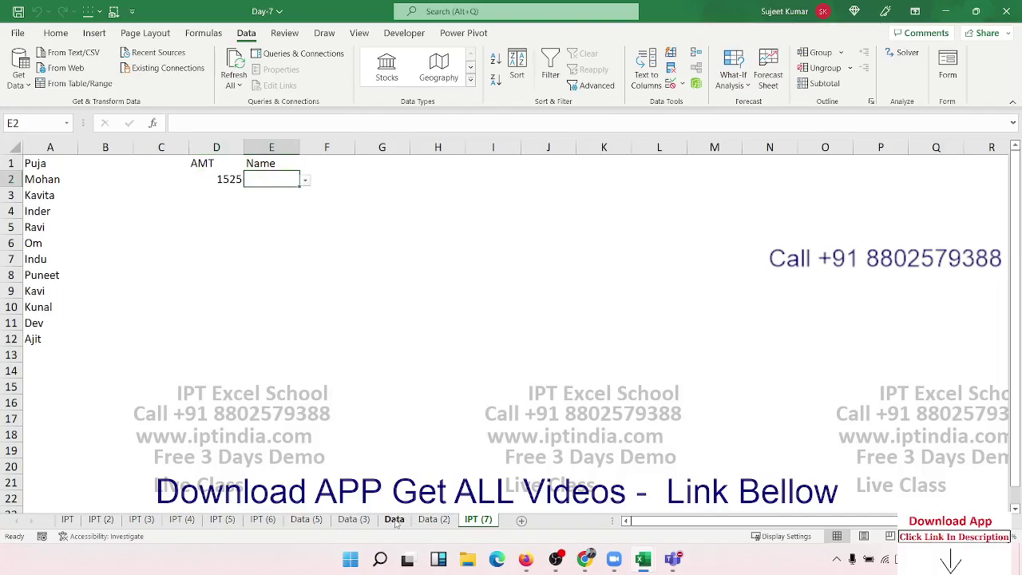
click(369, 520)
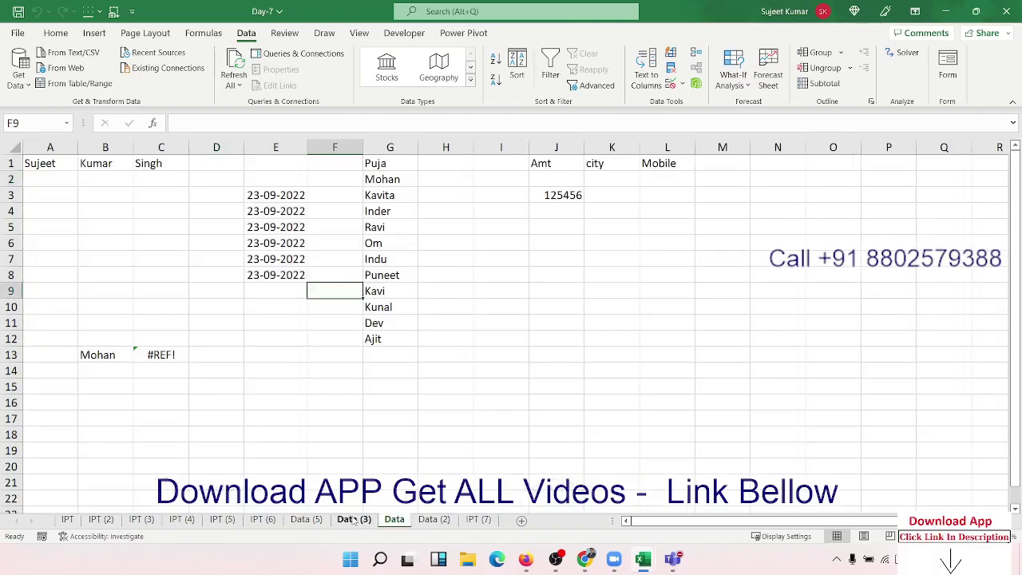
click(354, 519)
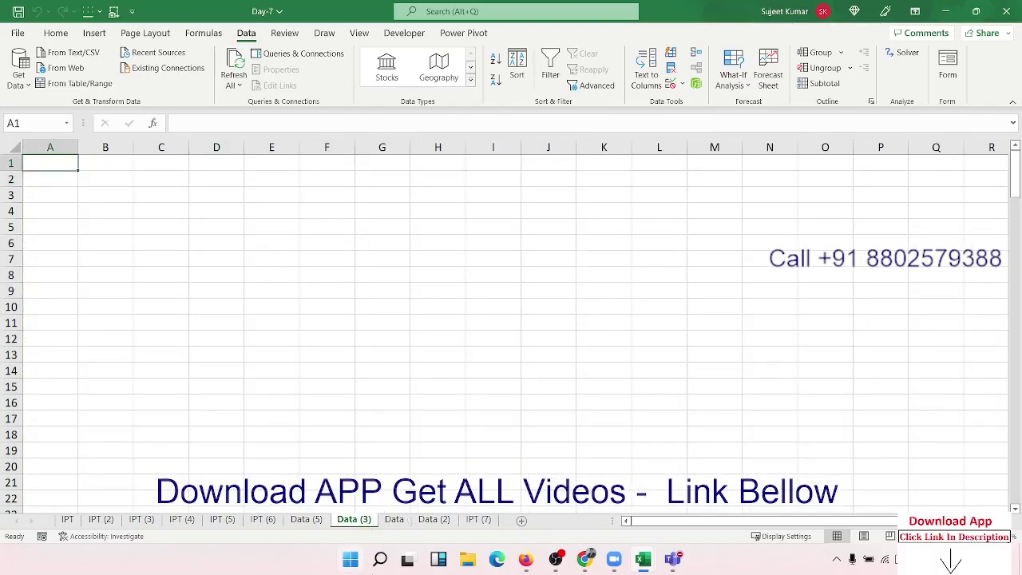
click(465, 558)
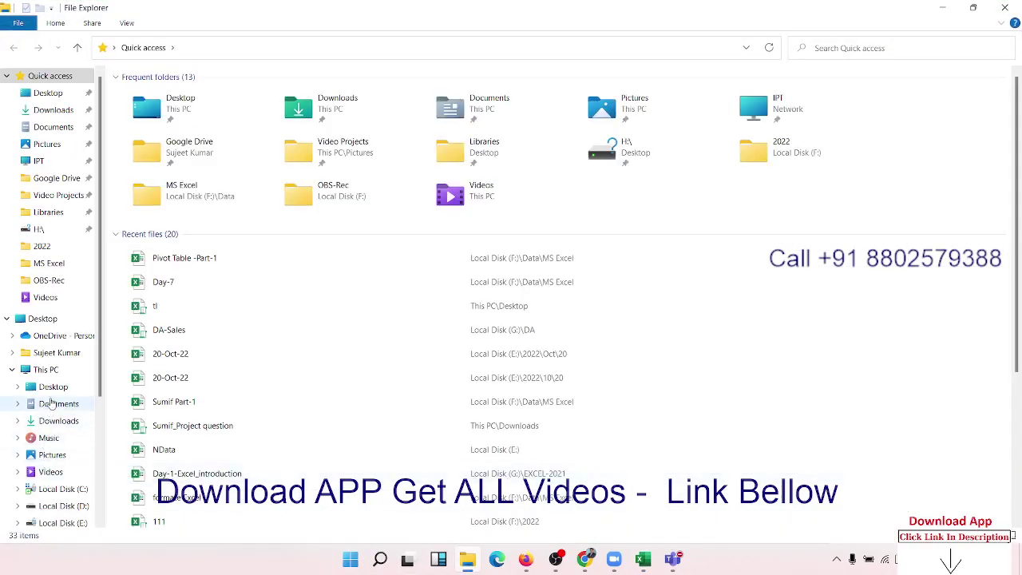
Open the E:\2021\Data folder and select its nine Excel files to review them
click(68, 524)
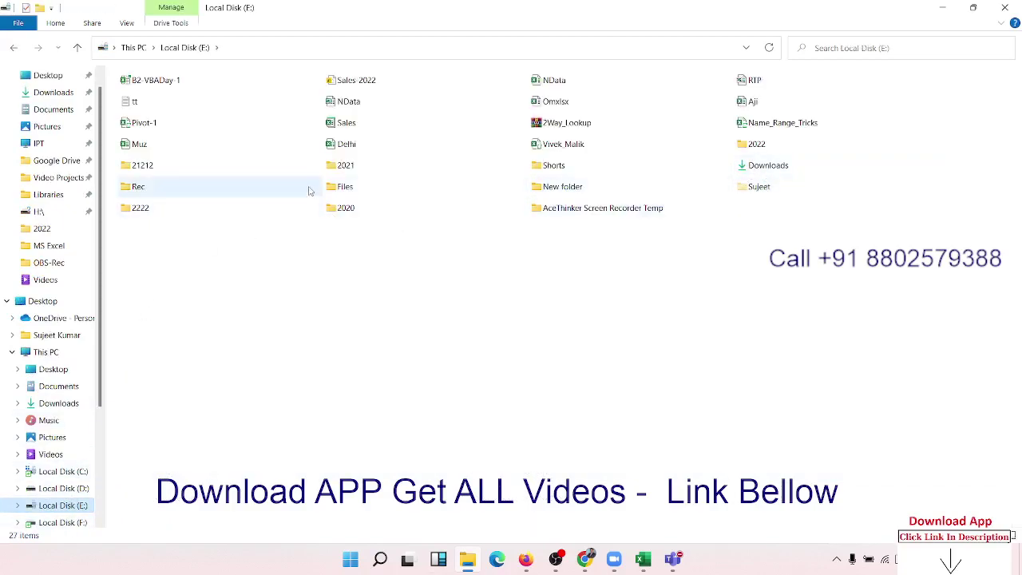
double_click(345, 166)
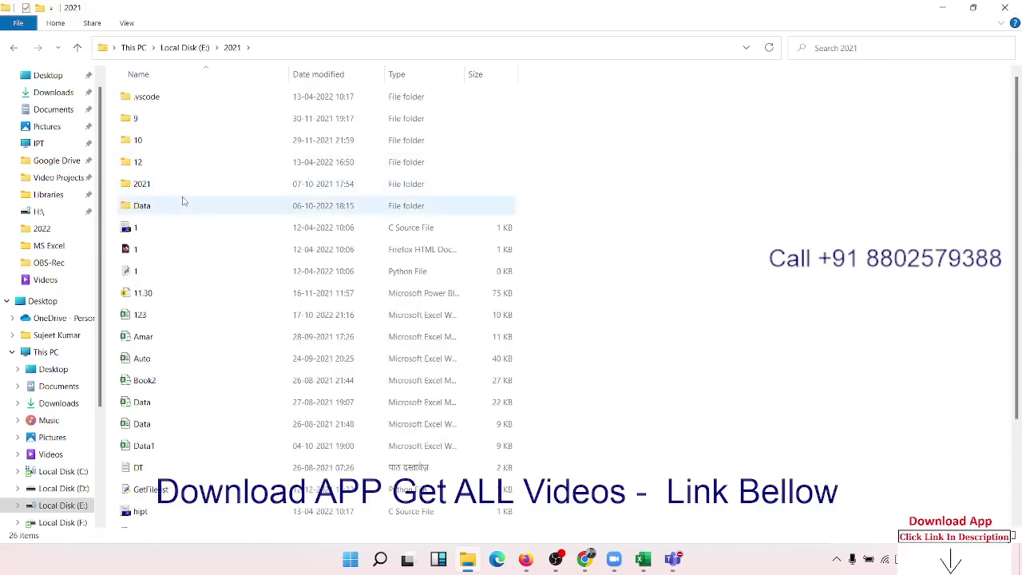
double_click(177, 207)
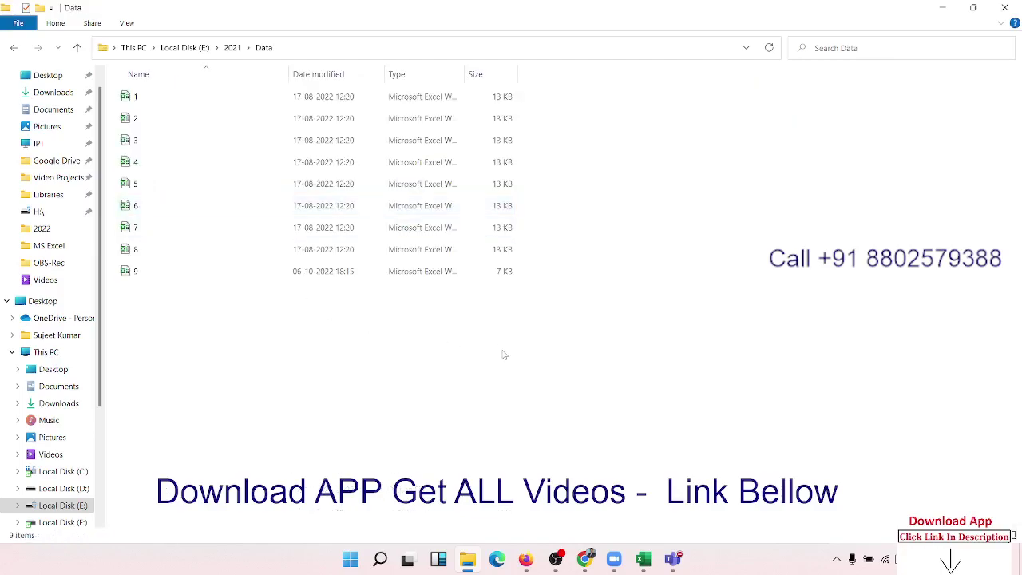
drag(504, 352, 112, 84)
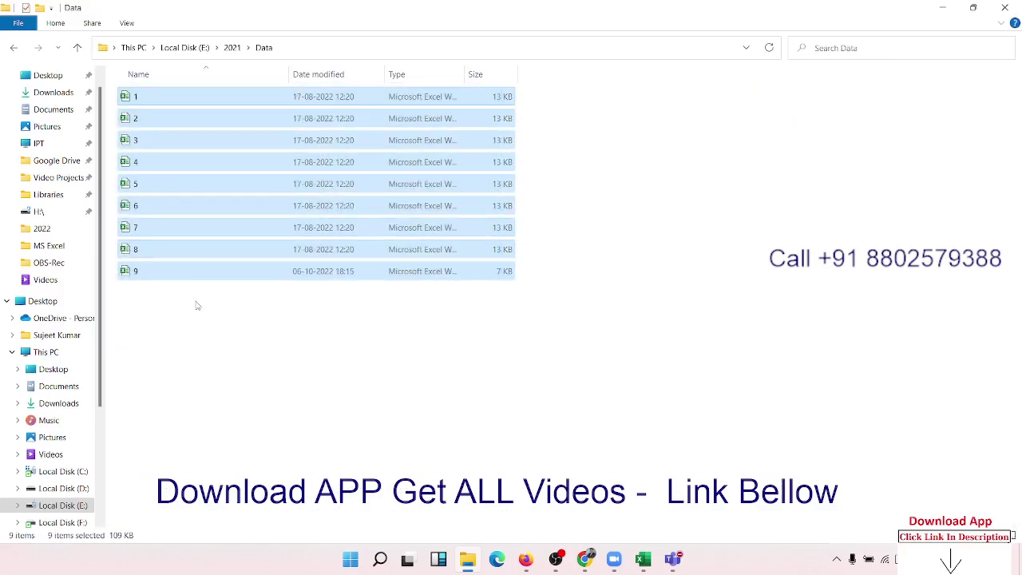
click(237, 326)
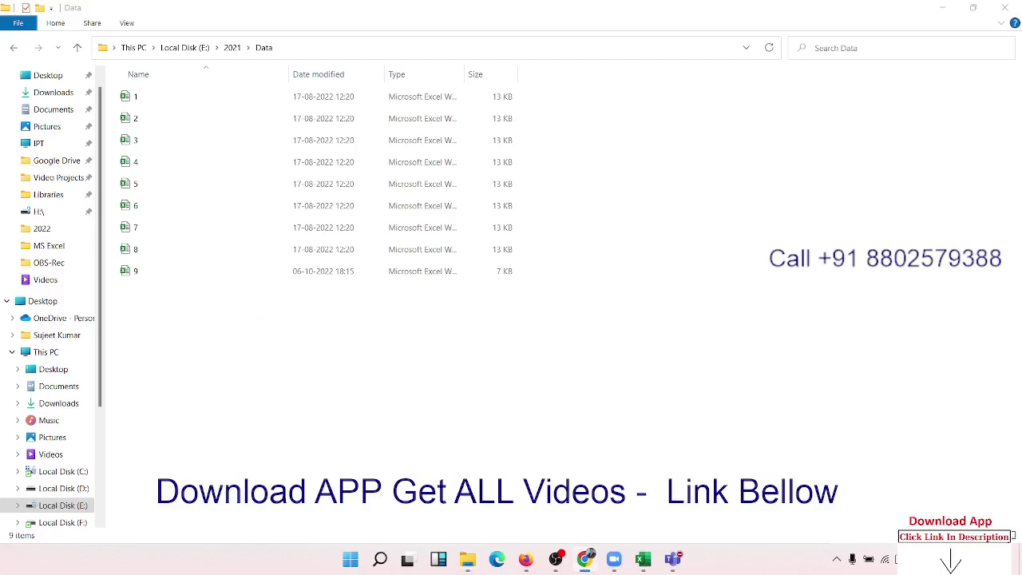
Check the folder's full path E:\2021\Data in the address bar
click(643, 560)
click(376, 51)
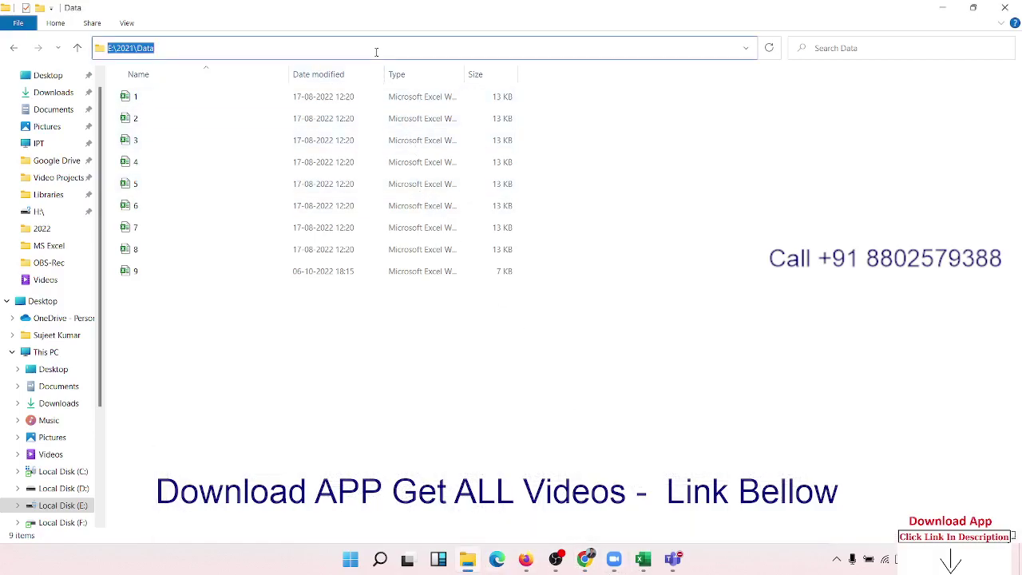
click(397, 63)
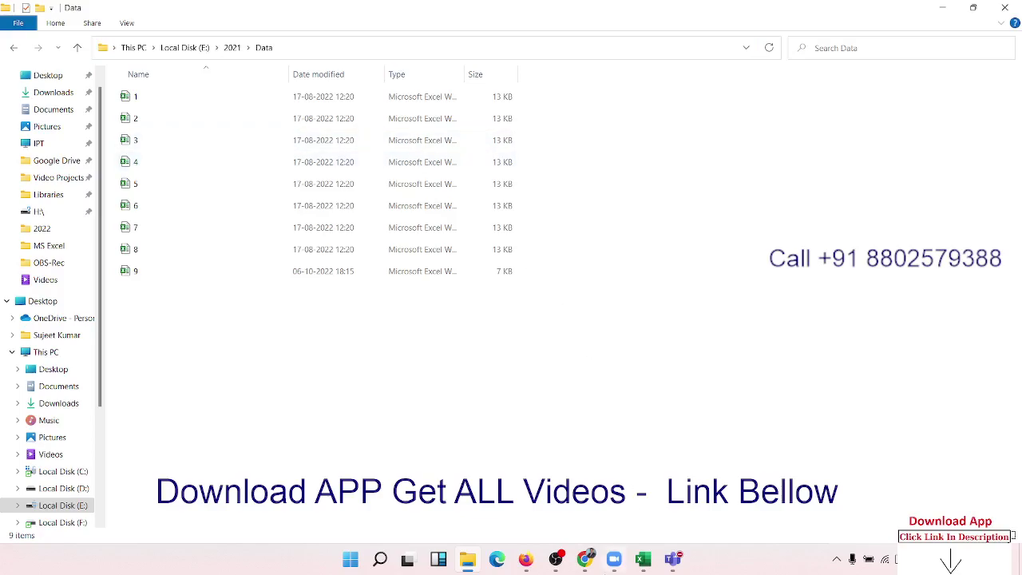
mouse_move(597, 568)
mouse_move(651, 567)
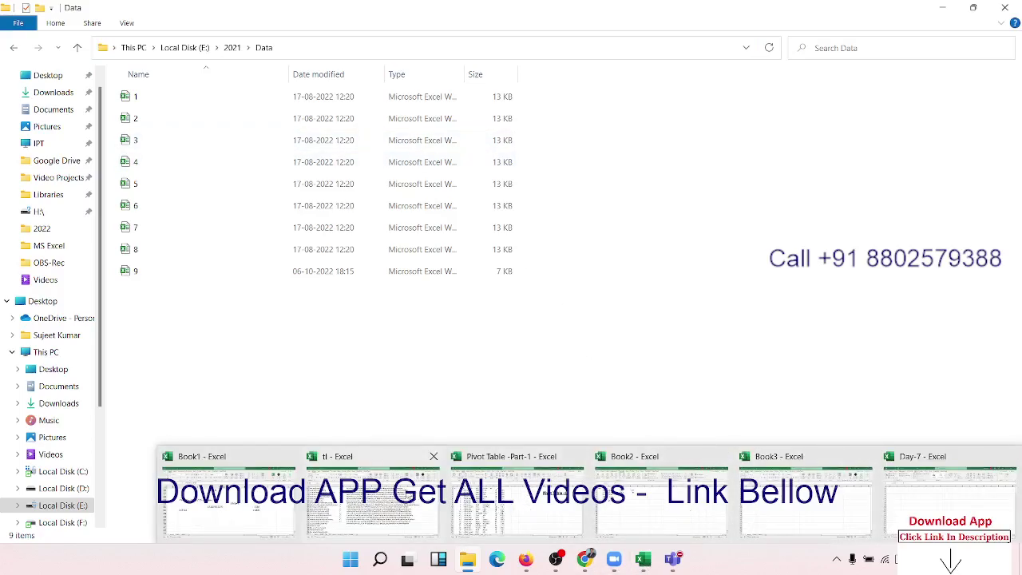
In the Day-7 workbook, import From Folder using the path E:\2021\Data
click(952, 505)
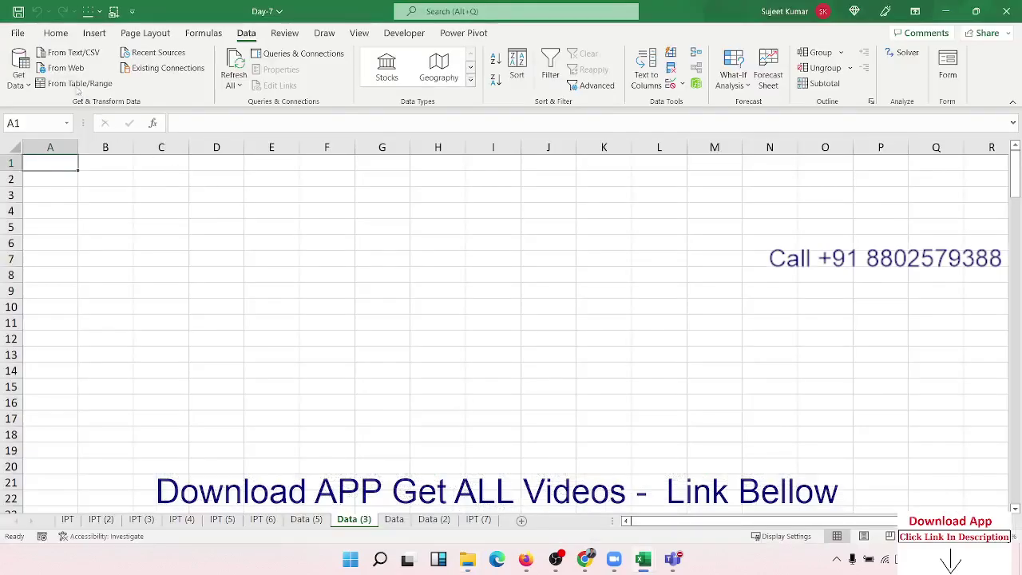
click(24, 83)
mouse_move(41, 108)
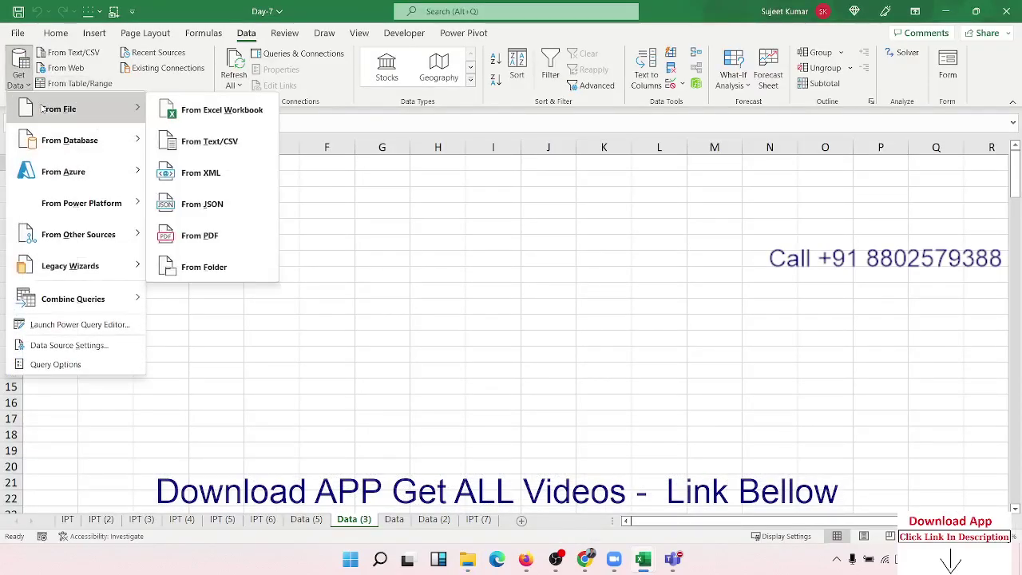
click(217, 271)
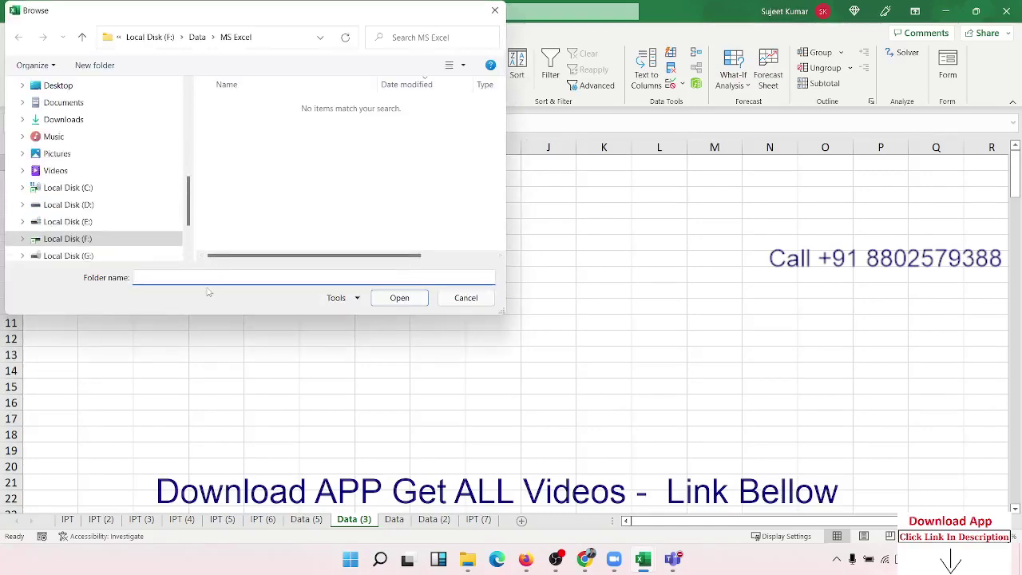
text(E:\2021\Data)
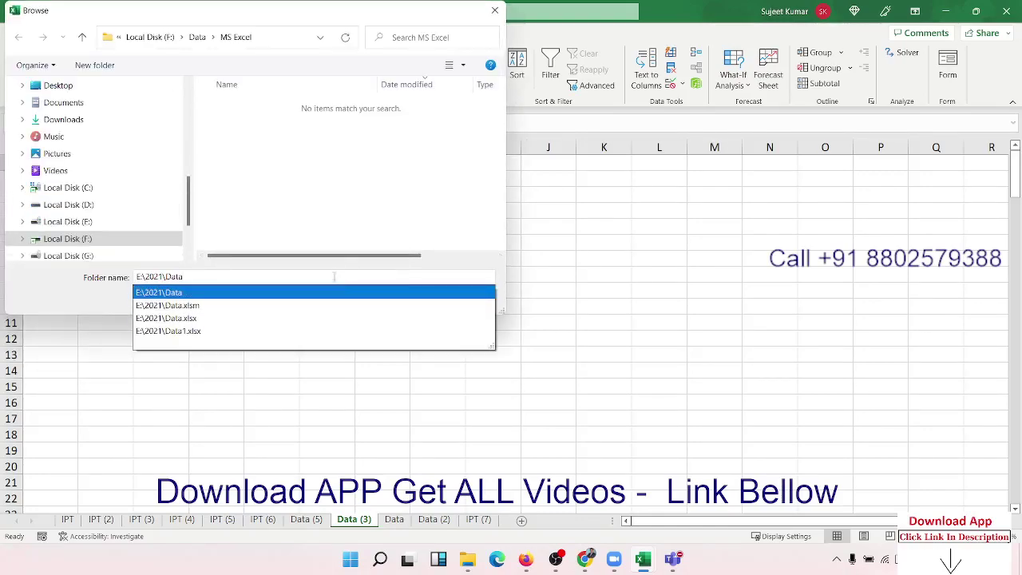
click(468, 200)
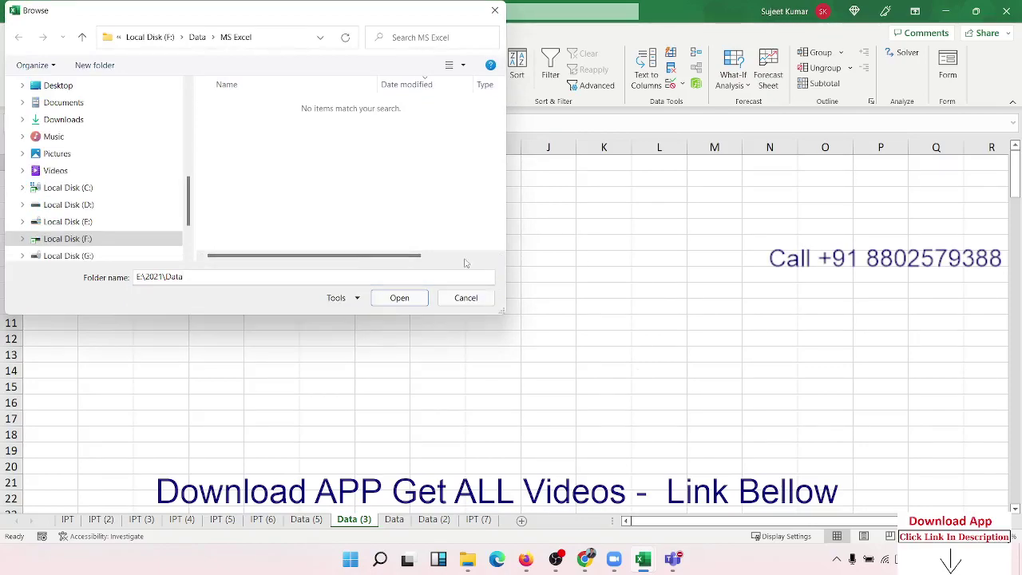
click(400, 298)
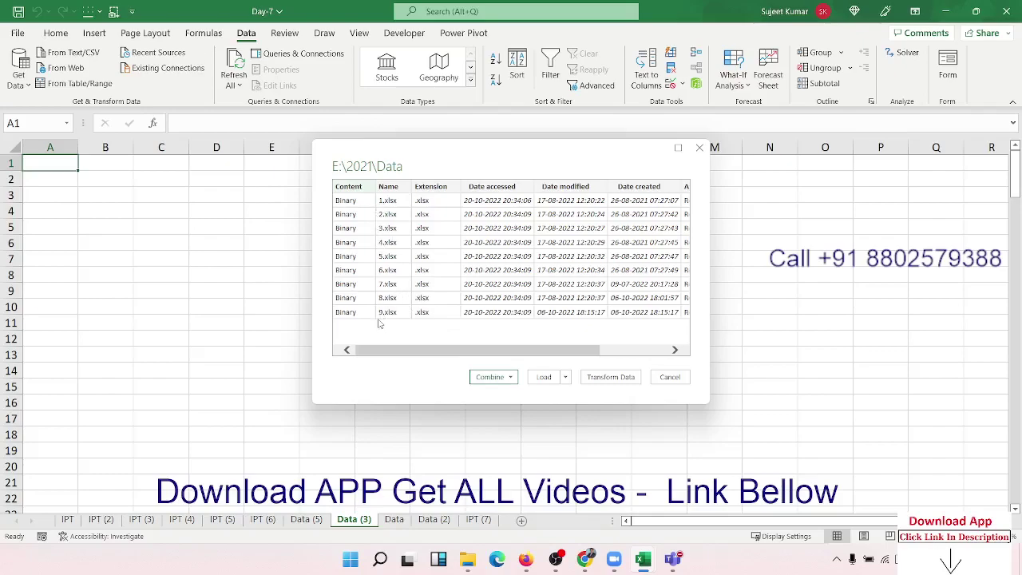
Choose Combine & Load for the nine files in the folder preview
click(509, 381)
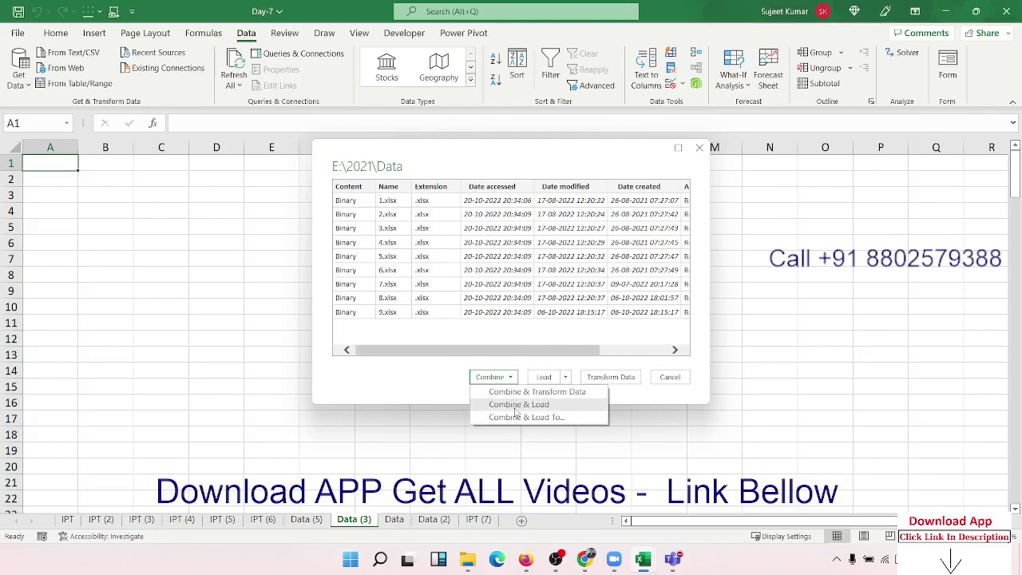
click(517, 405)
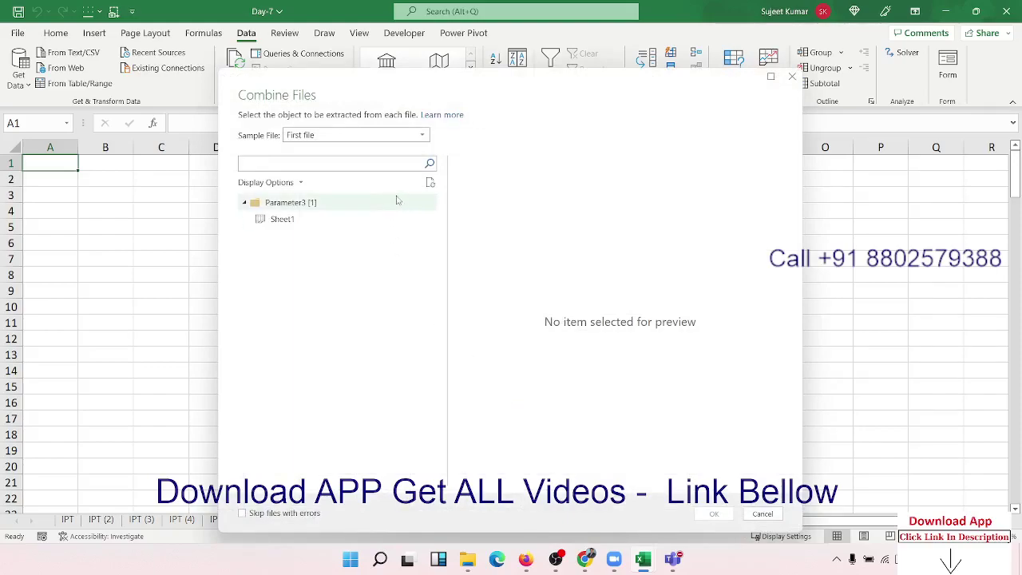
Combine using 1.xlsx as the sample file, extracting Sheet1 and skipping files with errors
click(357, 137)
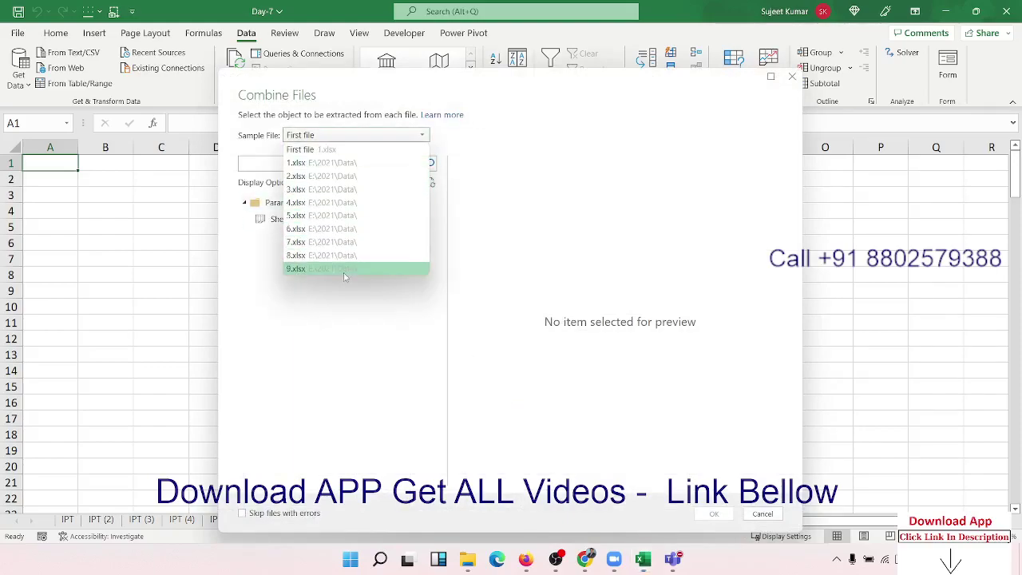
click(334, 164)
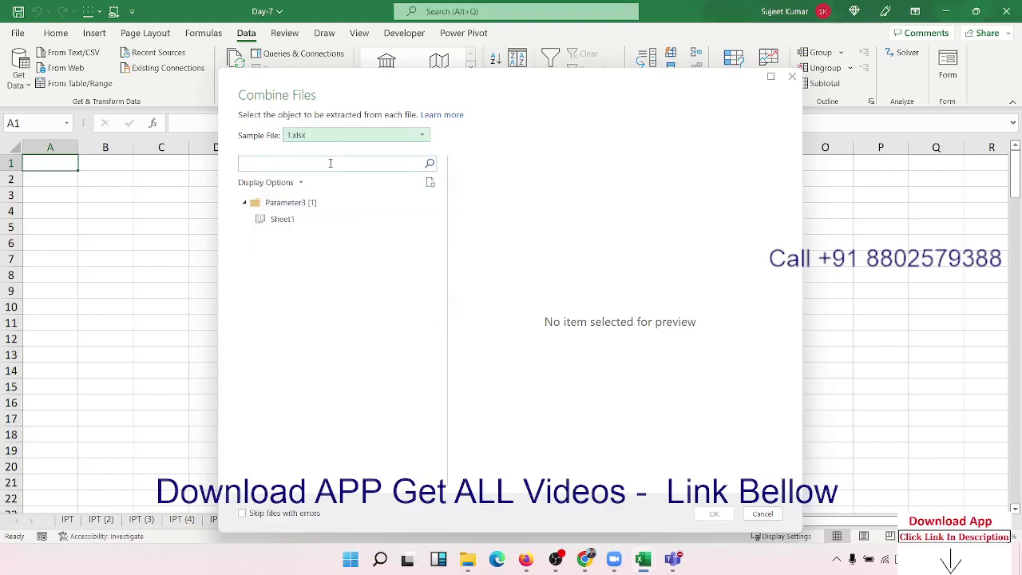
click(291, 227)
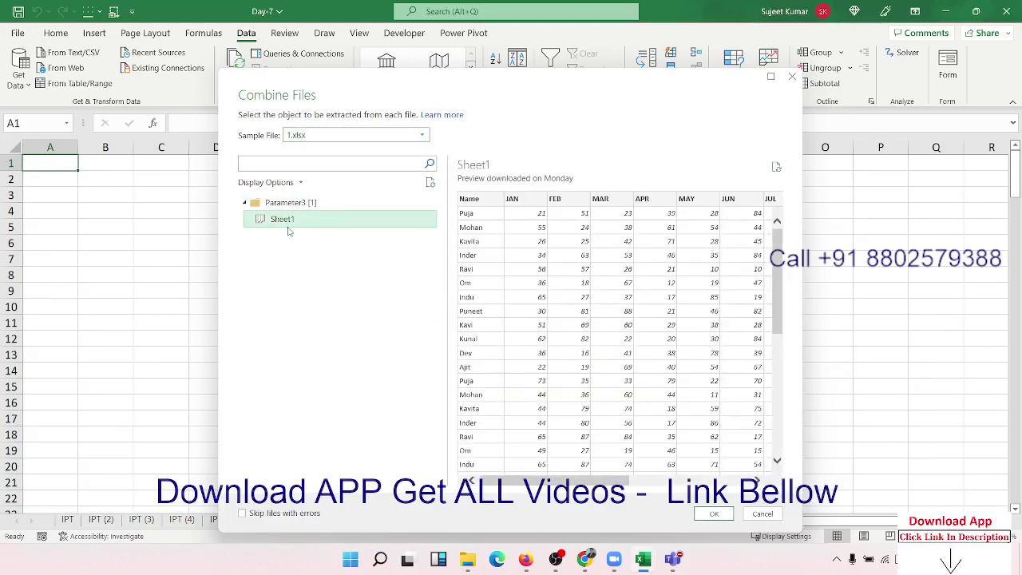
click(243, 514)
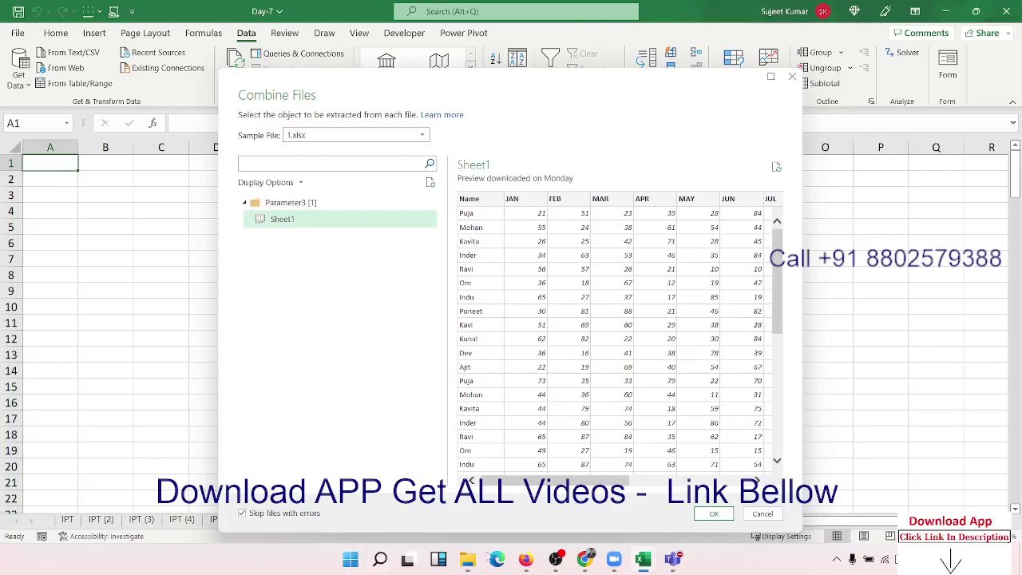
click(716, 514)
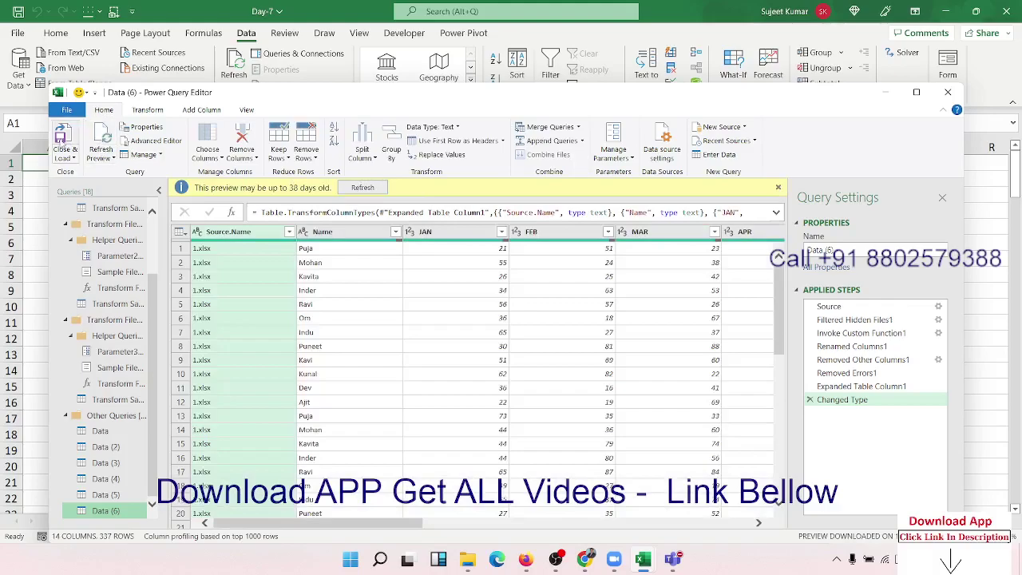
Close & Load the combined Data (6) query into the workbook as table Data_6
click(63, 142)
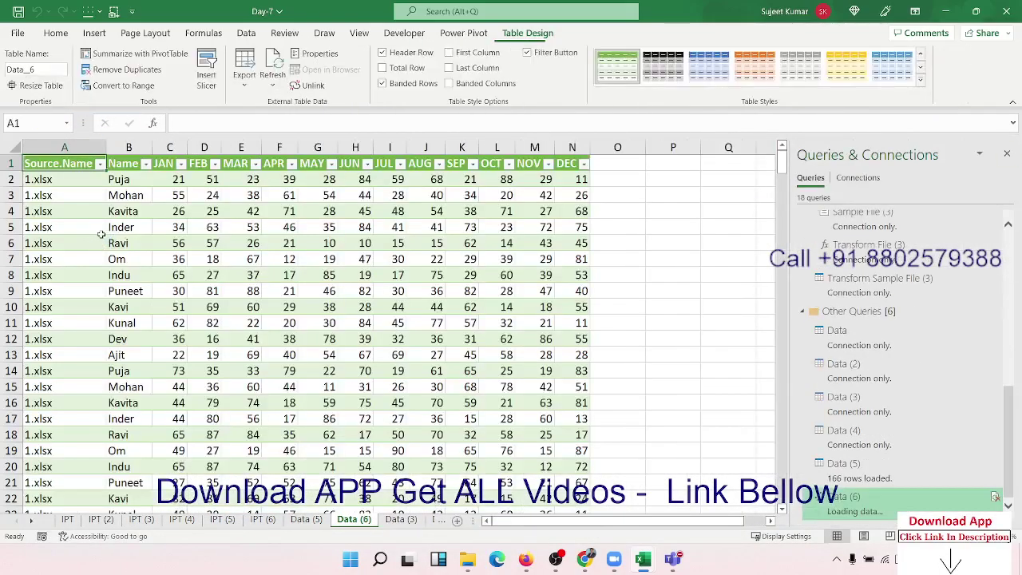
Review the 337-row Data (6) table, switch to the IPT sheet and close the Queries & Connections pane
click(404, 259)
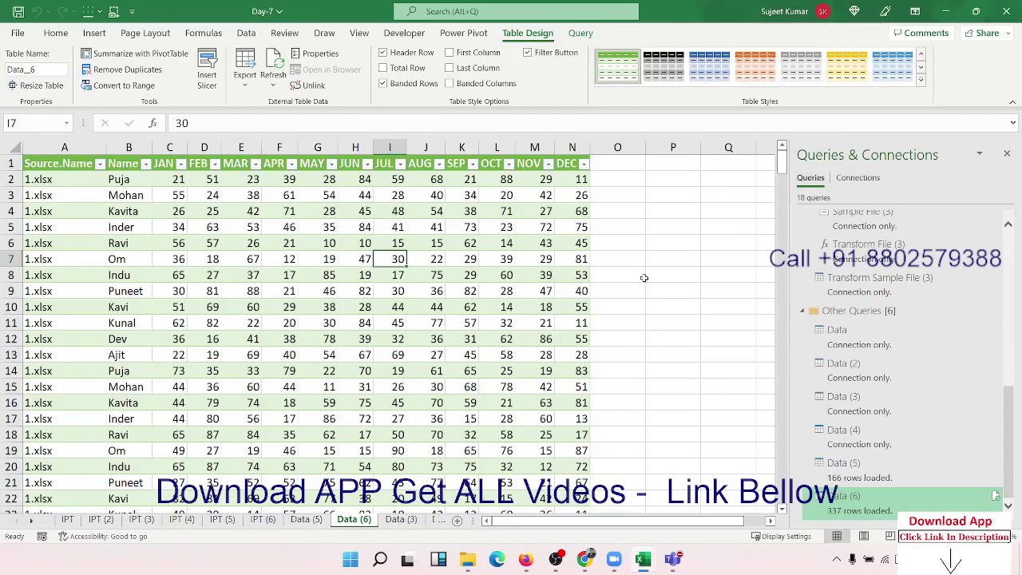
click(643, 278)
click(68, 520)
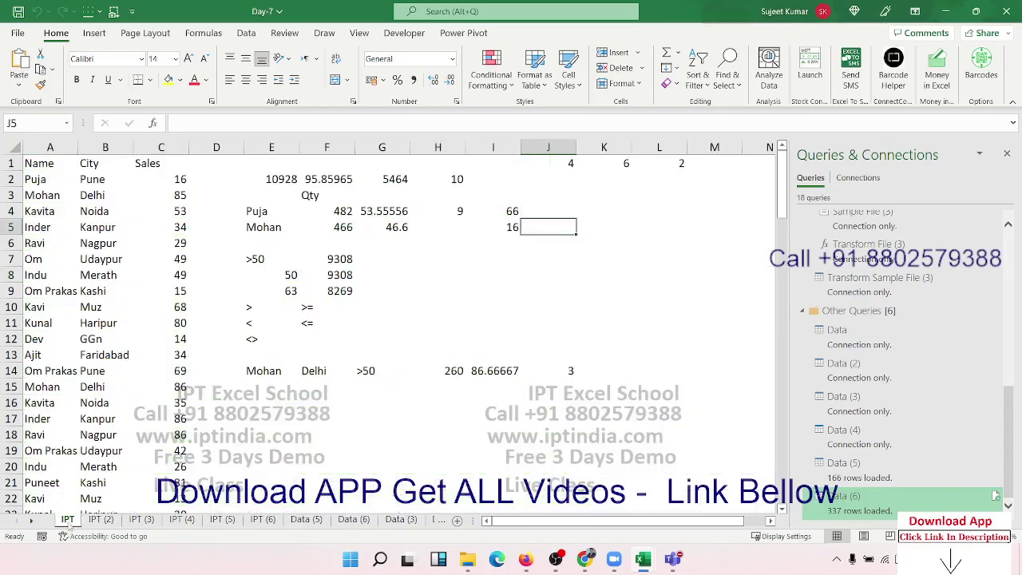
click(1007, 153)
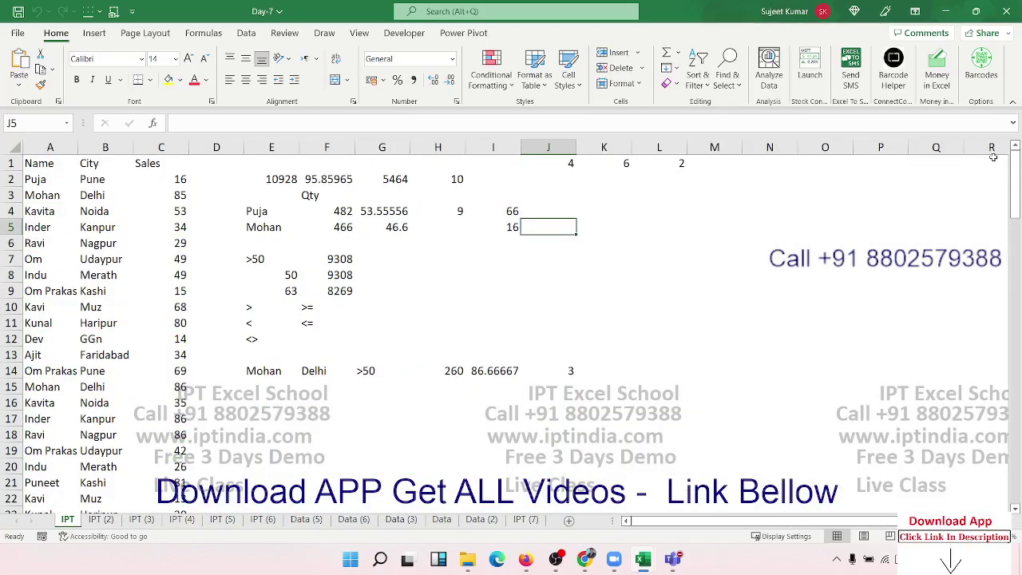